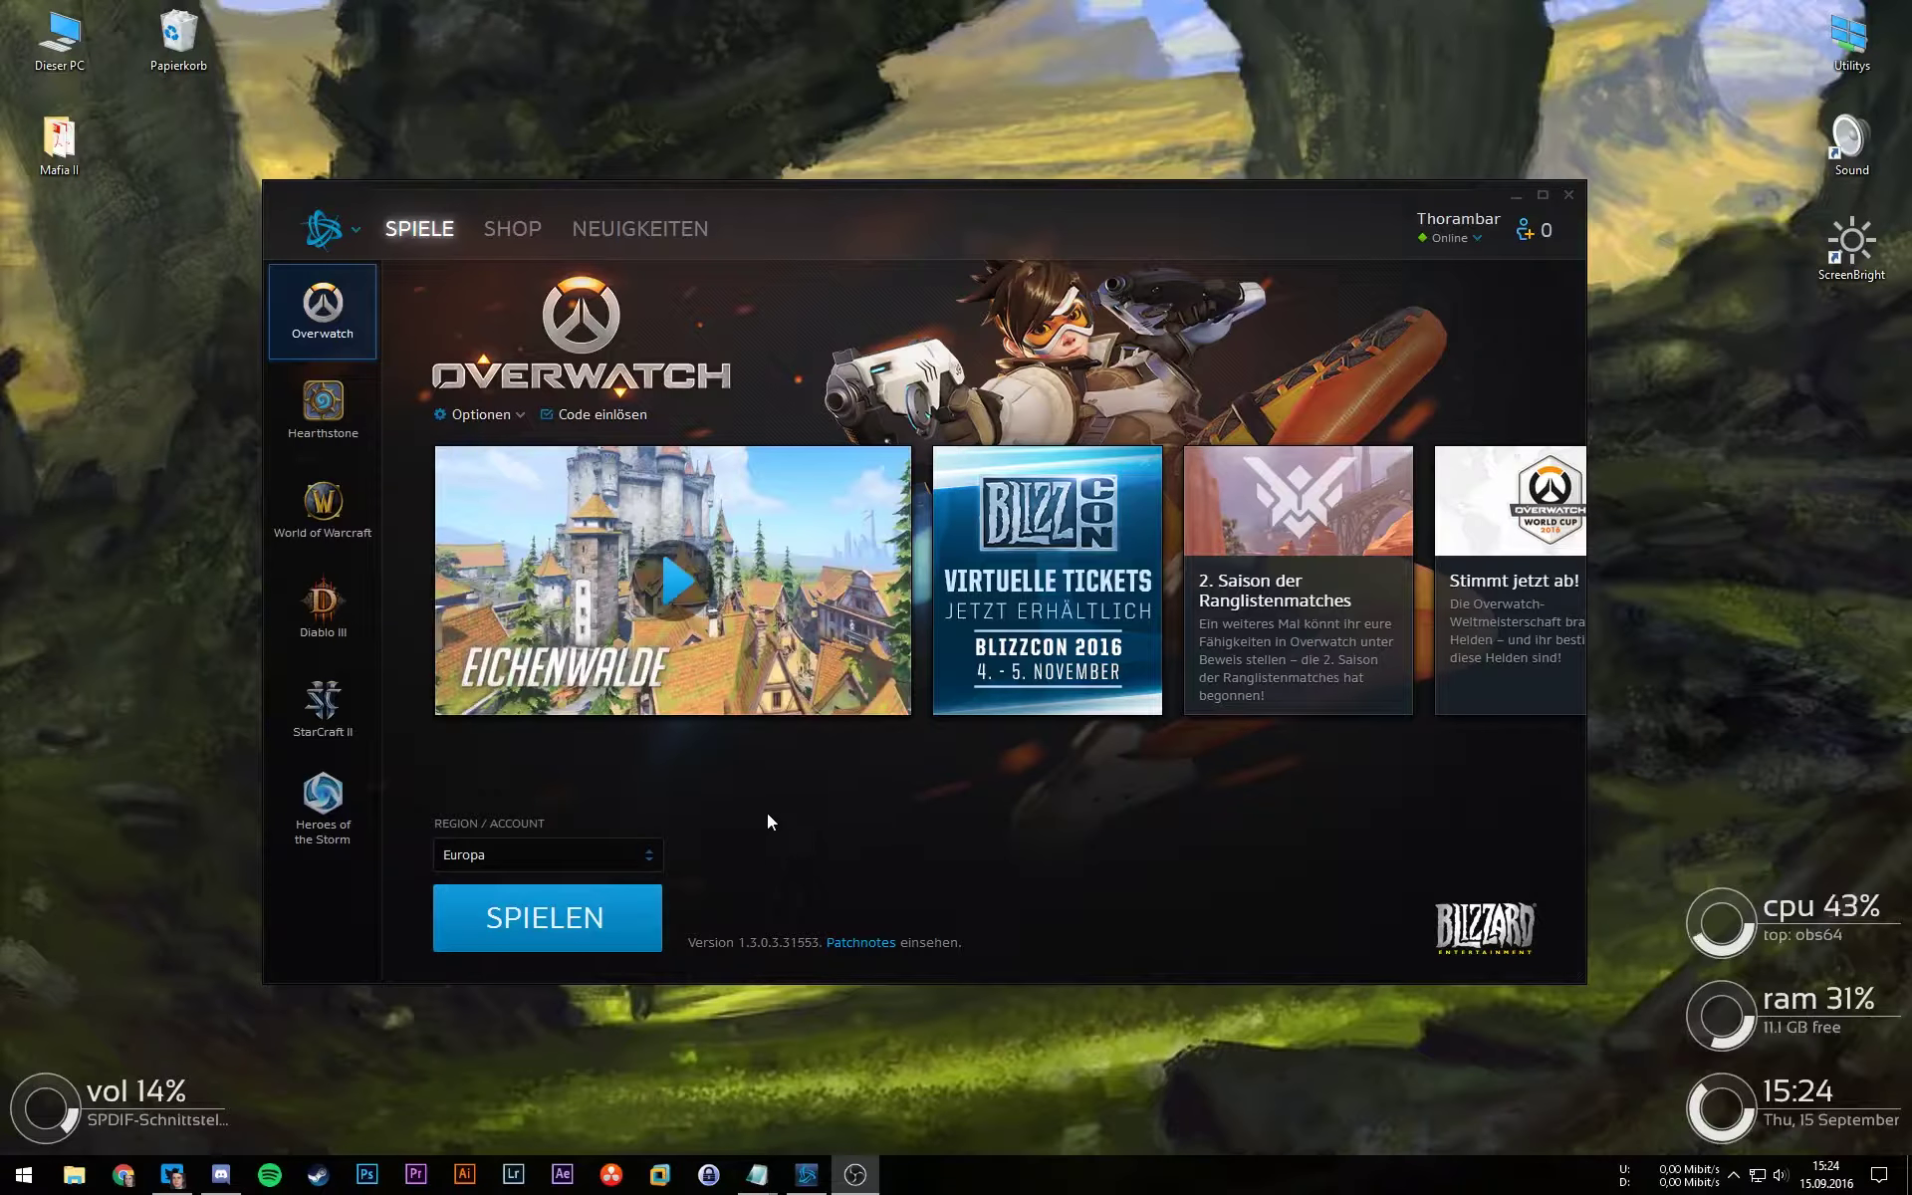
Step: Reposition the game launcher window and view Overwatch's options, including the Scannen und reparieren command
left_click_drag(1022, 204, 1028, 180)
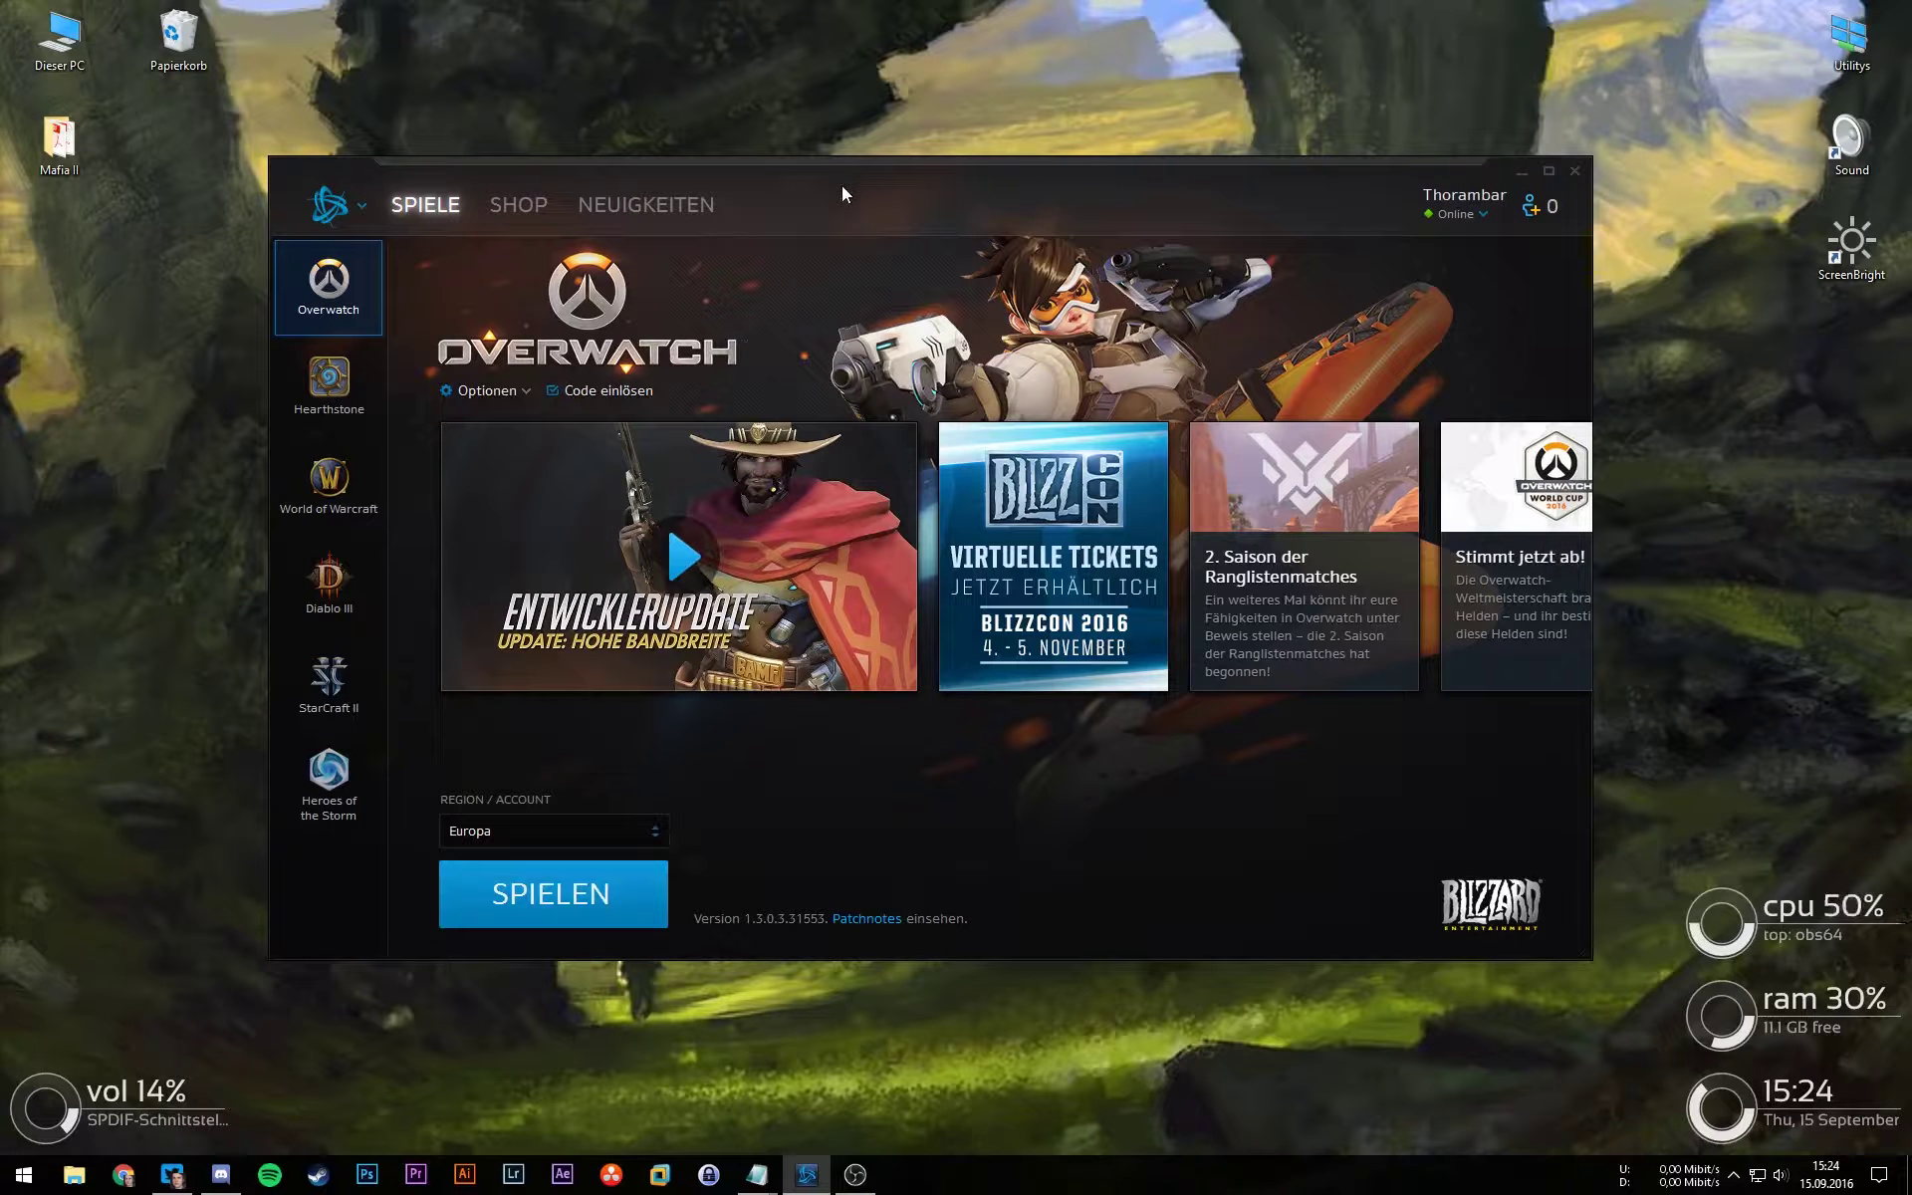
left_click_drag(841, 185, 835, 178)
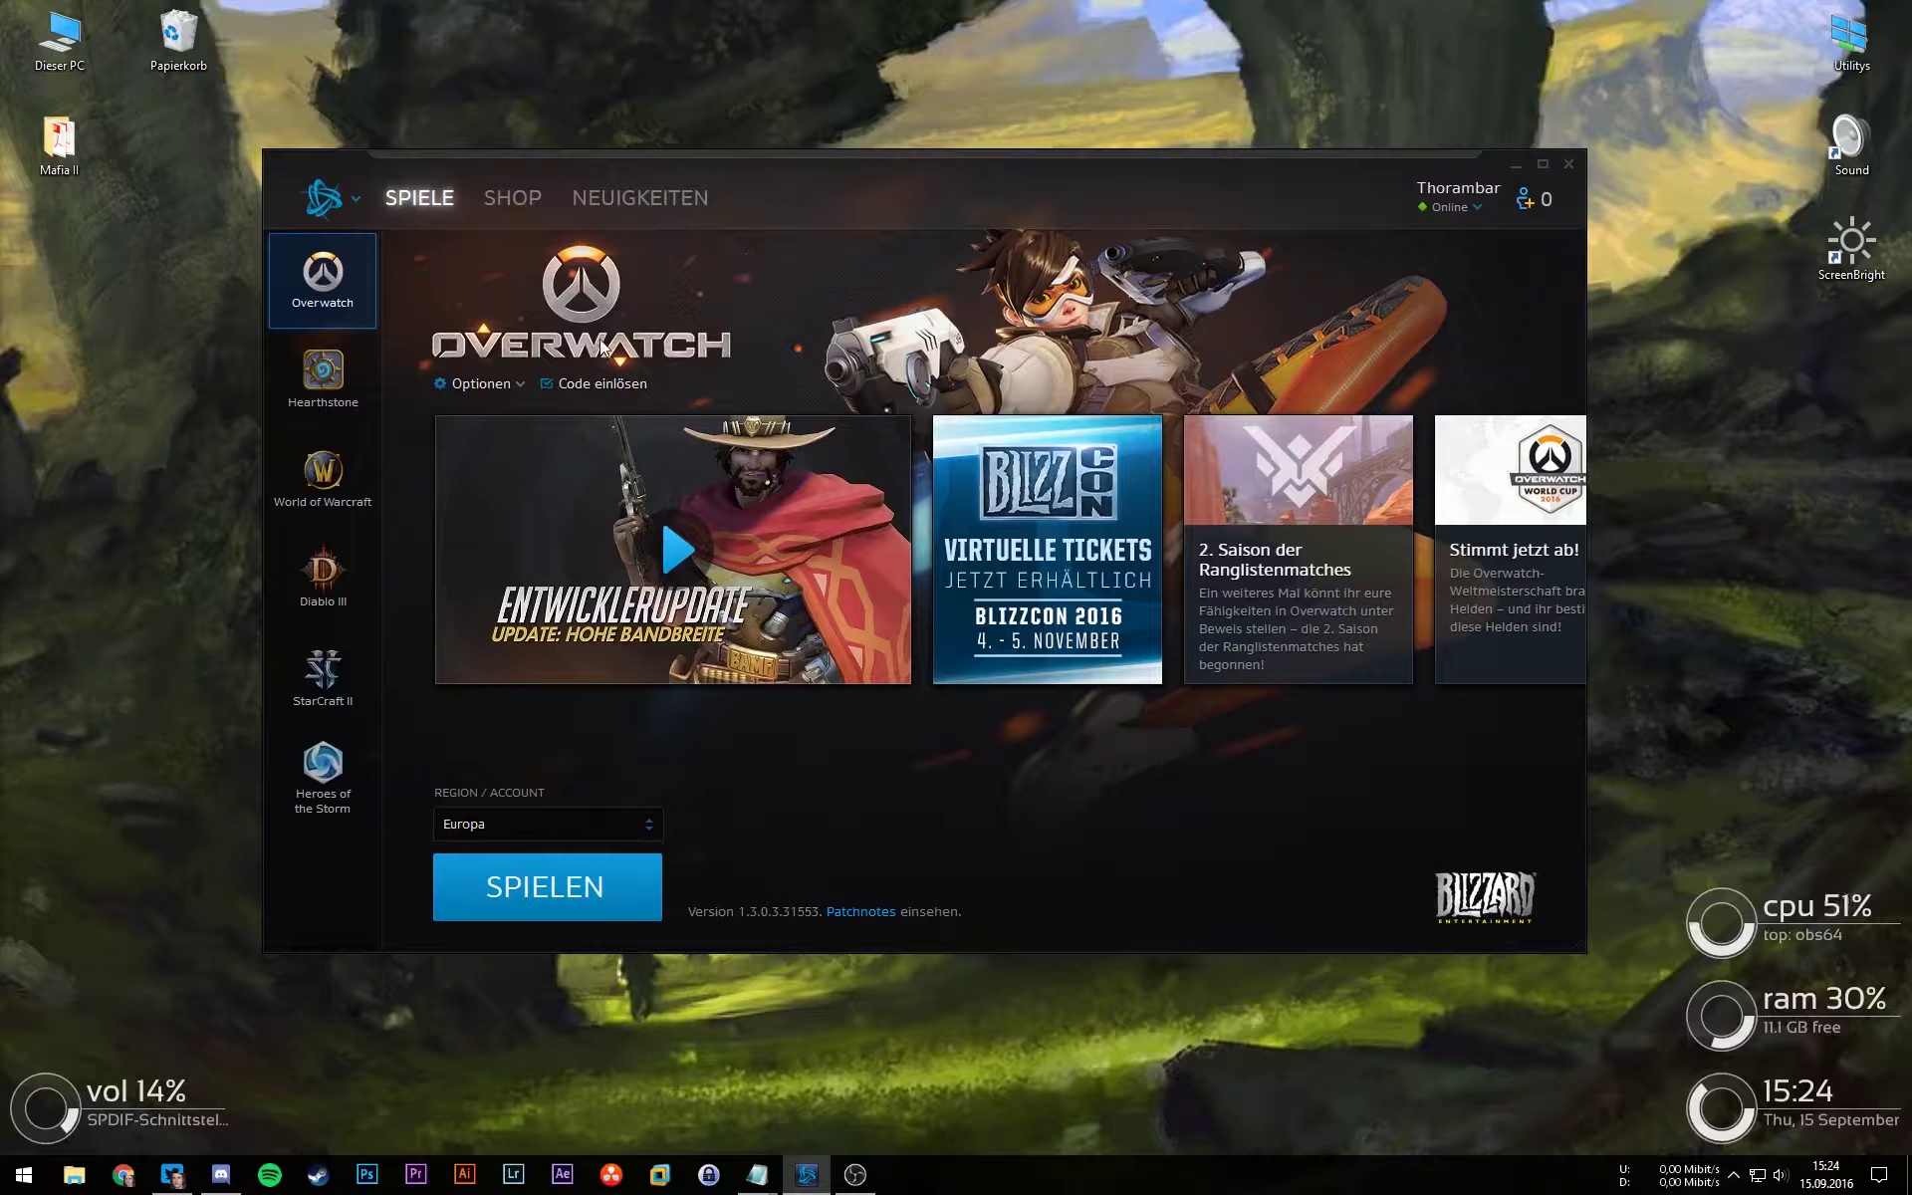
left_click(506, 385)
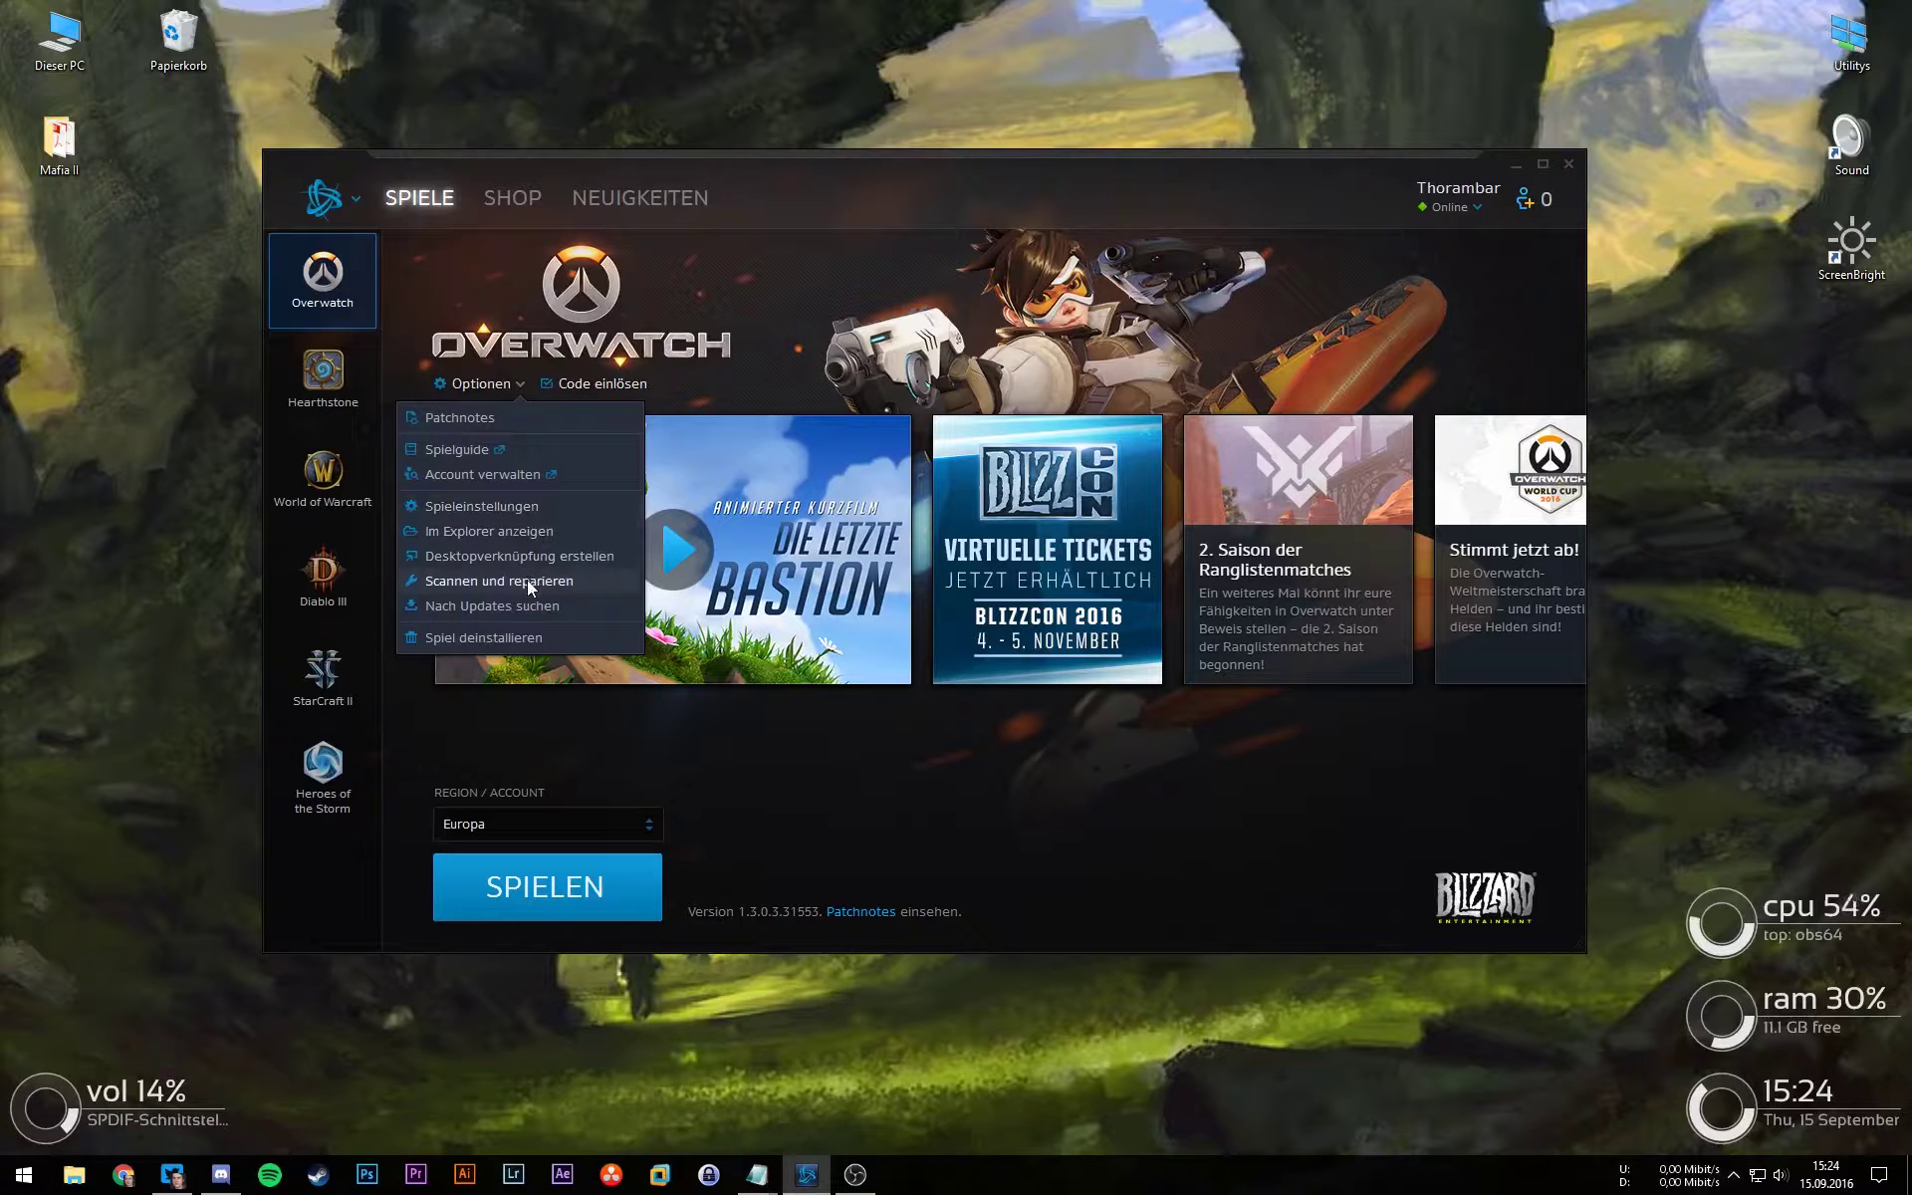
left_click(761, 356)
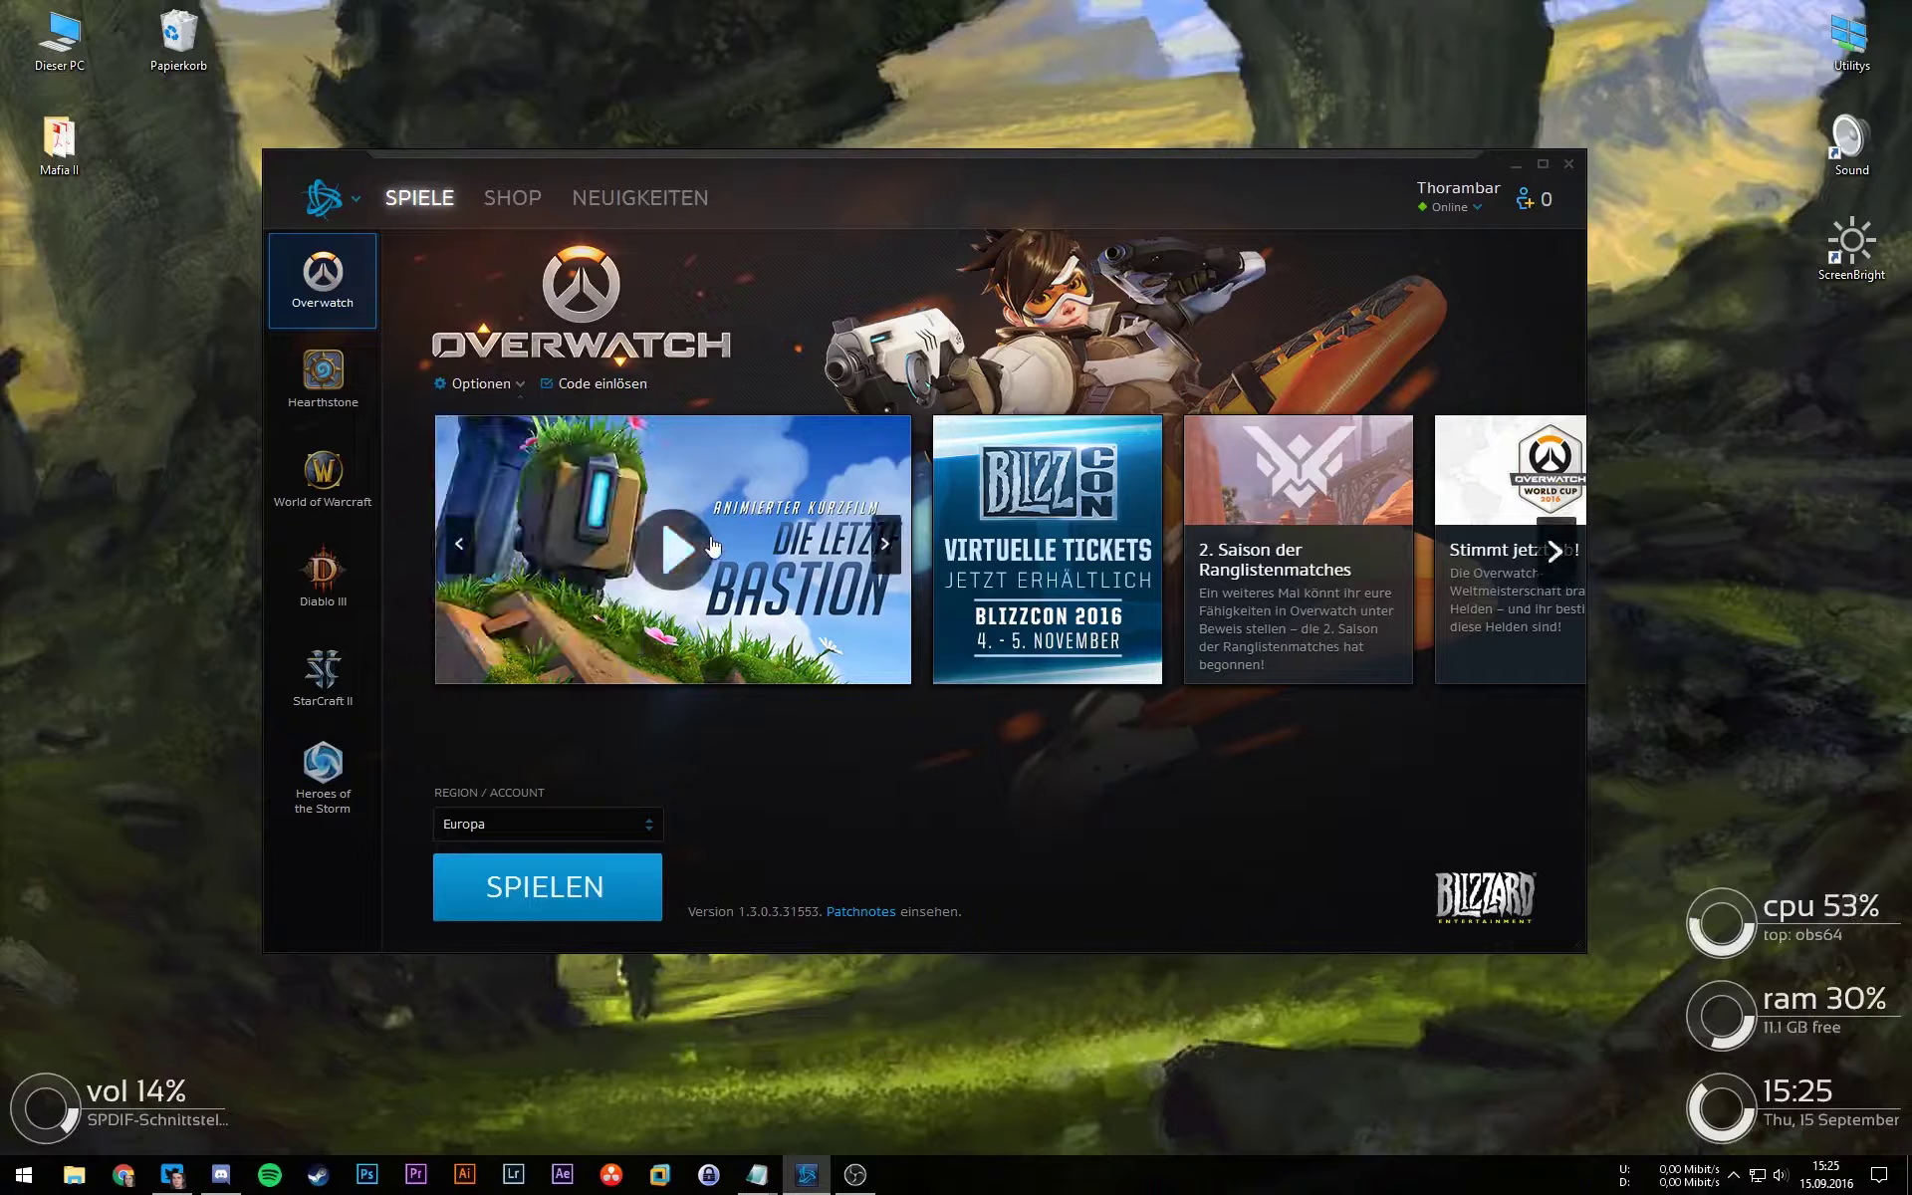
Step: Switch to Steam, view the local file options in the Grand Theft Auto V properties, and close Steam's window
left_click(317, 1176)
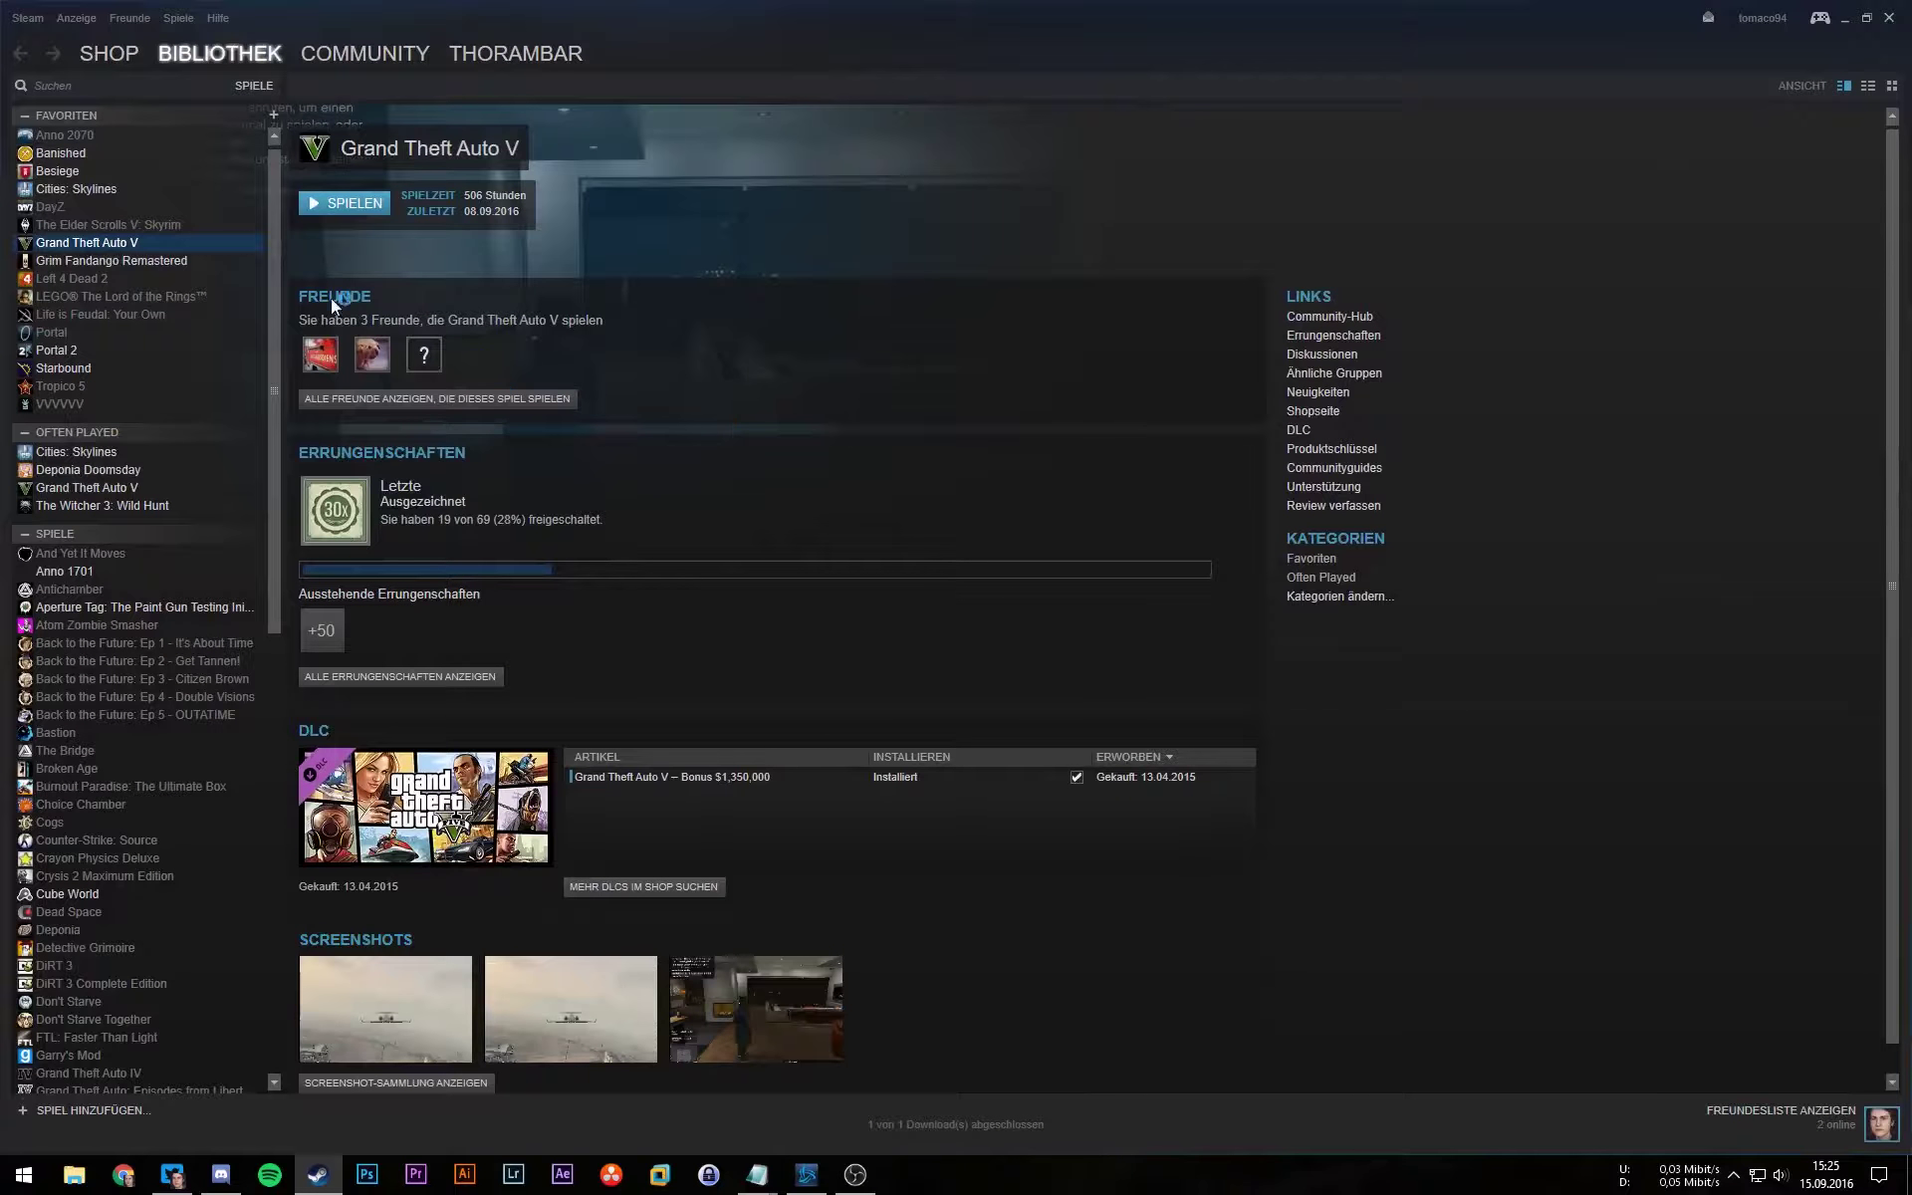
right_click(87, 243)
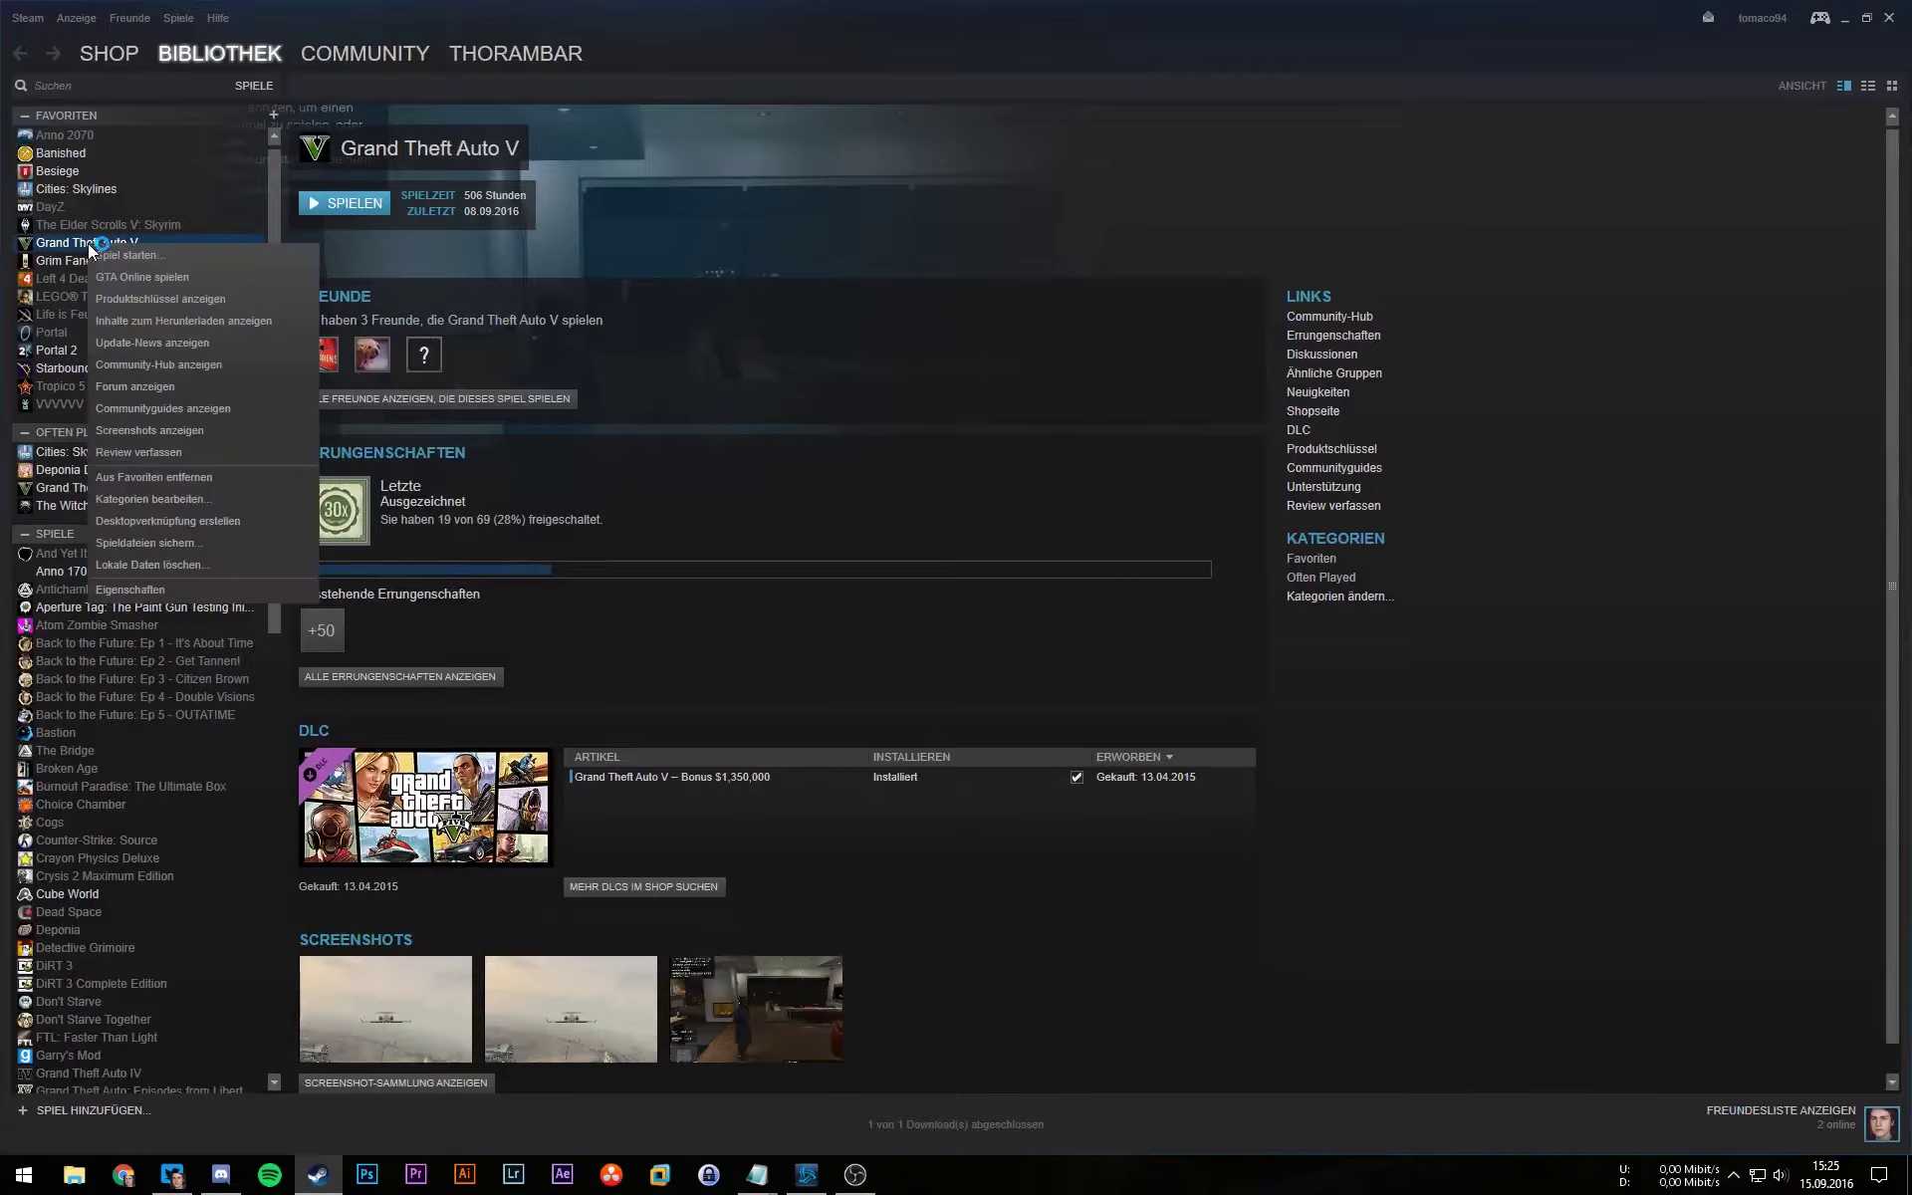
left_click(125, 588)
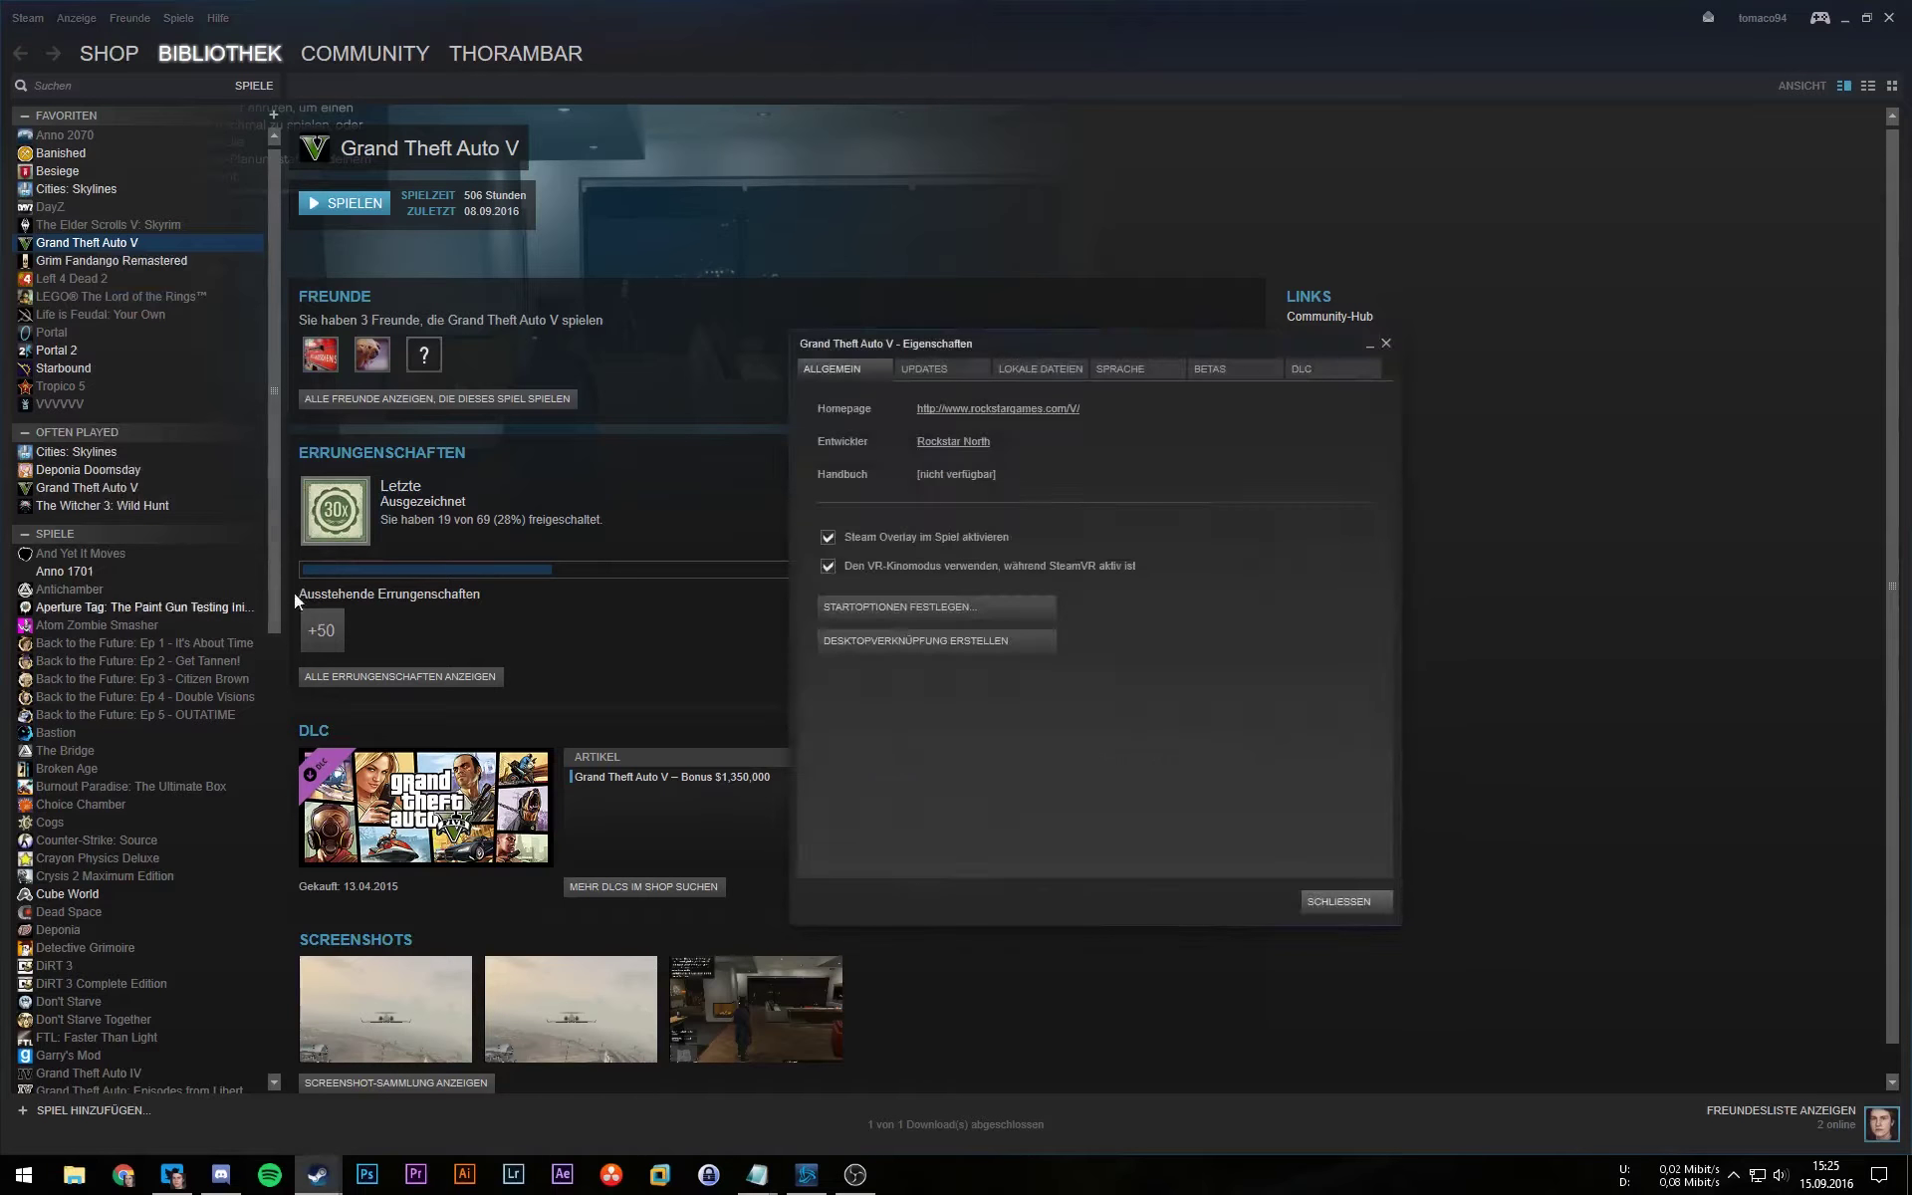
left_click(1040, 369)
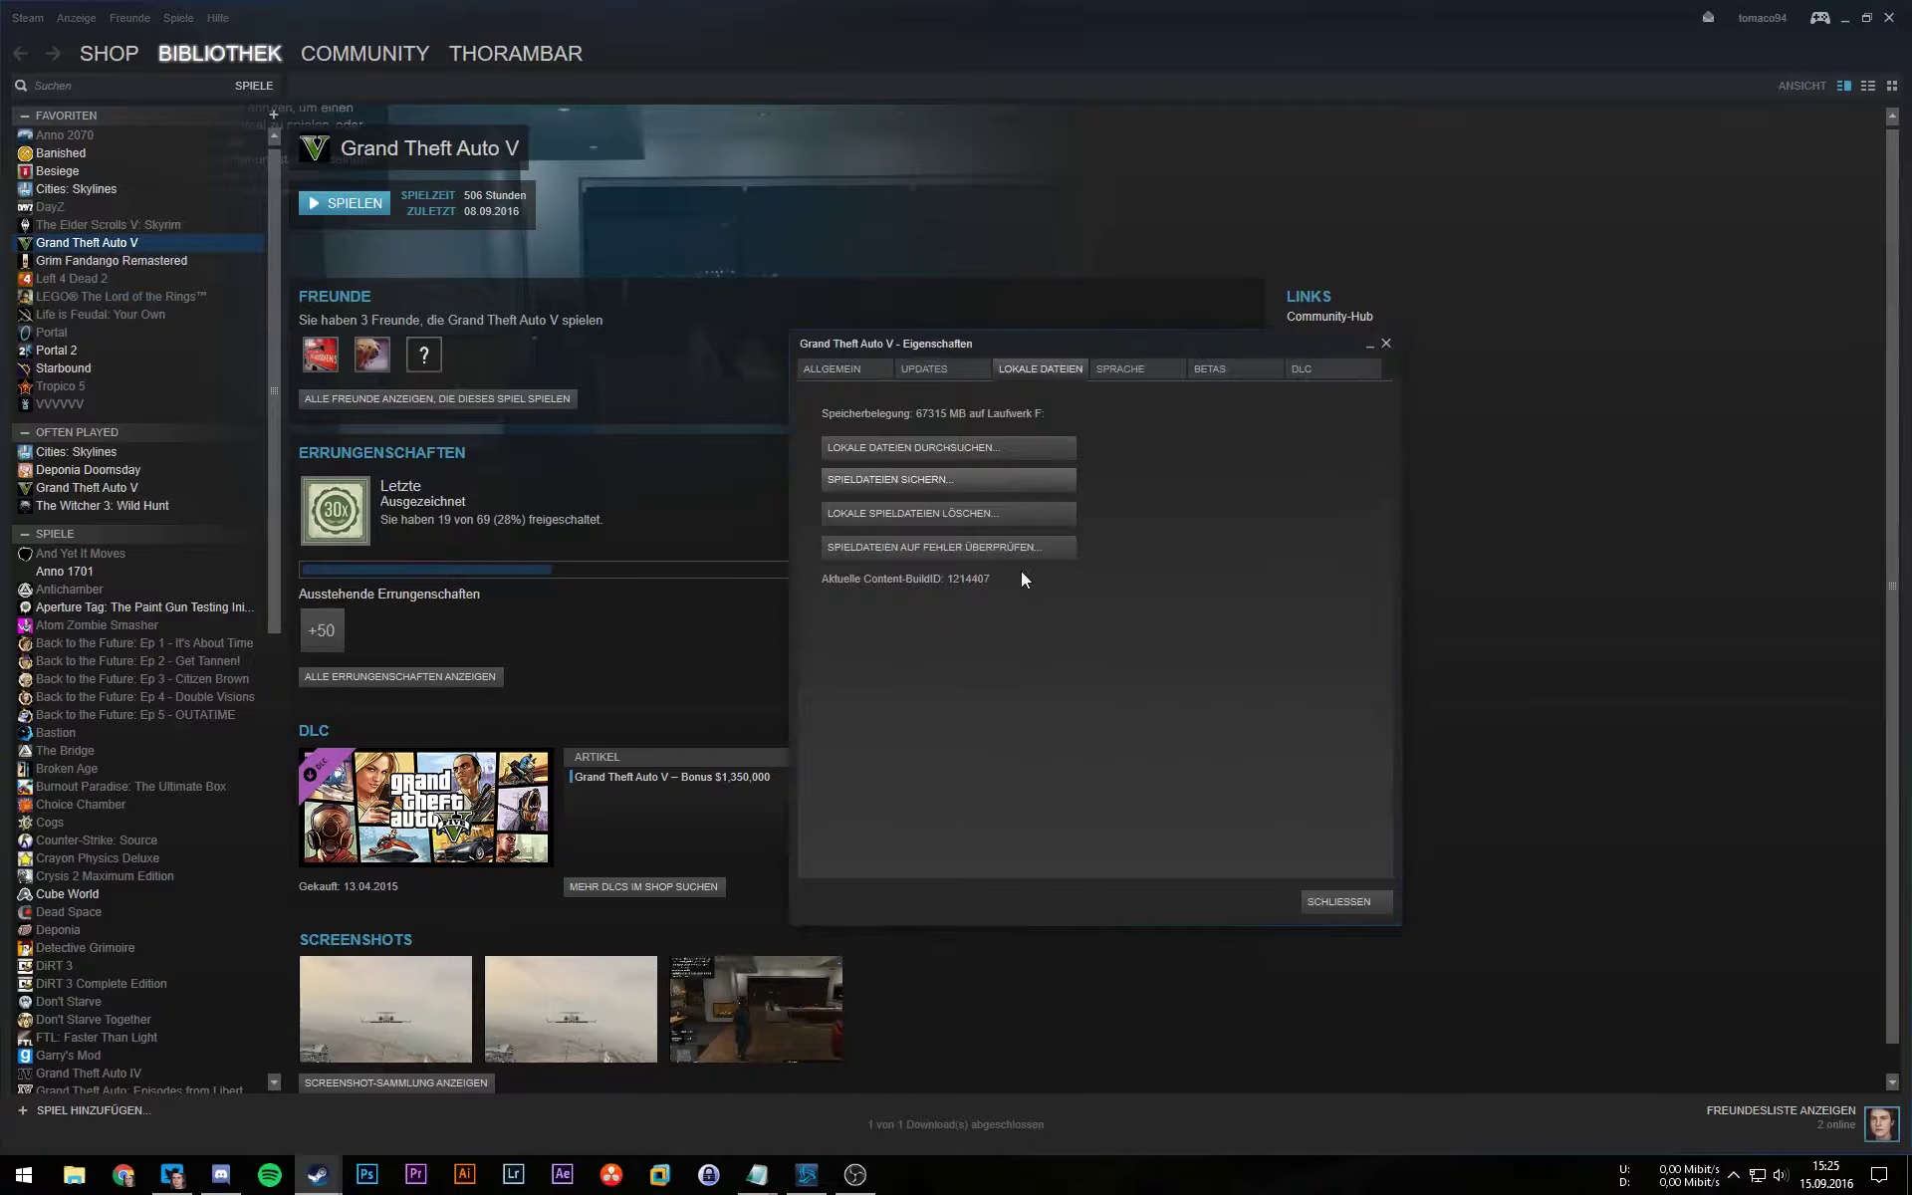
left_click(1386, 343)
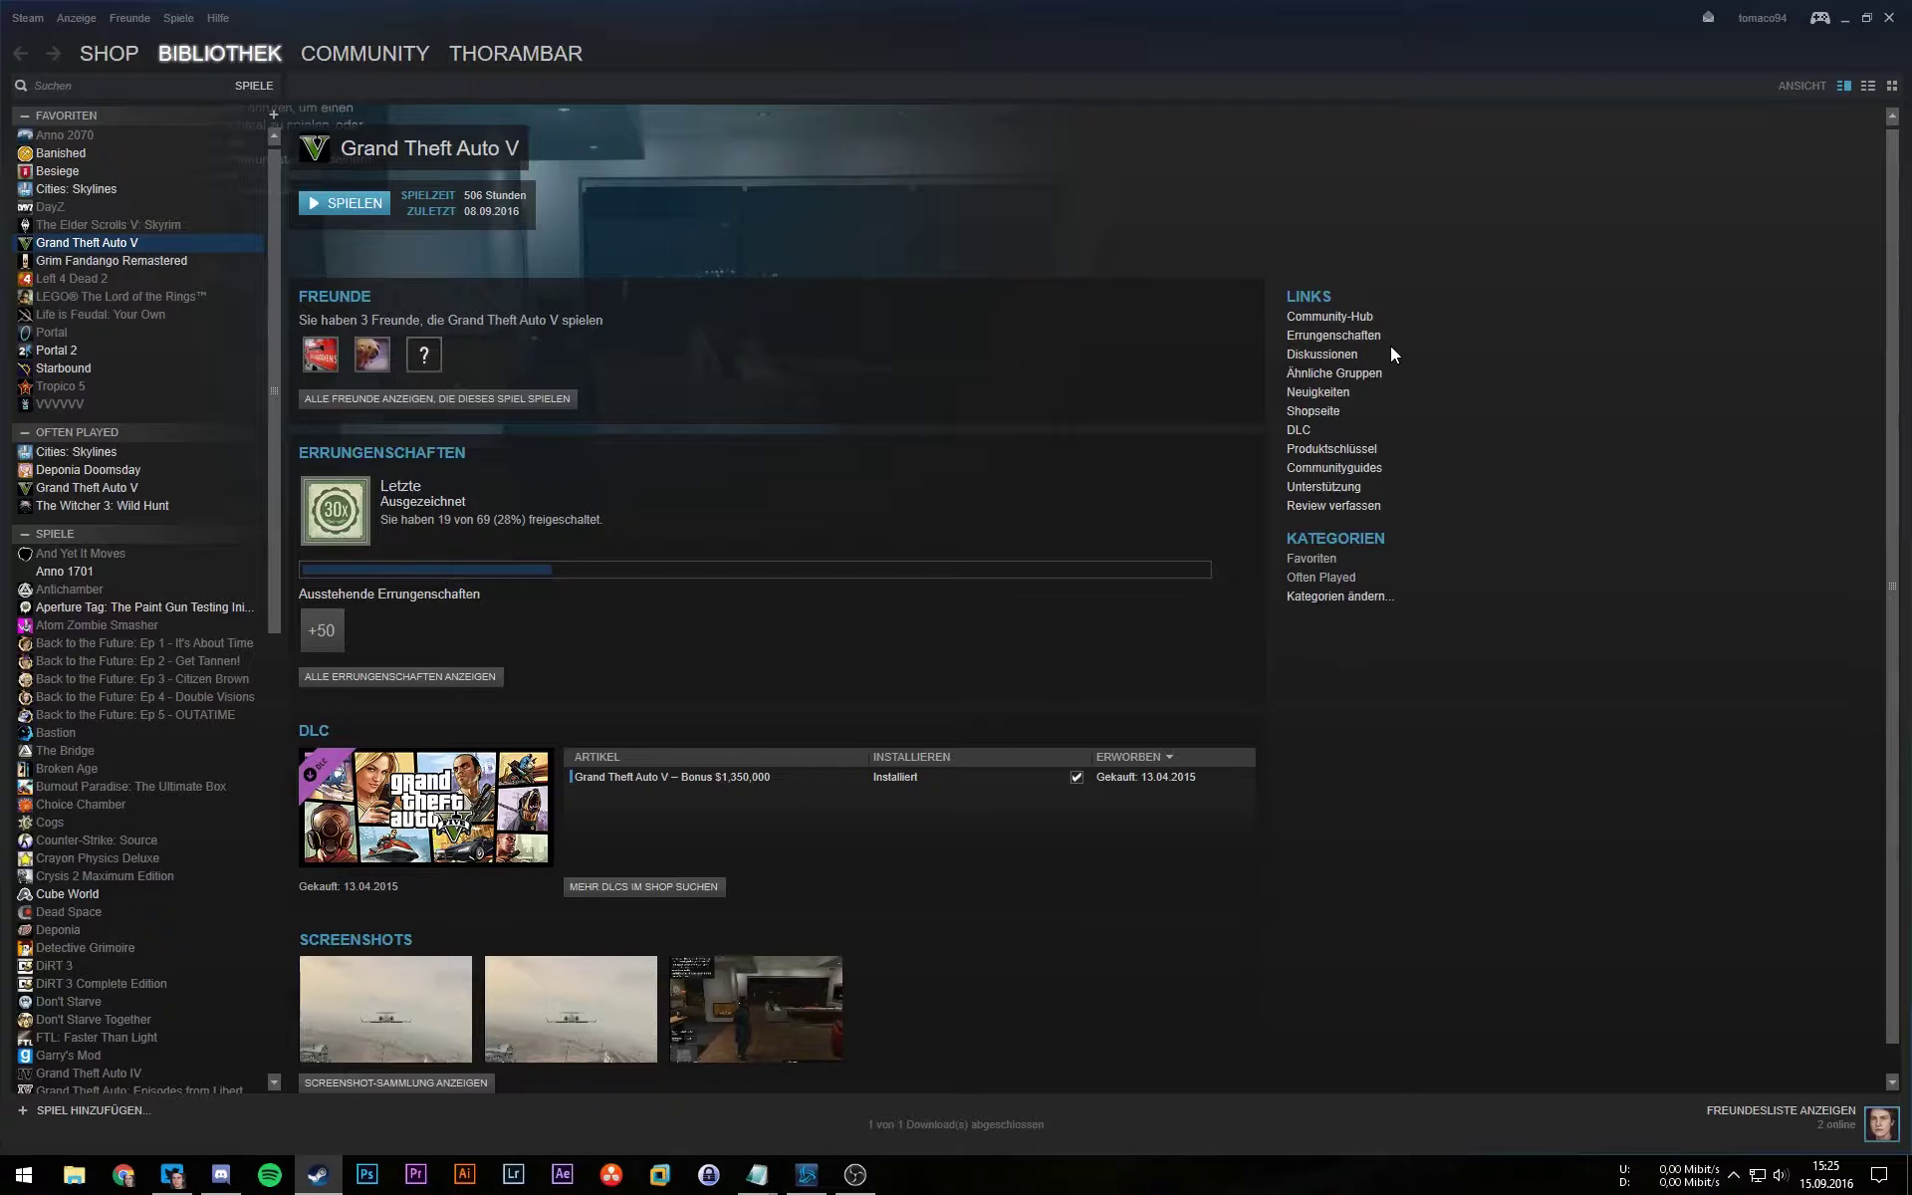
left_click(1888, 20)
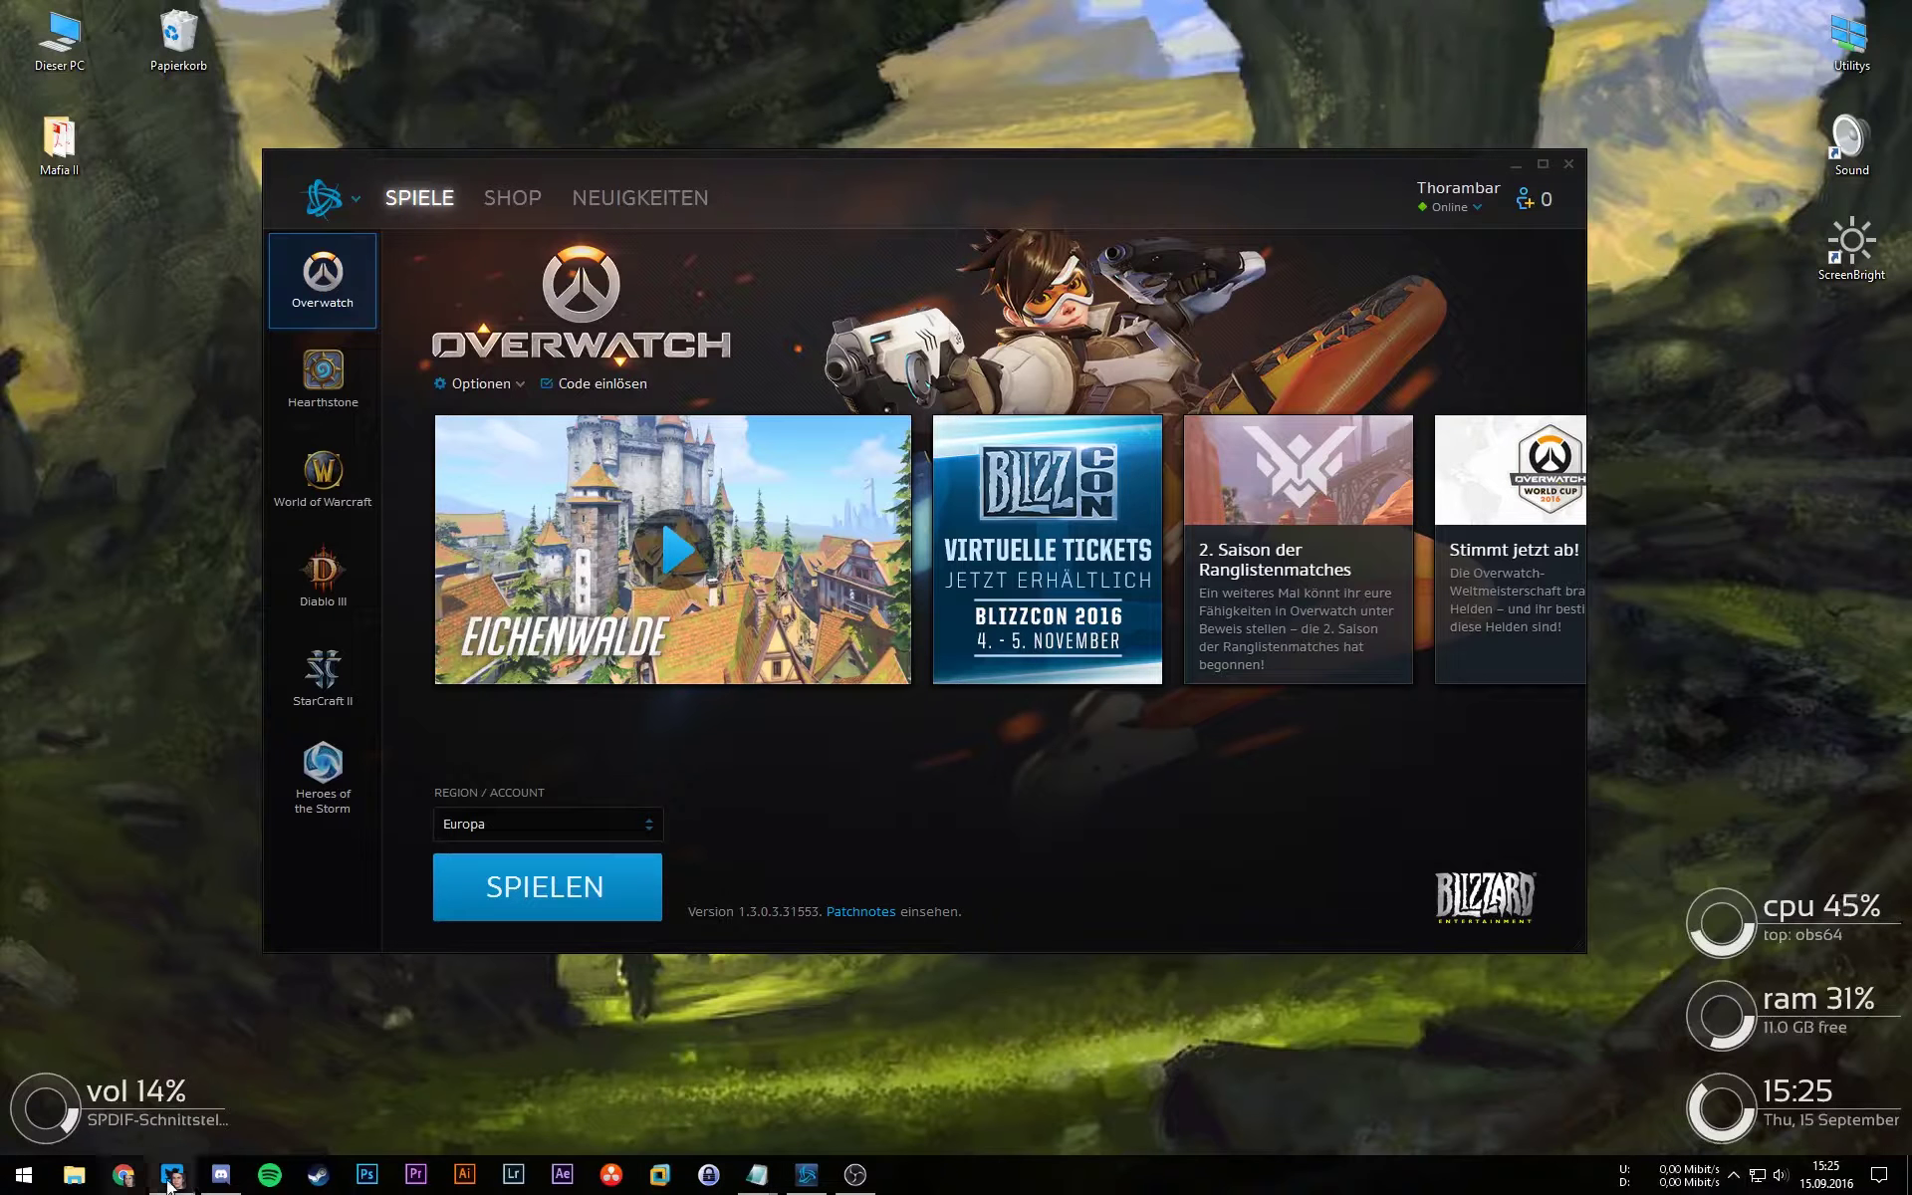
Step: Close the TweetDeck window running in the background
right_click(805, 1177)
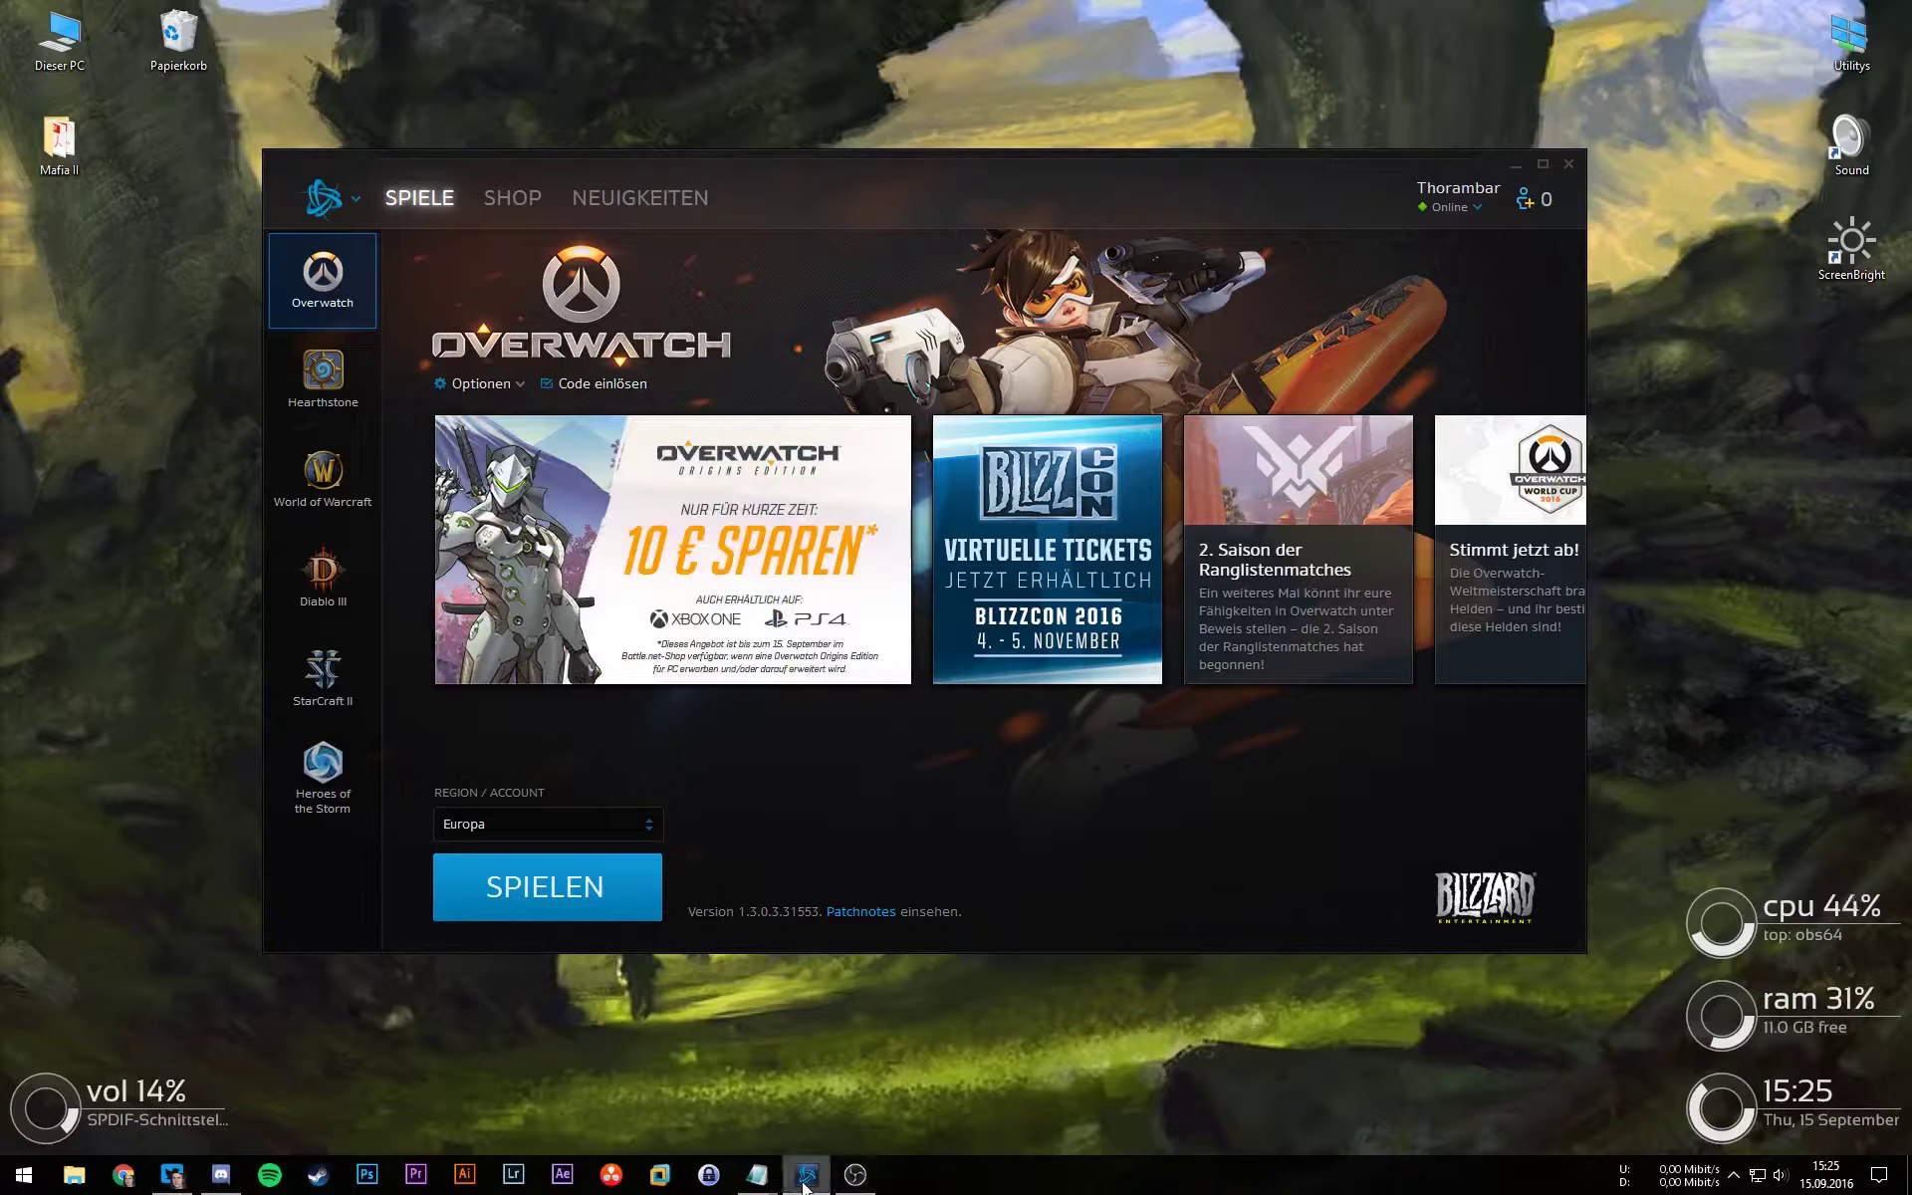
left_click(1276, 1029)
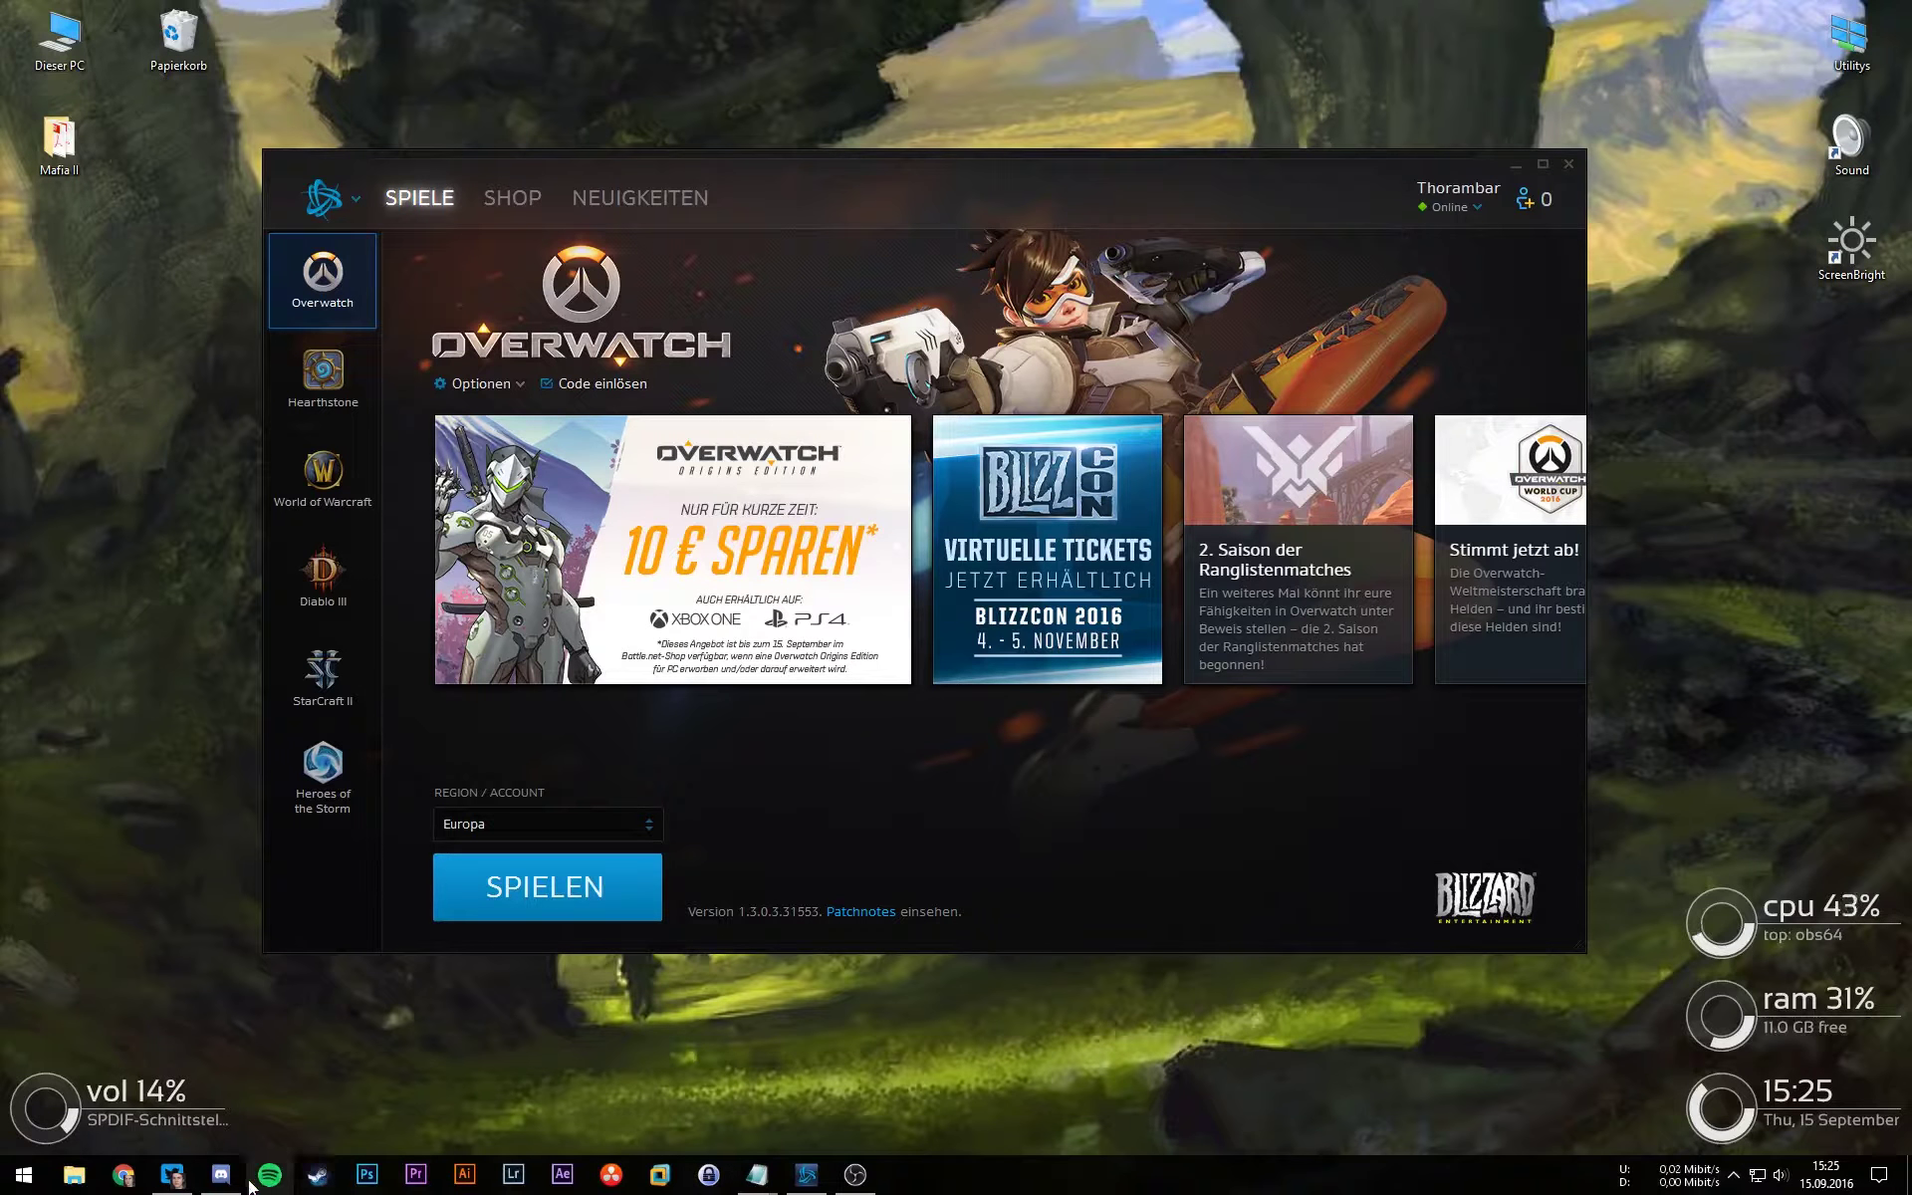
right_click(173, 1185)
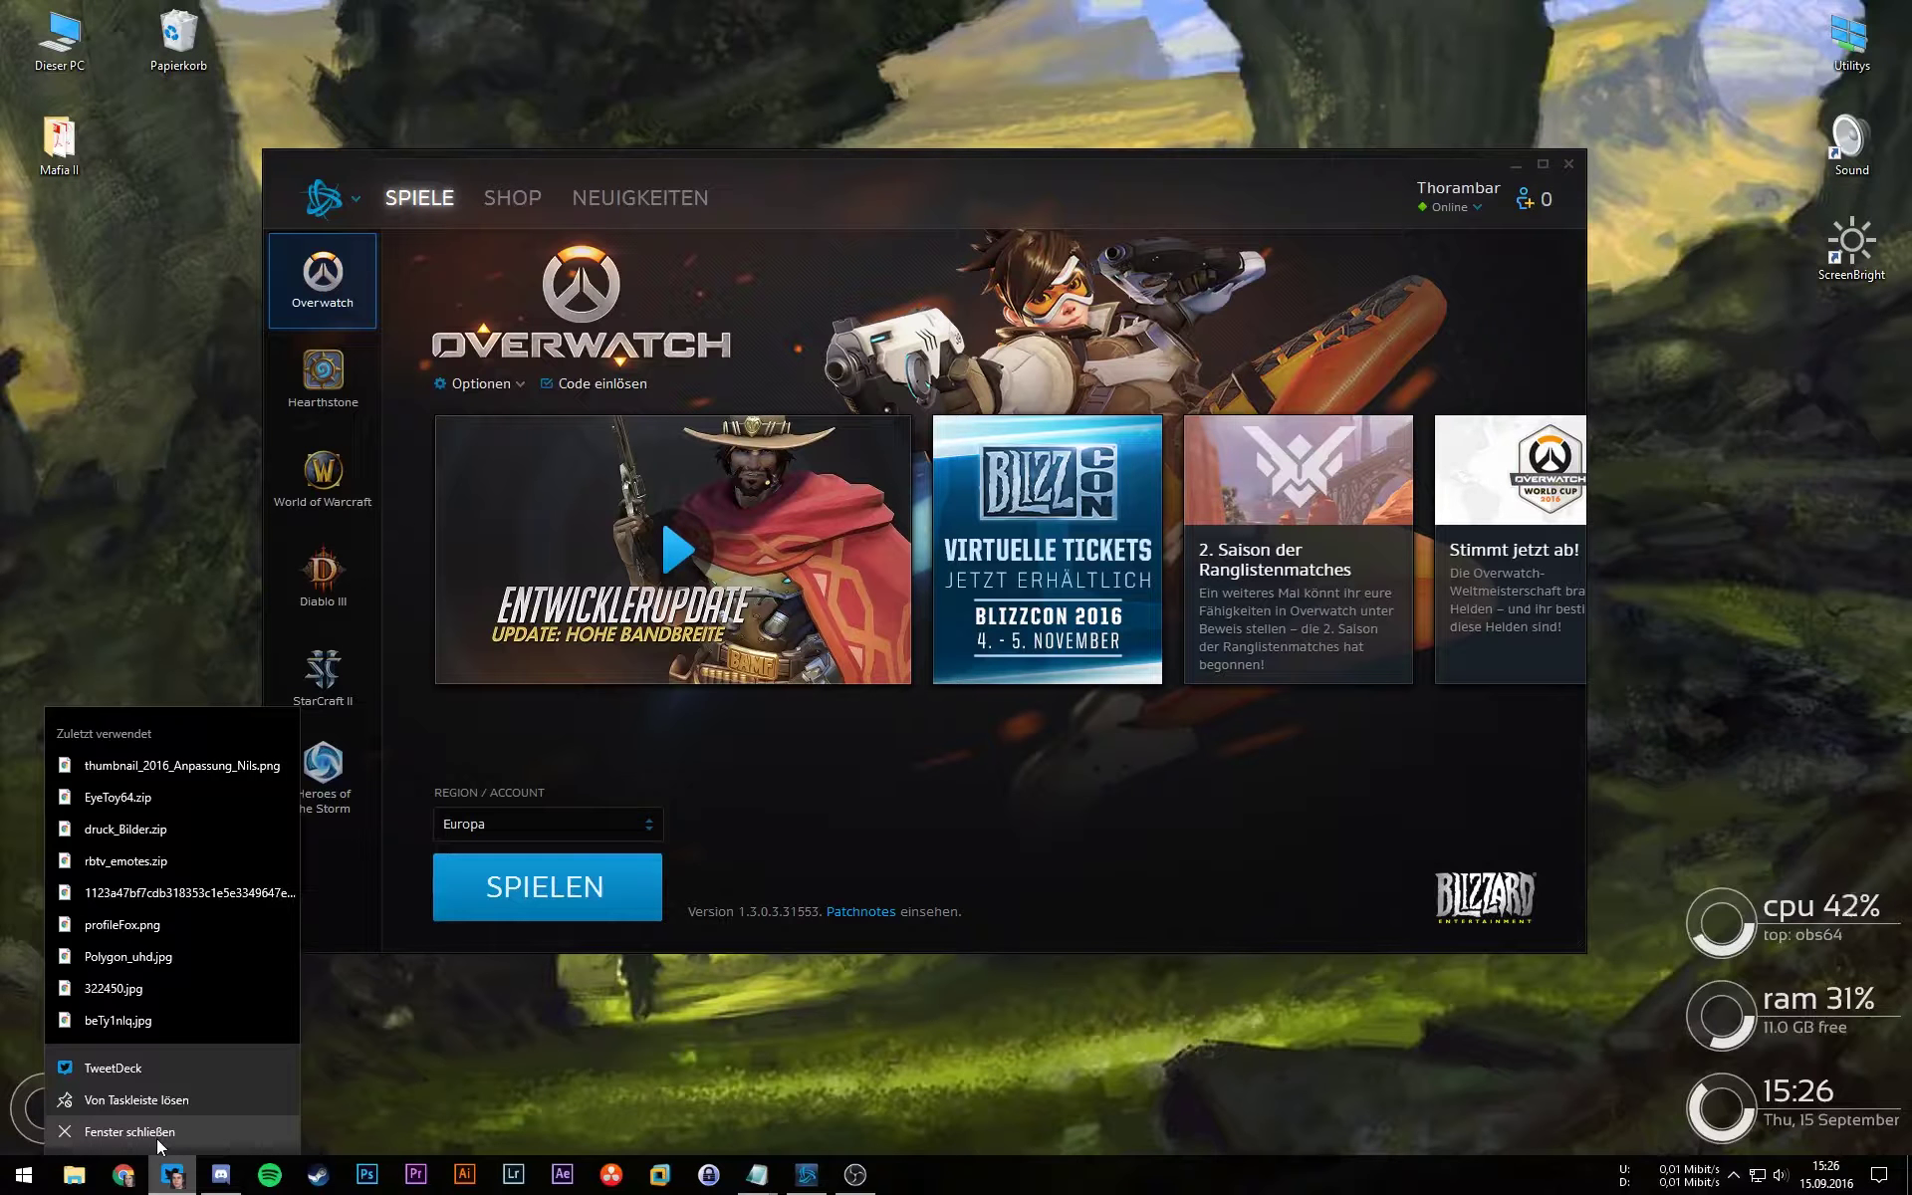
left_click(158, 1137)
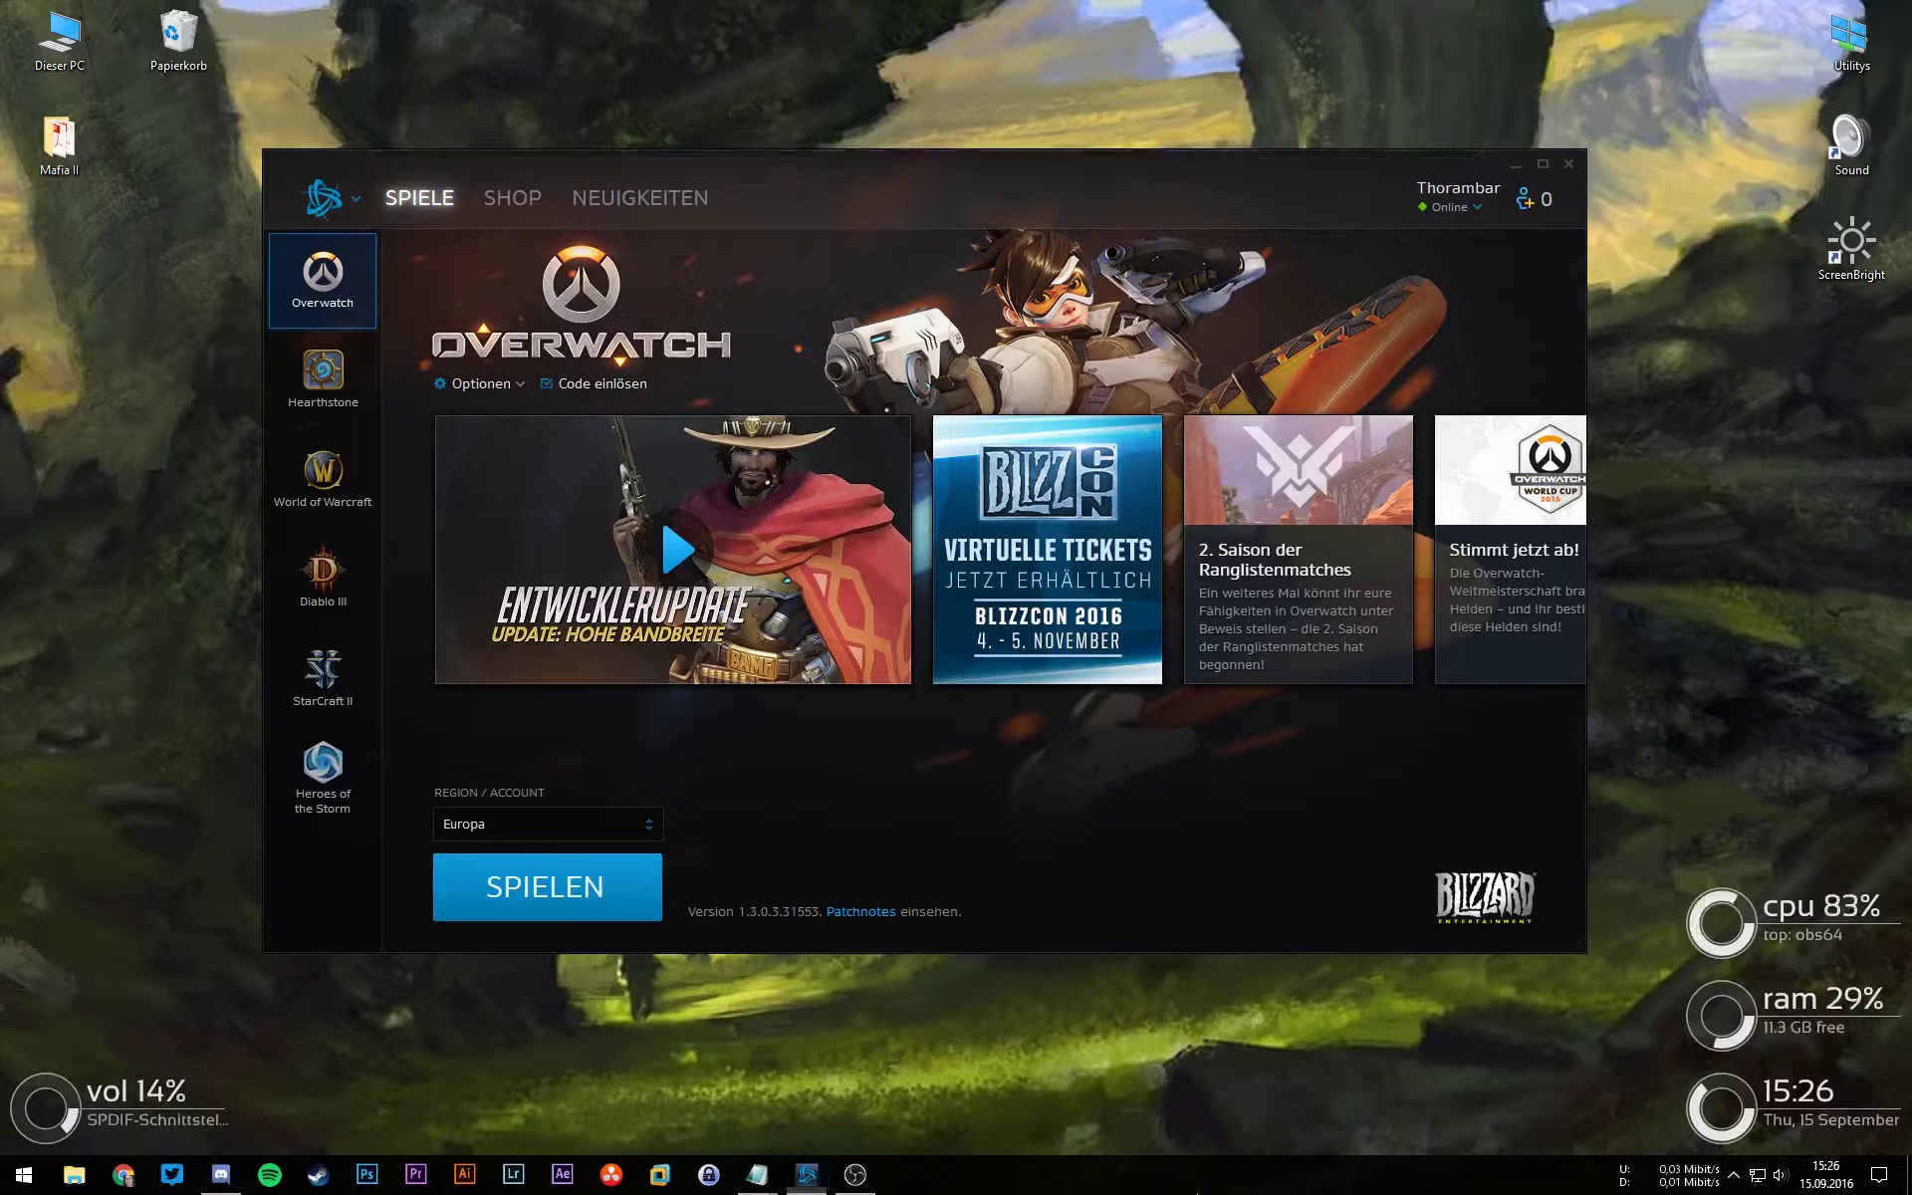
Step: Look through the running apps and background processes in the Task-Manager, and close it
right_click(1200, 1177)
left_click(1274, 1104)
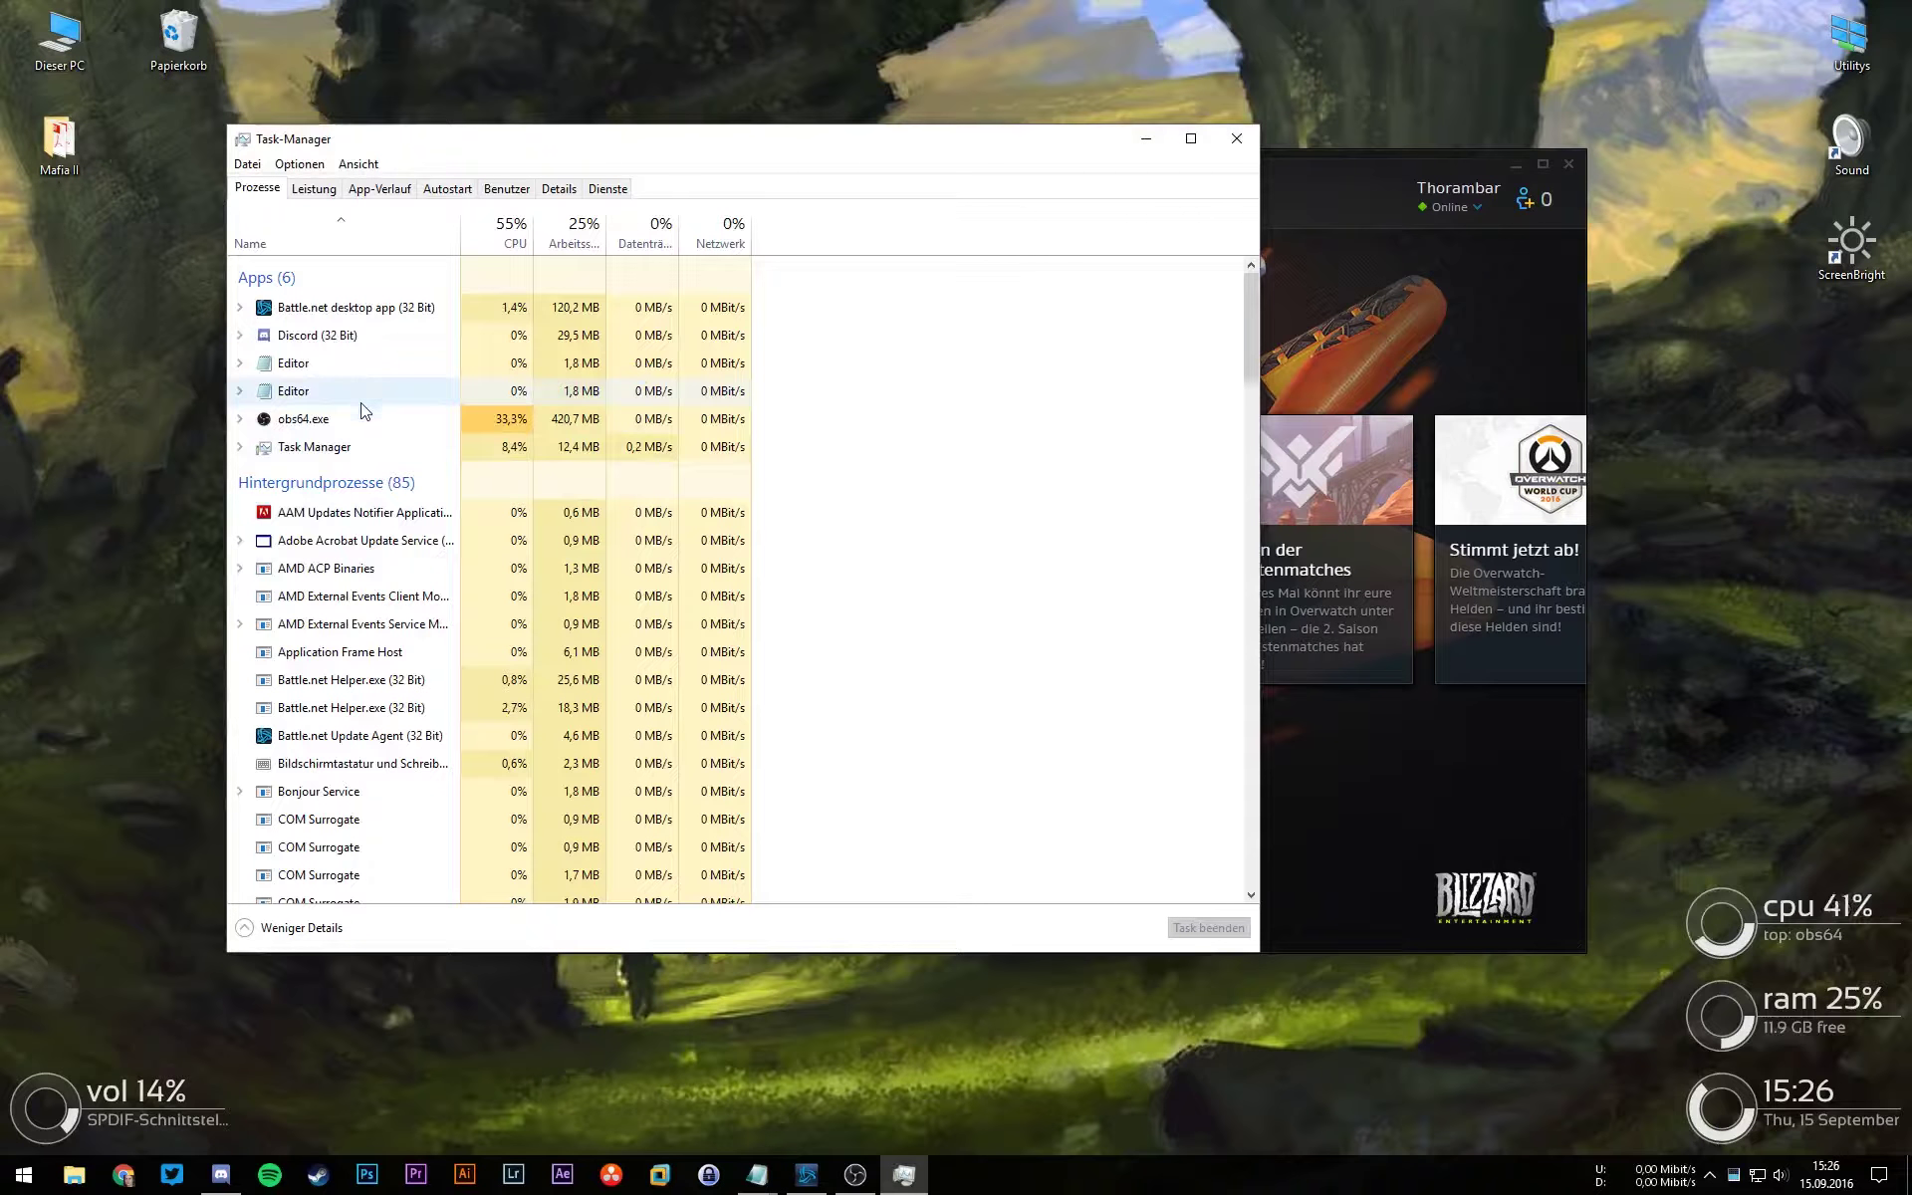
scroll(358, 438, "down", 1)
scroll(359, 458, "down", 3)
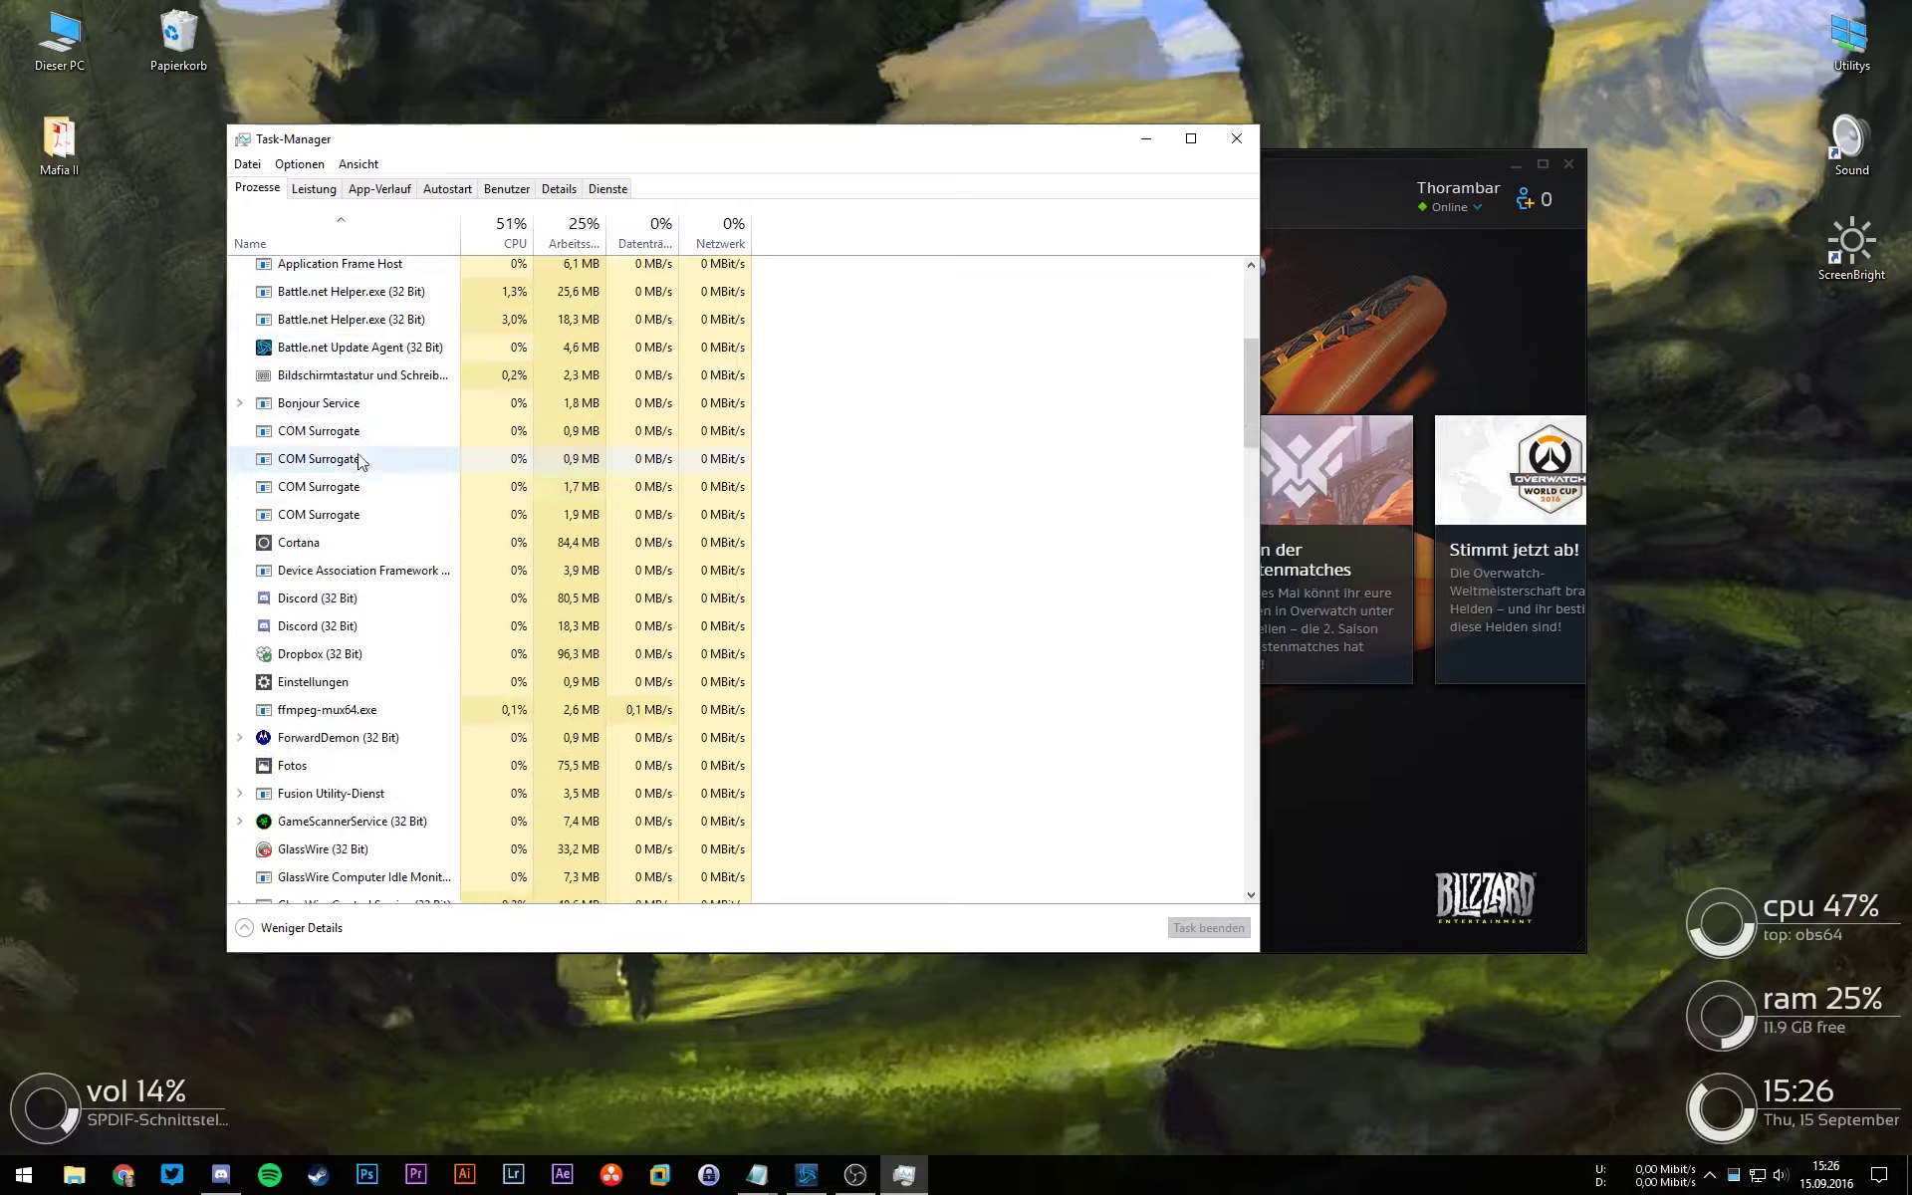
scroll(418, 503, "up", 2)
scroll(438, 498, "up", 3)
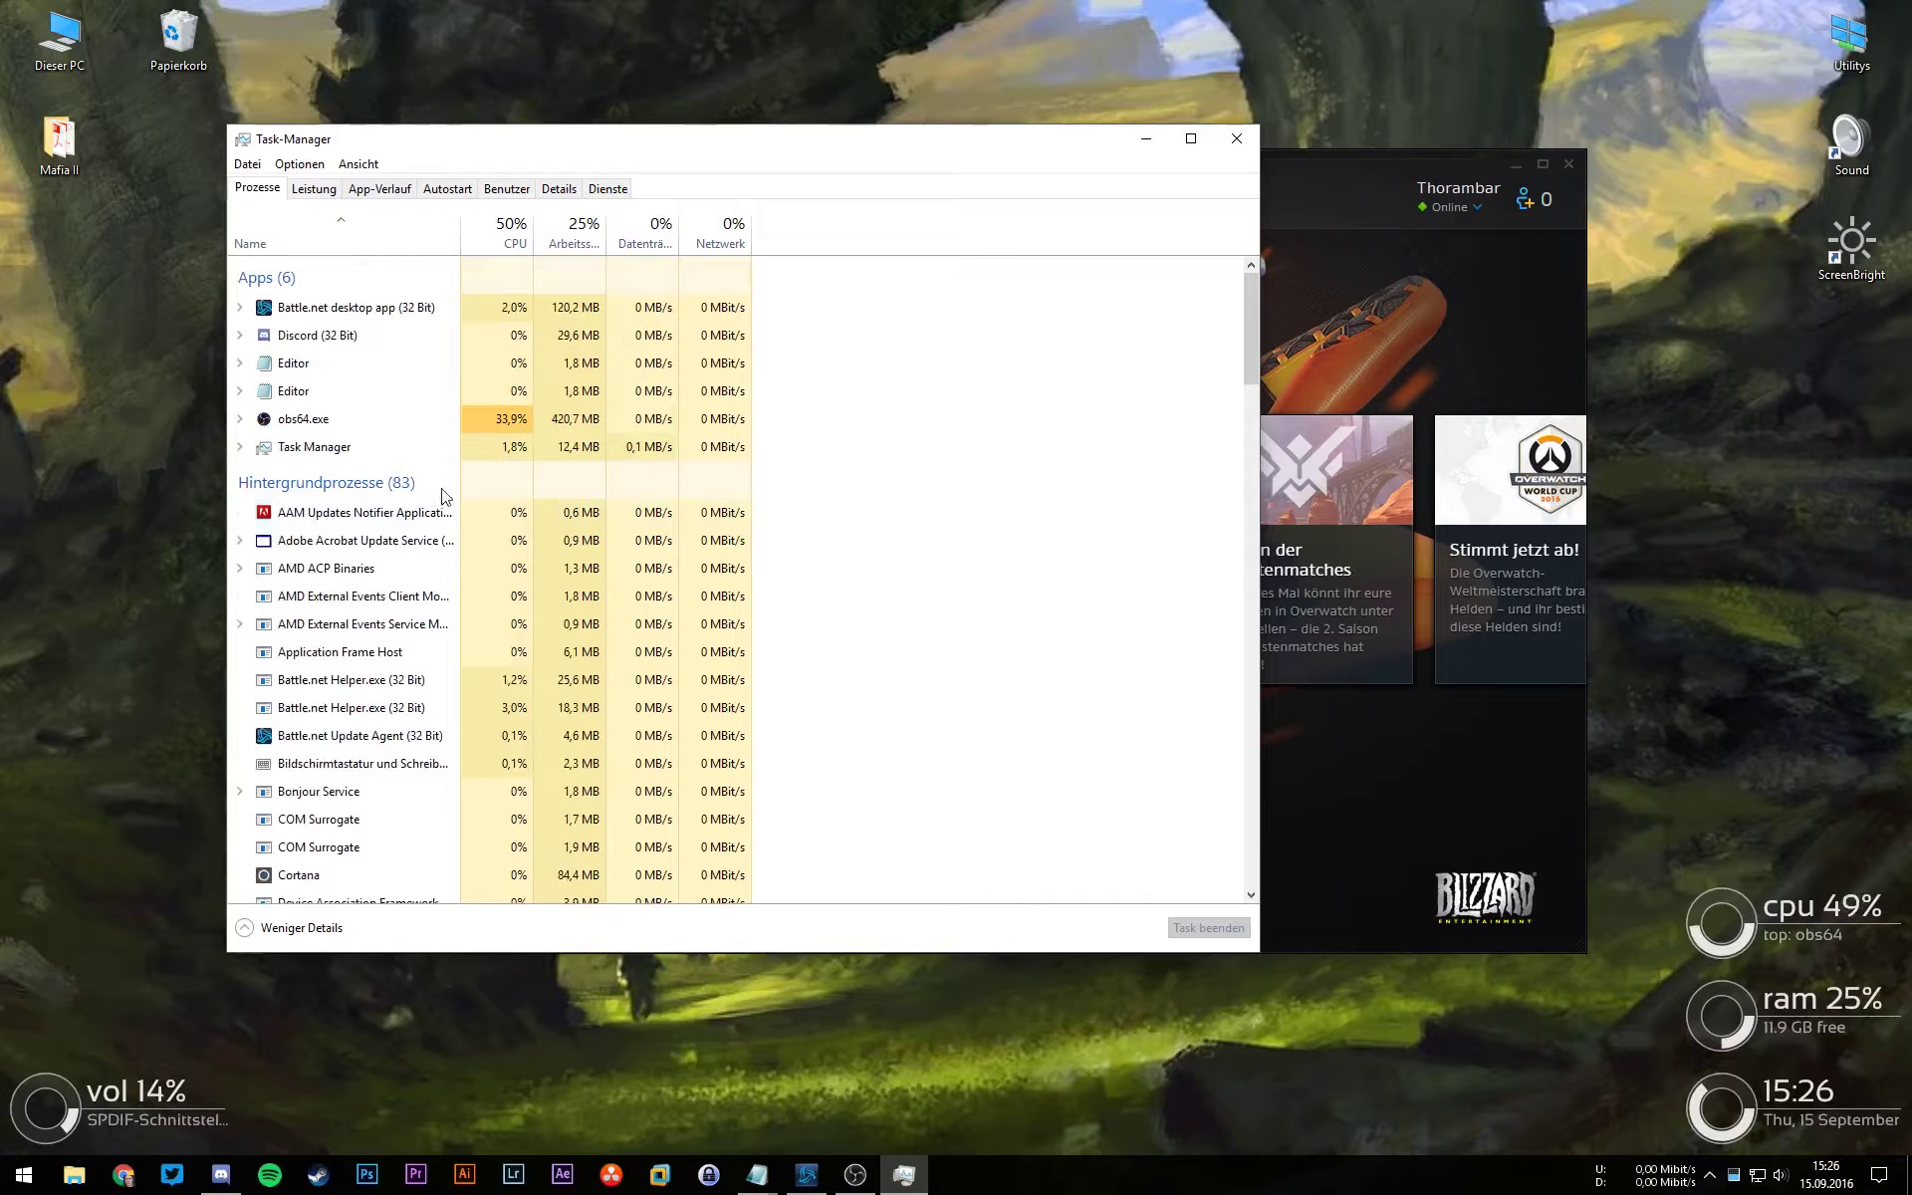
left_click(1236, 139)
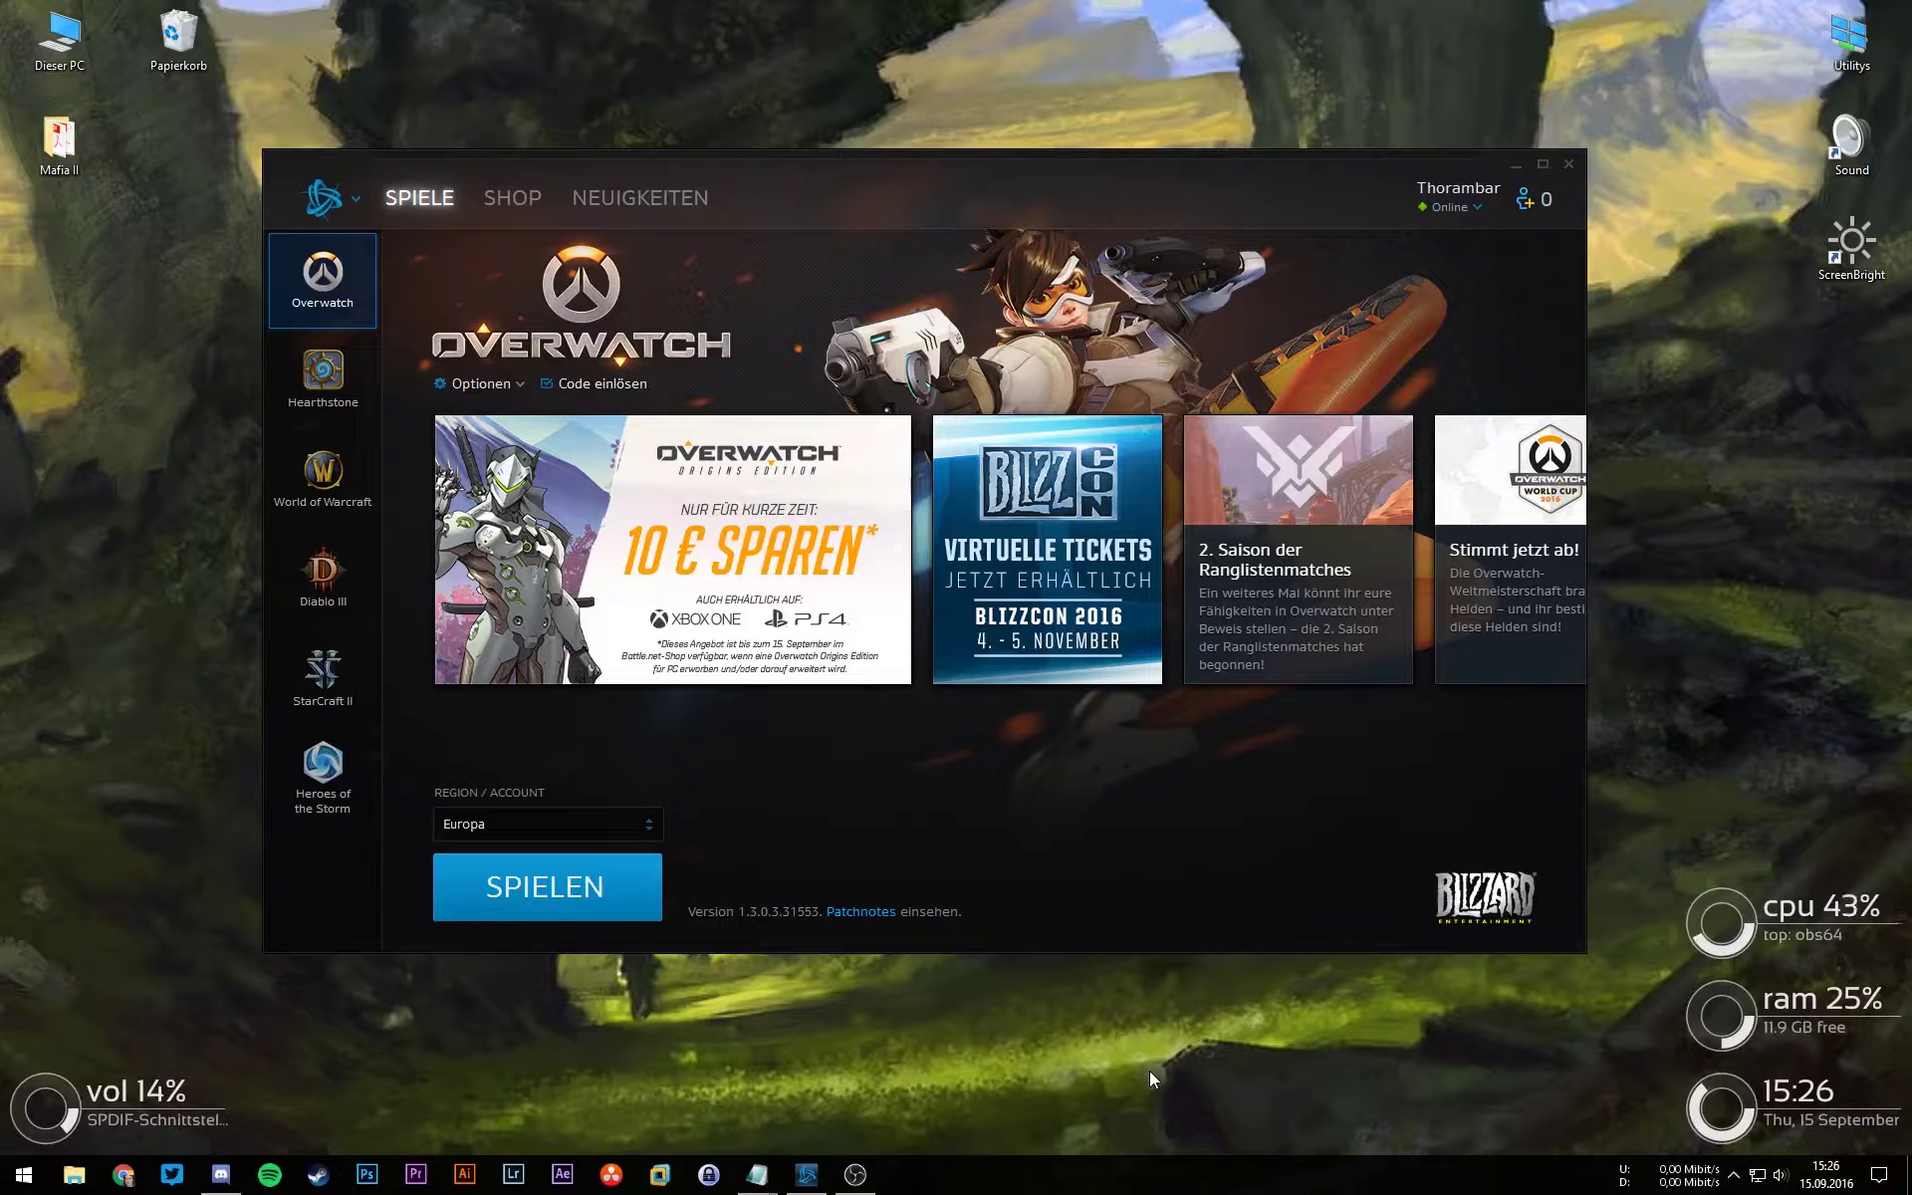
Step: Search the installed apps for "gami" and view Discord's quit option among the hidden background apps
left_click(1733, 1179)
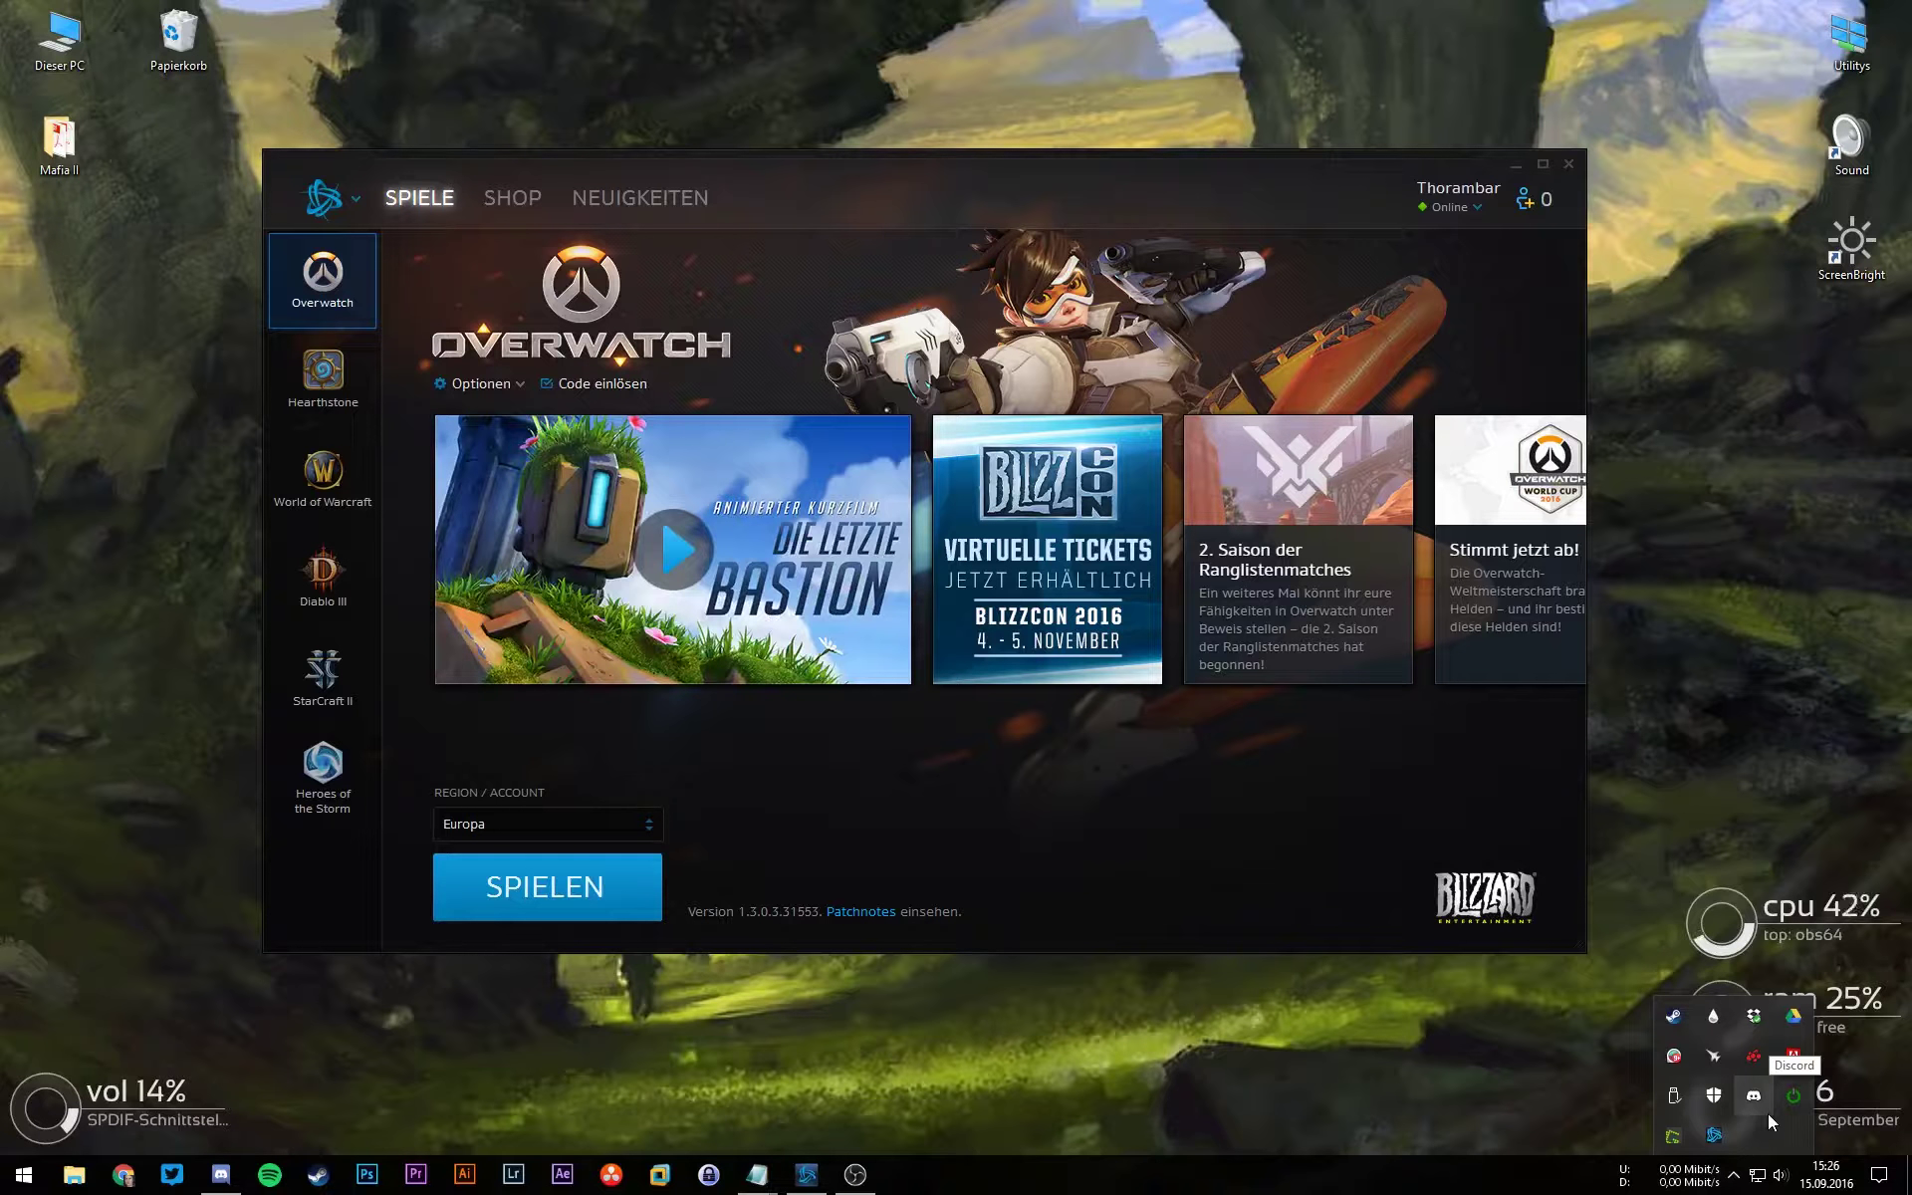
key("super")
type("gami")
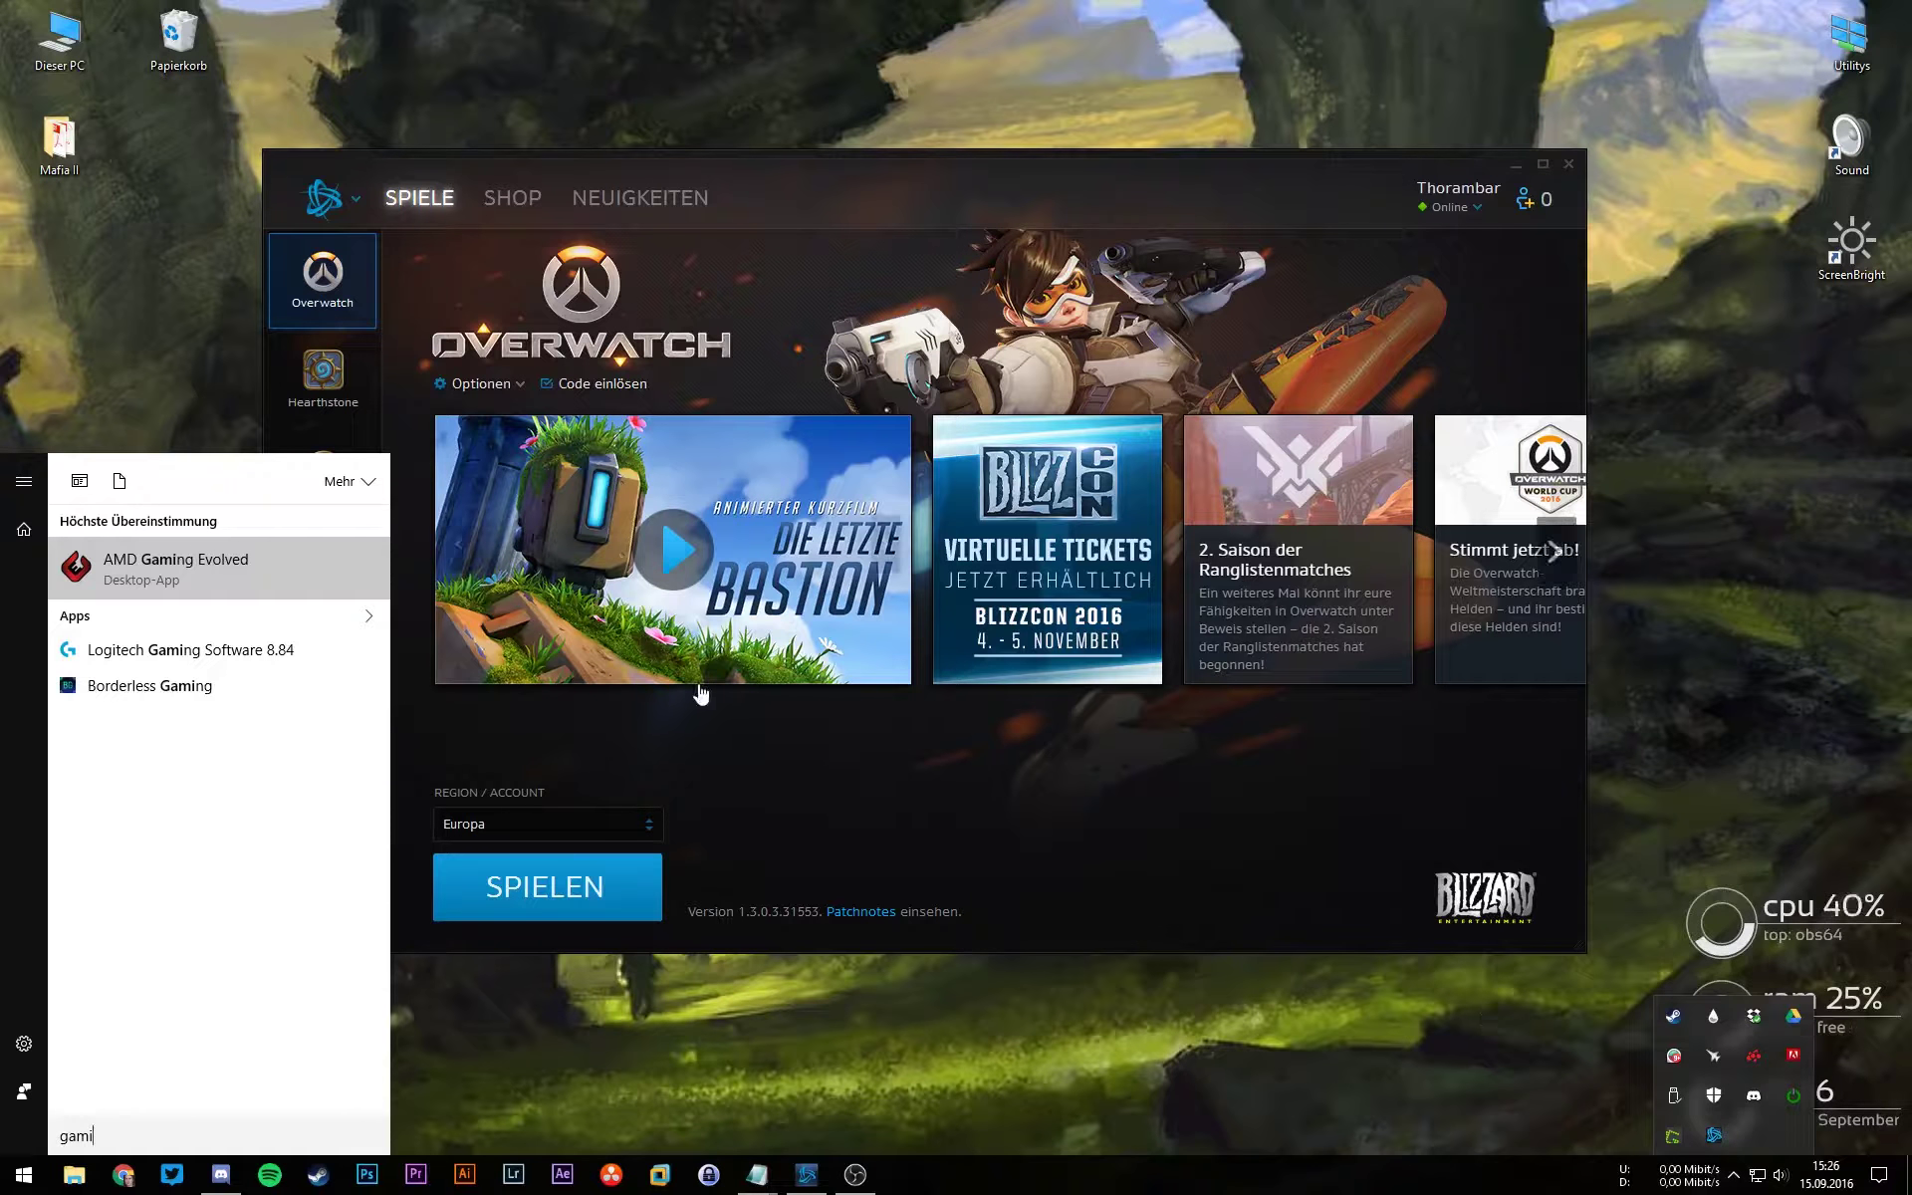
right_click(1753, 1096)
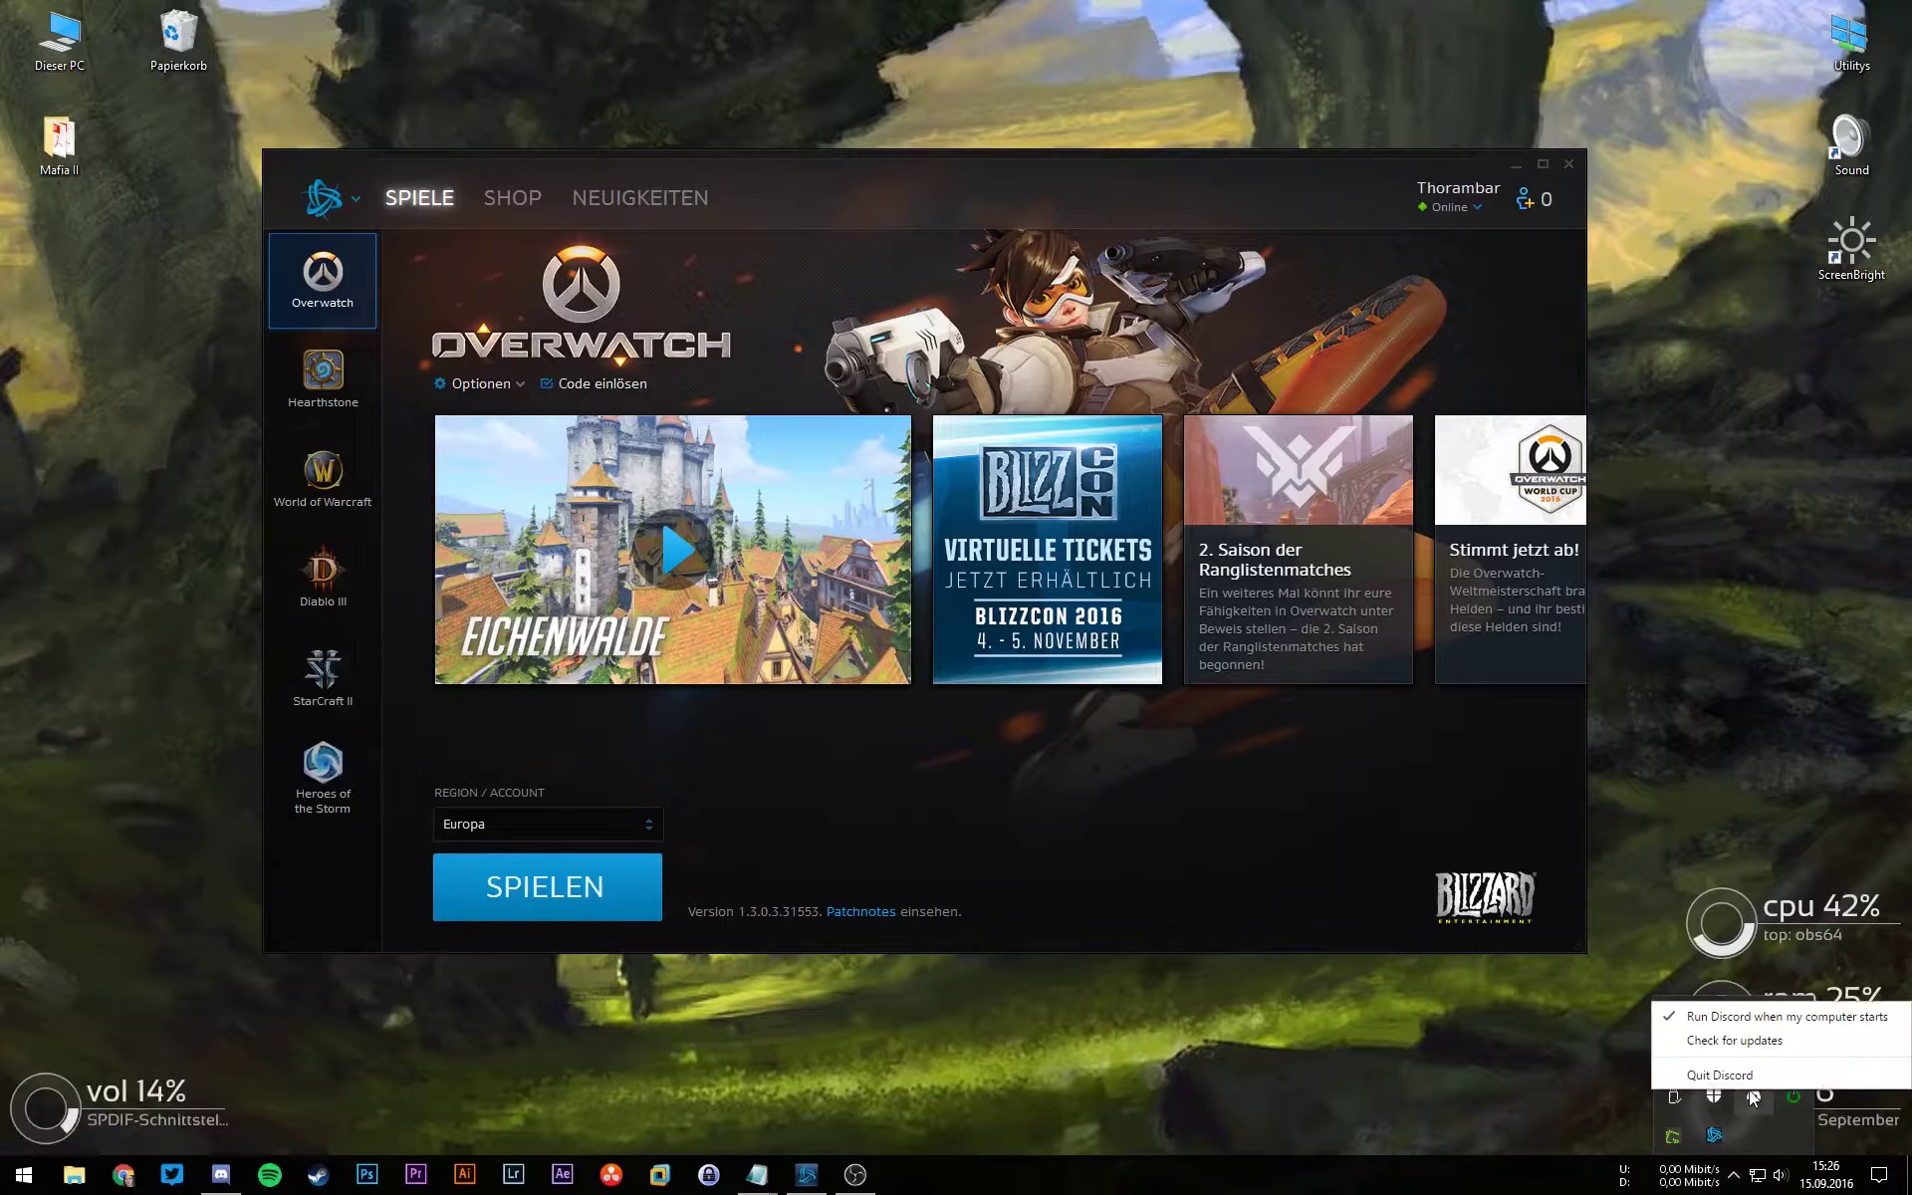
left_click(1355, 1047)
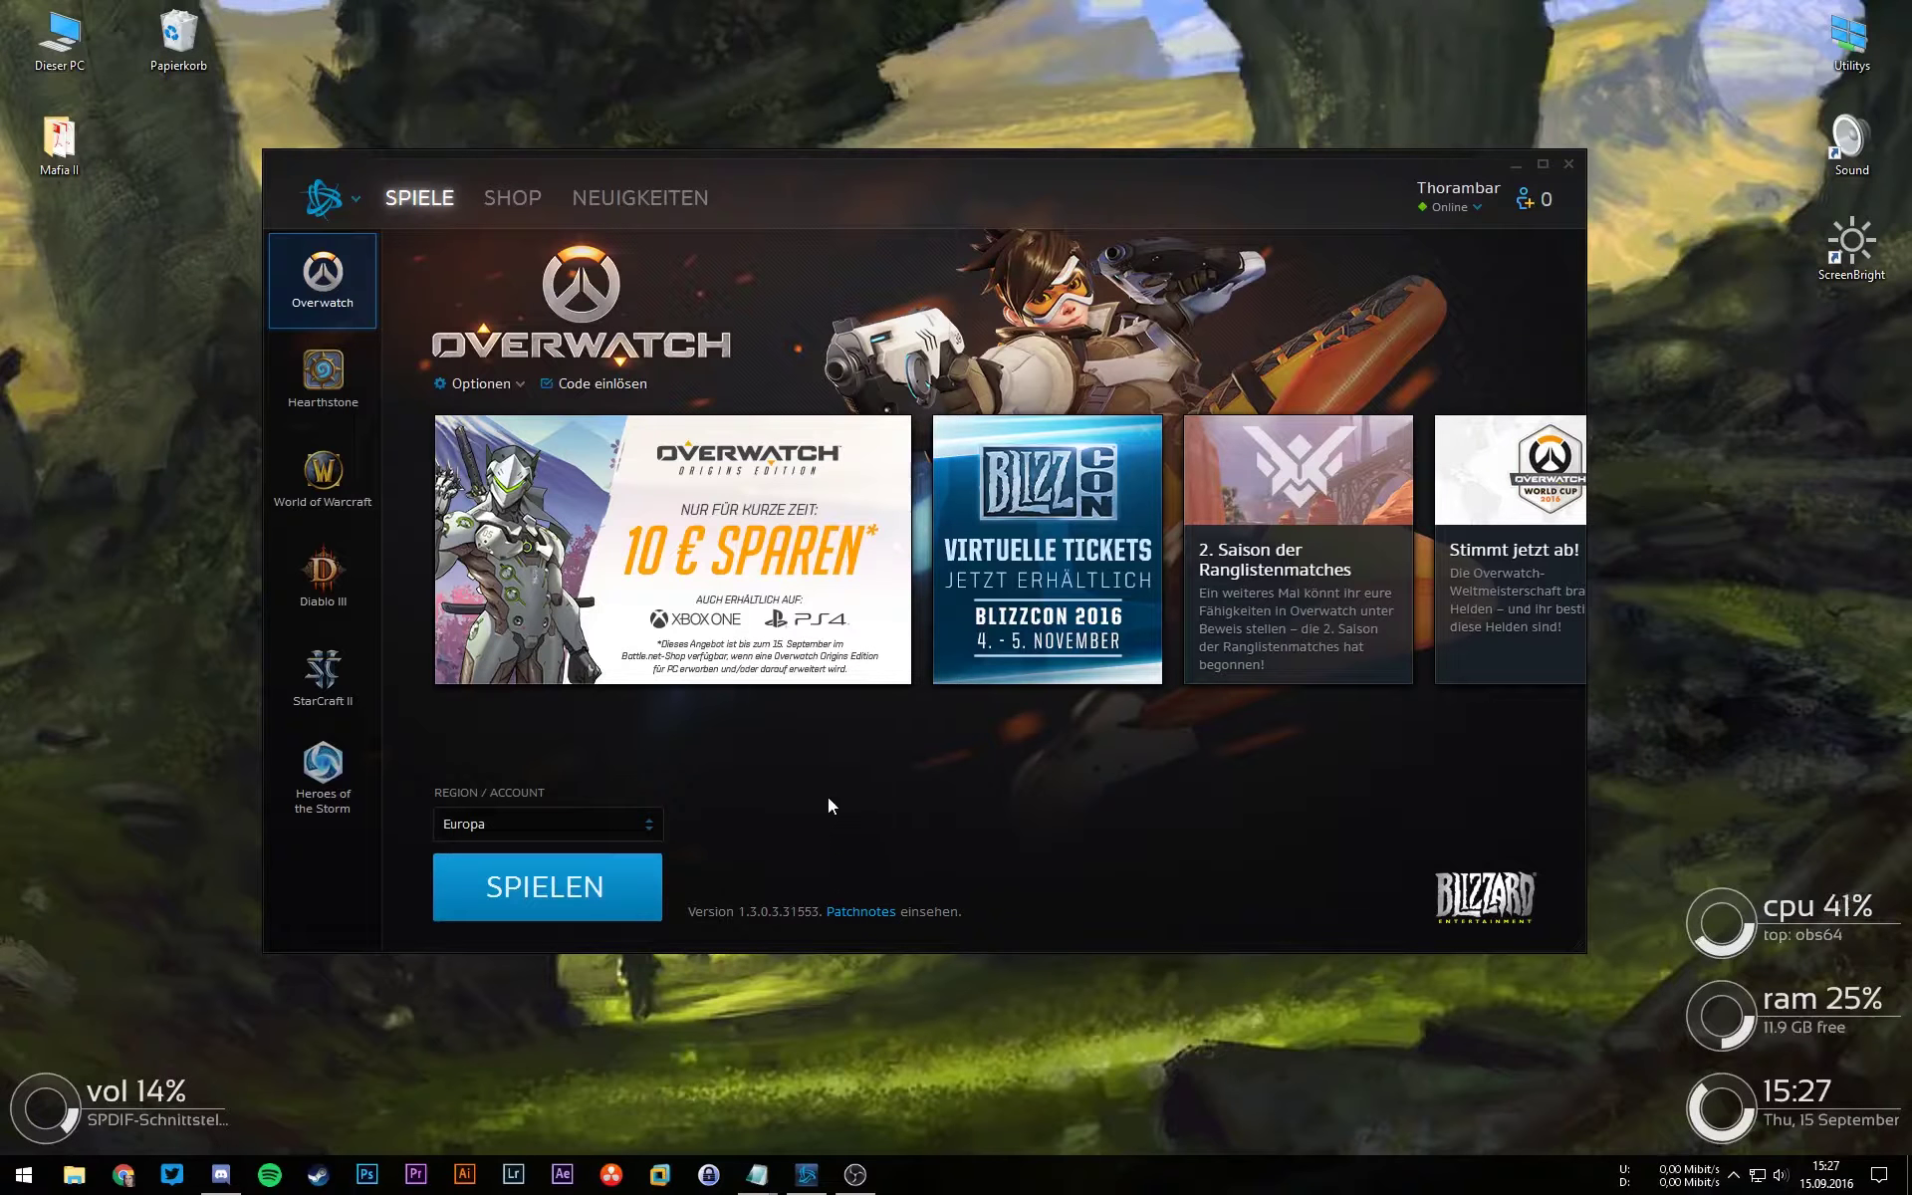
Step: Search the computer for "erei" and open the Ereignisanzeige
key("super")
type("syste")
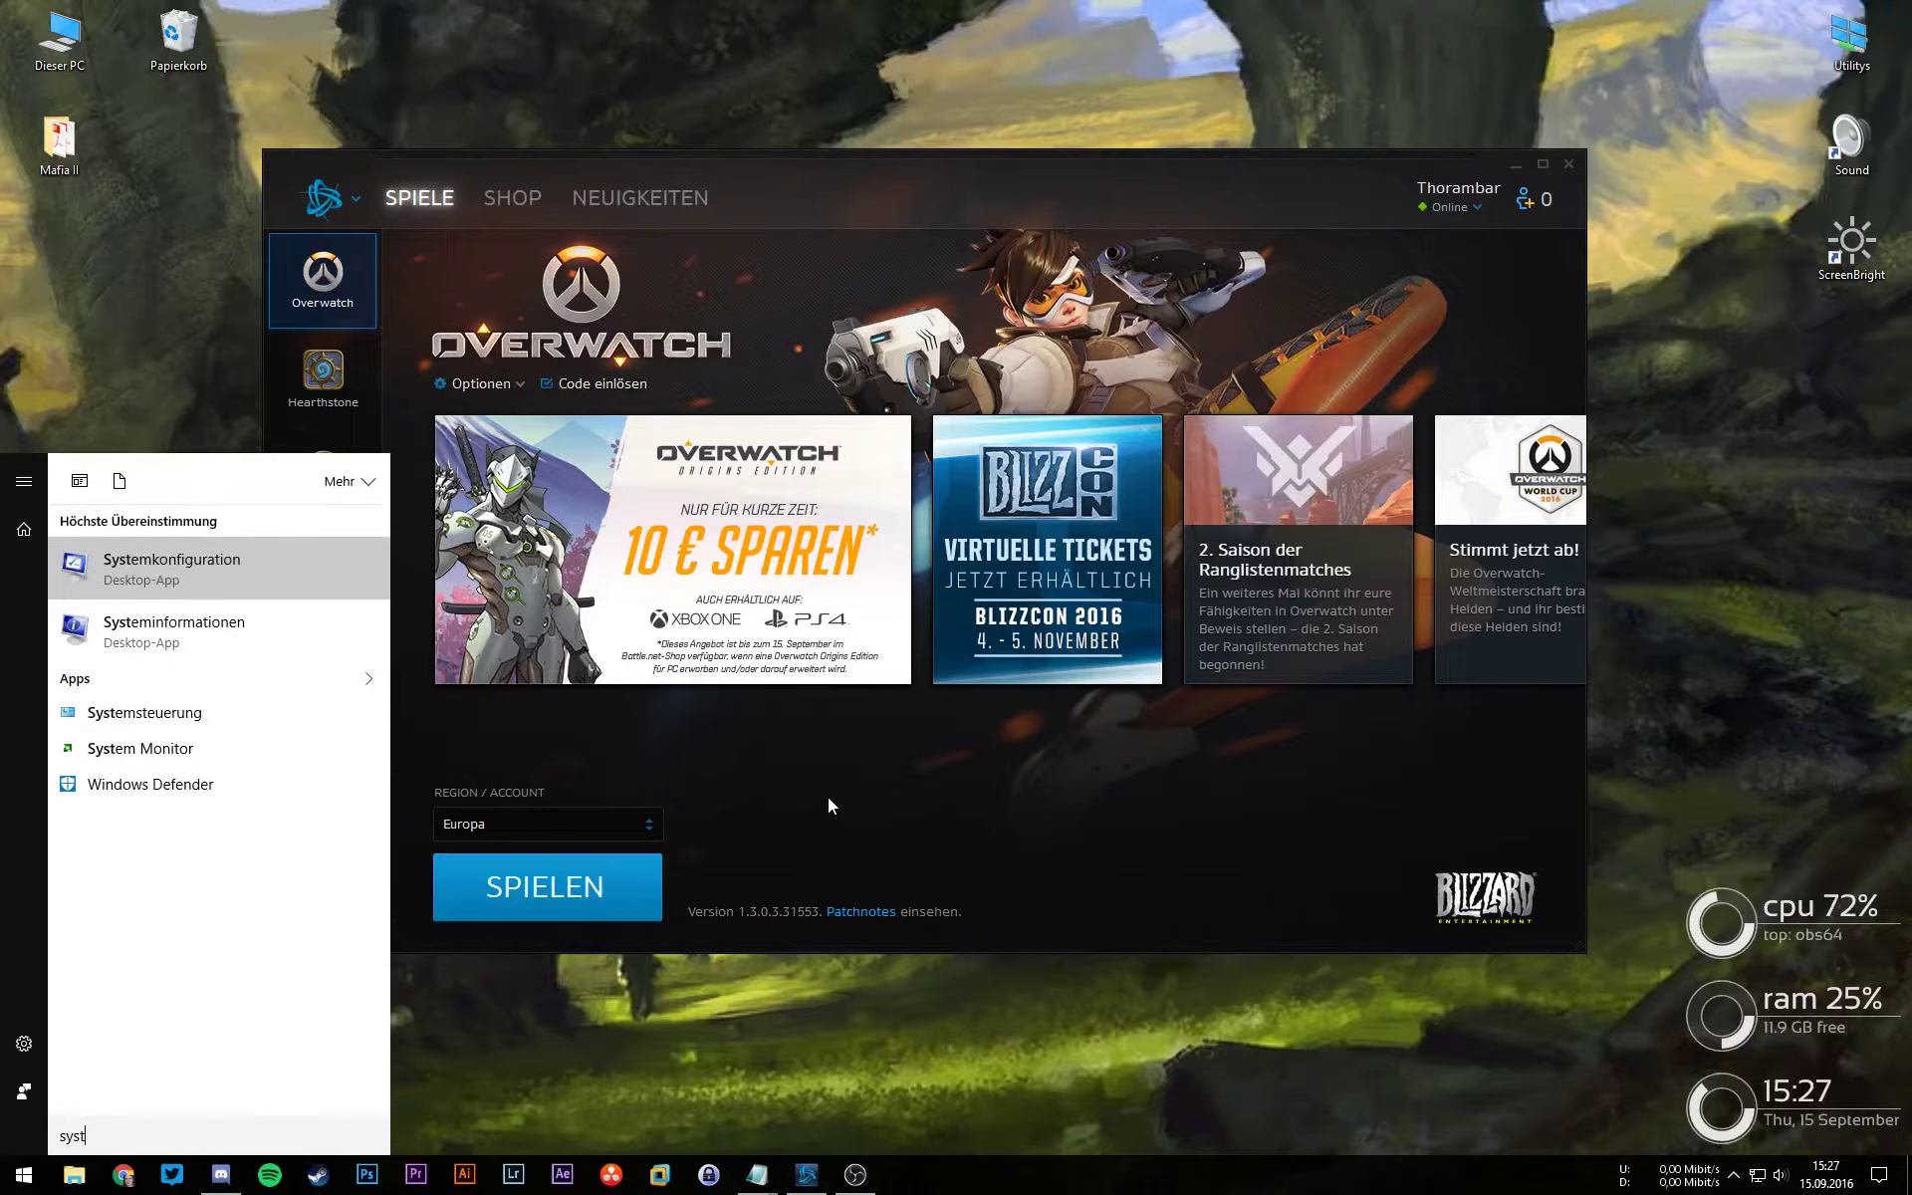
key("BackSpace")
key("BackSpace")
key("BackSpace")
key("BackSpace")
key("BackSpace")
type("erei")
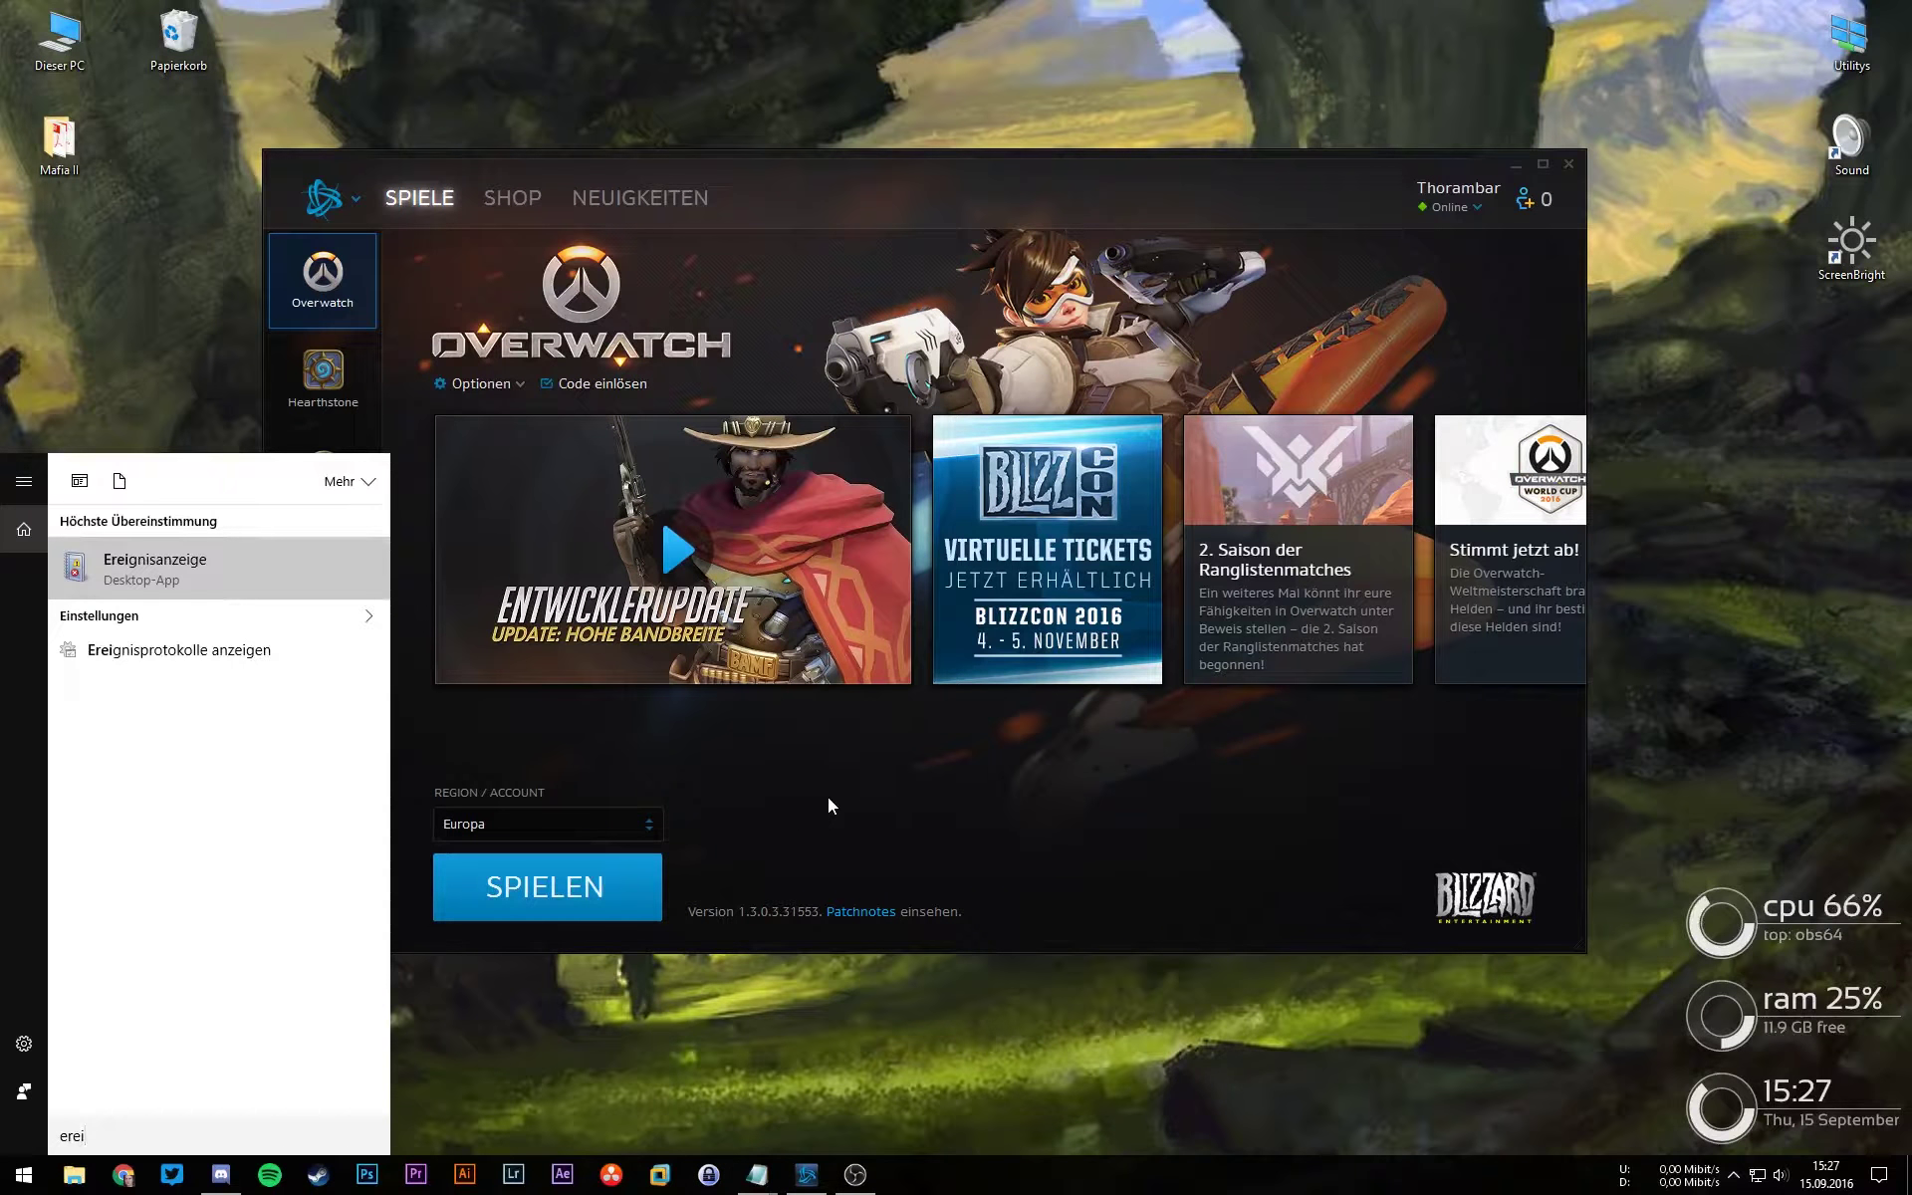
key("Return")
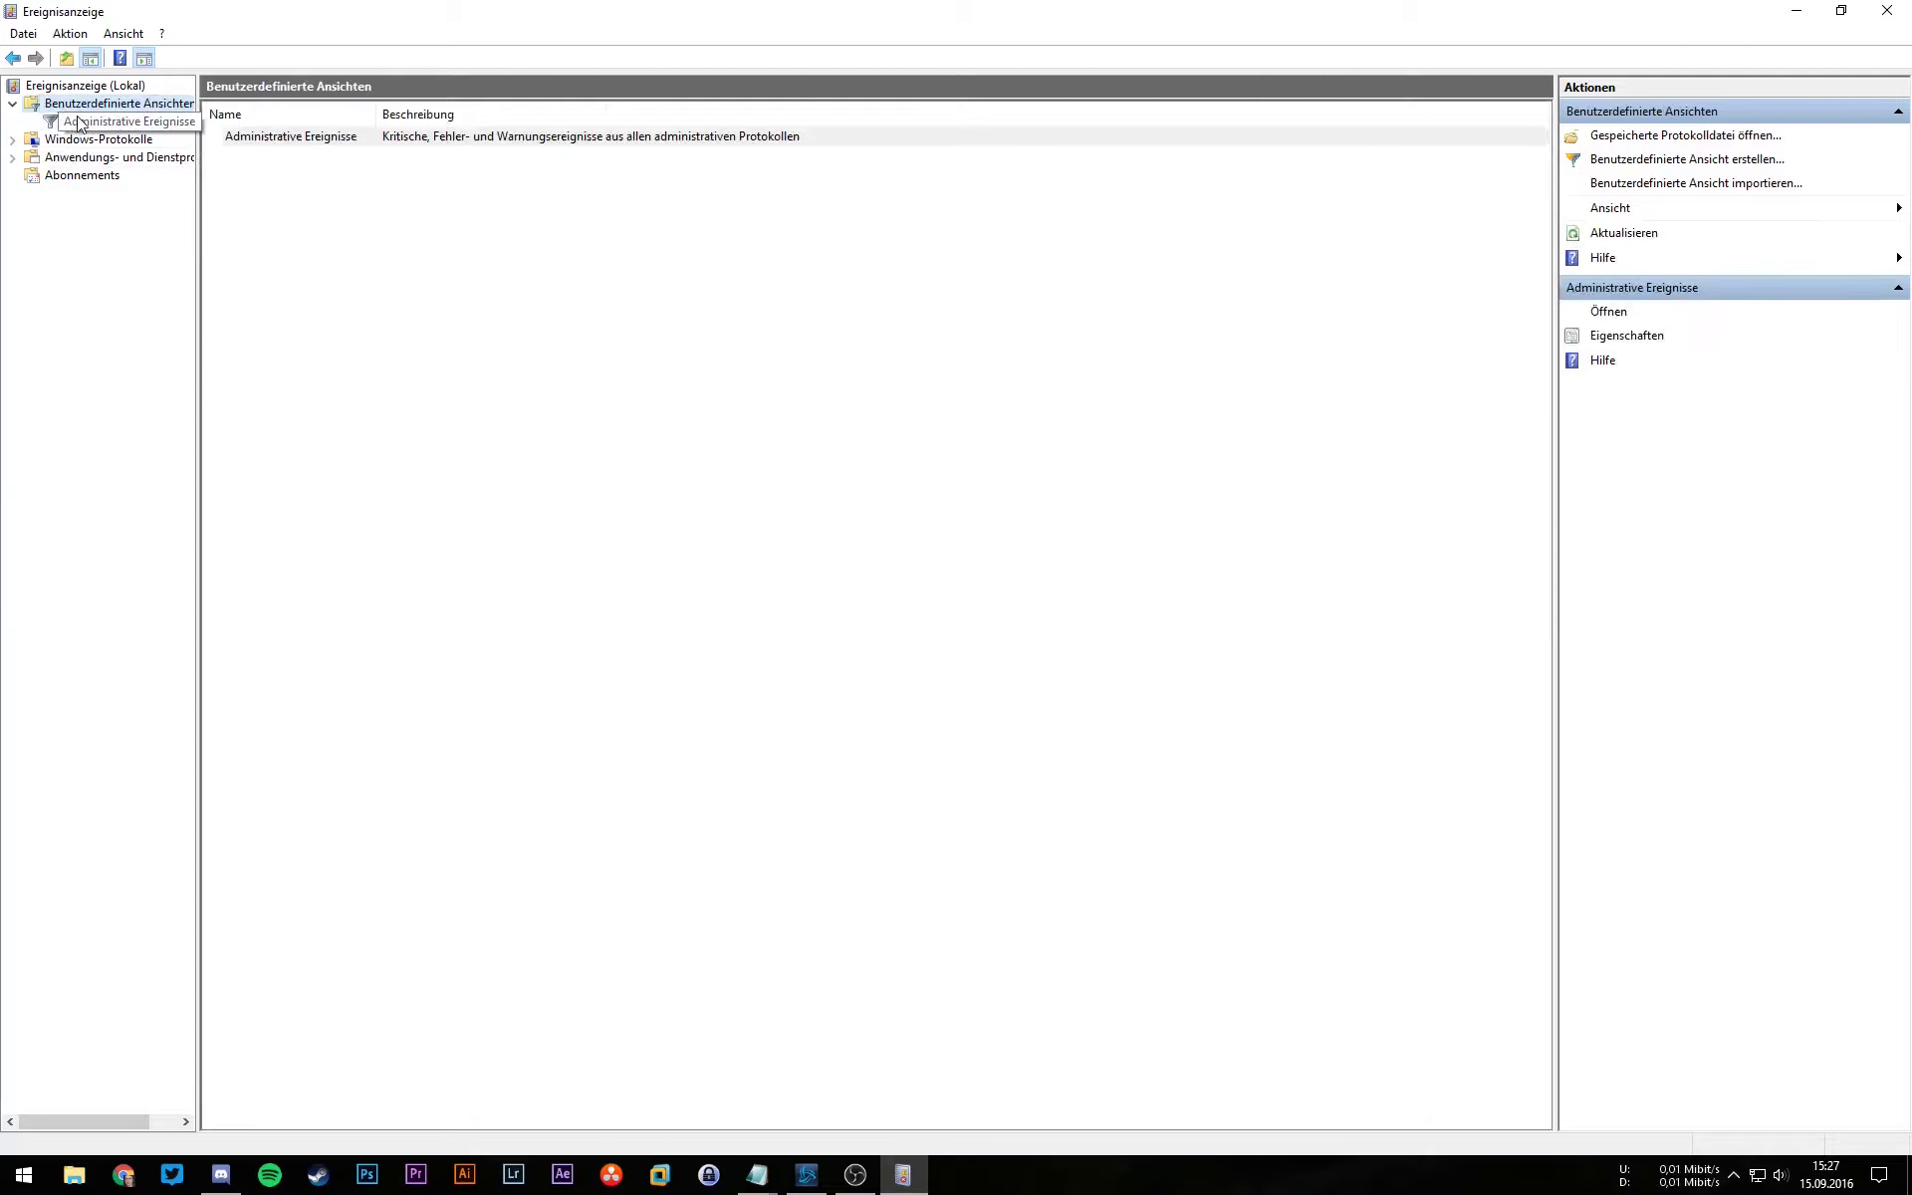
Step: Open Administrative Ereignisse with an enlarged event list and inspect the DNS Client Events, Bonjour Service and SecurityCenter entries
left_click(86, 123)
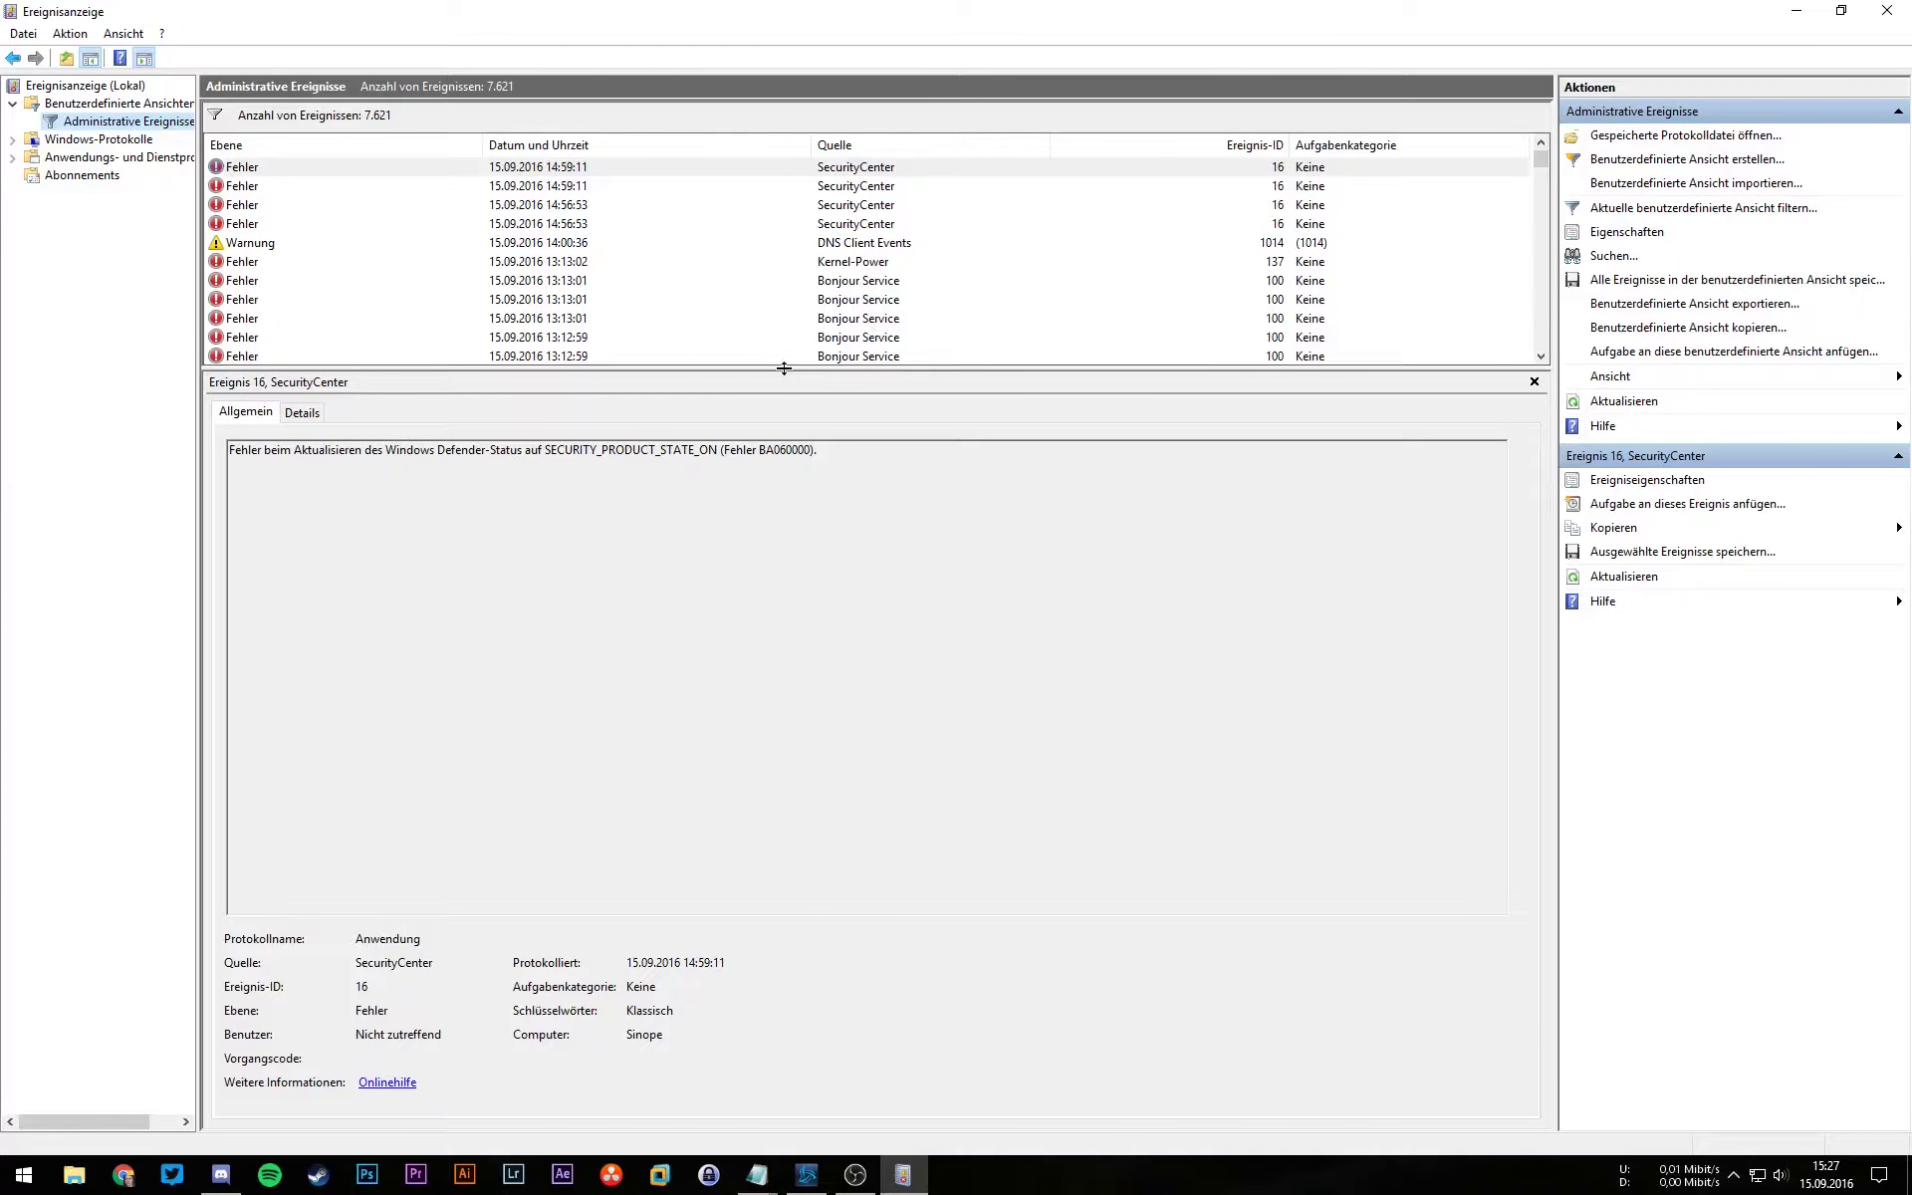
left_click_drag(784, 369, 778, 521)
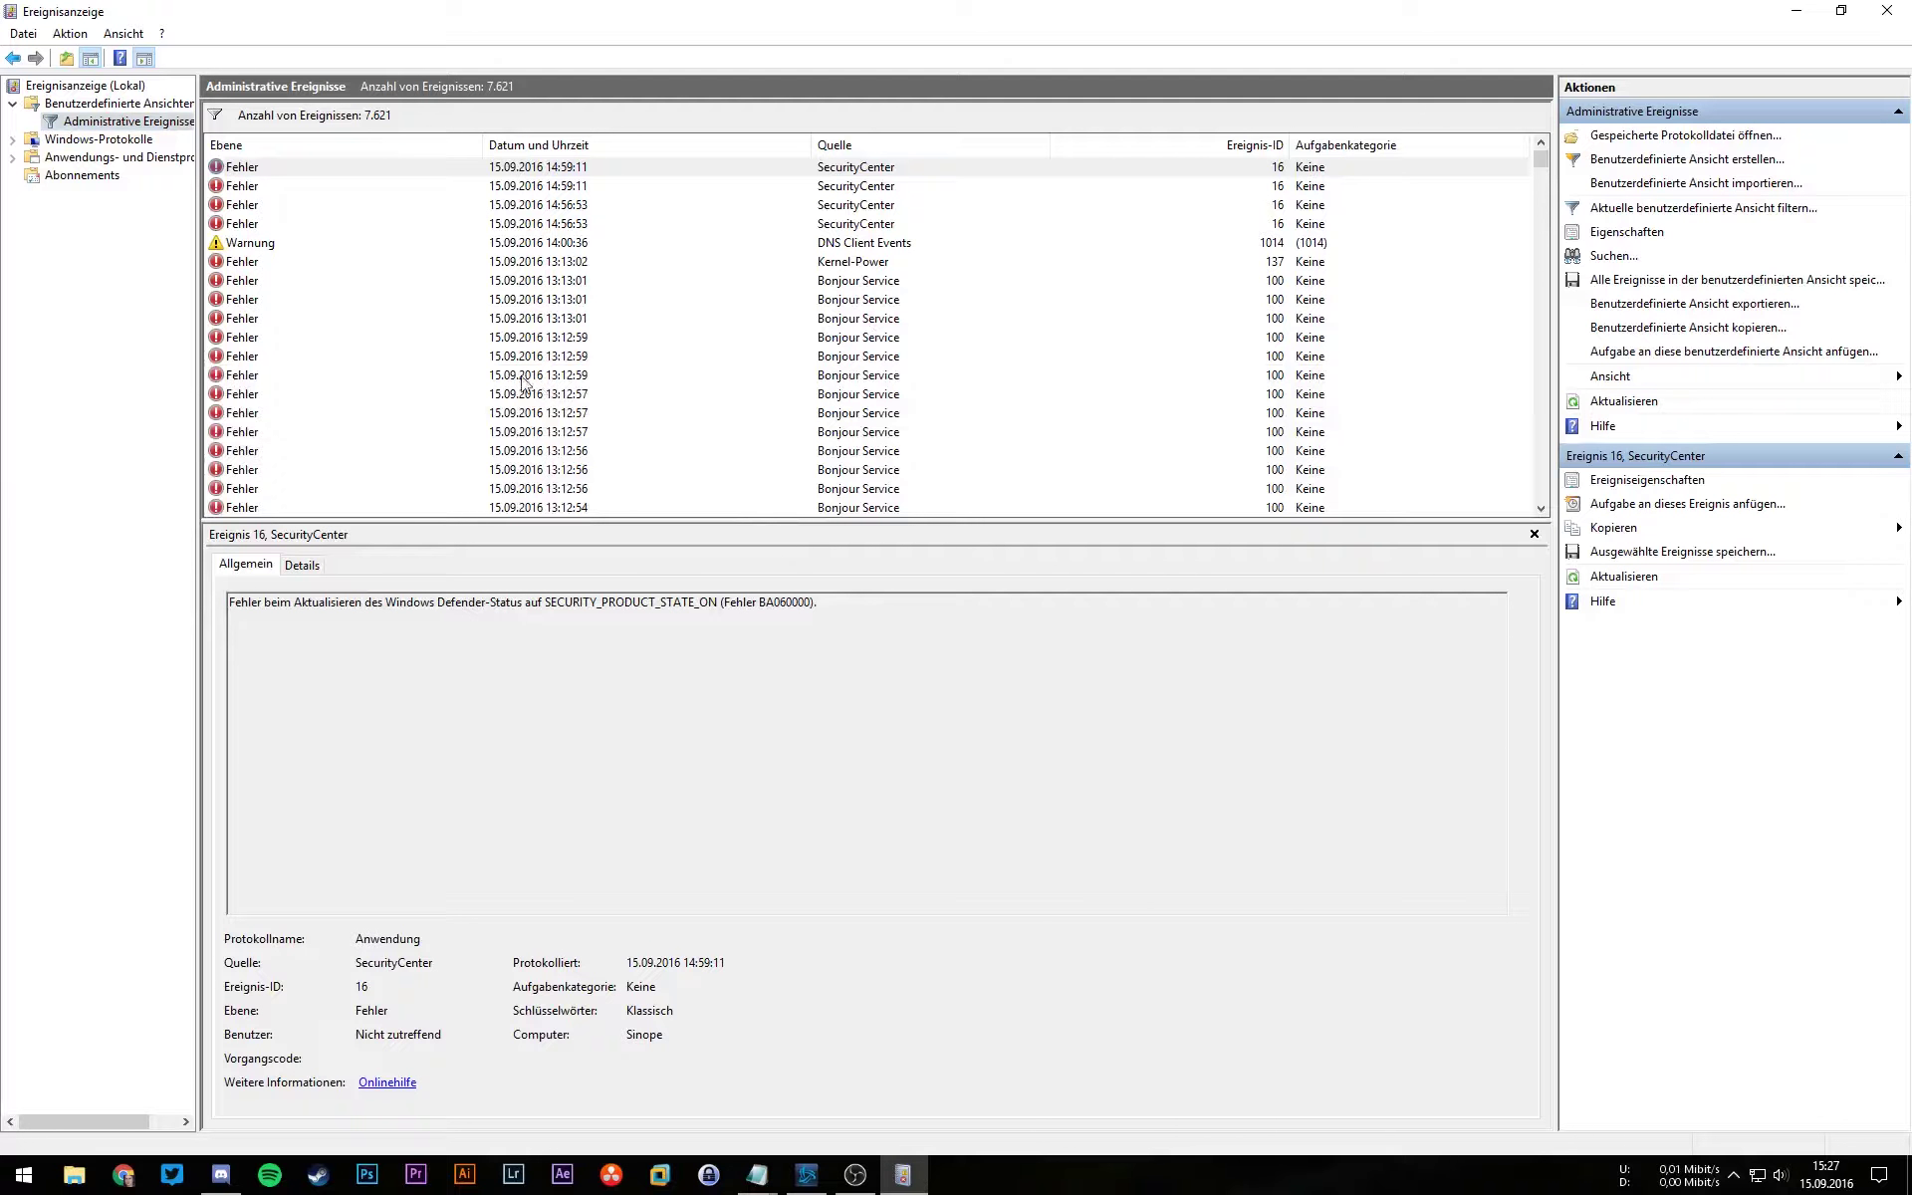
left_click(396, 249)
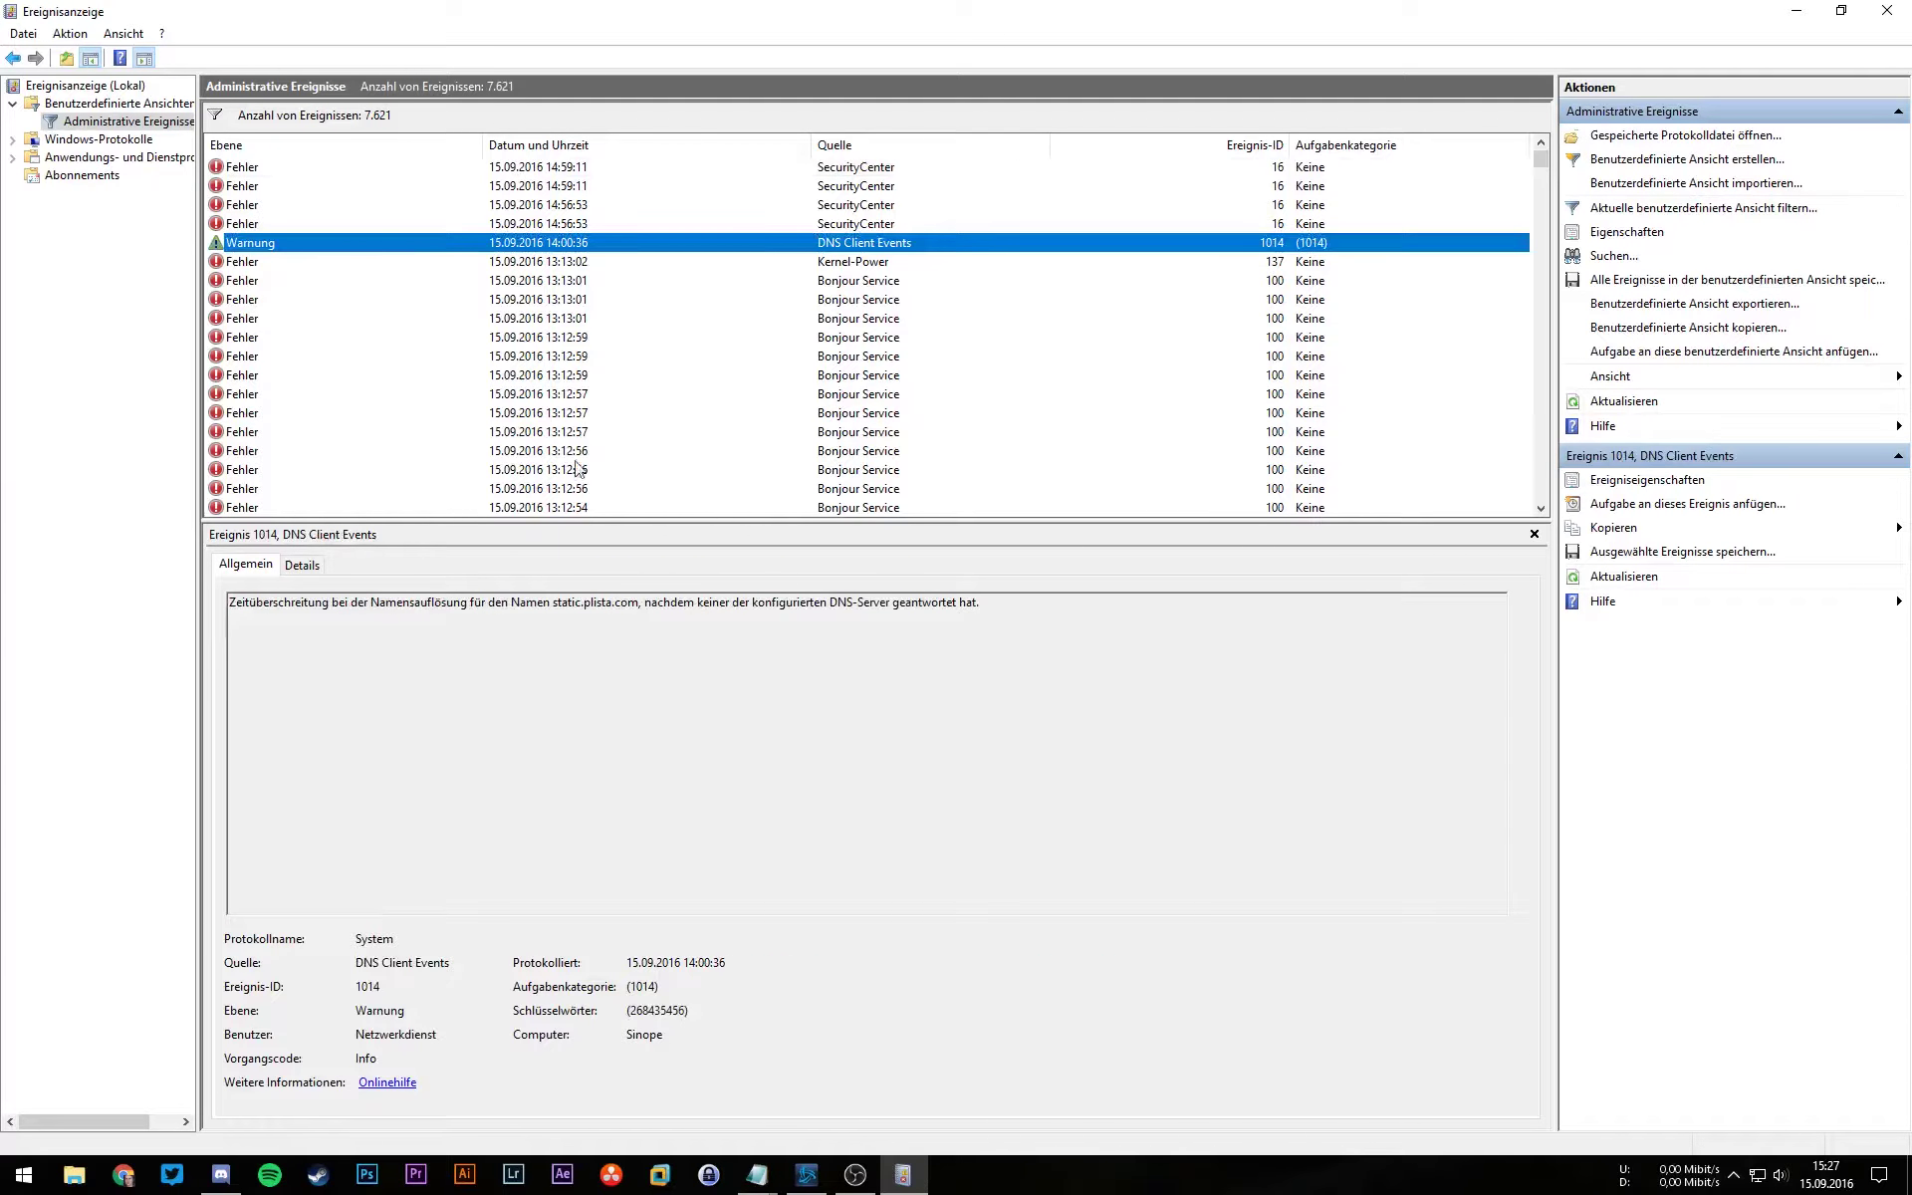
left_click(487, 321)
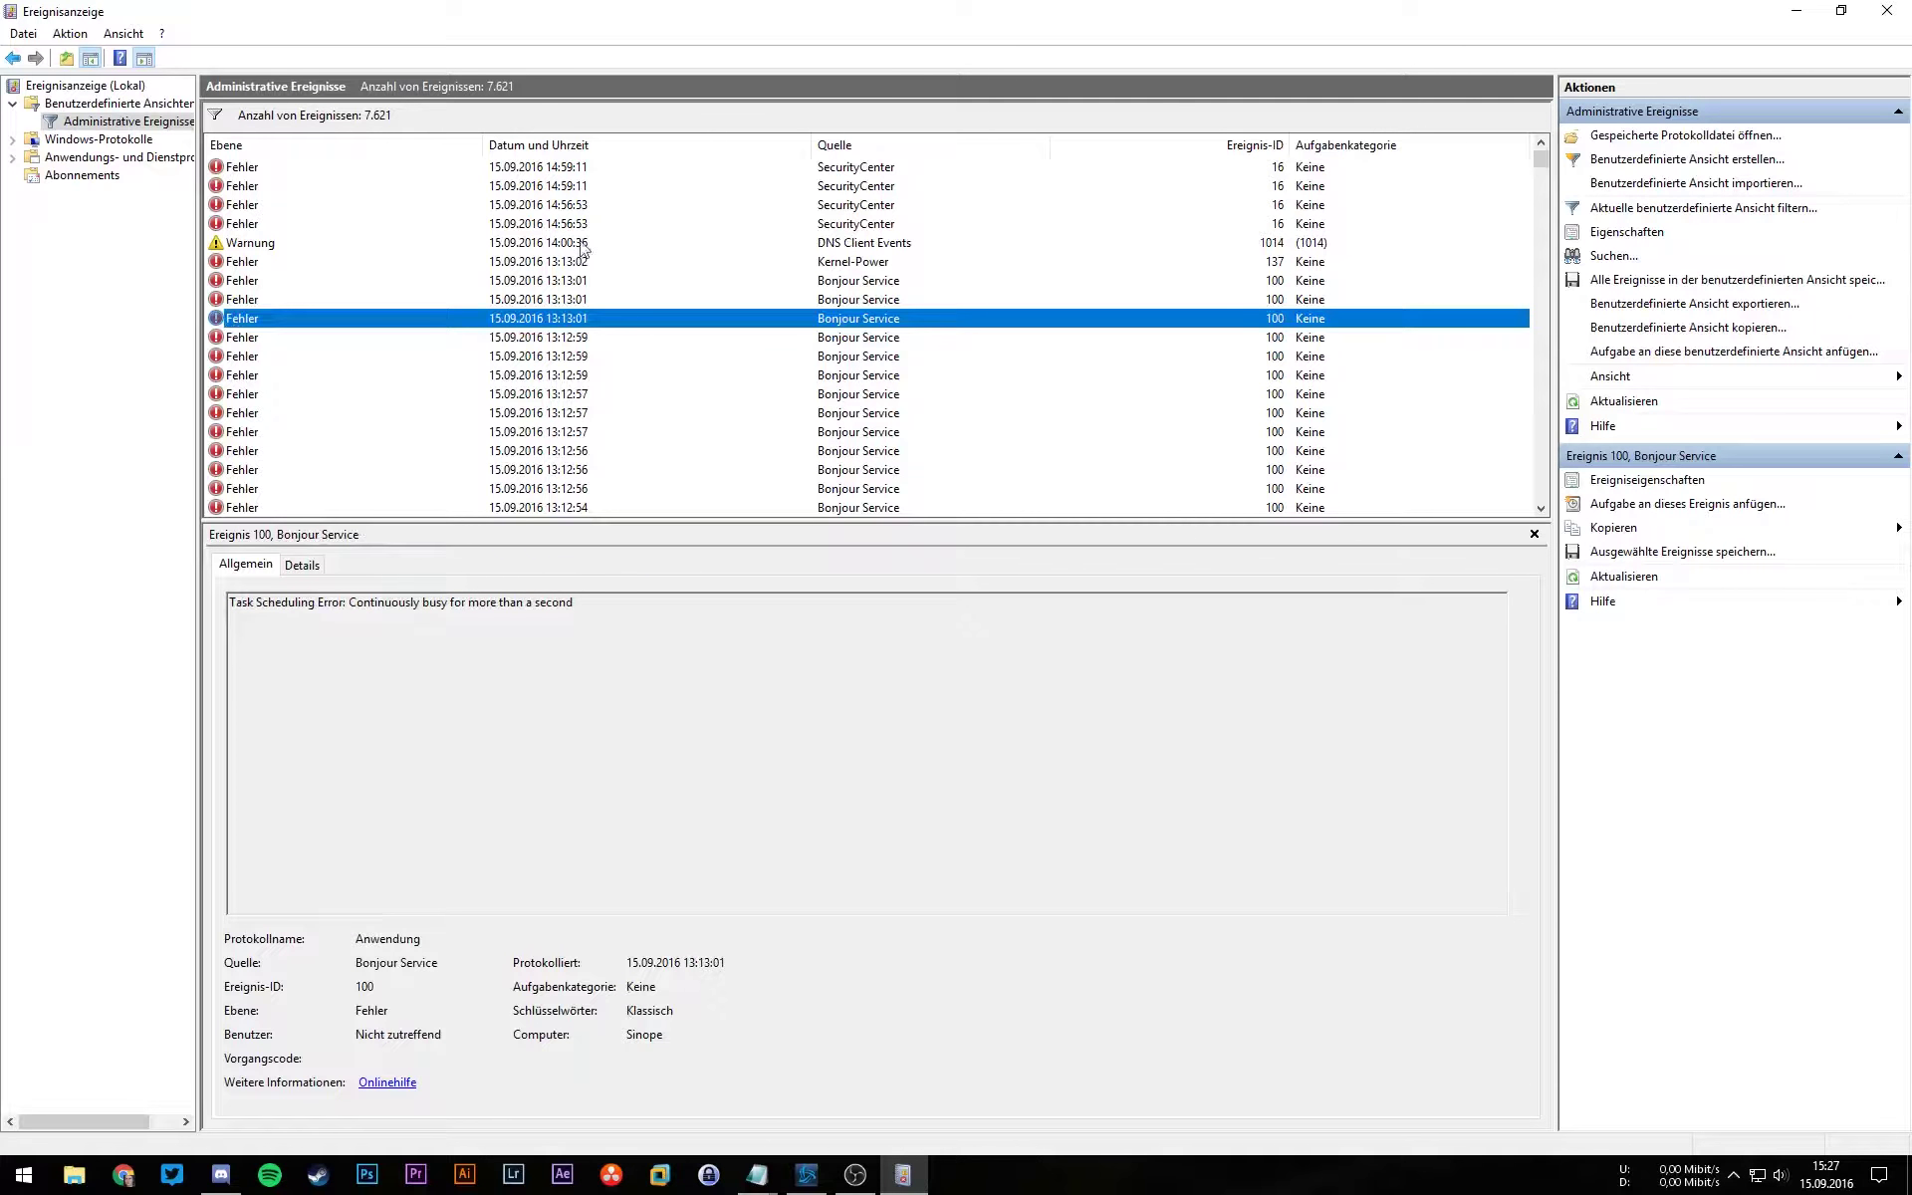
left_click(537, 190)
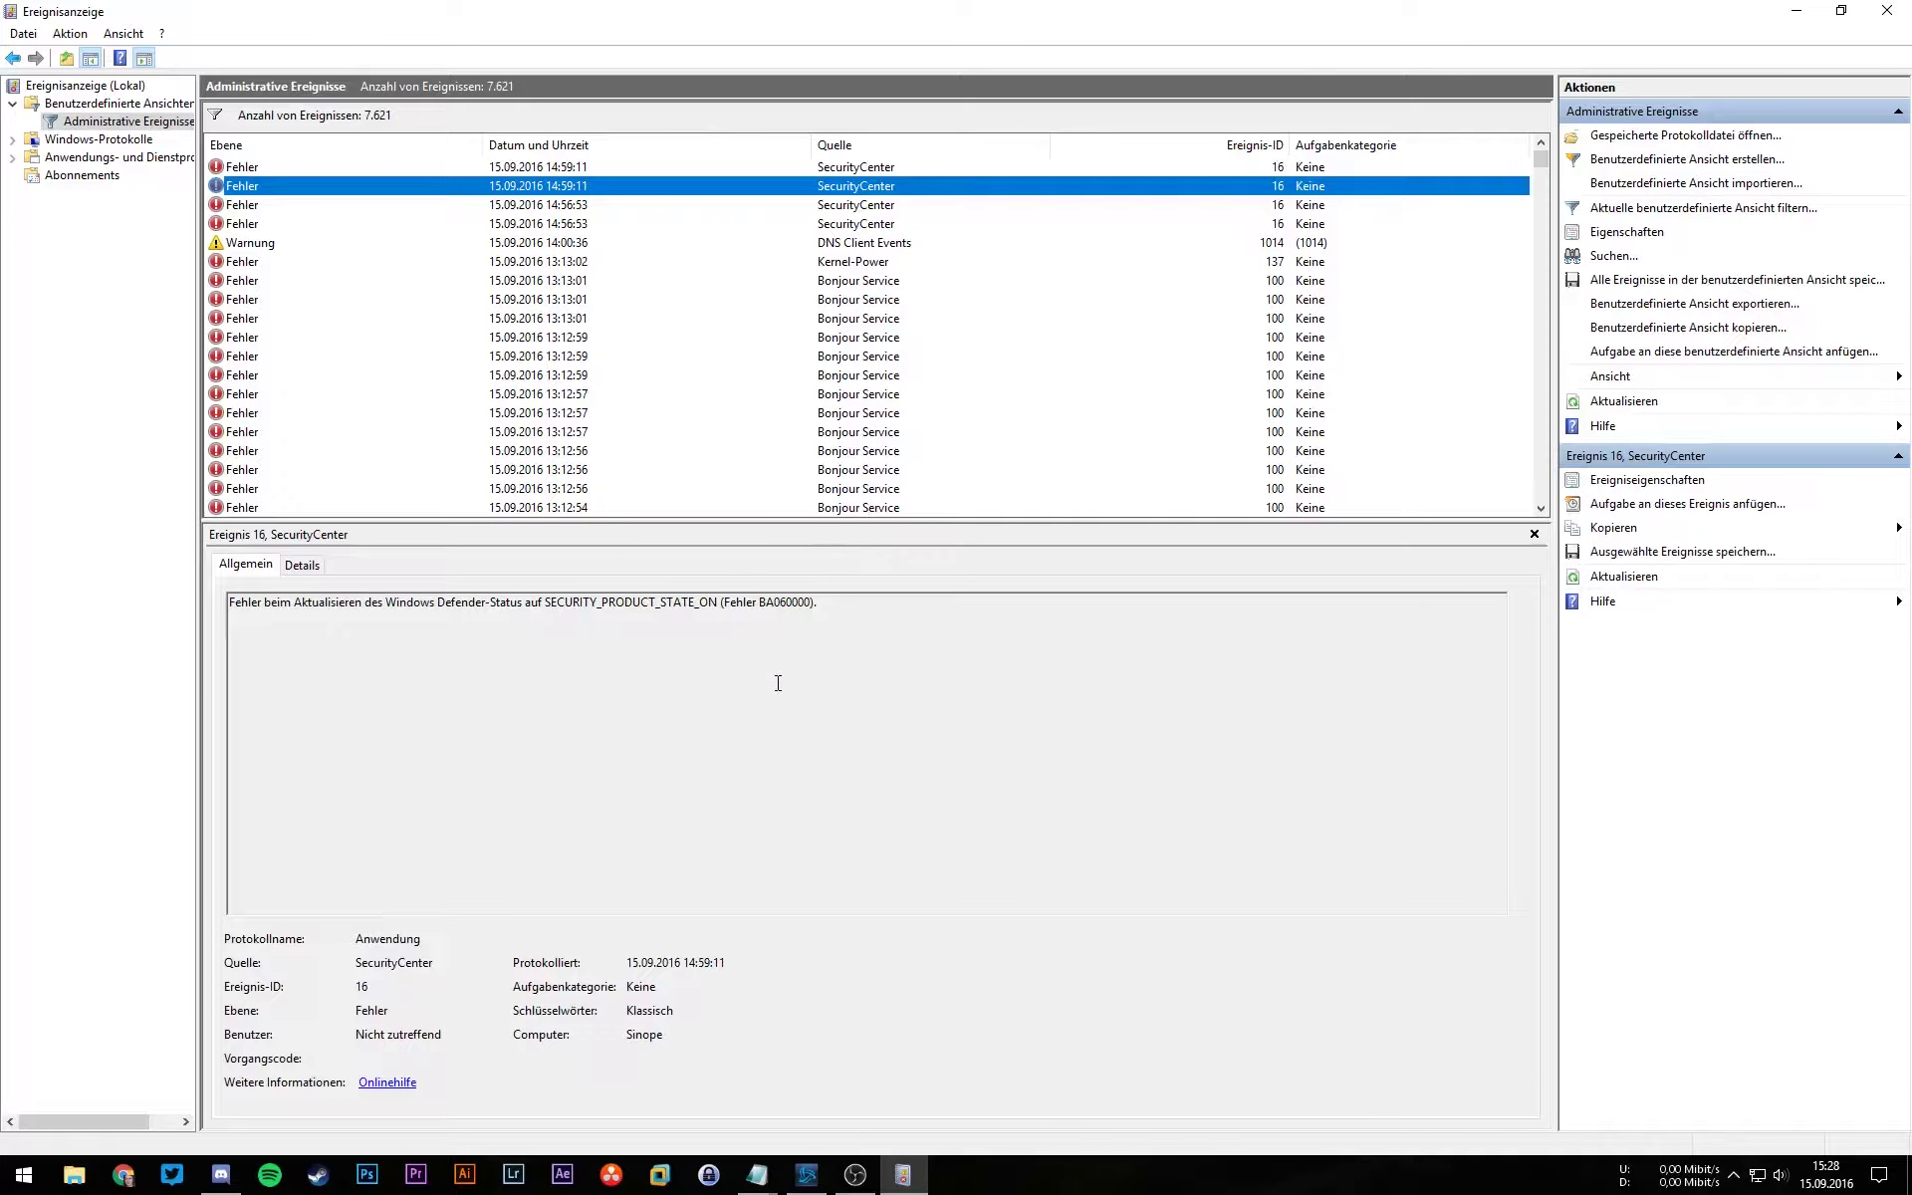
Step: Find and inspect a Service Control Manager error with event ID 7034 logged on 15.09.2016 at 11:36:34
scroll(644, 444, "down", 7)
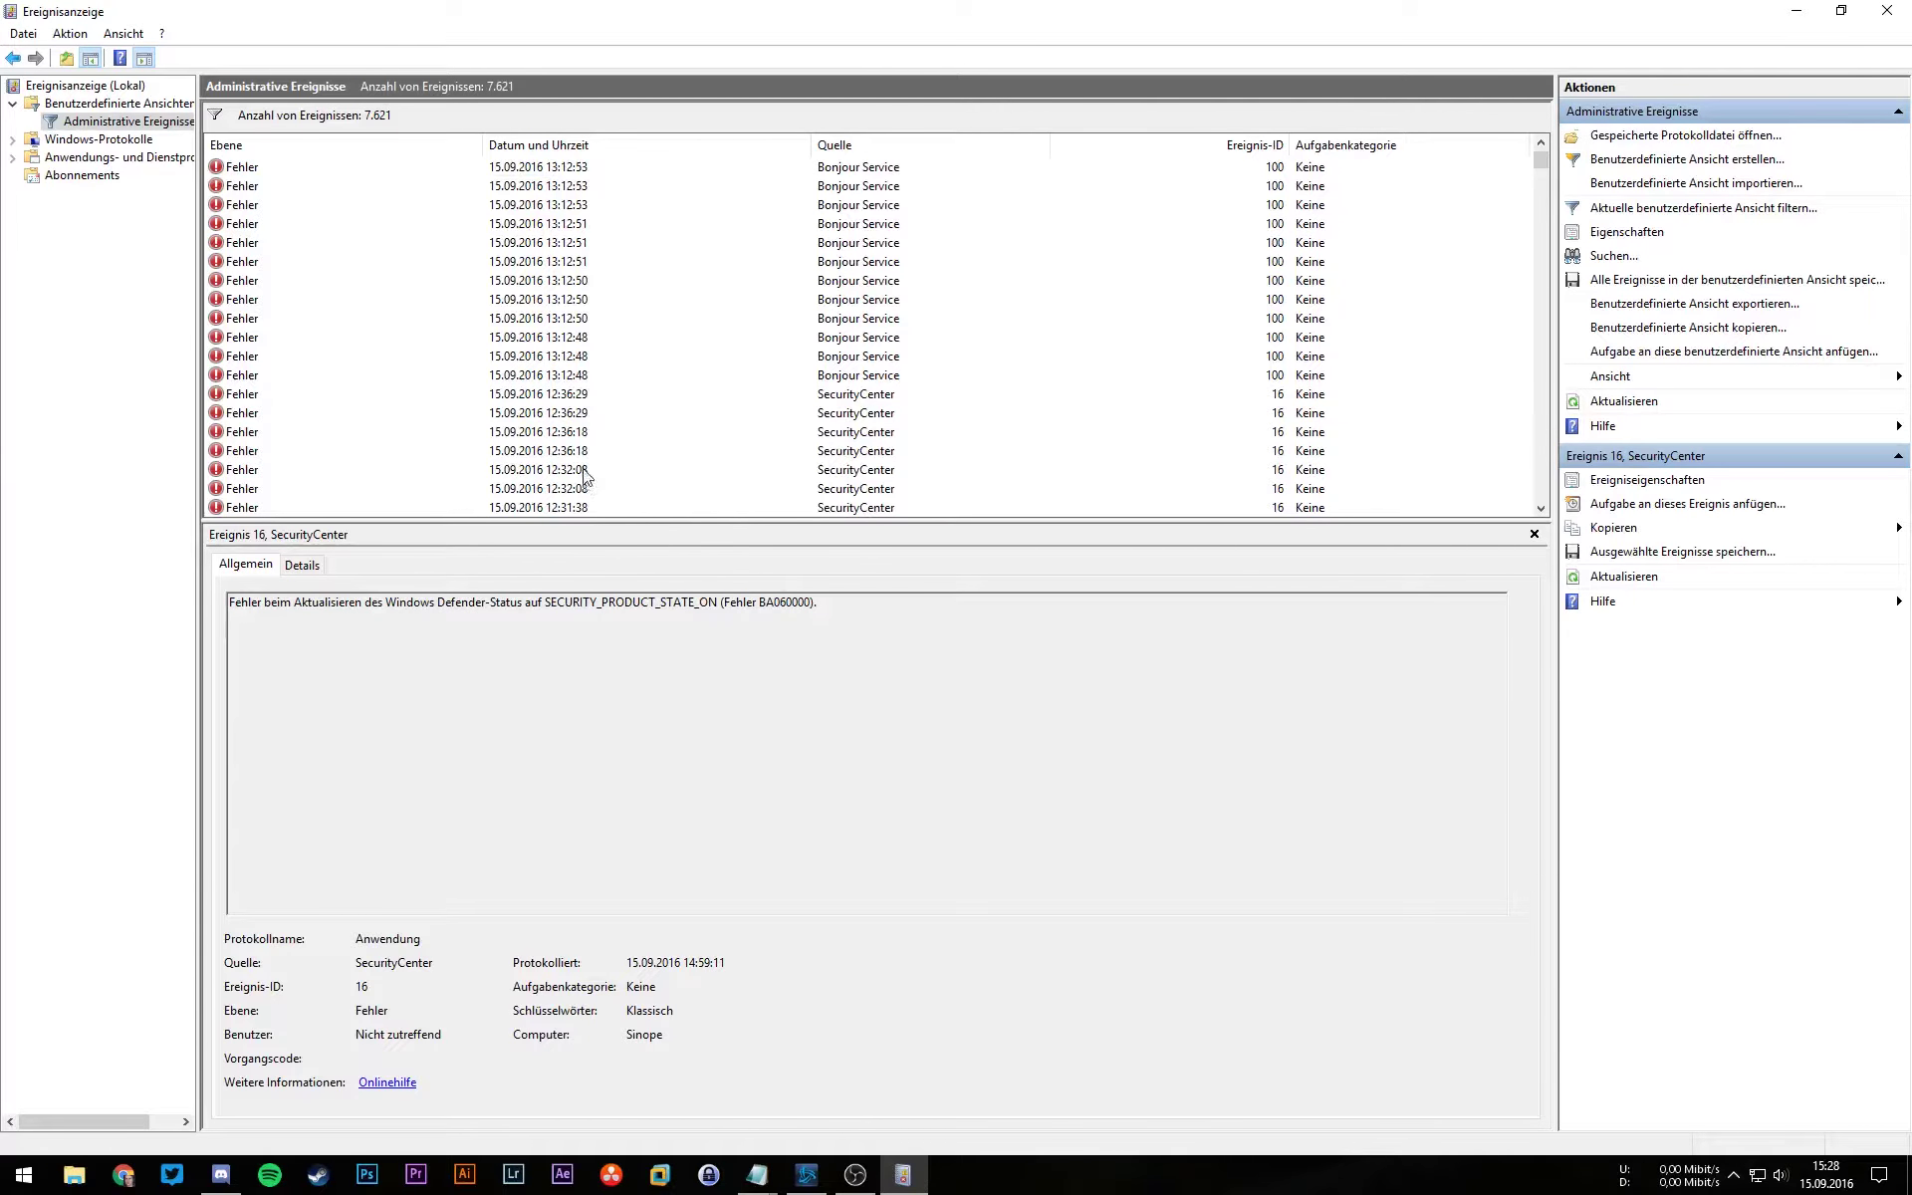
scroll(587, 476, "up", 5)
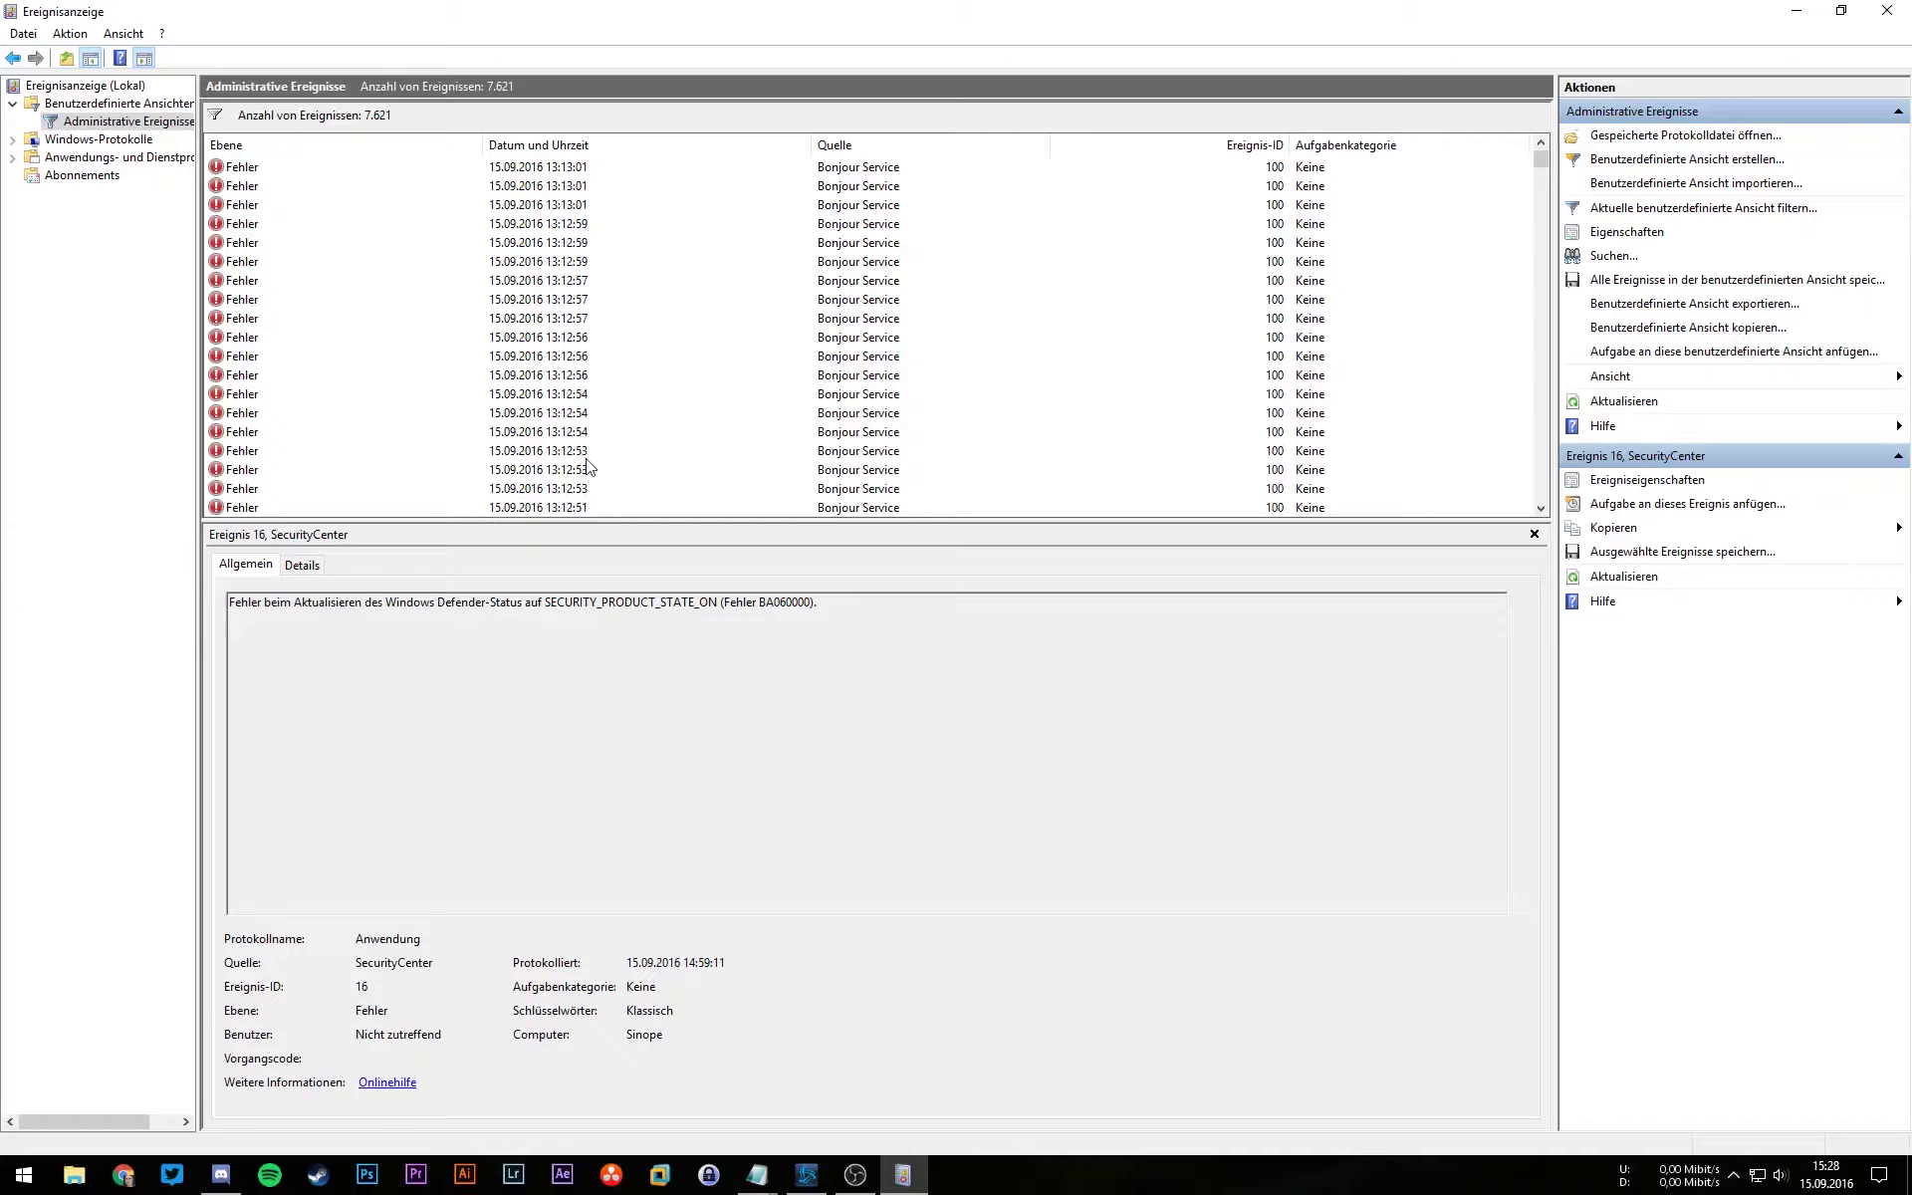
scroll(587, 466, "down", 12)
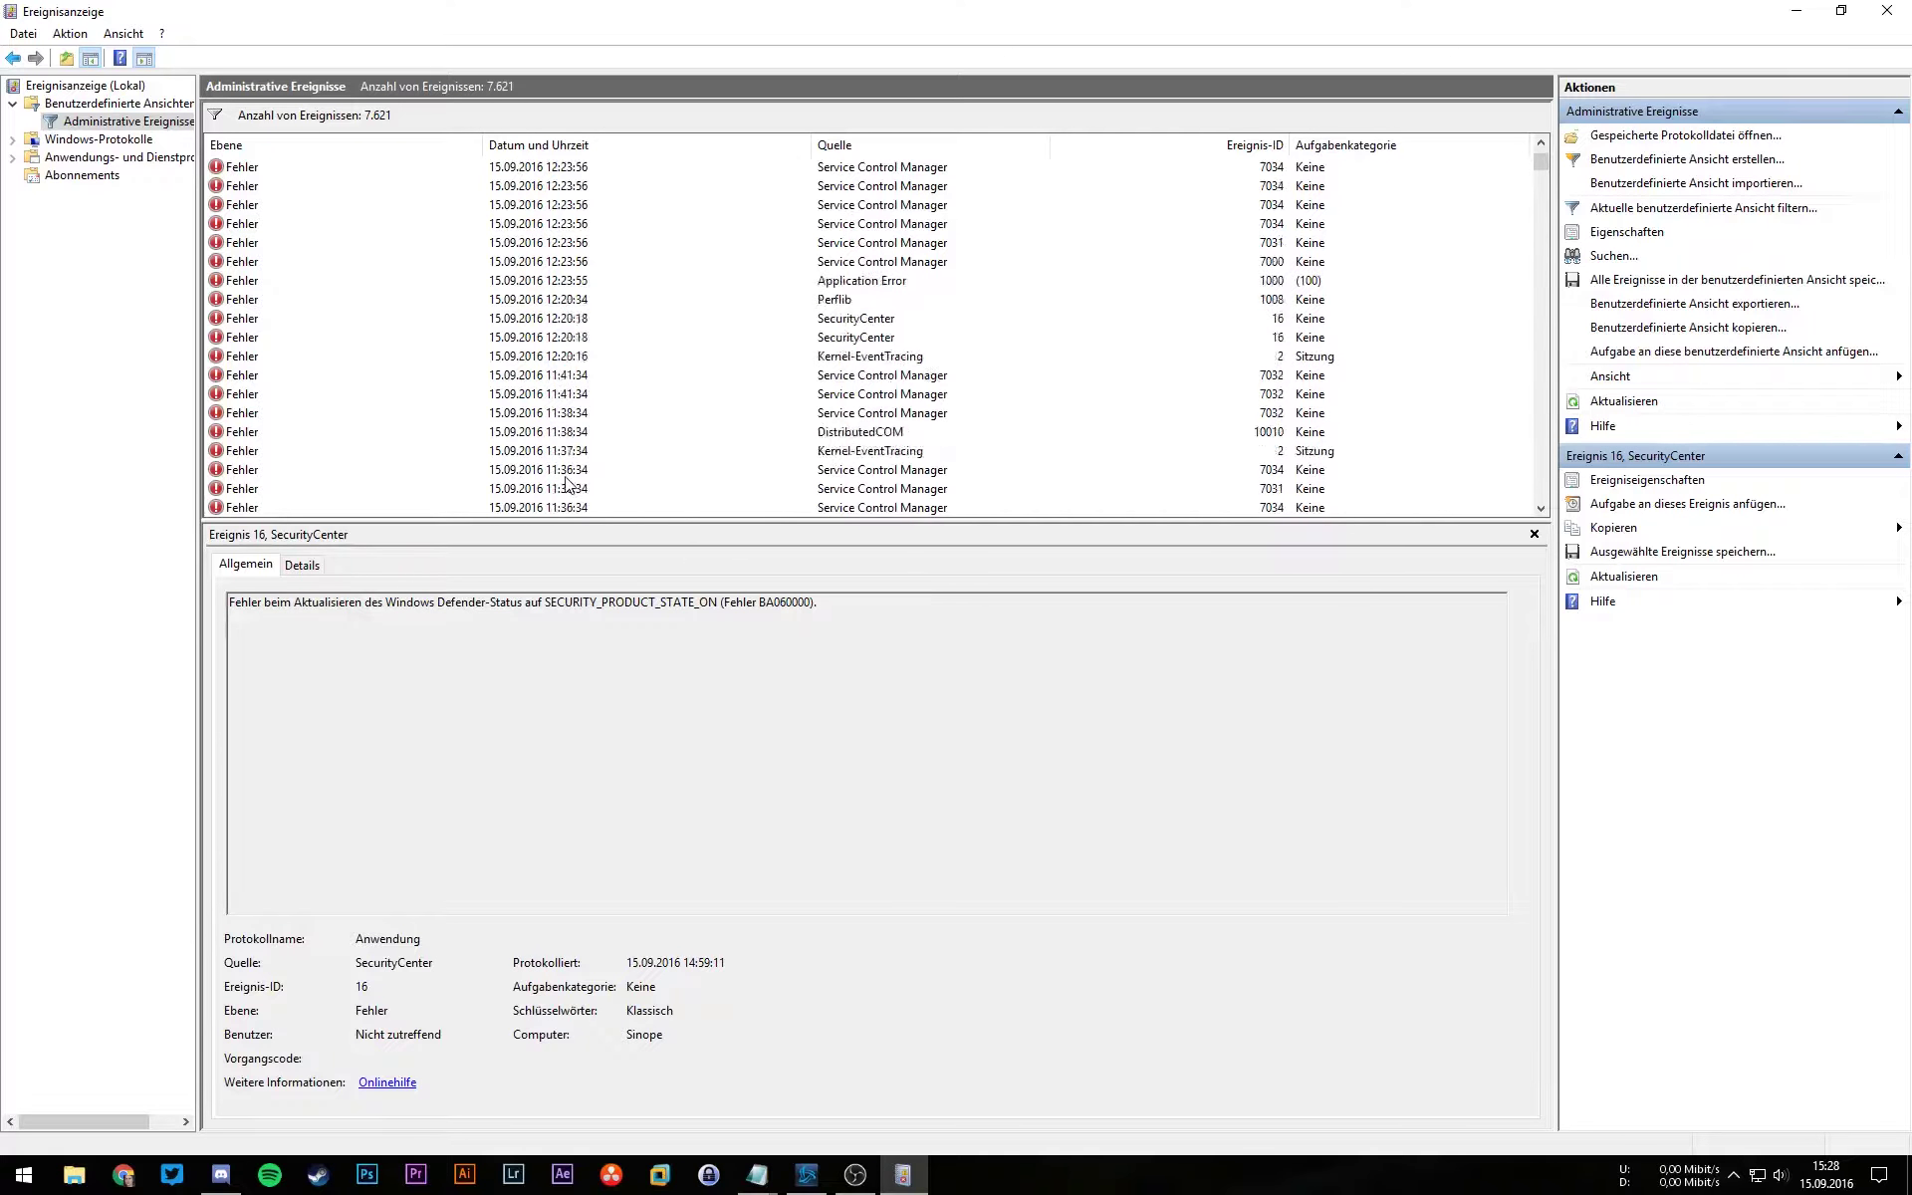
scroll(565, 478, "down", 2)
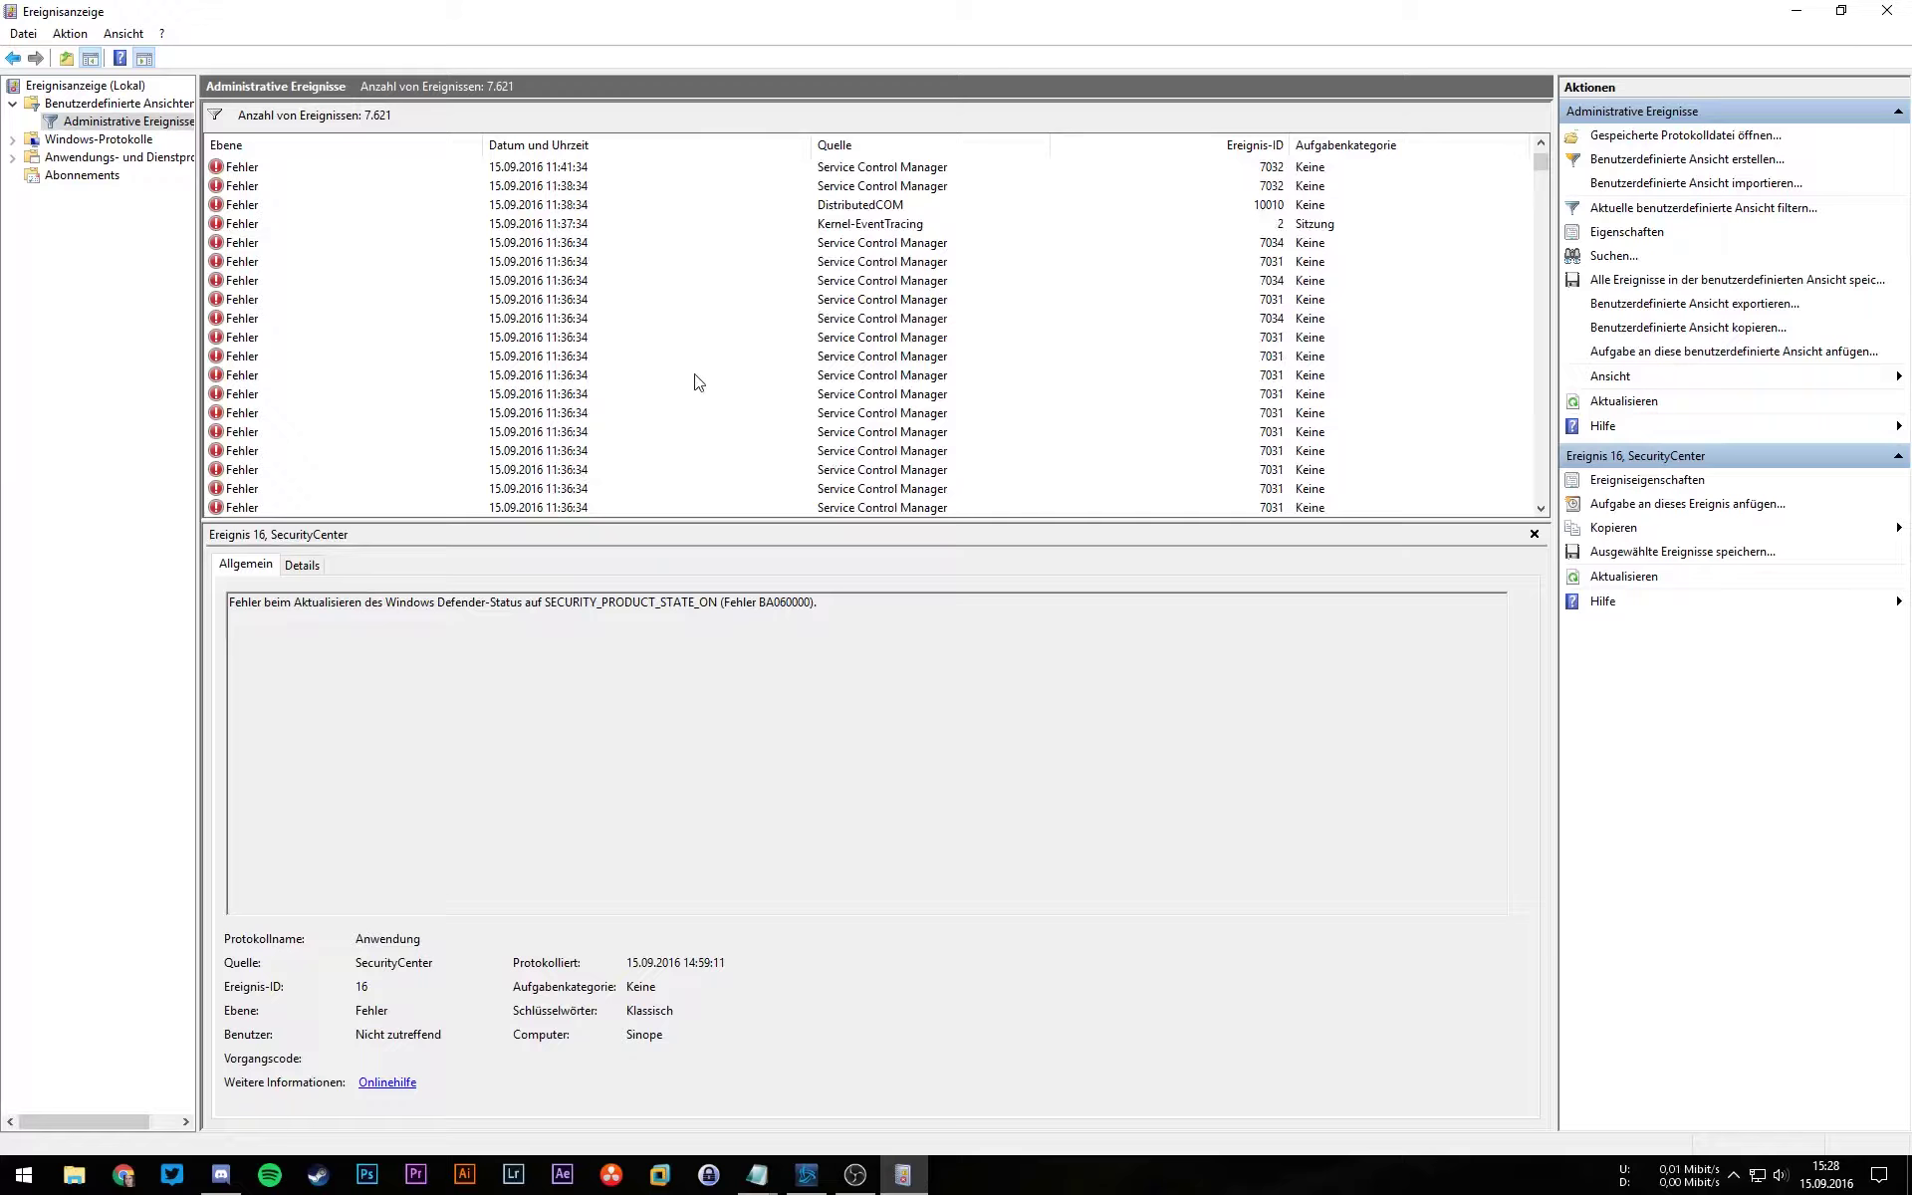
left_click(784, 319)
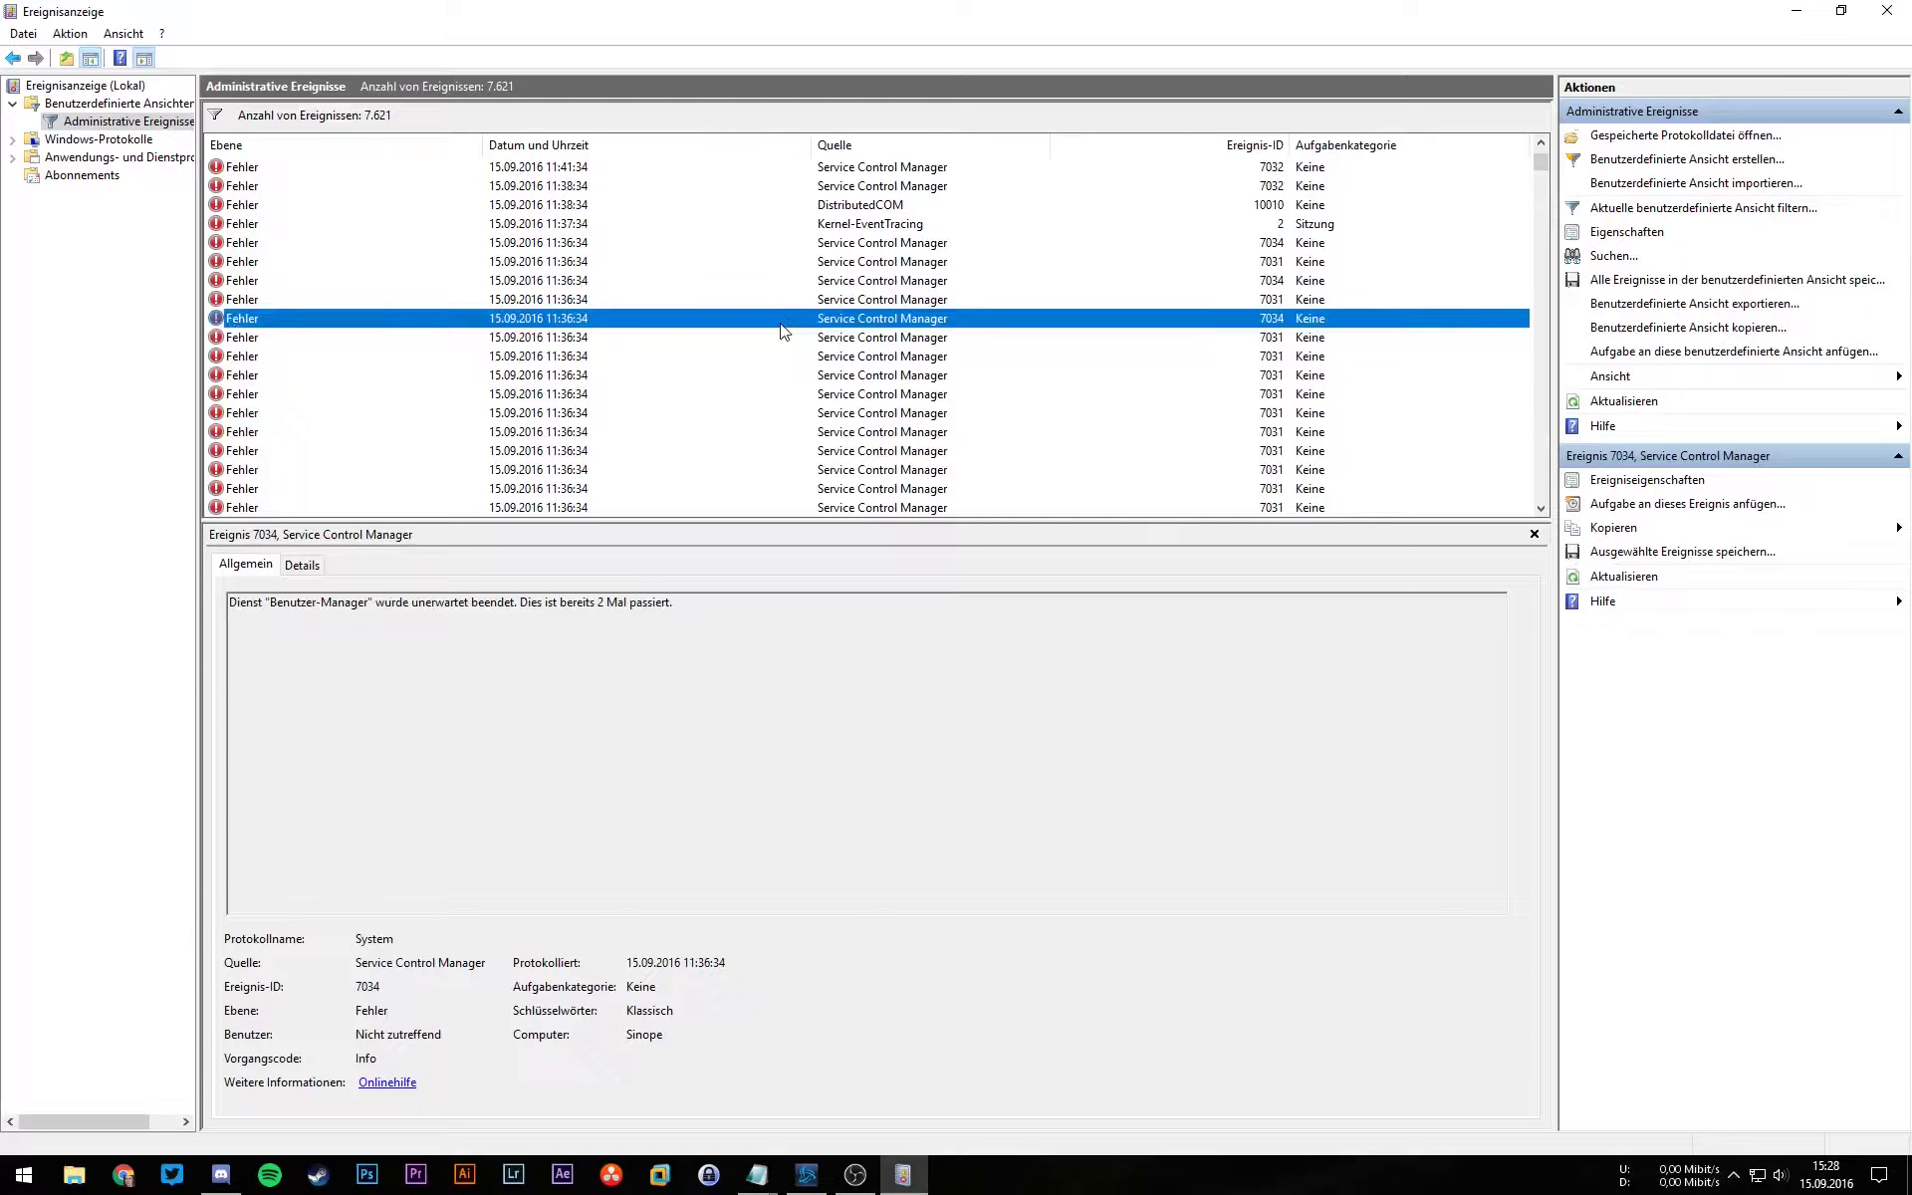
Step: Go back to the newest events and review the Overwatch.exe crash details in the Editor note in front of the event list
scroll(732, 389, "up", 8)
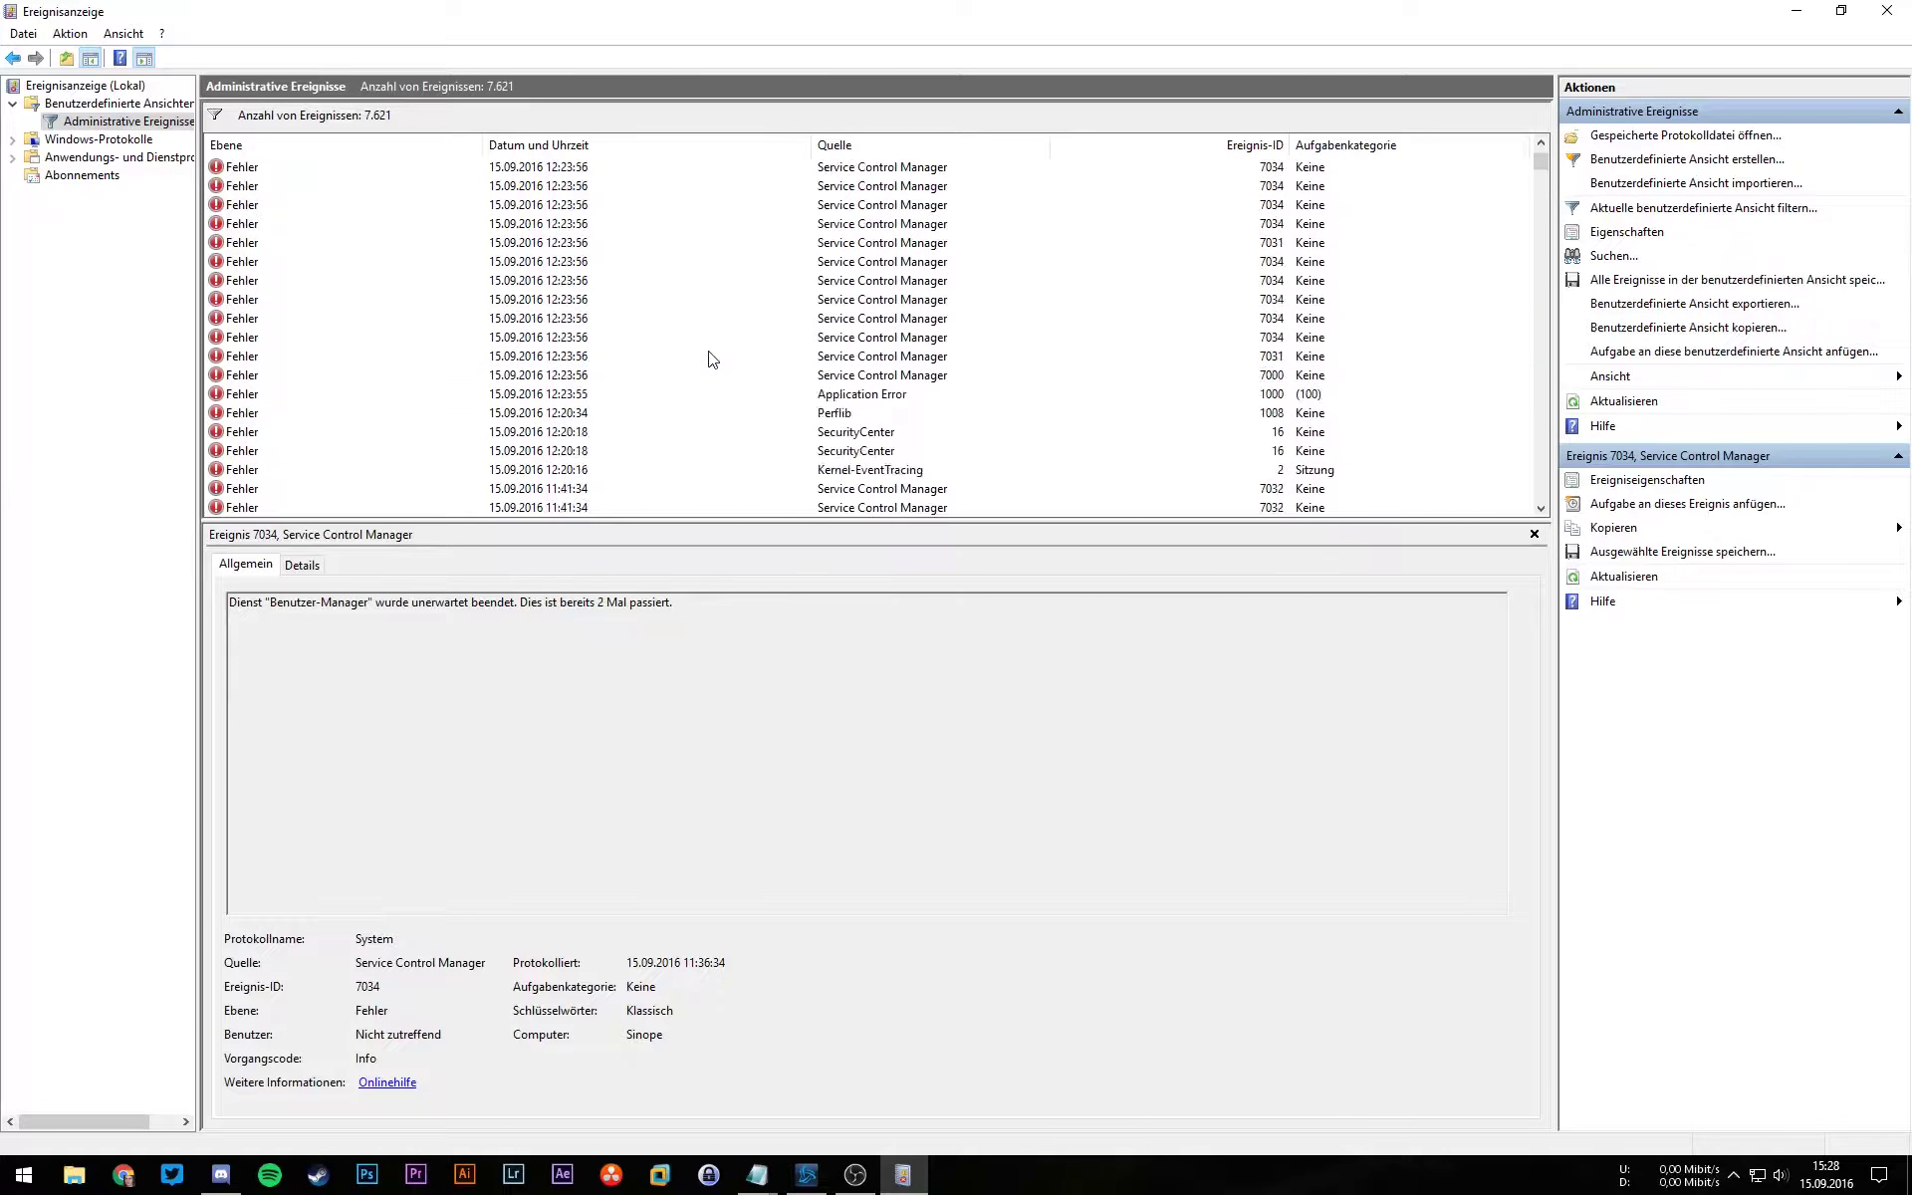
scroll(702, 347, "up", 7)
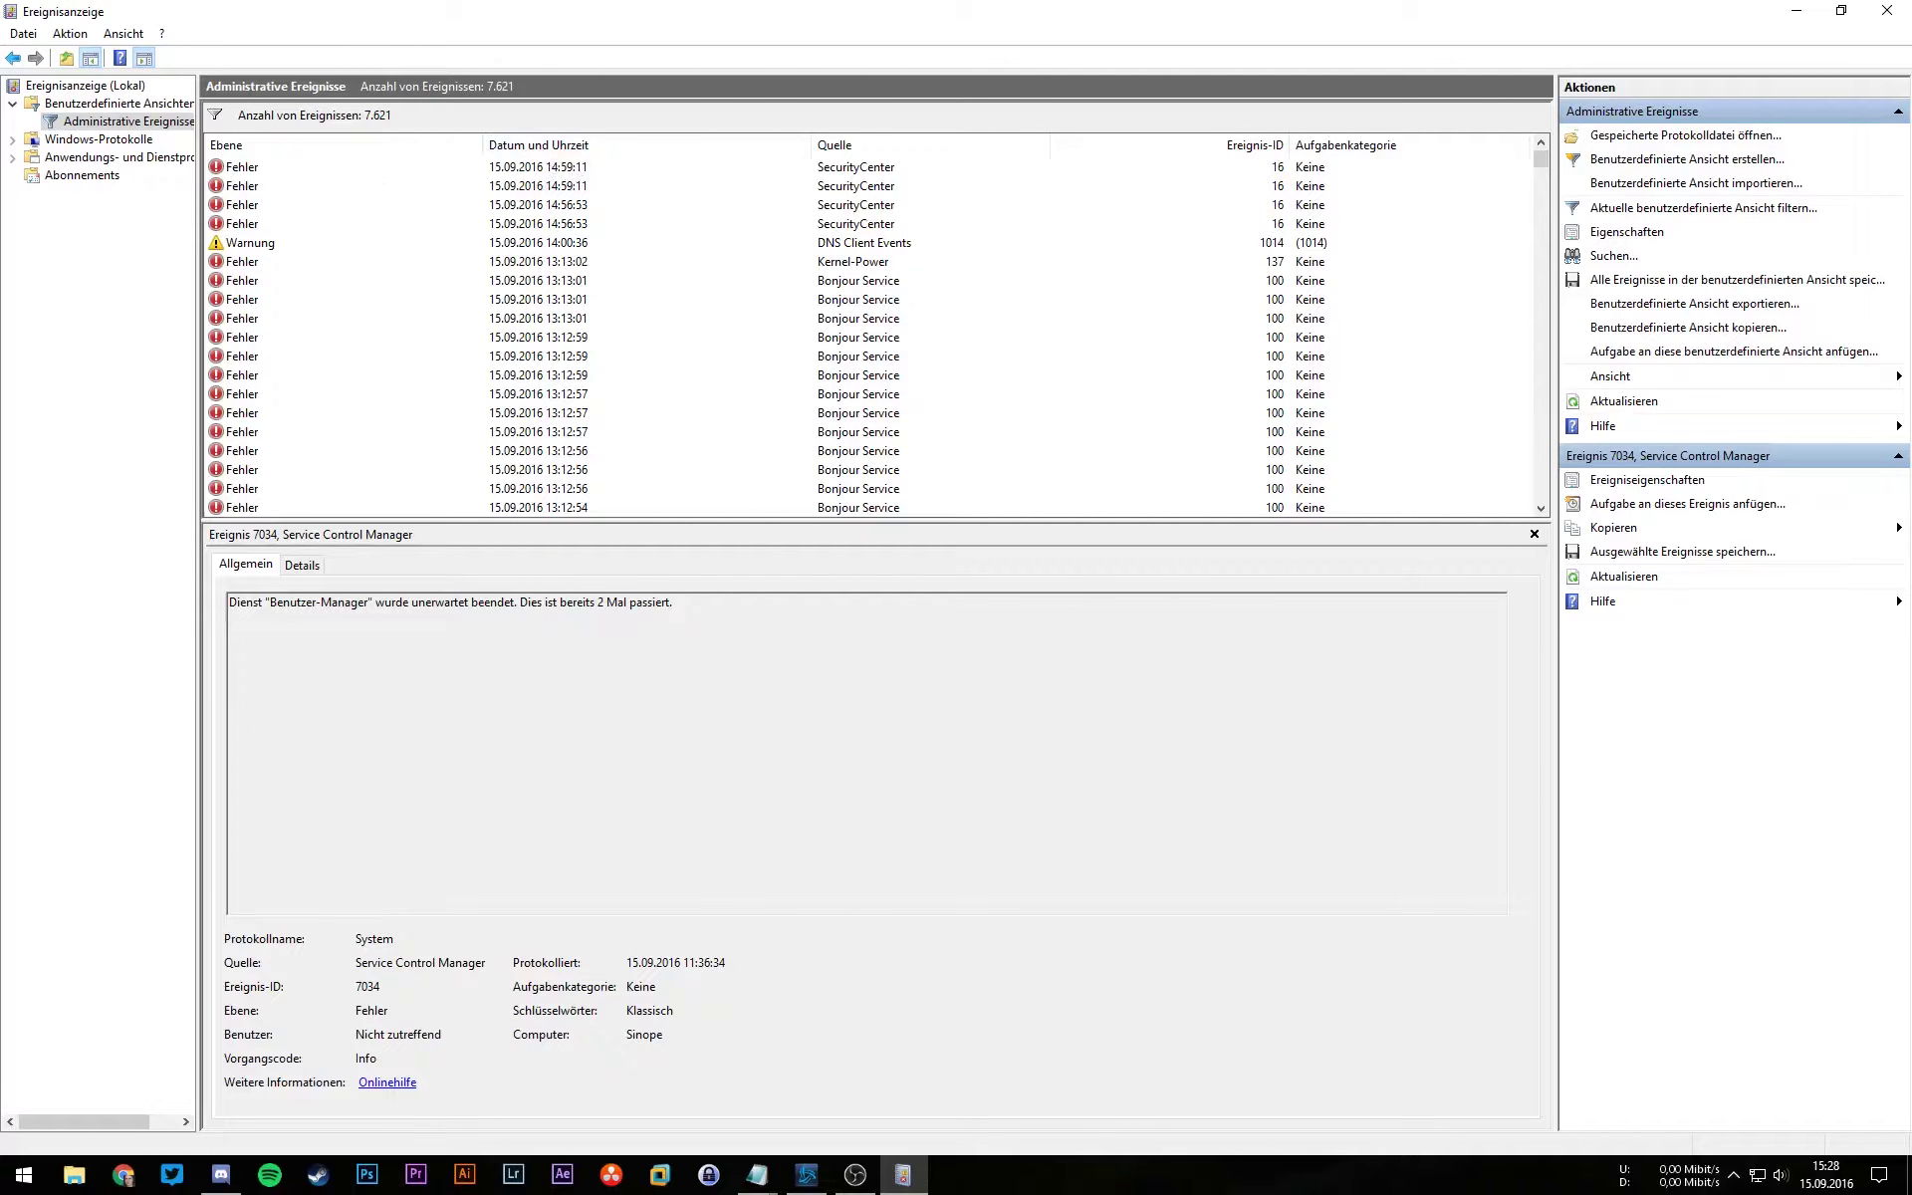
left_click_drag(0, 175, 1539, 210)
left_click_drag(1245, 459, 708, 242)
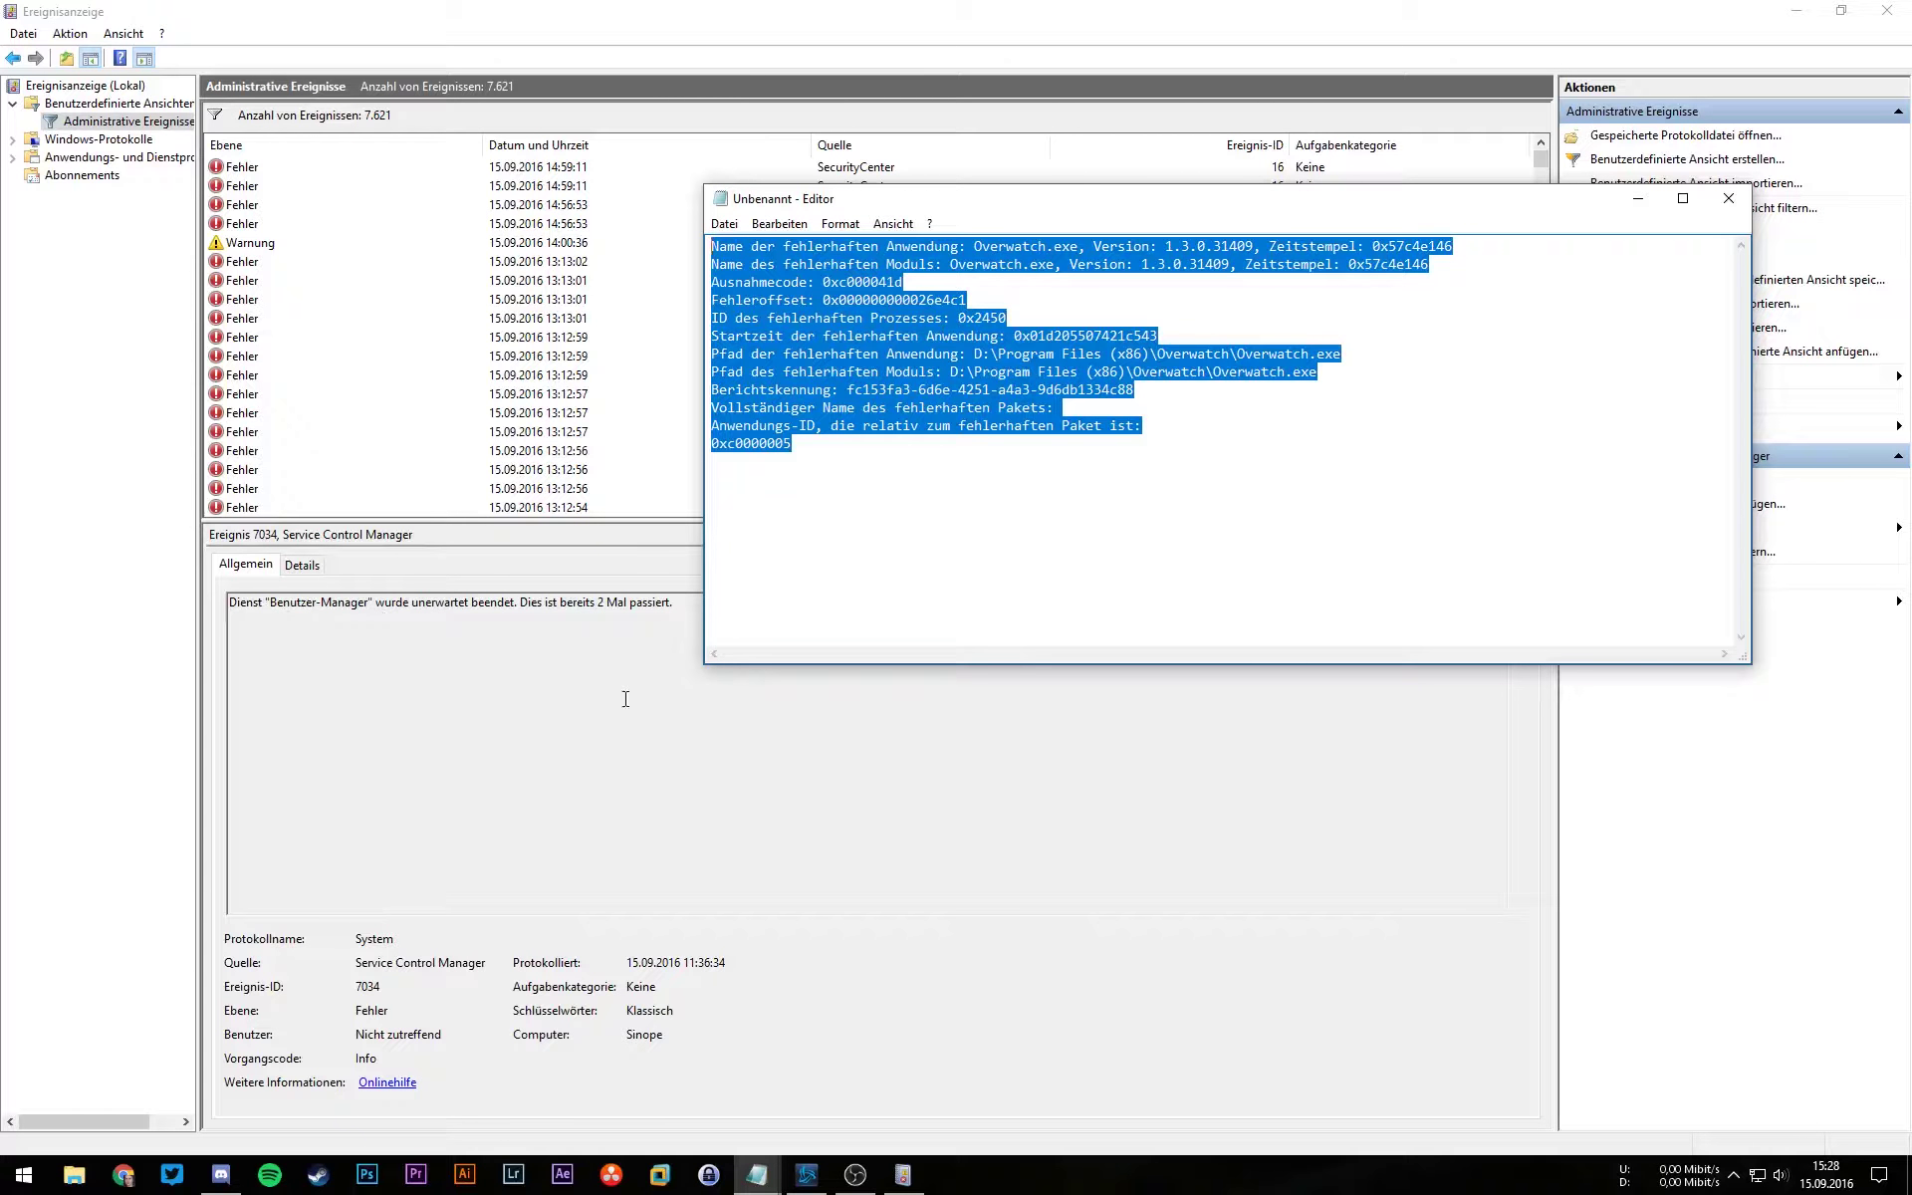
left_click_drag(986, 524, 719, 264)
left_click(1063, 267)
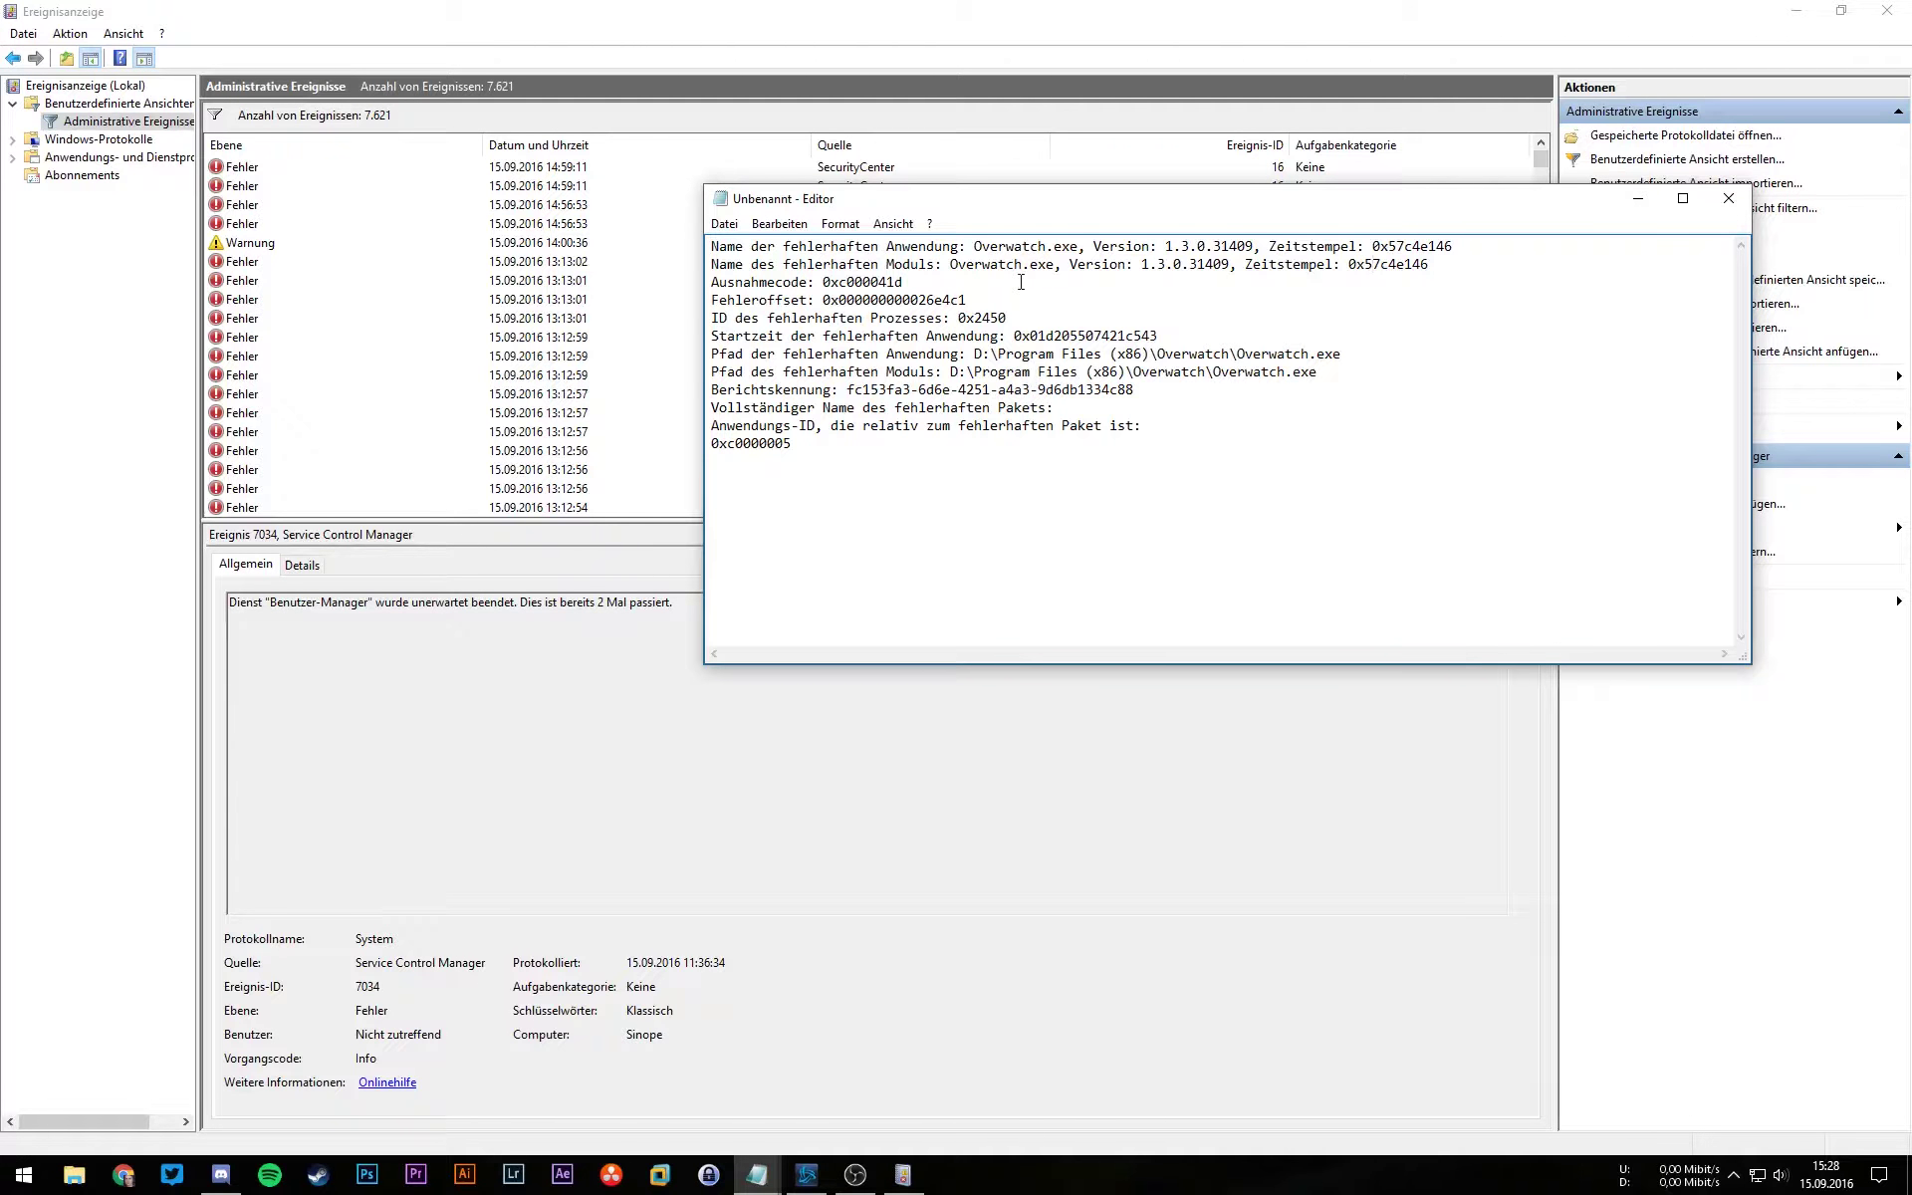
Step: Copy the Ausnahmecode 0xc000041d from the note and search Google in Chrome for "0xc000041d overwatch"
left_click_drag(904, 286, 824, 283)
key("ctrl+c")
left_click(122, 1176)
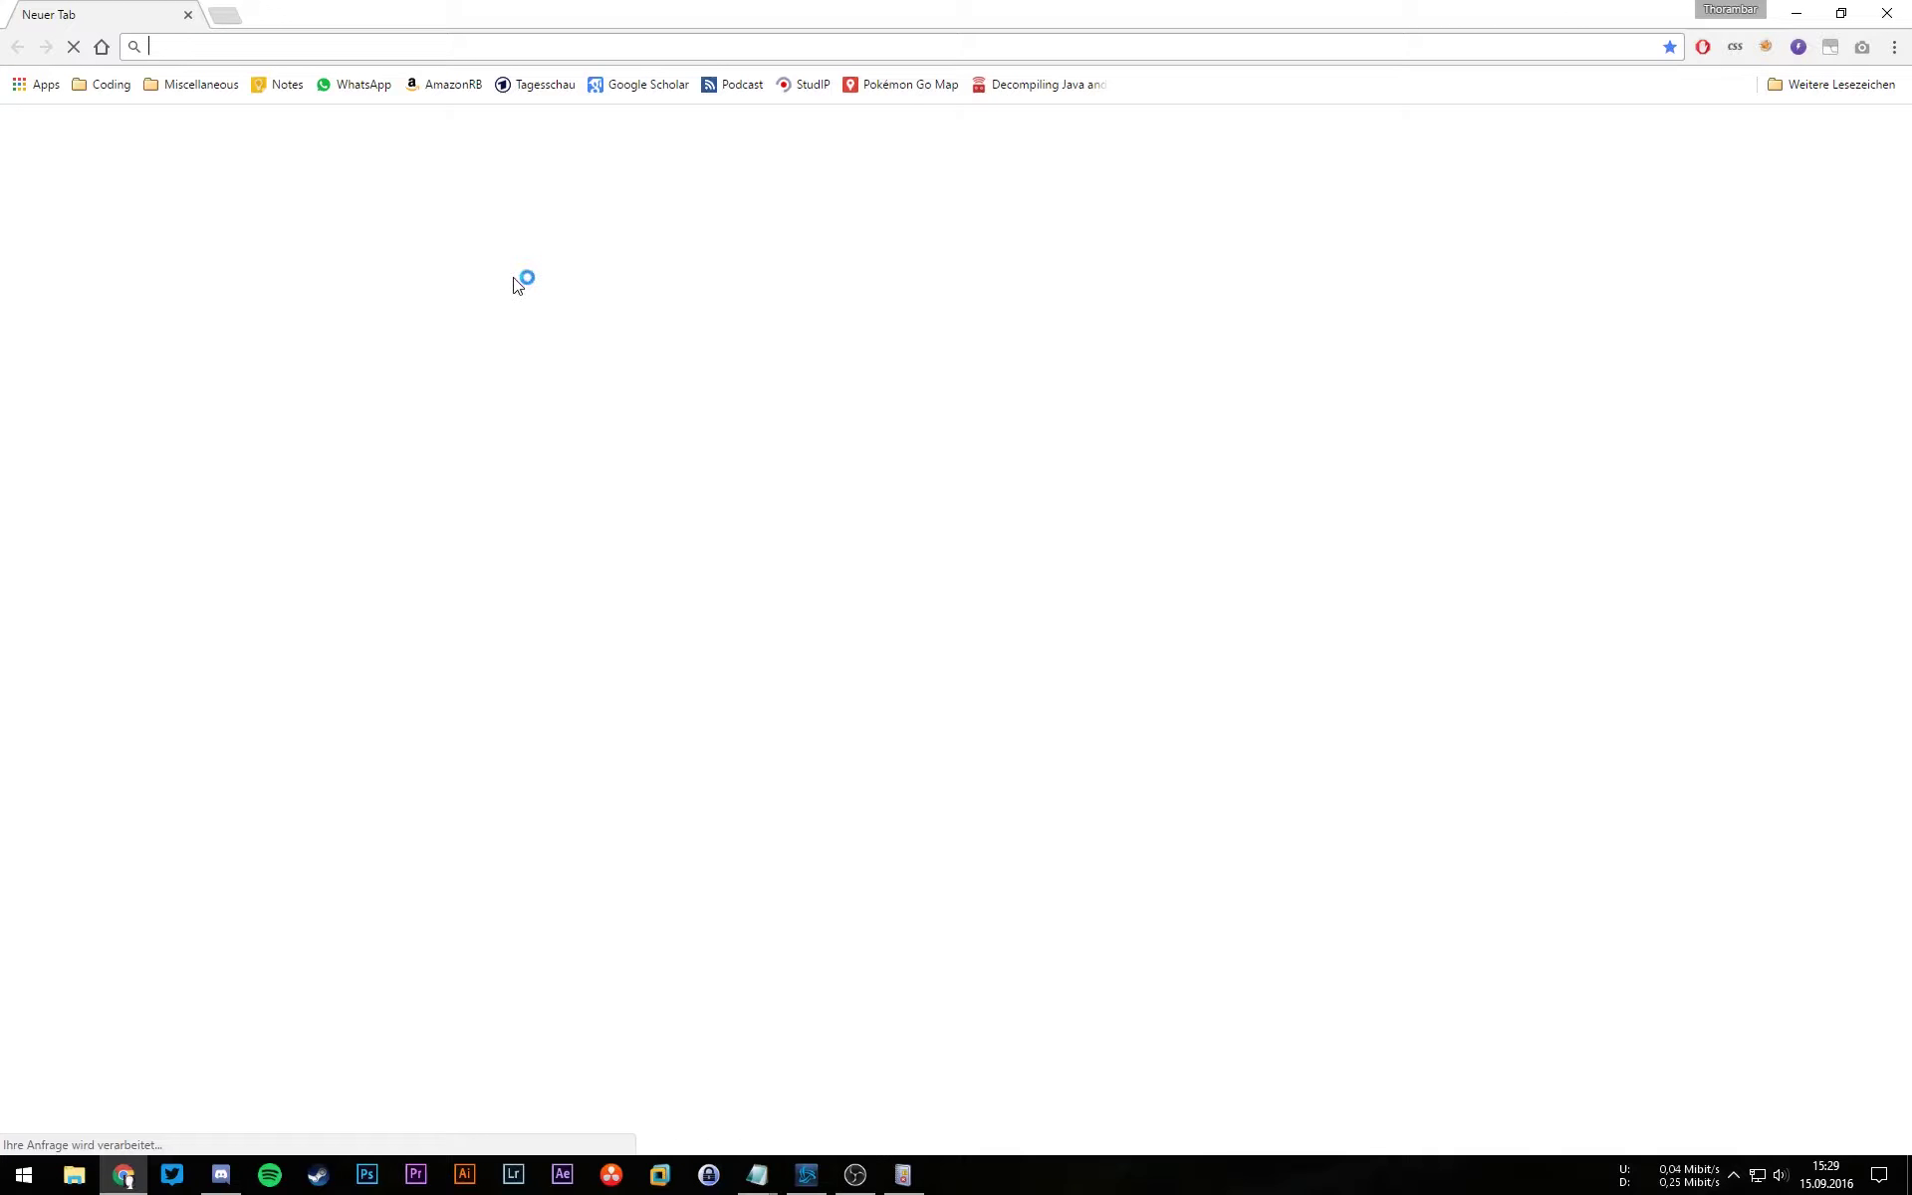
key("ctrl+v")
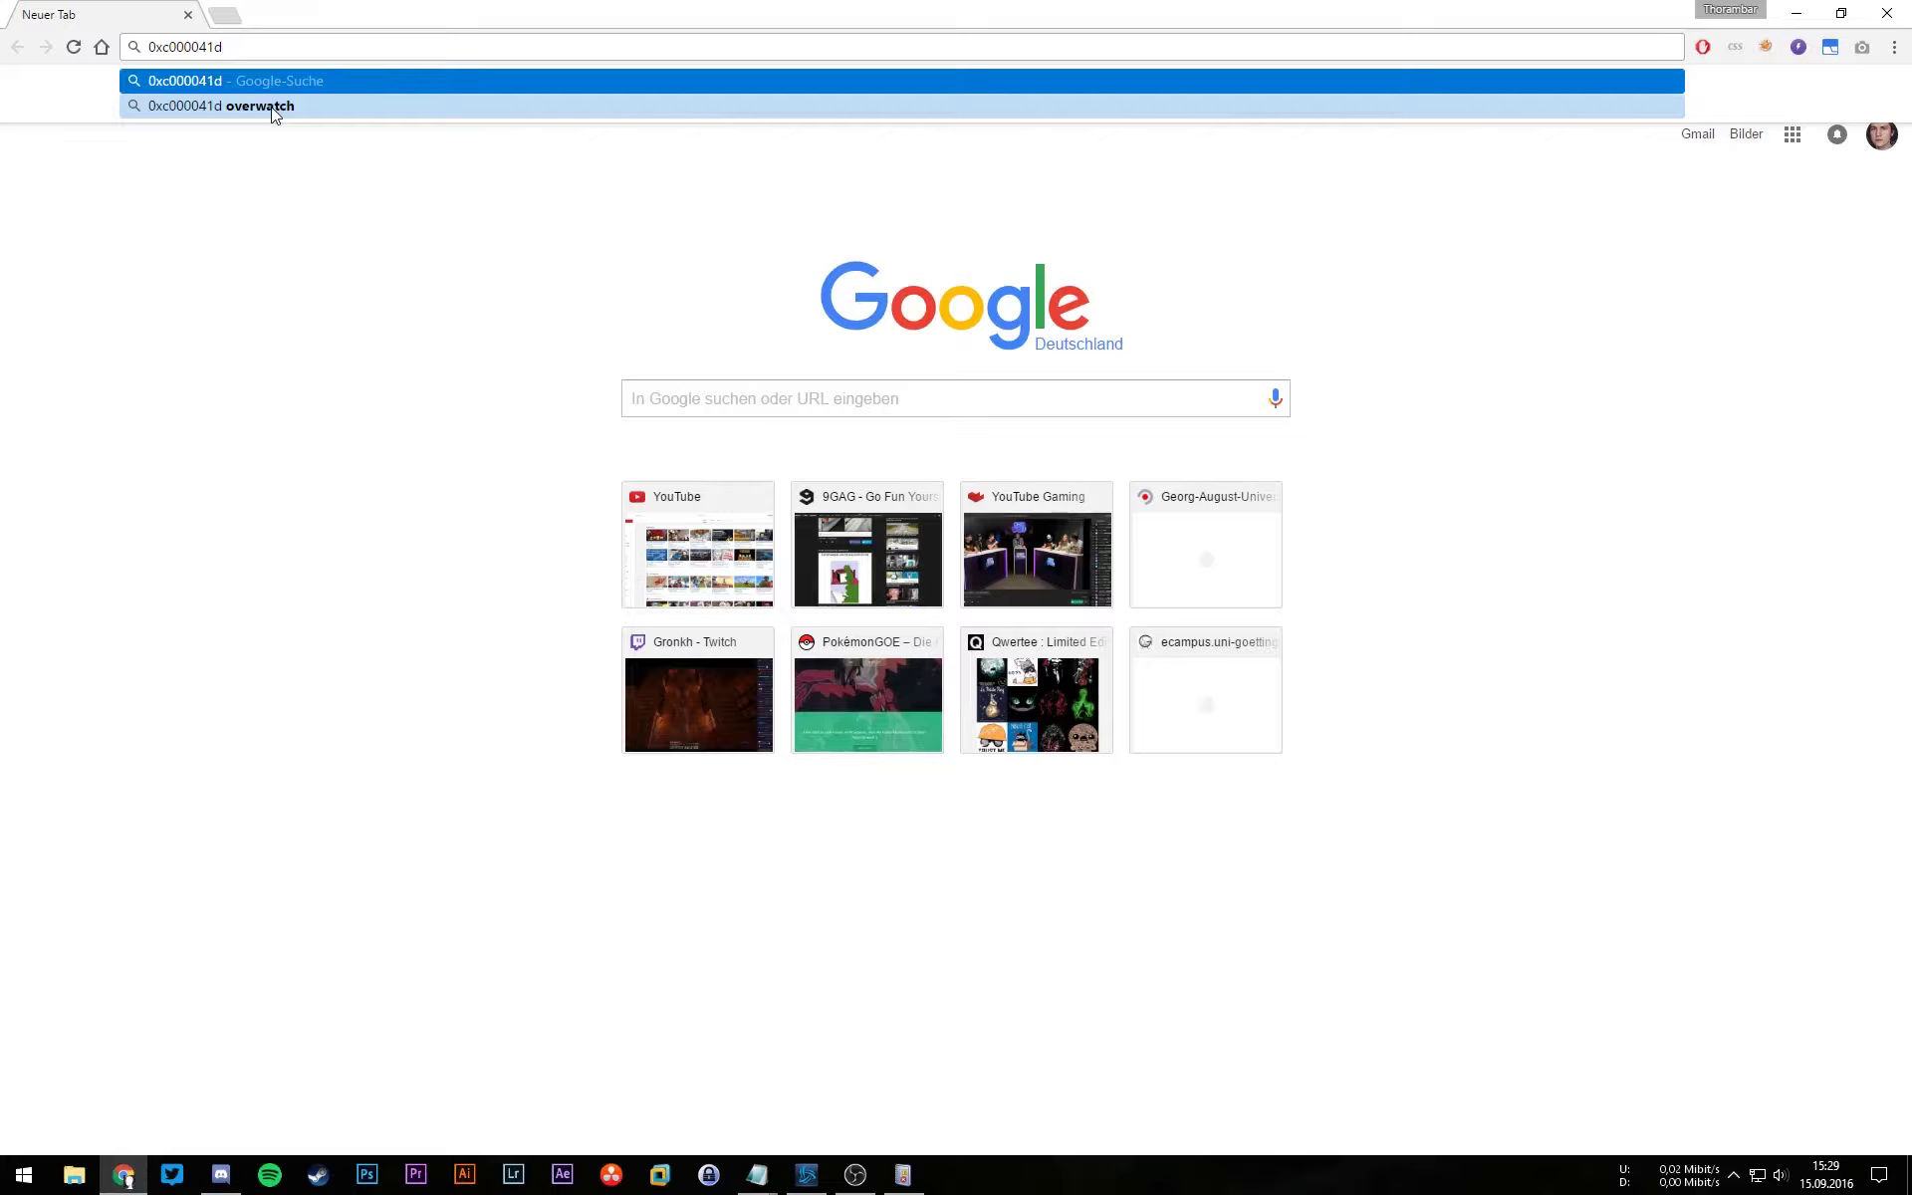
left_click(275, 107)
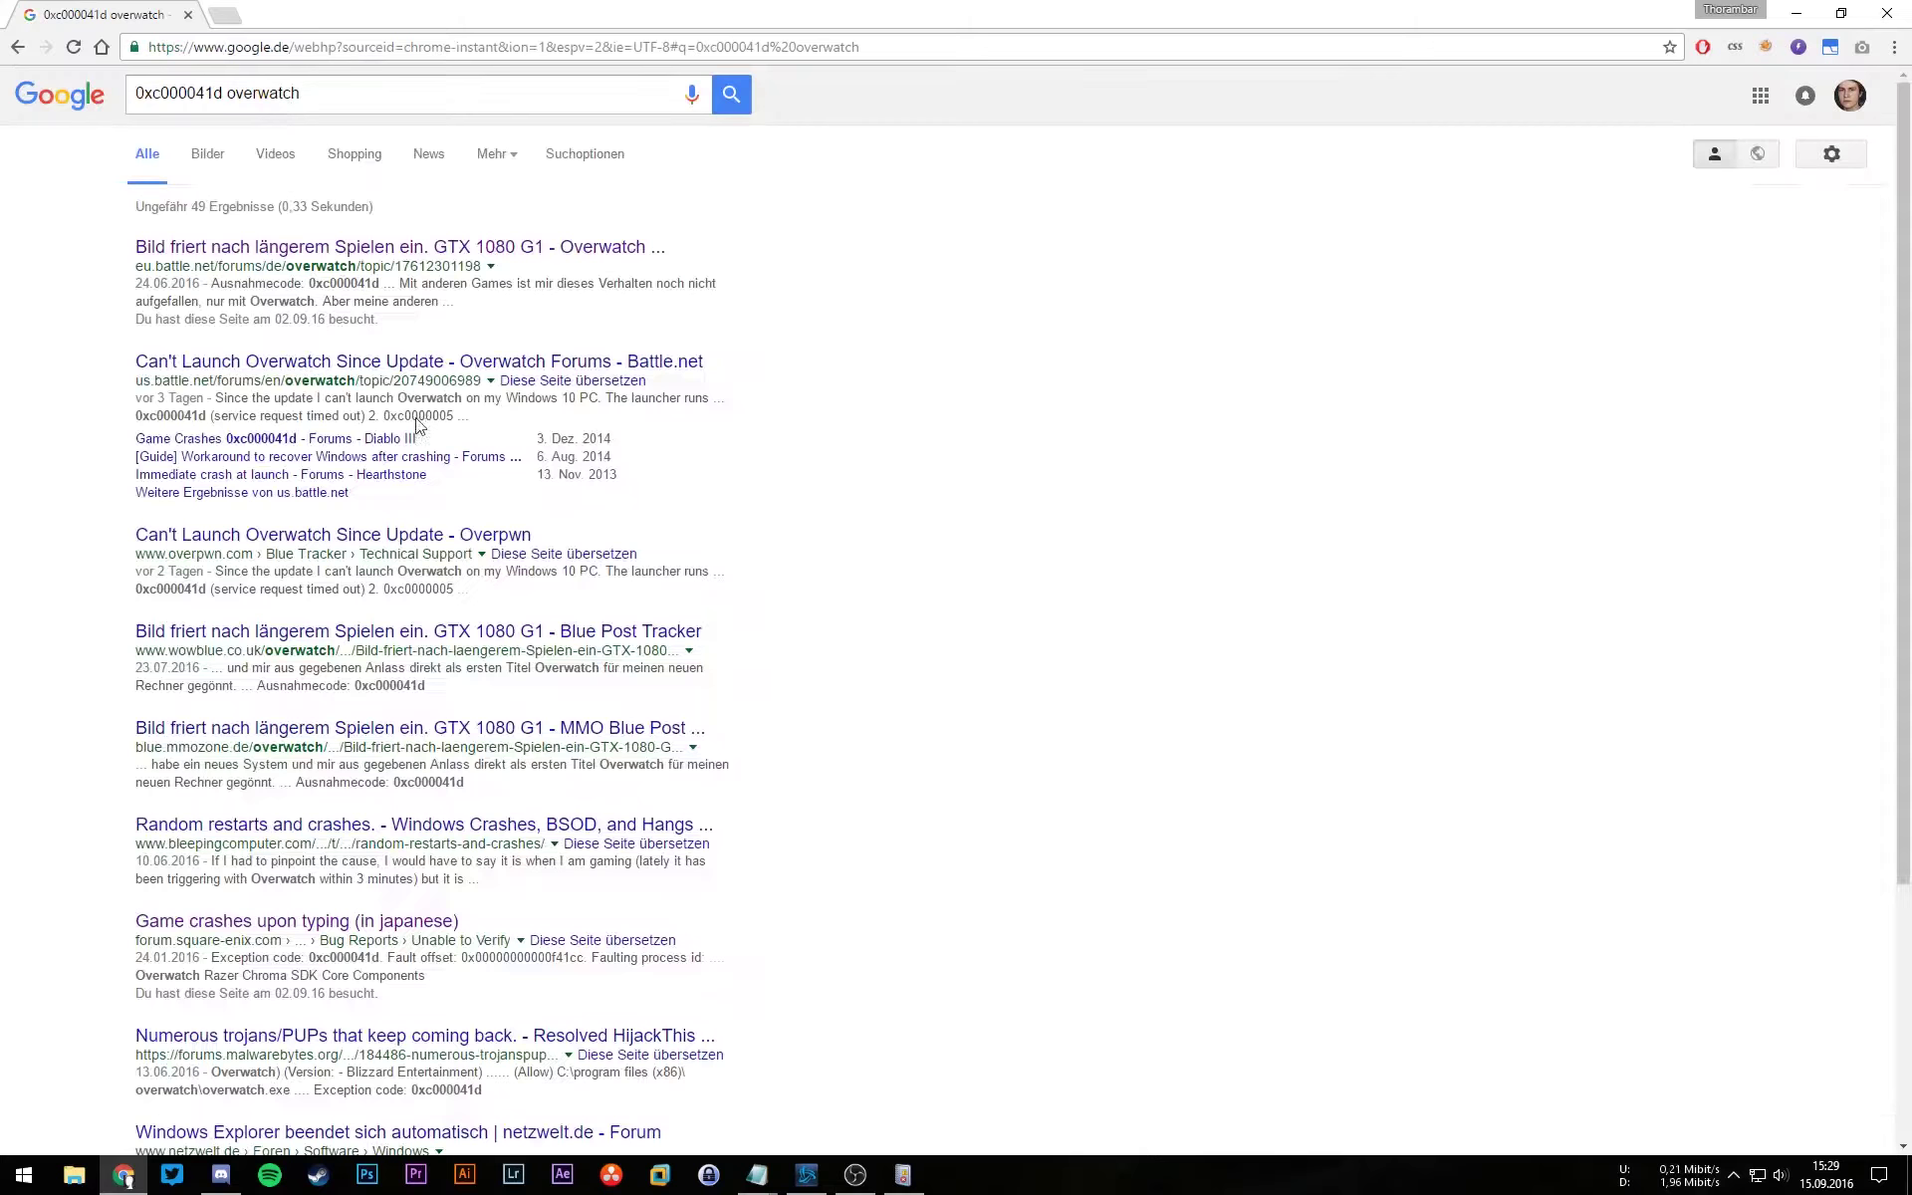
Step: Open the Battle.net result "Can't Launch Overwatch Since Update" in a separate tab and look through the remaining search results
middle_click(300, 377)
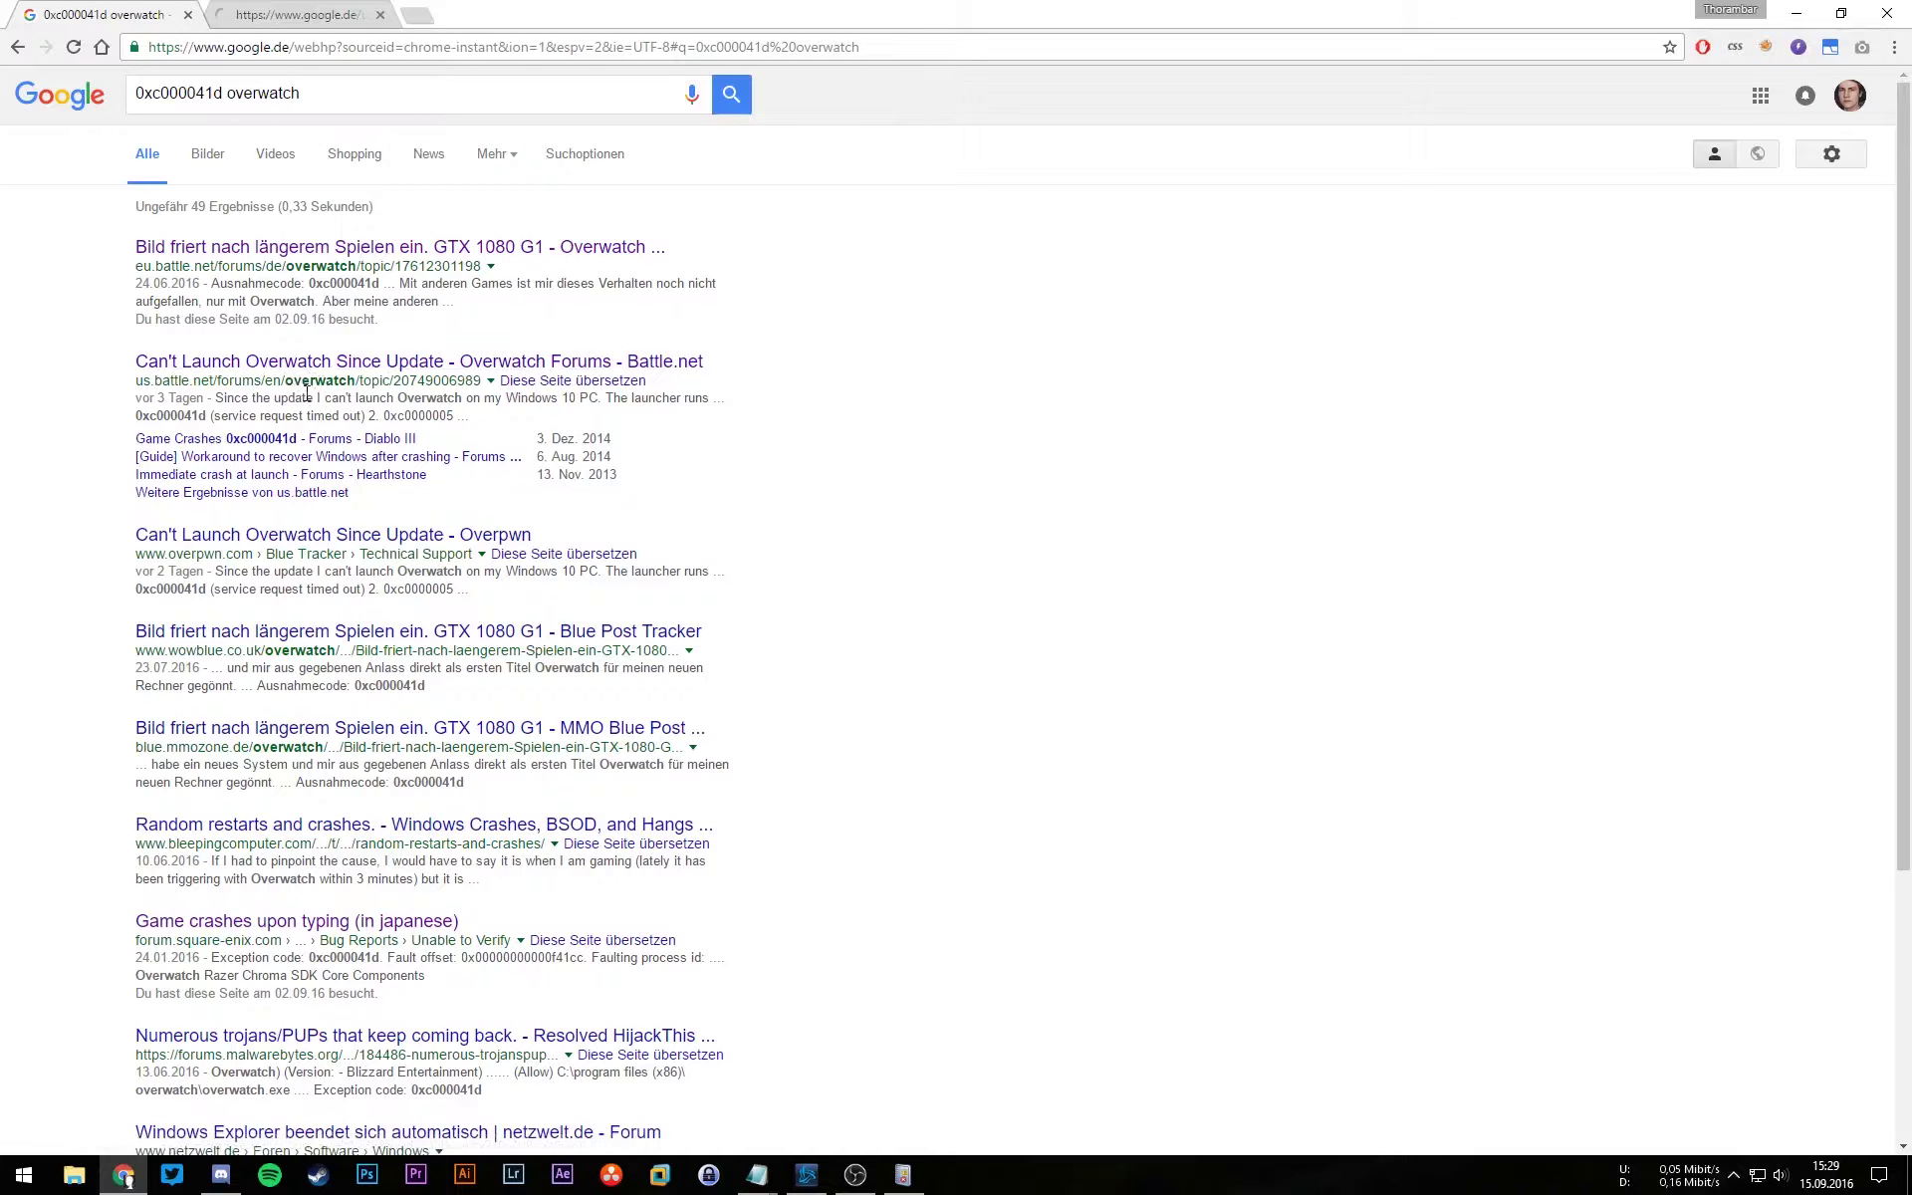
left_click(299, 16)
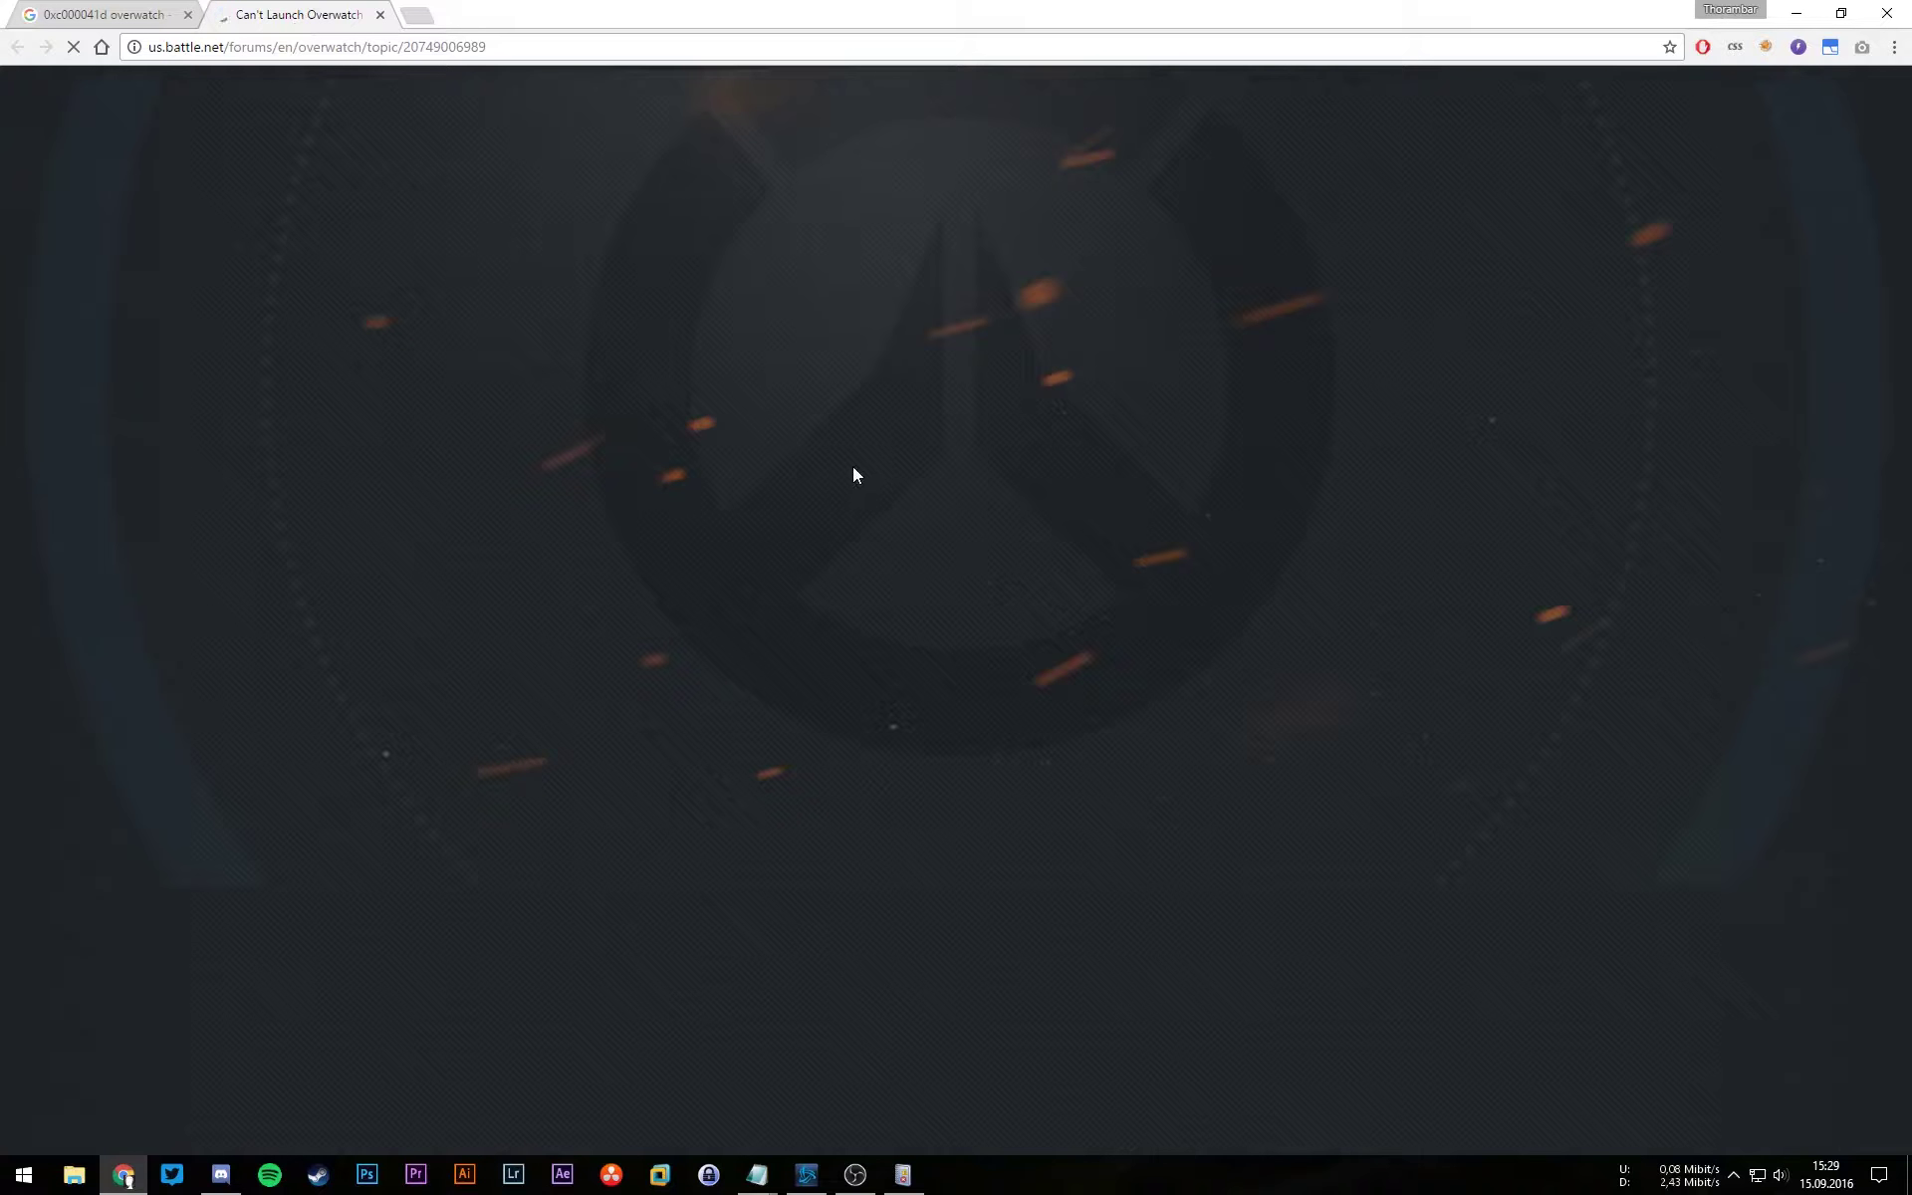
key("ctrl+shift+Tab")
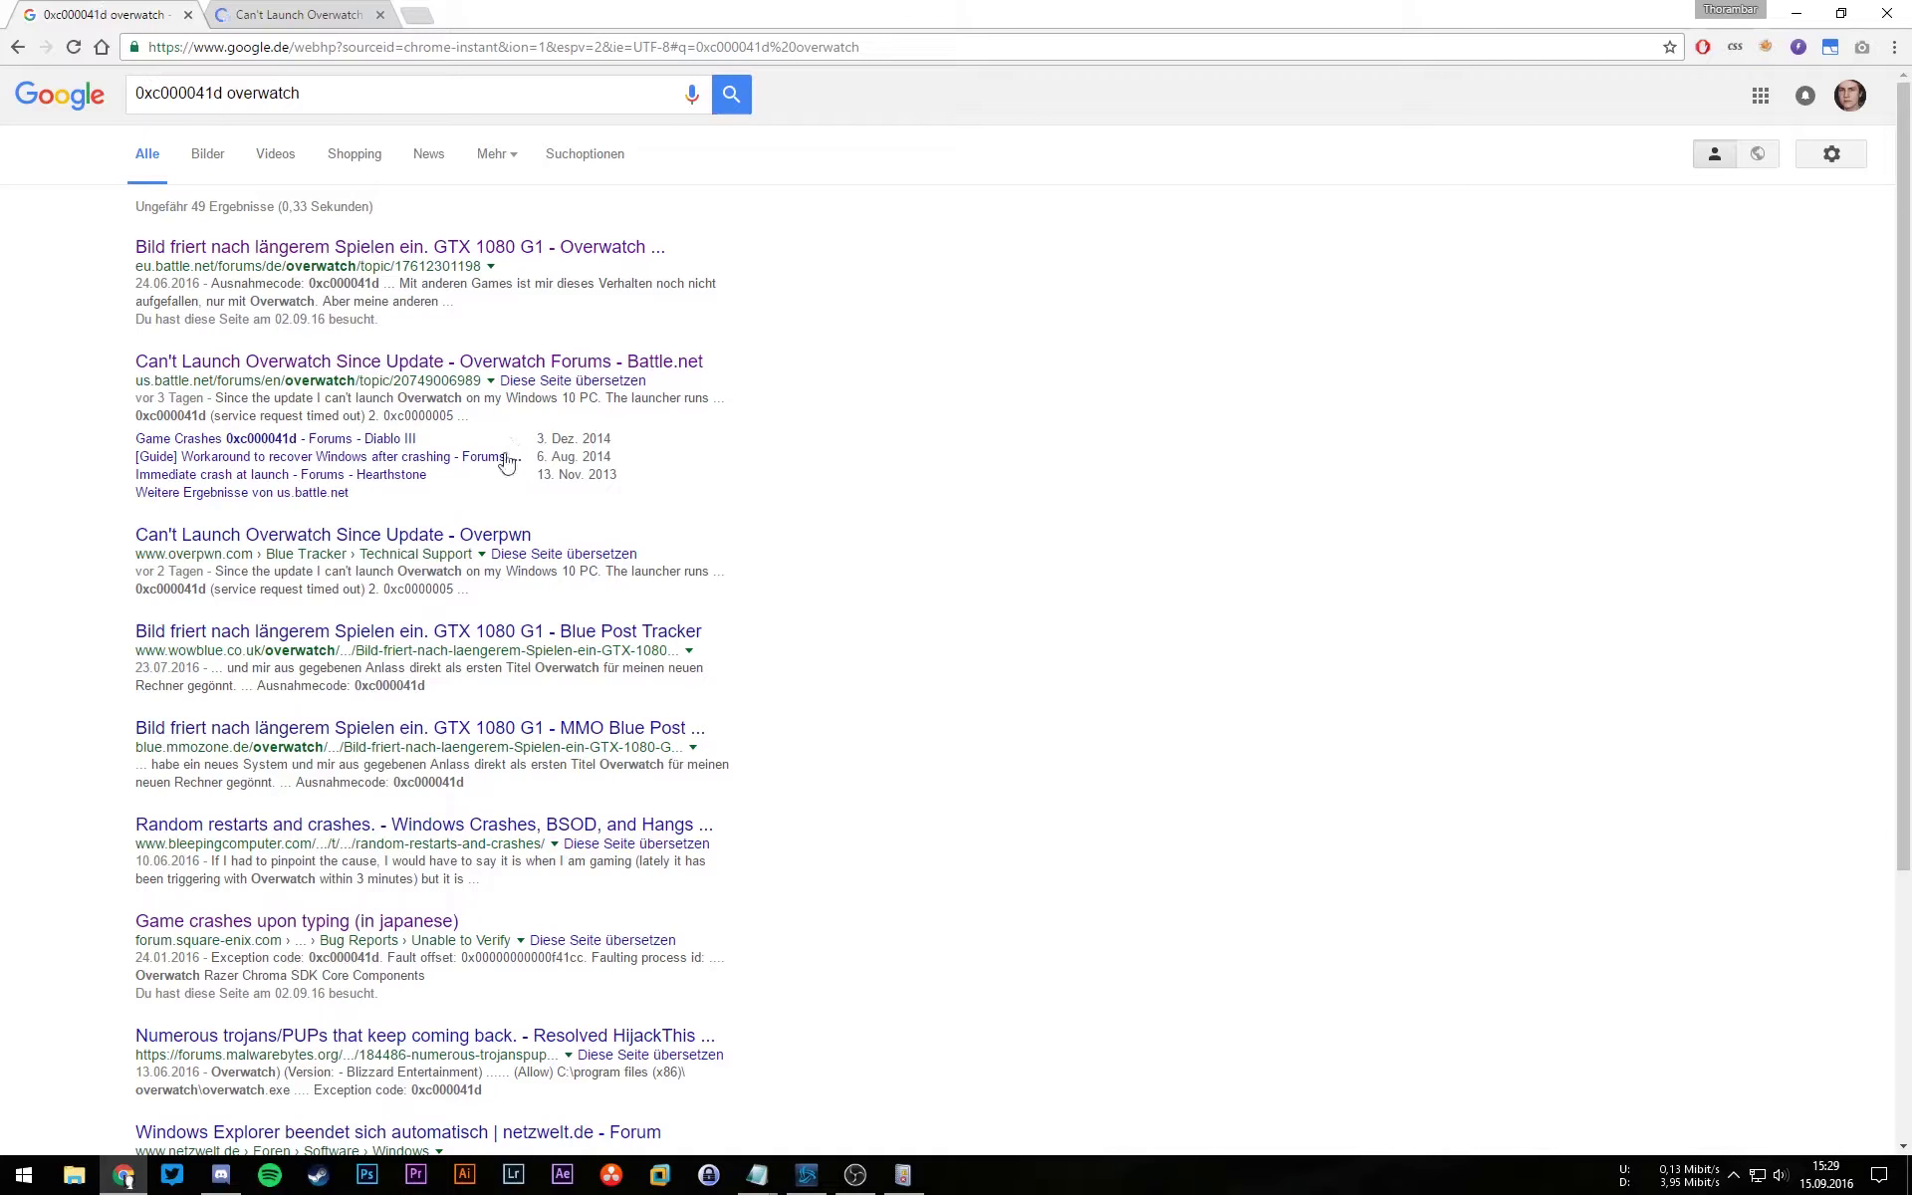
scroll(452, 551, "down", 2)
scroll(453, 551, "down", 2)
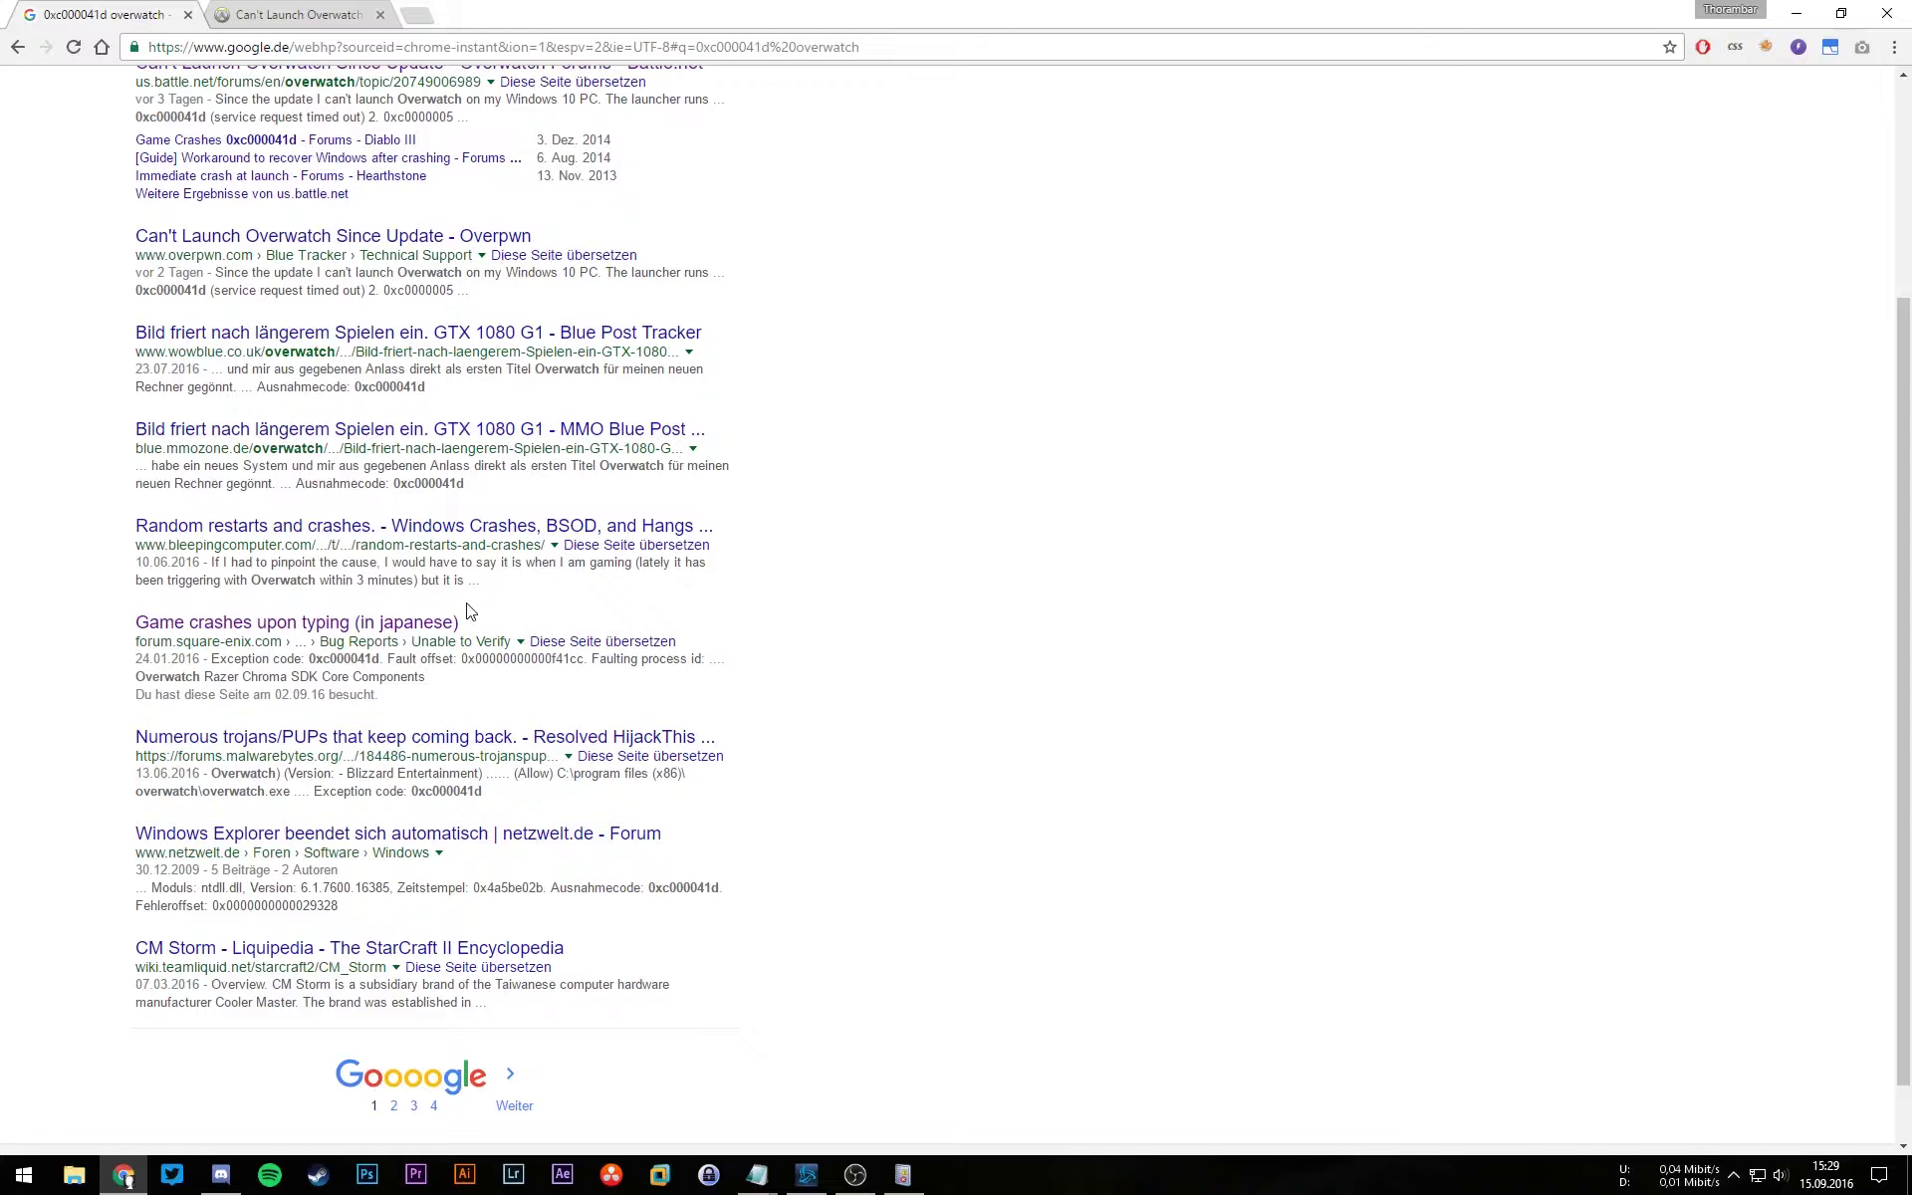
scroll(452, 644, "up", 1)
scroll(451, 645, "up", 2)
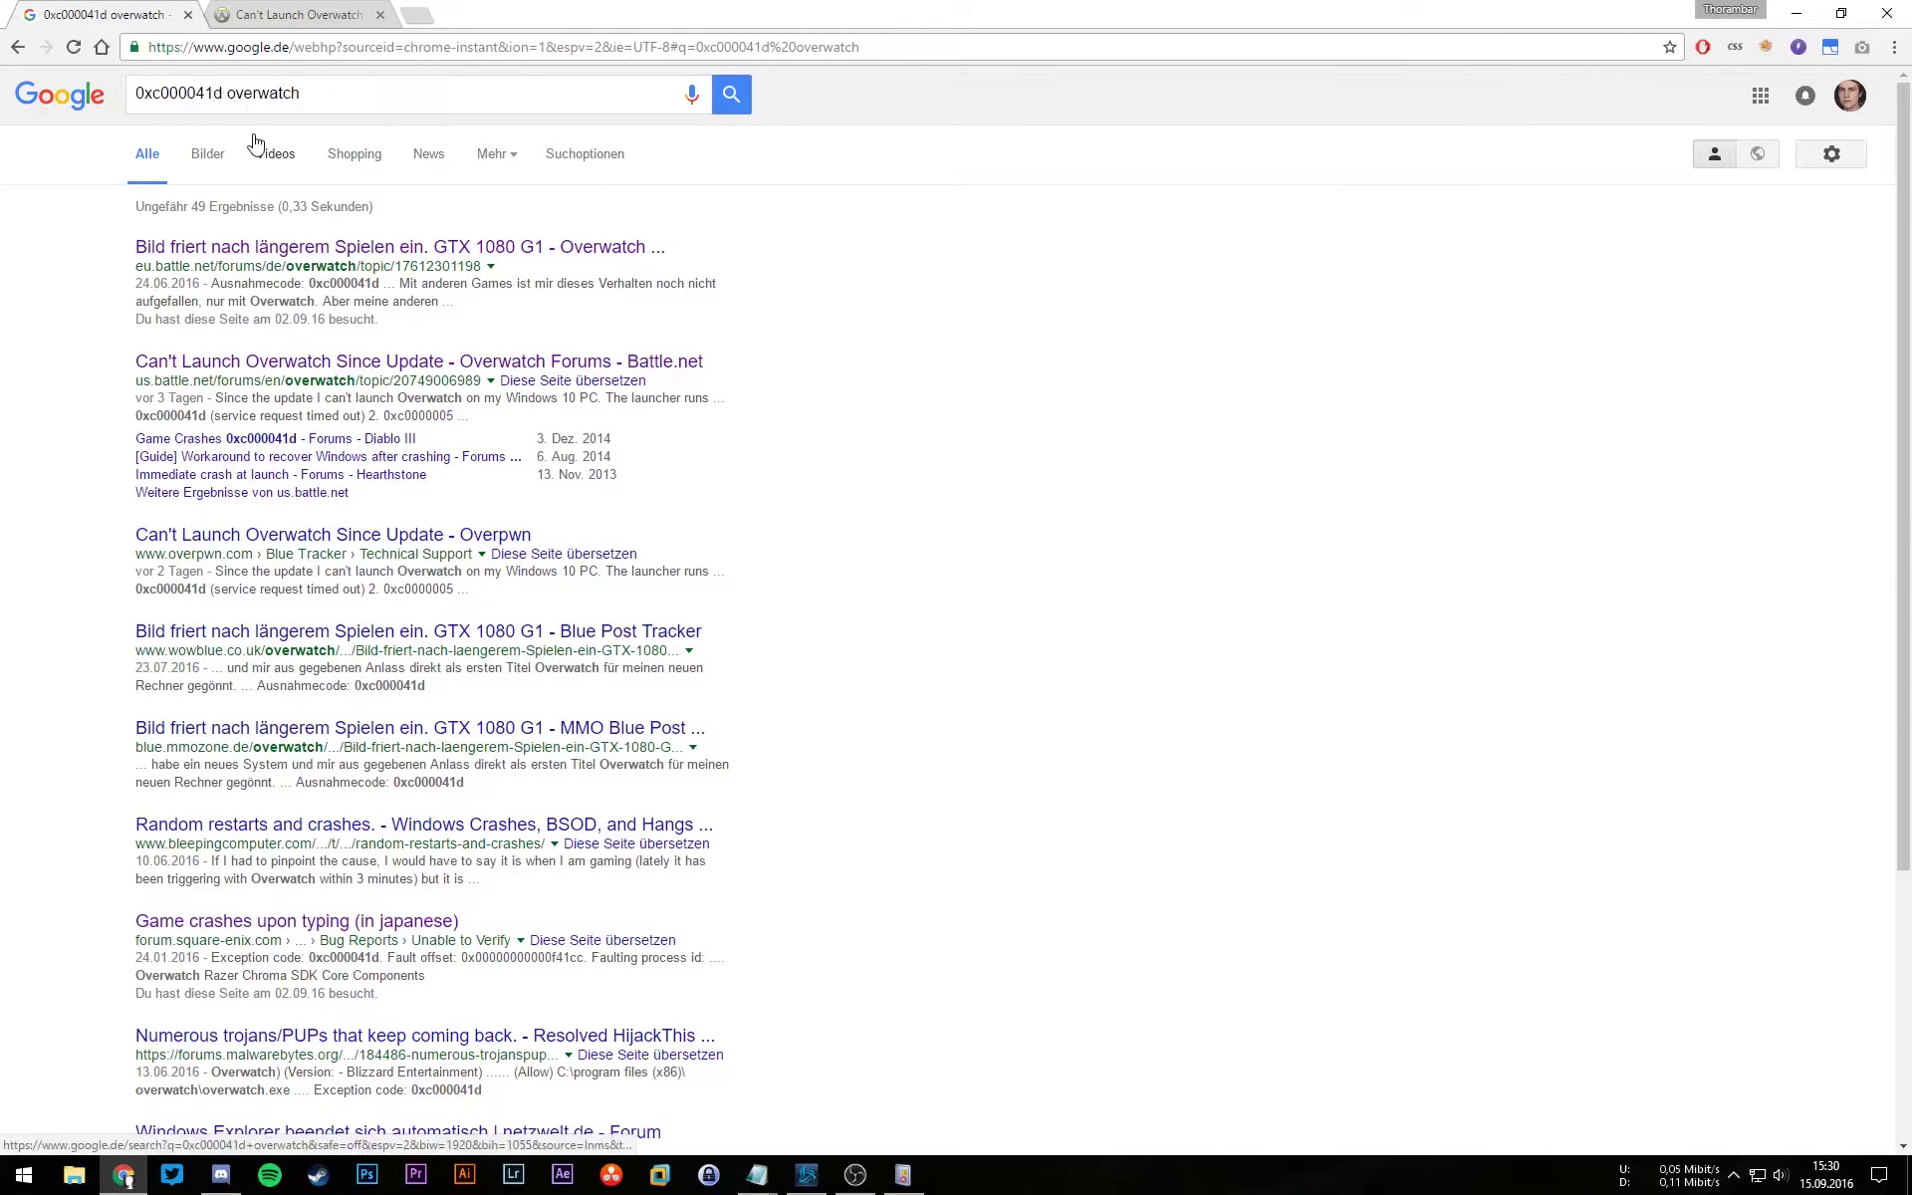
Step: Find the Battle.net Overwatch Bug Report forum by searching Google for "overwatch bug report" in a new tab and start a new topic
left_click(425, 18)
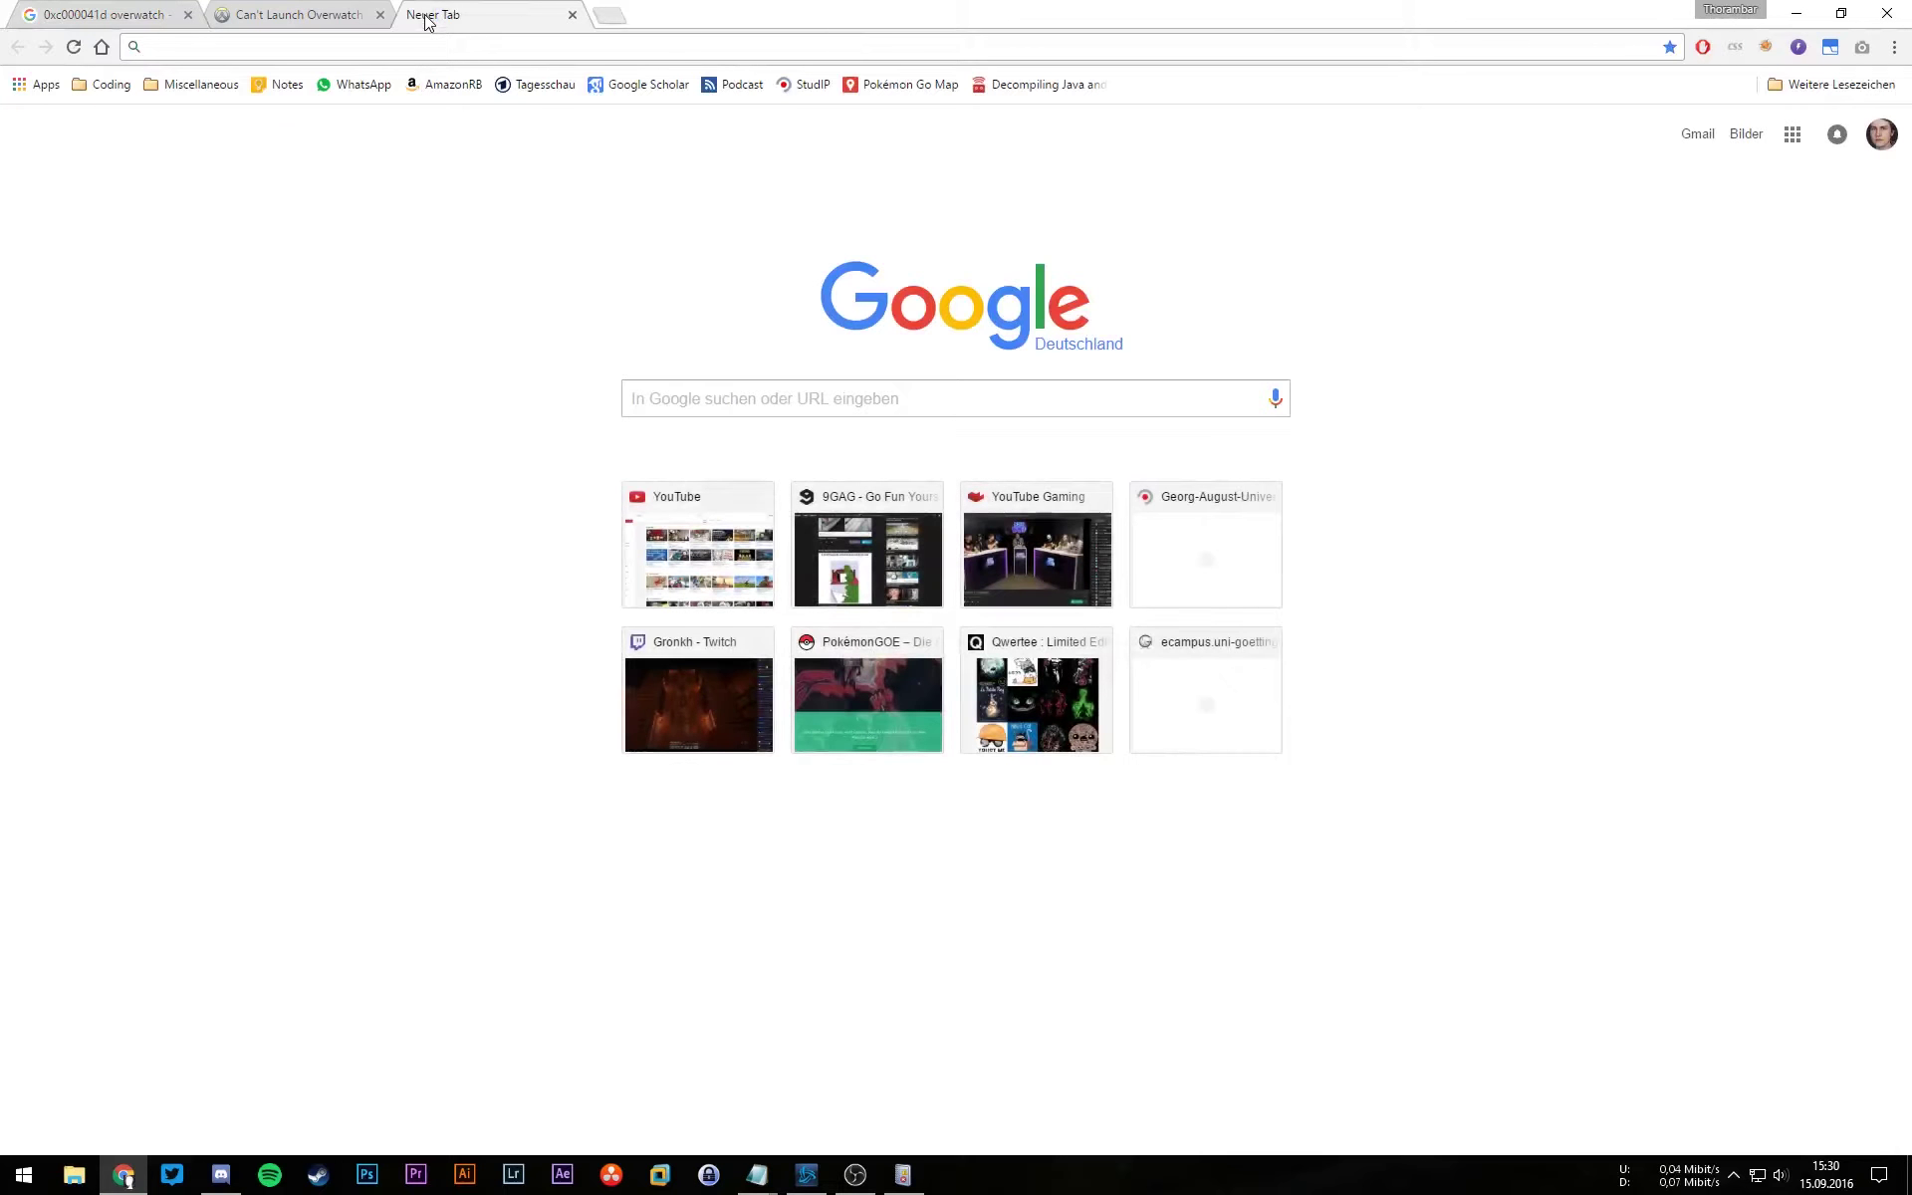
type("overwatch ")
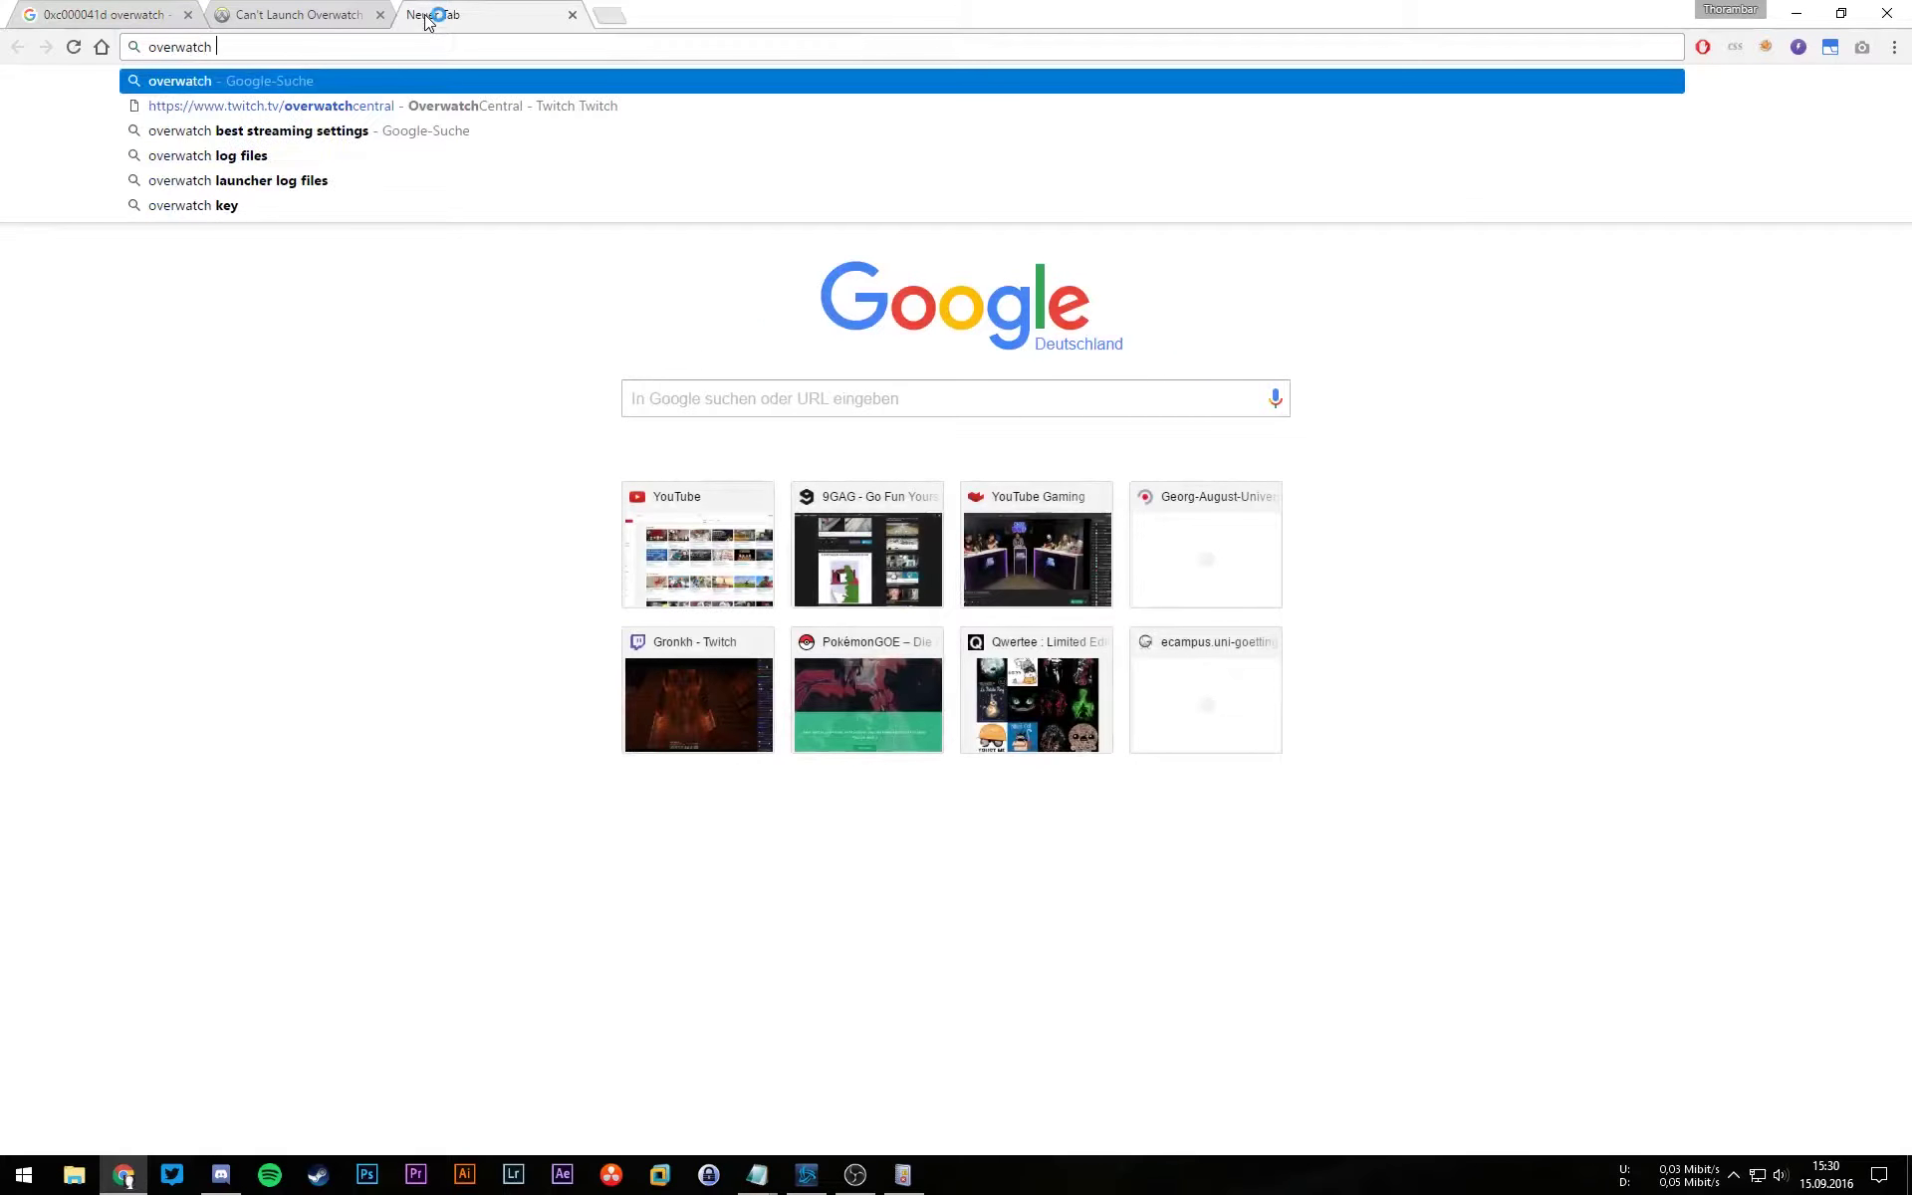
type("bug r")
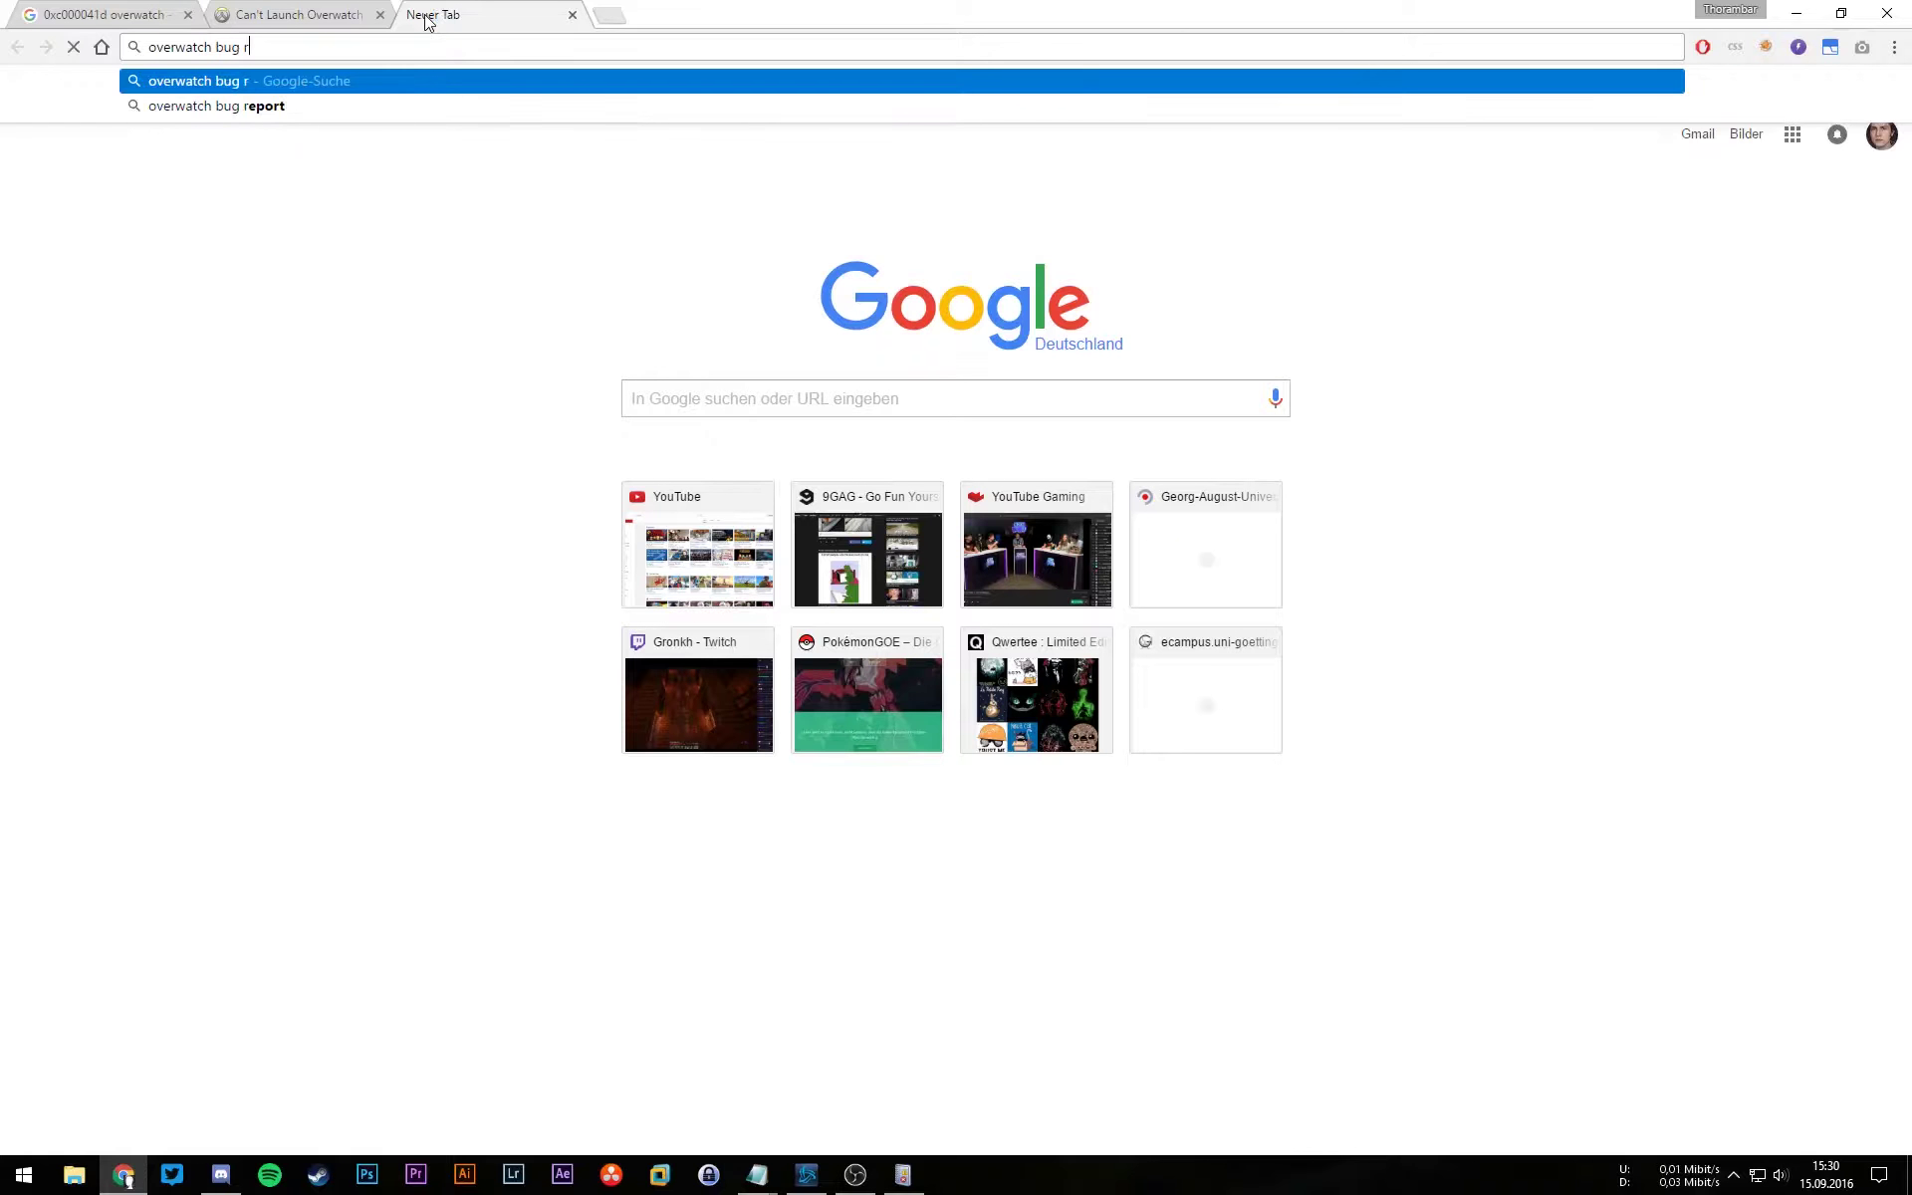
key("Down")
key("Return")
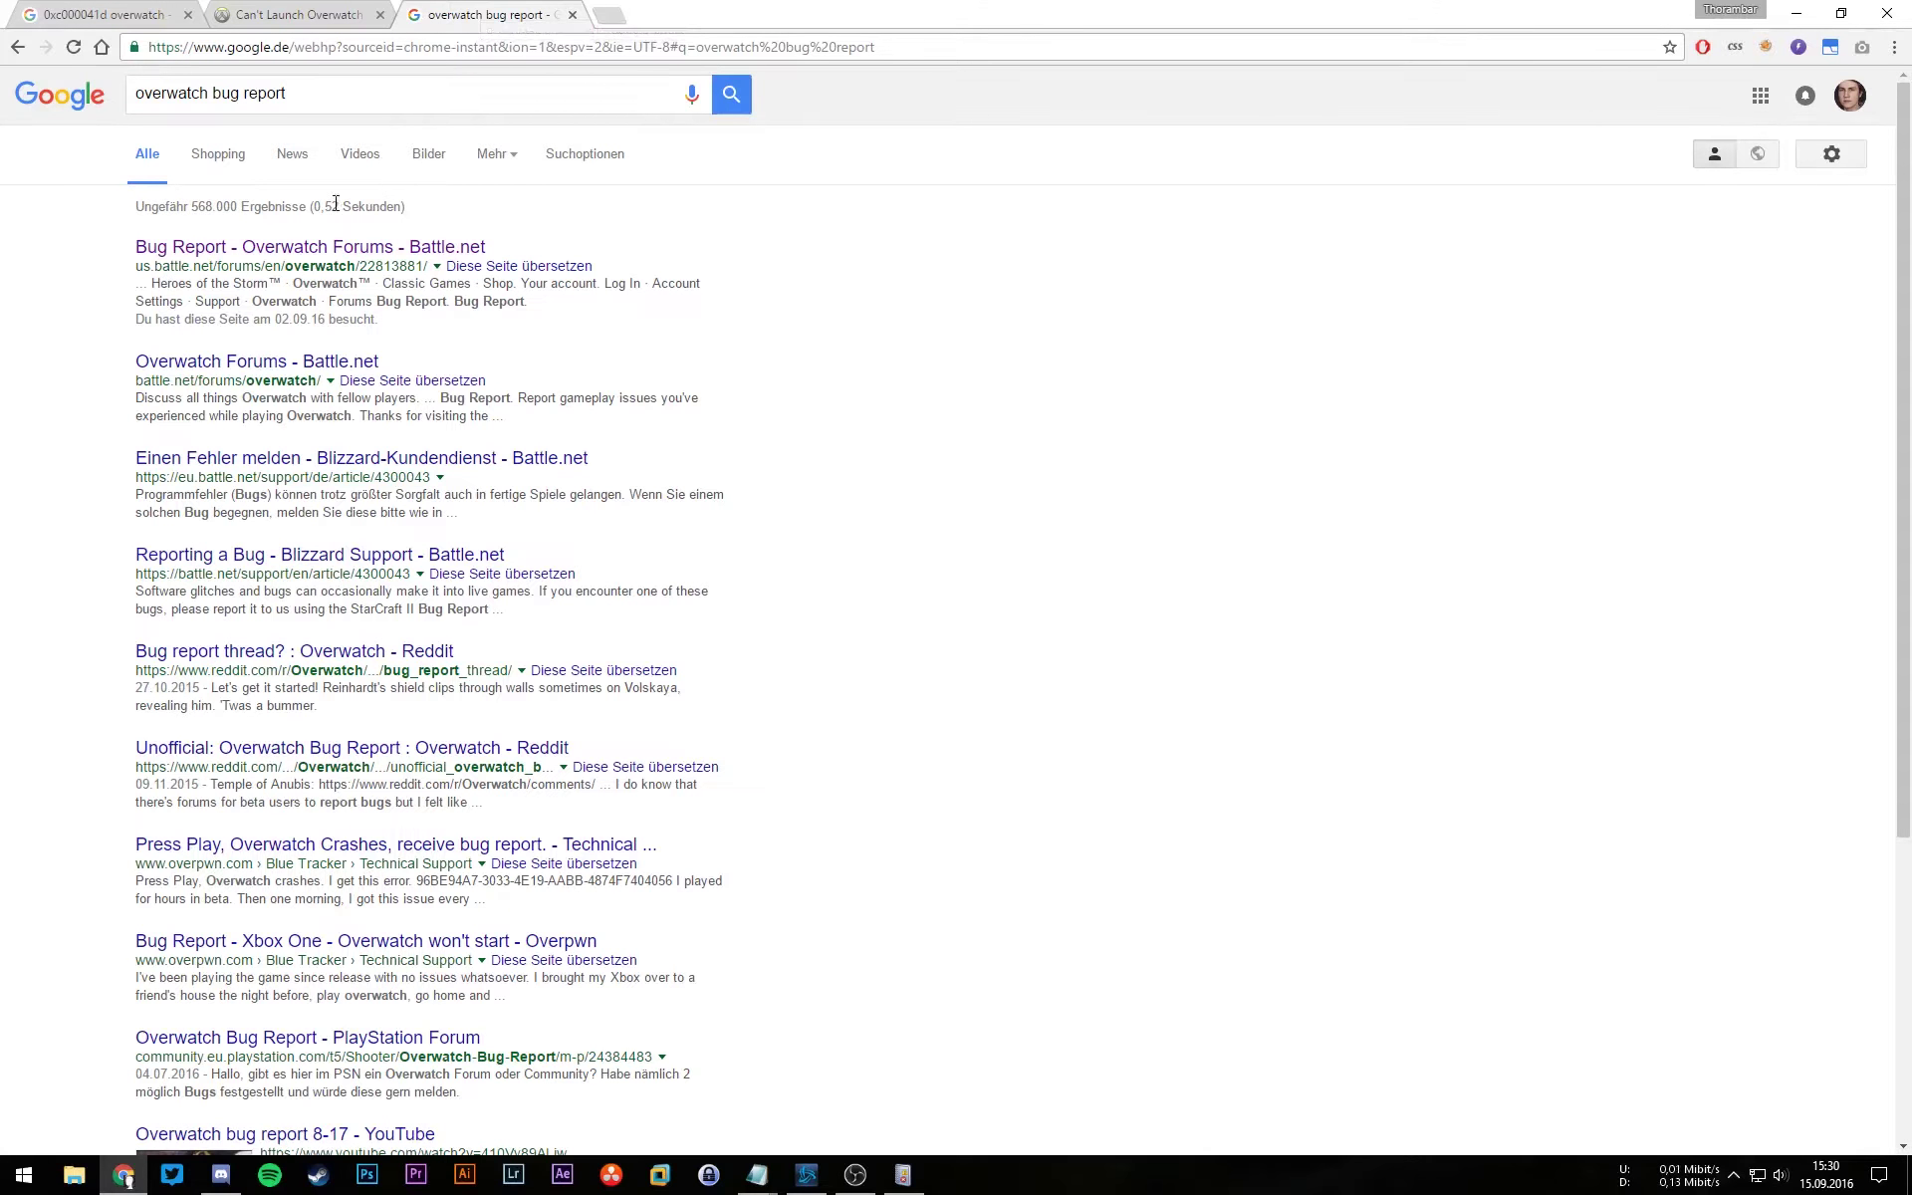
left_click(330, 253)
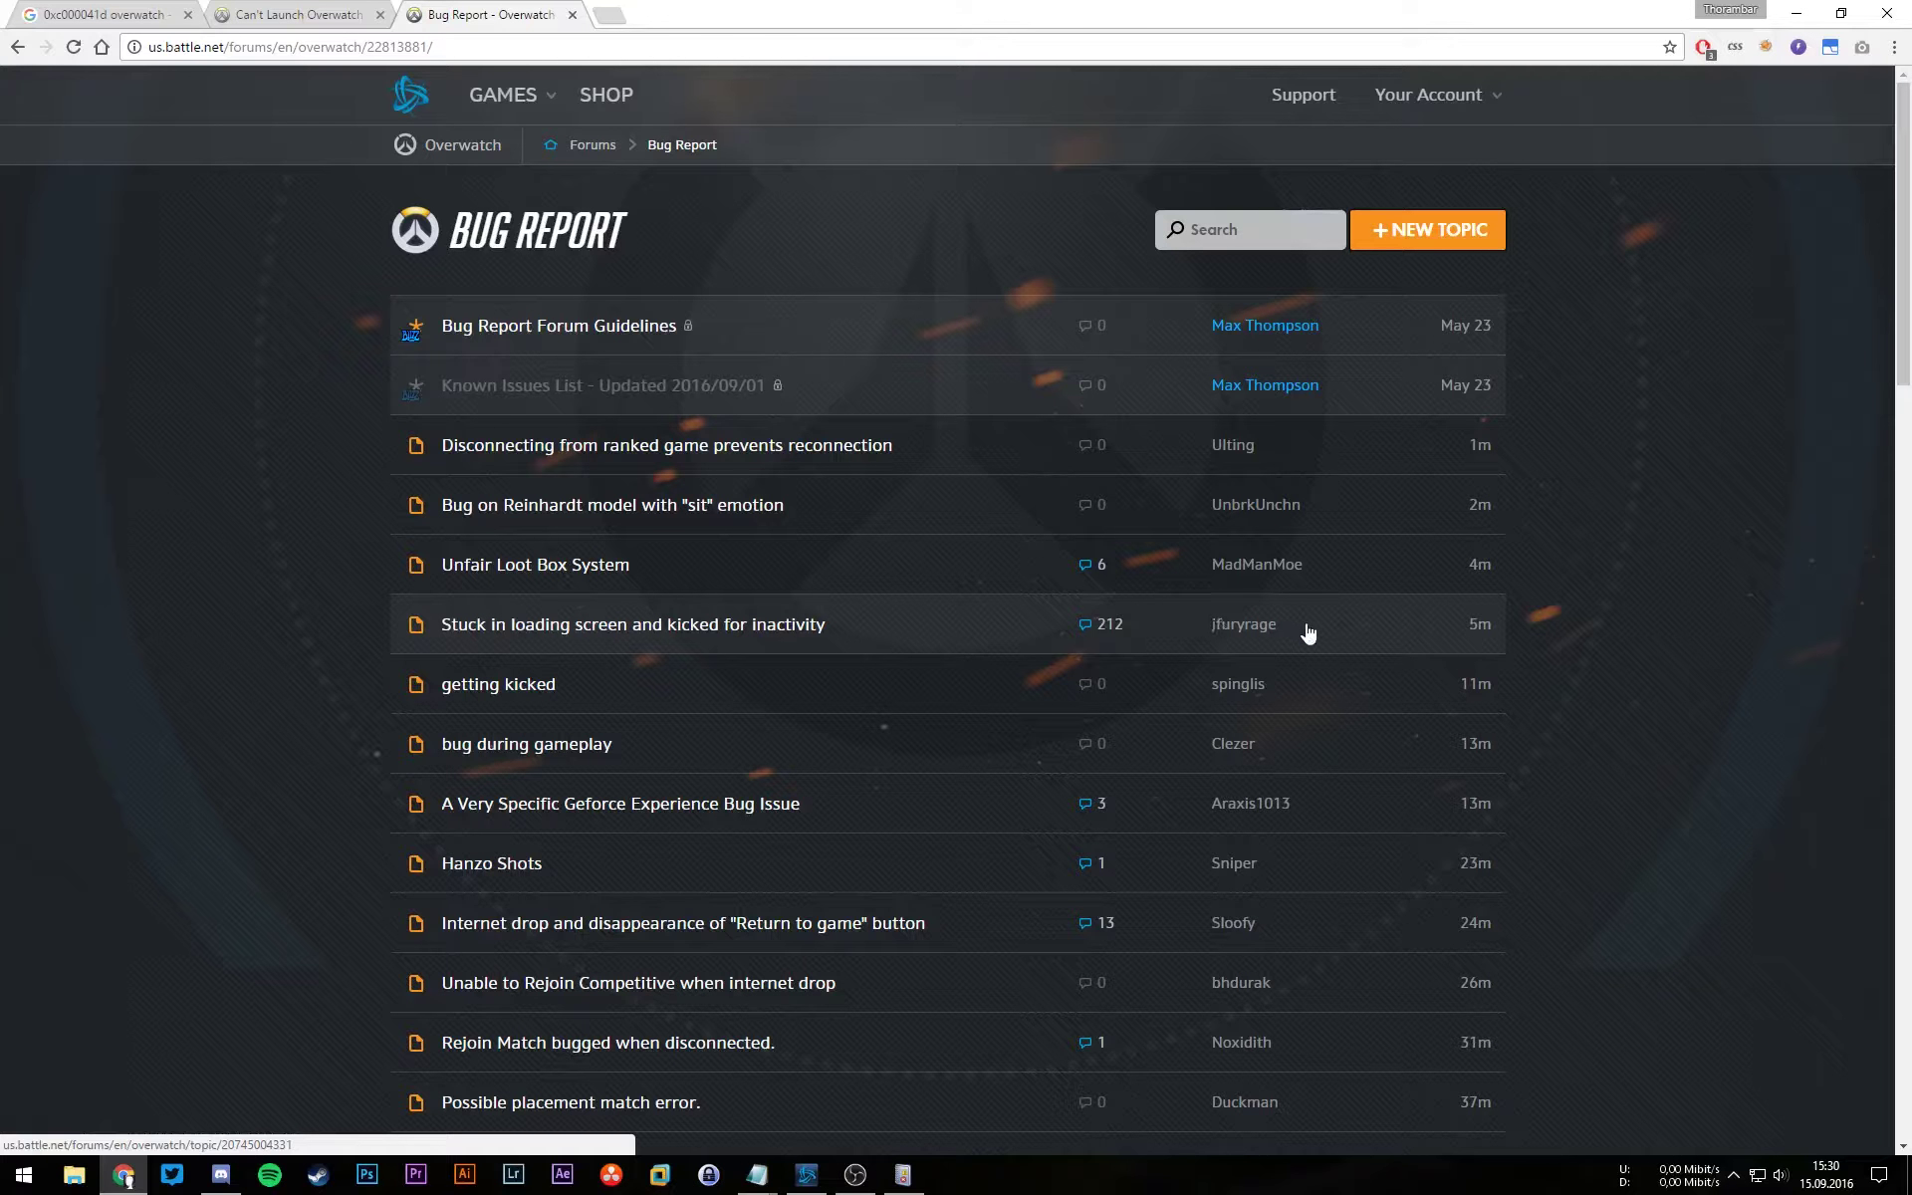
left_click(1441, 242)
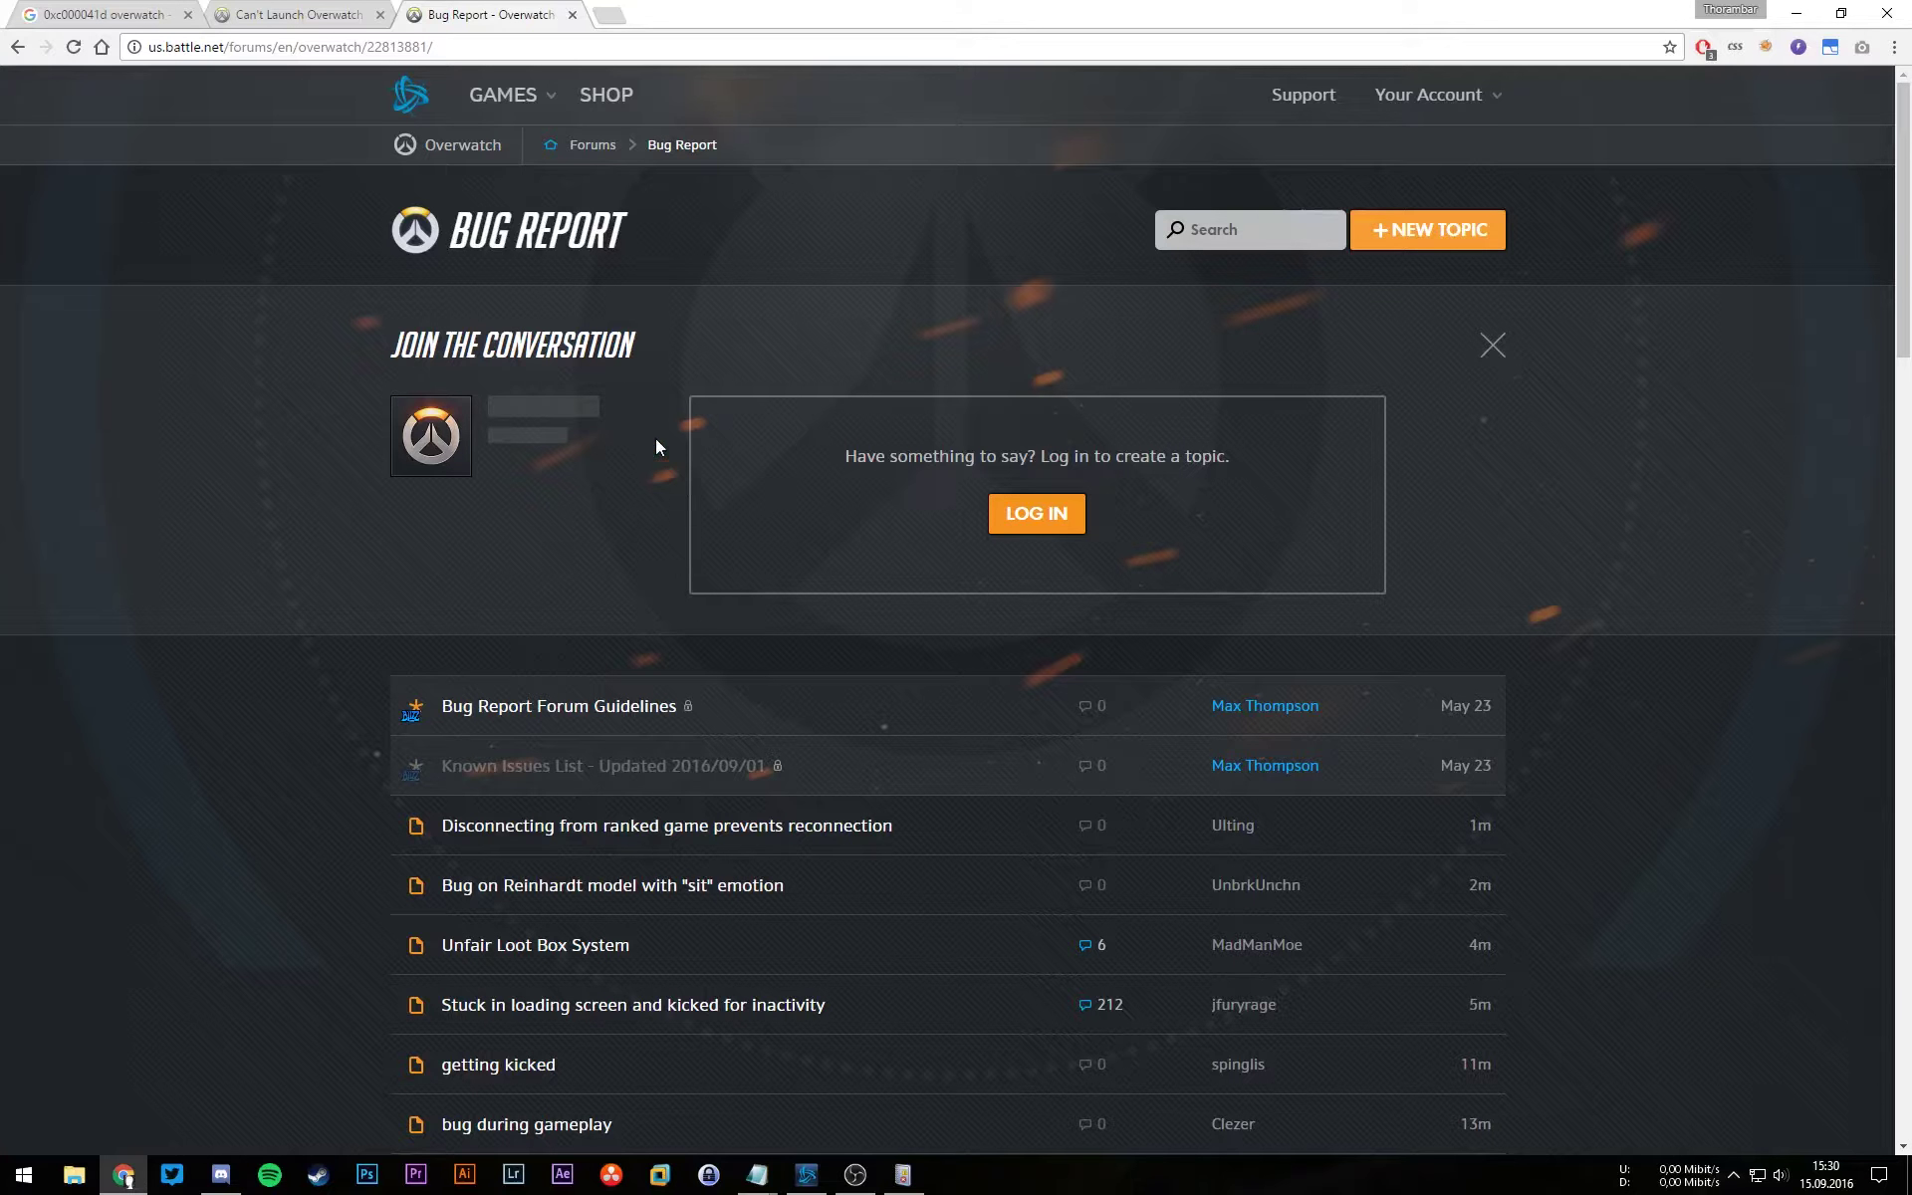
Step: Move the browser and Editor windows aside, close the Ereignisanzeige and maximize the browser again on the Bug Report forum
left_click_drag(1142, 18, 1149, 330)
left_click(1096, 198)
left_click_drag(1095, 198, 886, 166)
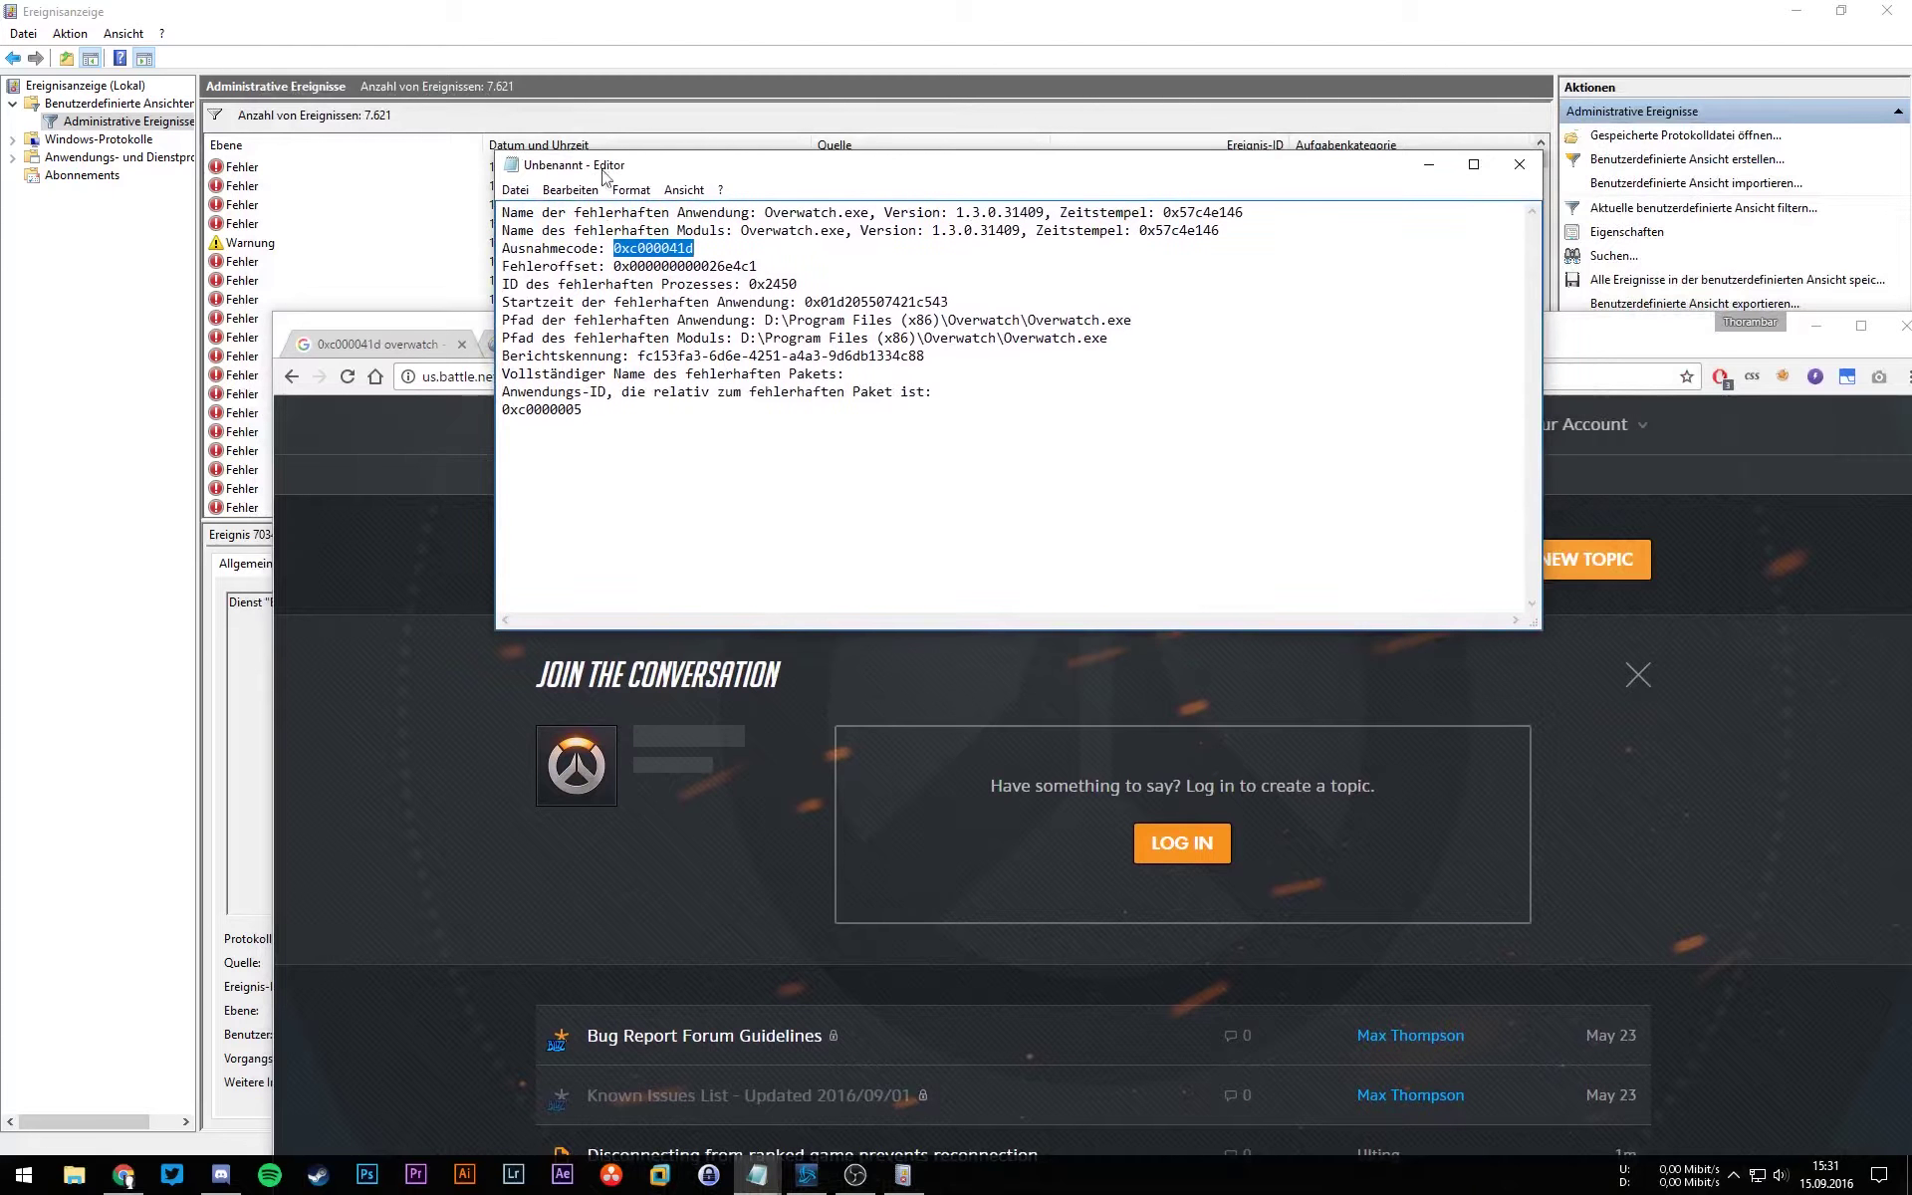
left_click(1890, 10)
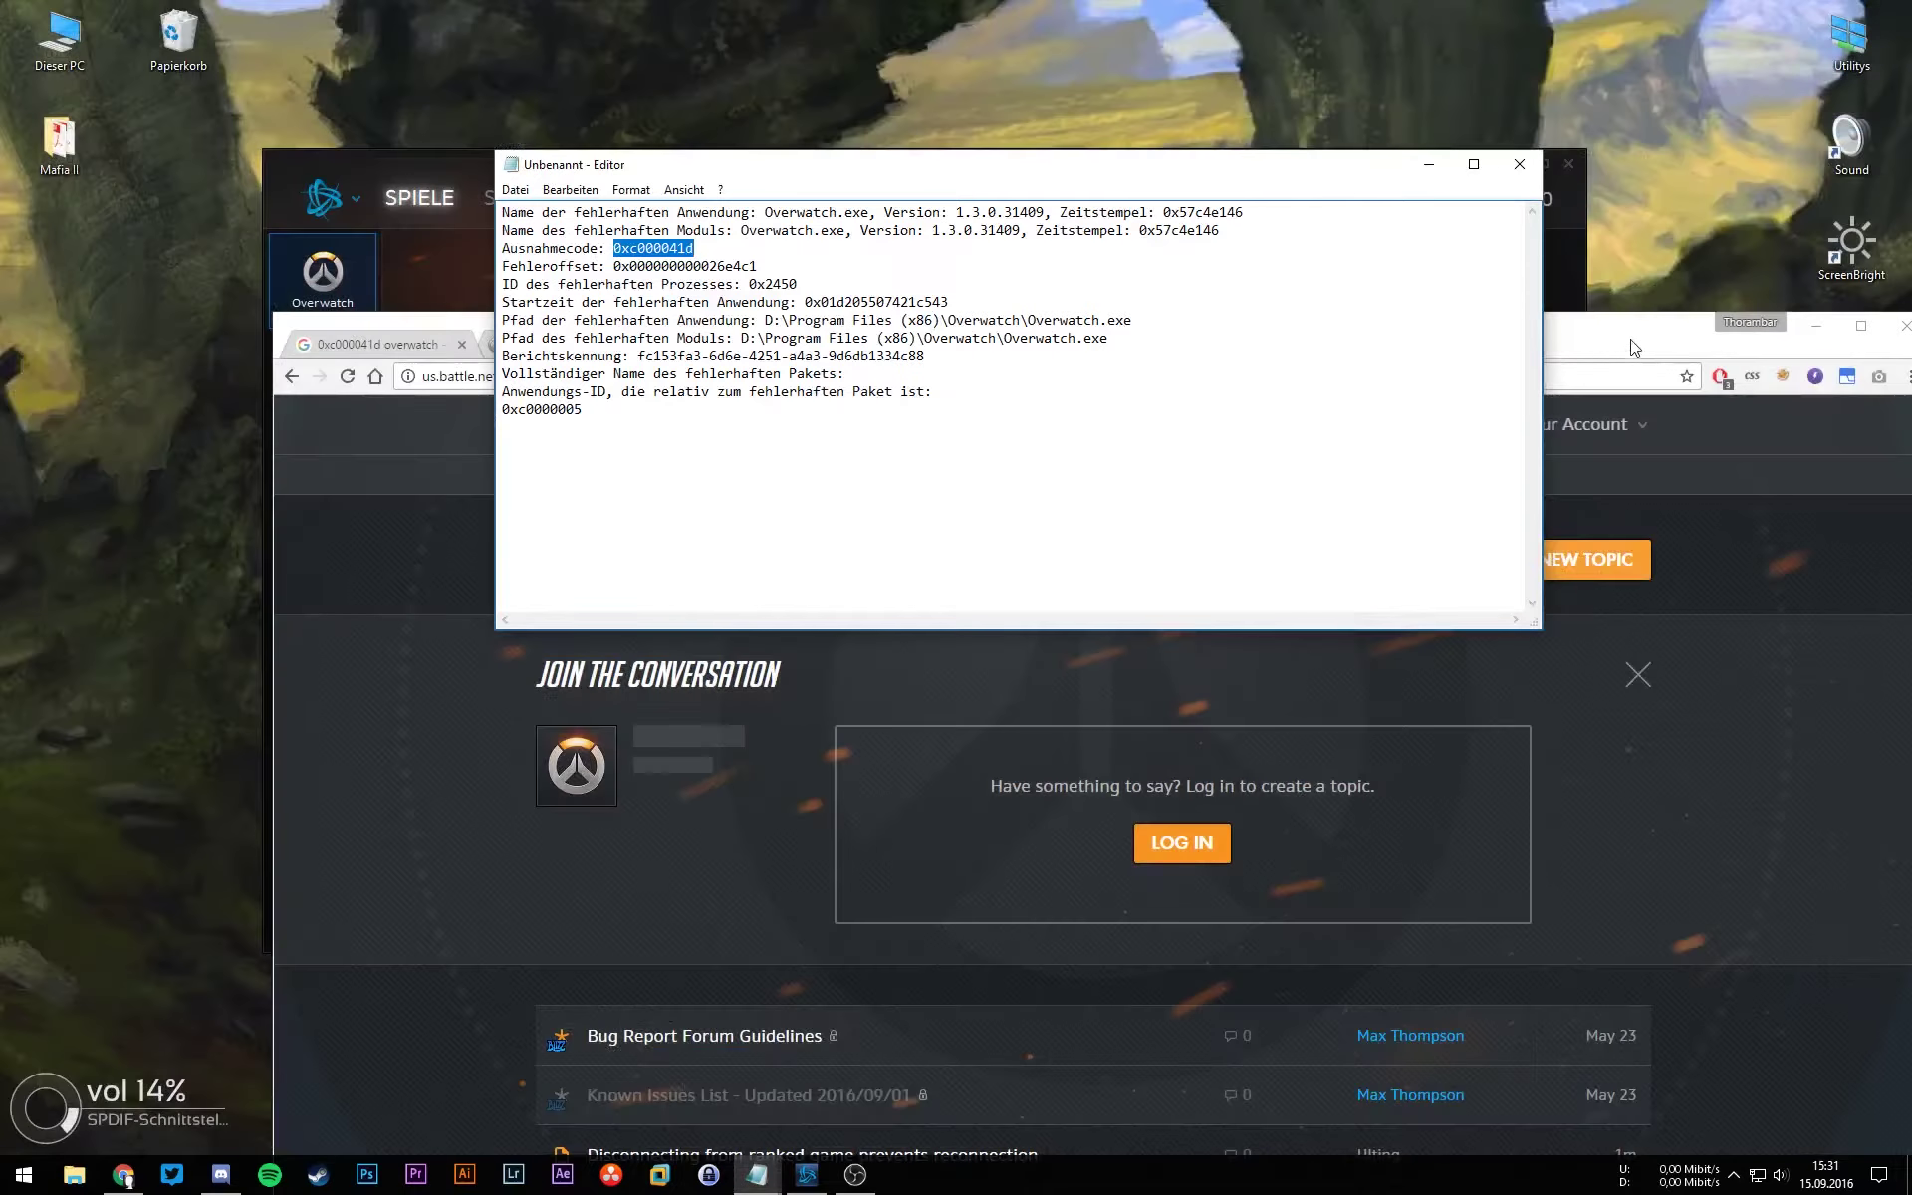
double_click(1634, 346)
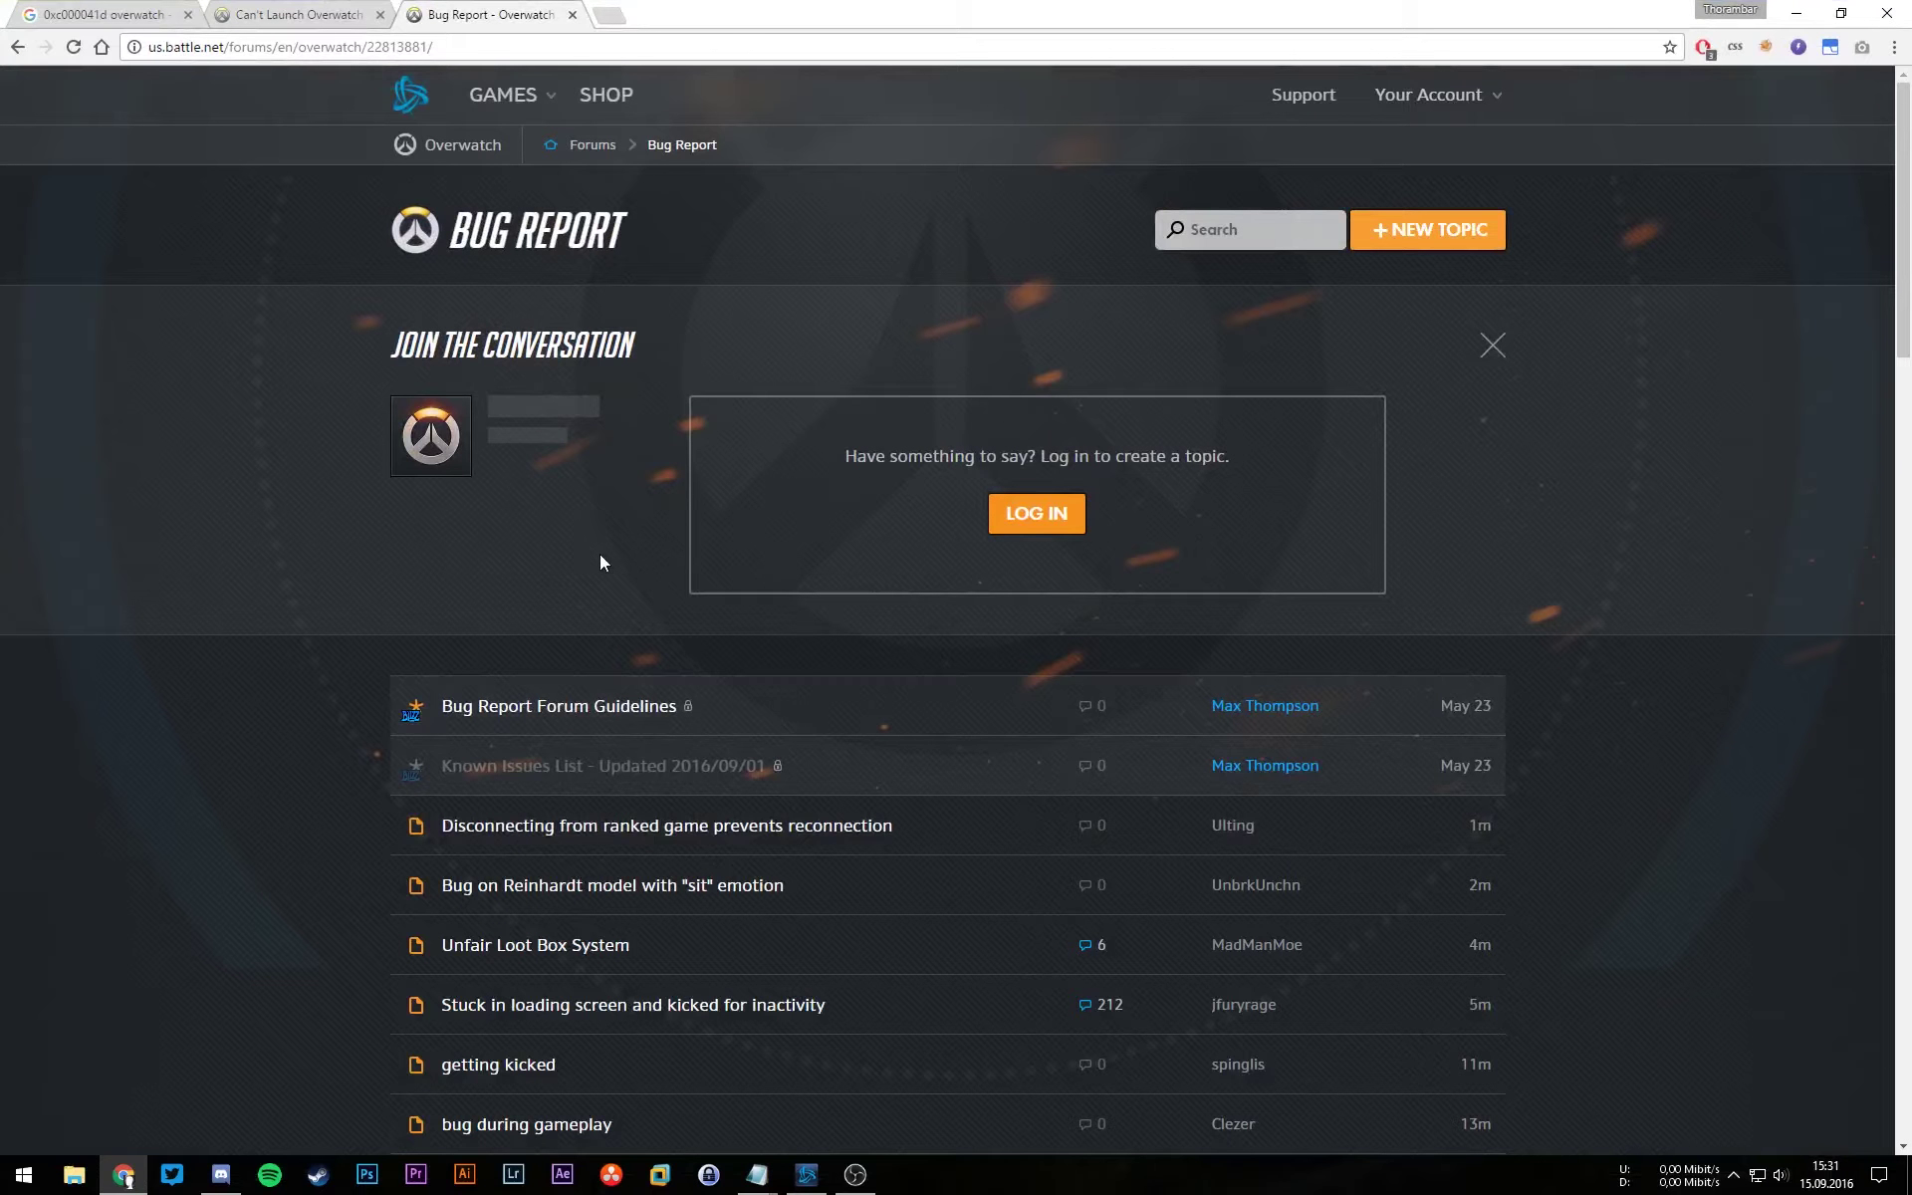
Step: Search Google for "amd bug report" in a new tab, view the results and close the tab
left_click(611, 17)
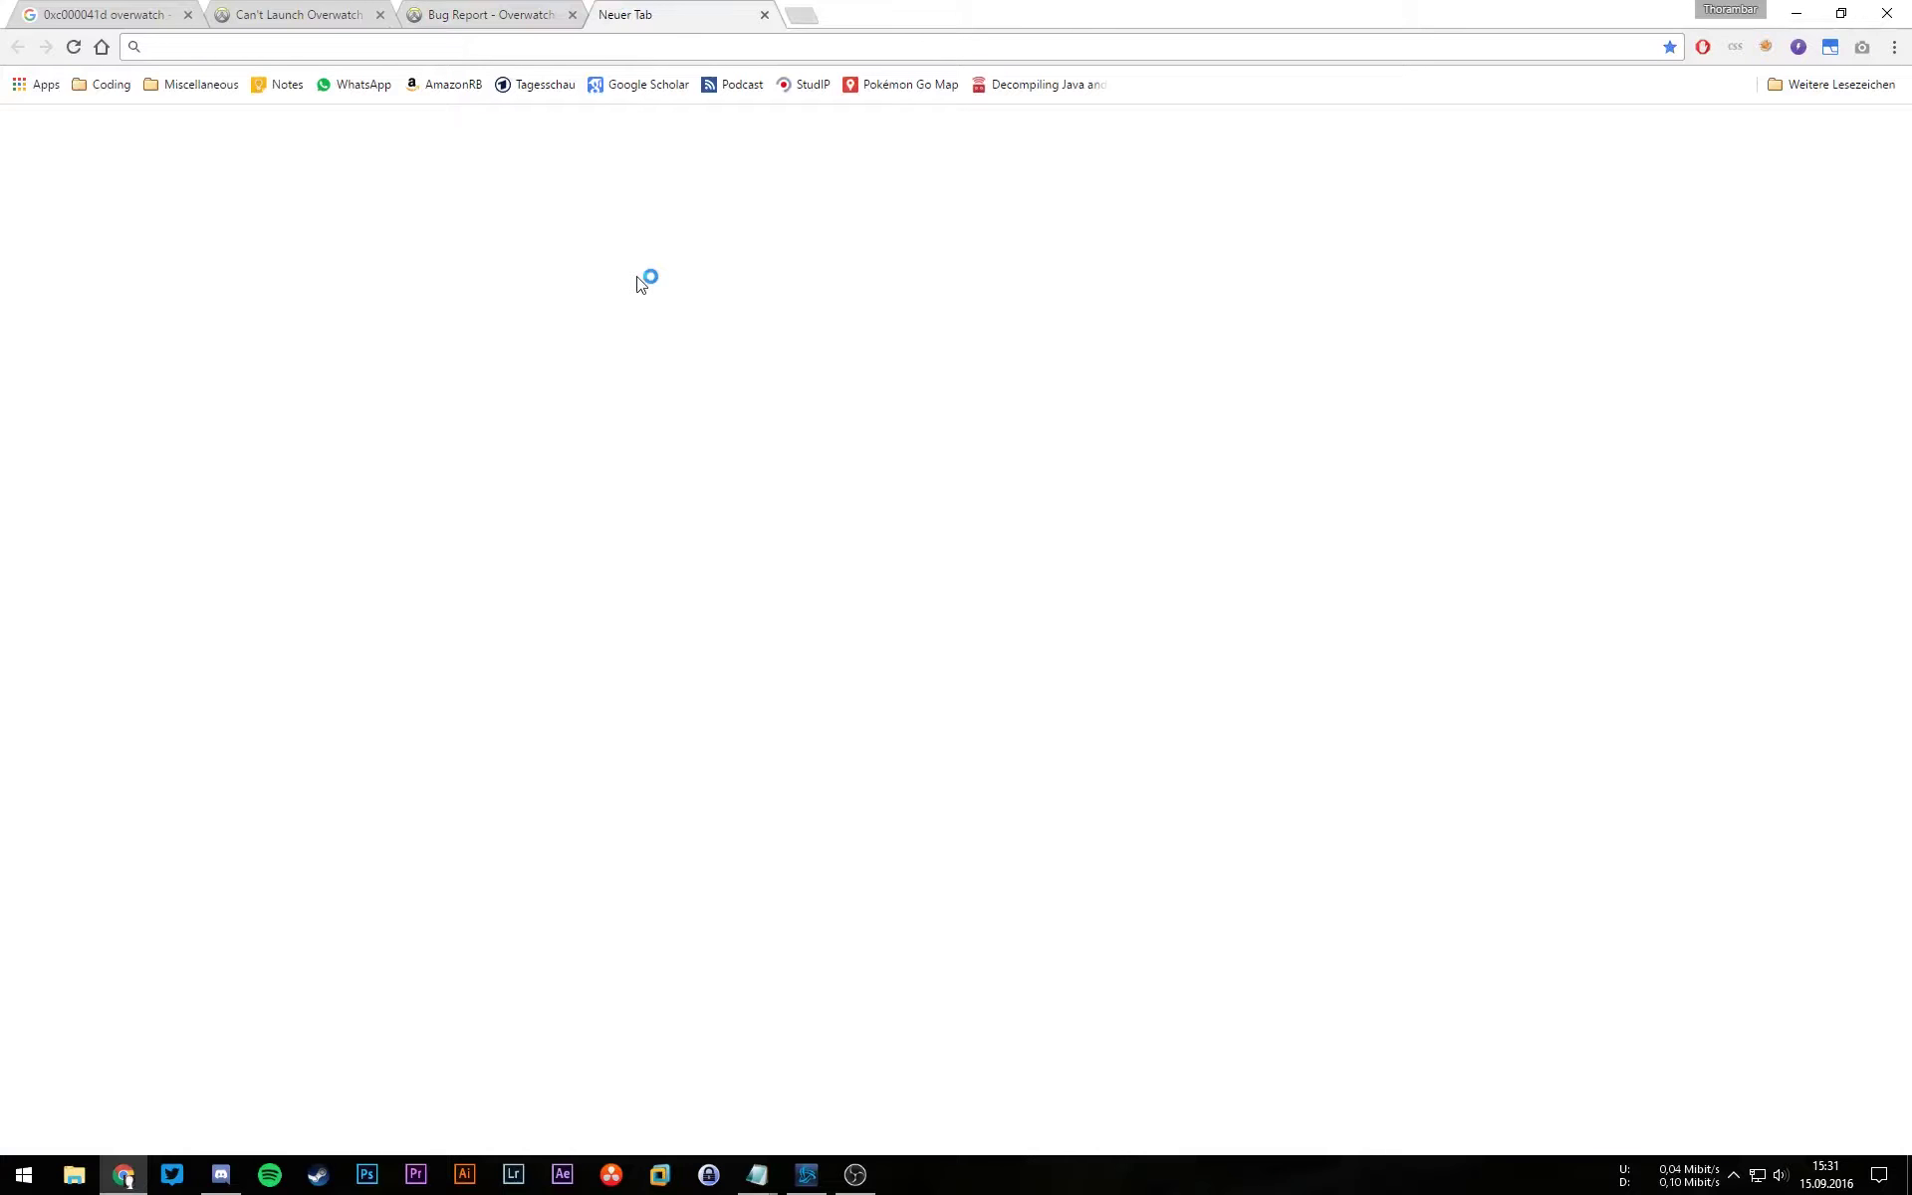
type("amd bugrep")
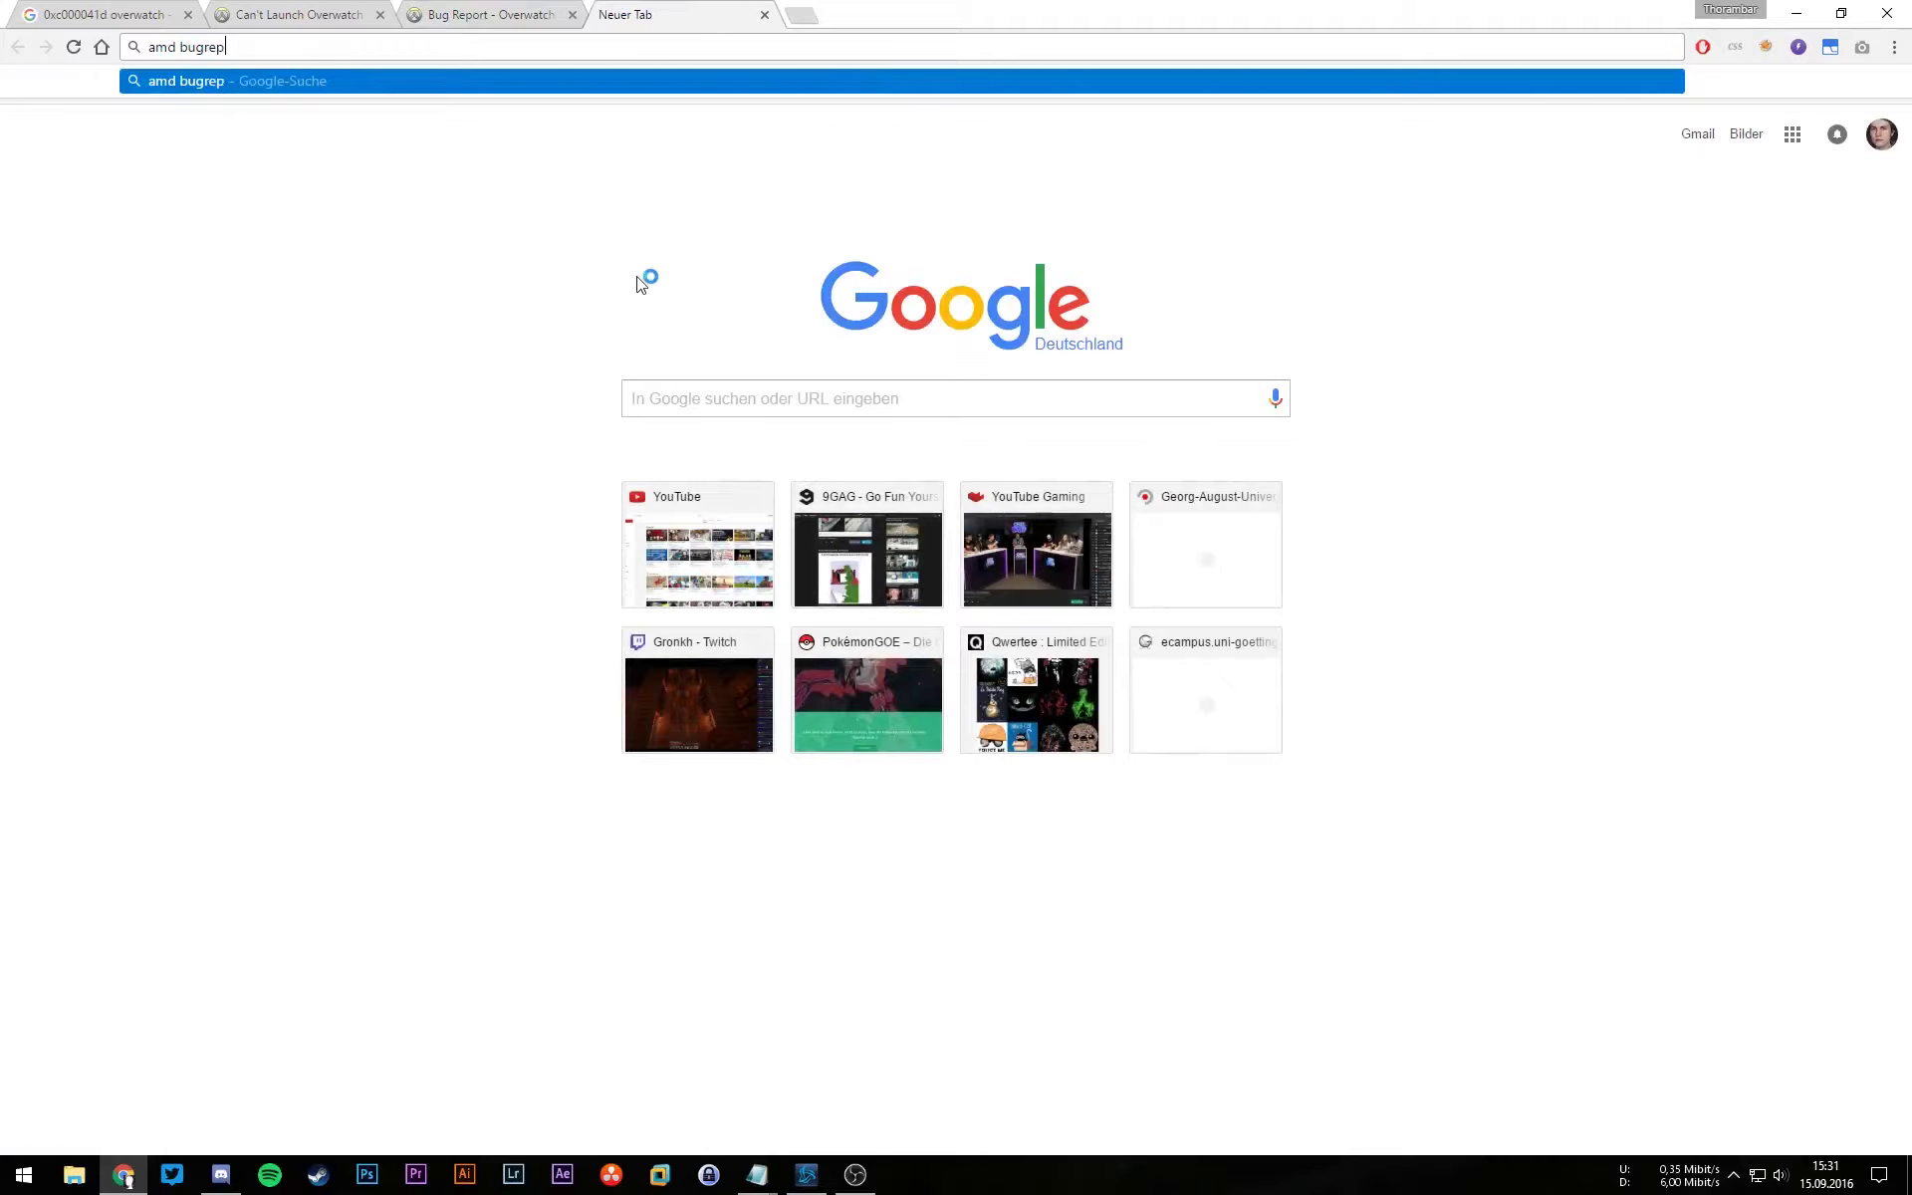
type("ort")
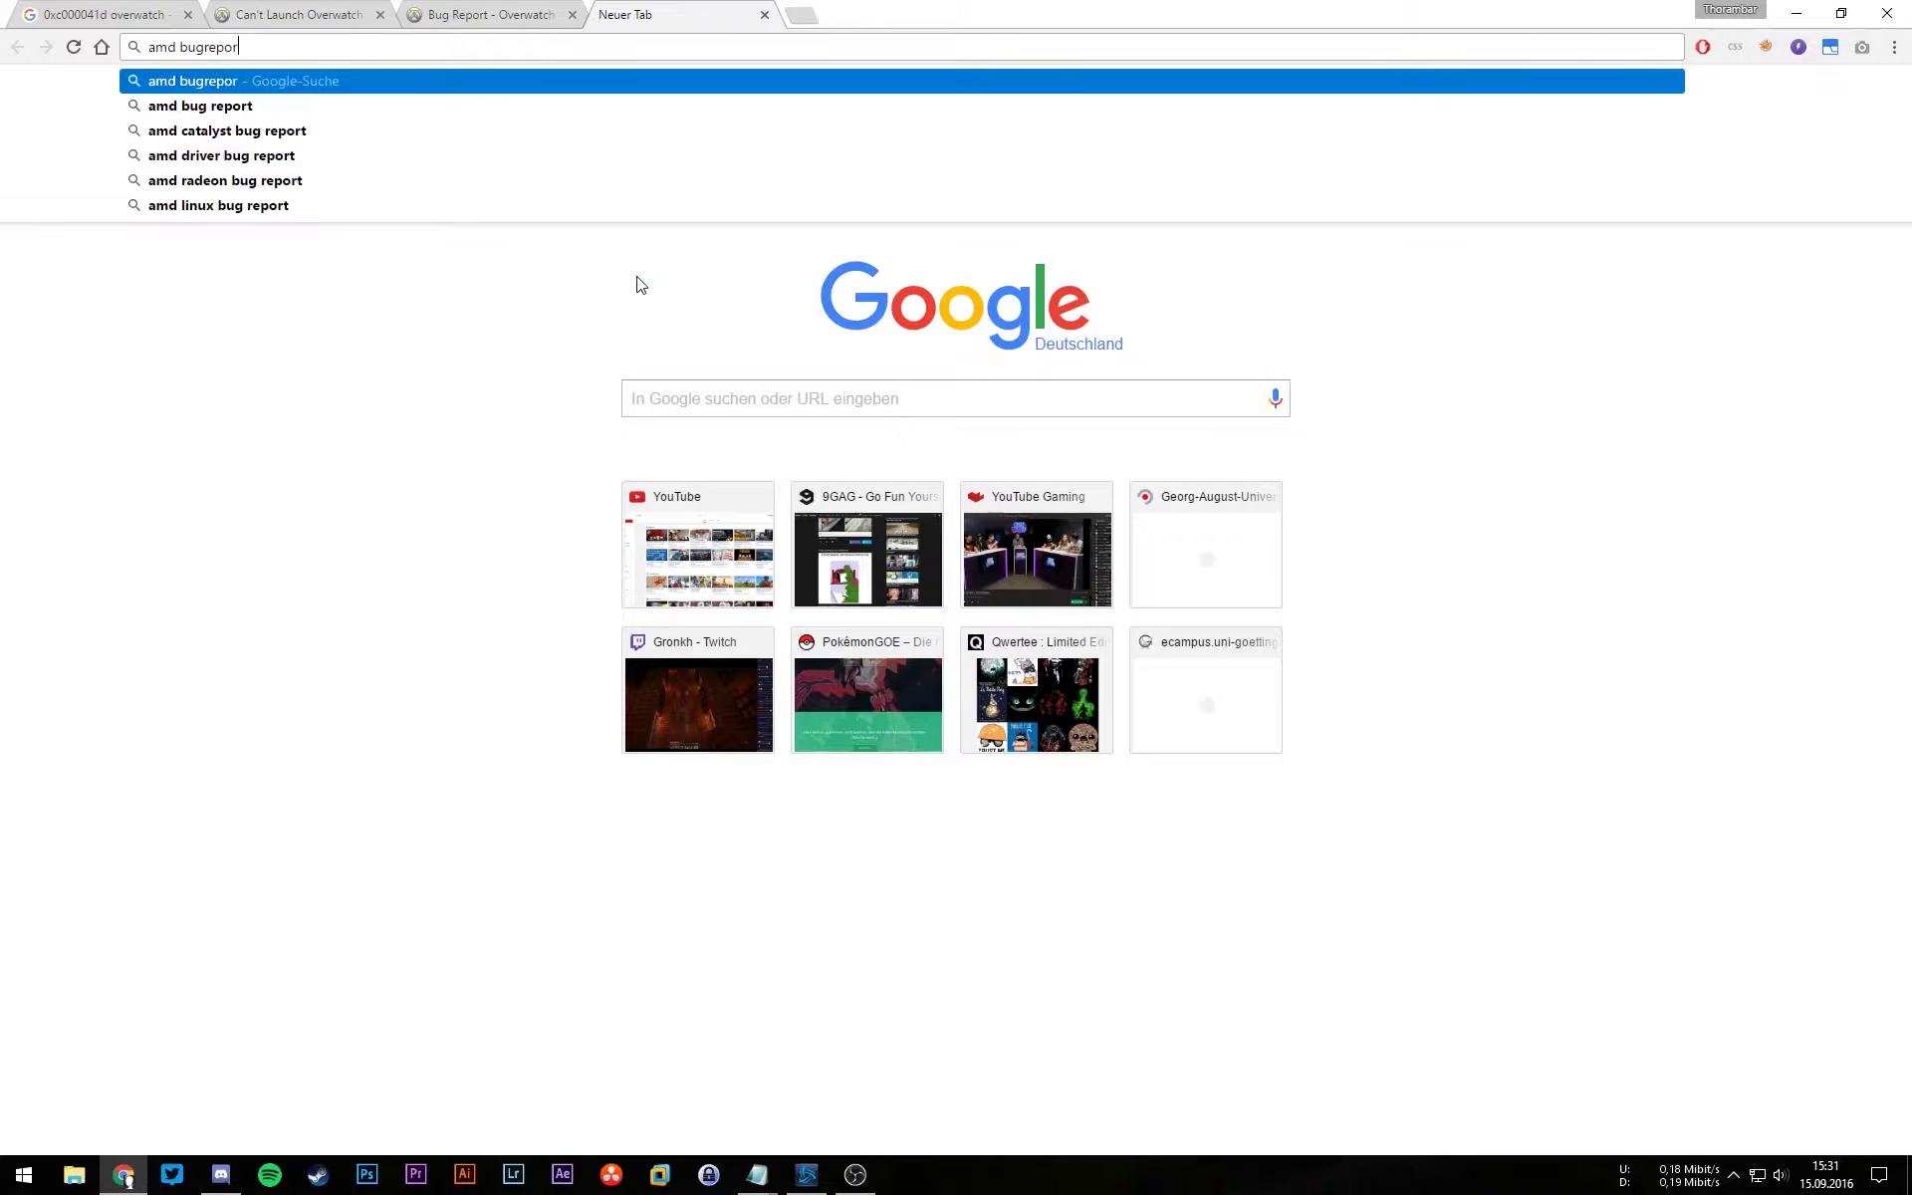
key("Return")
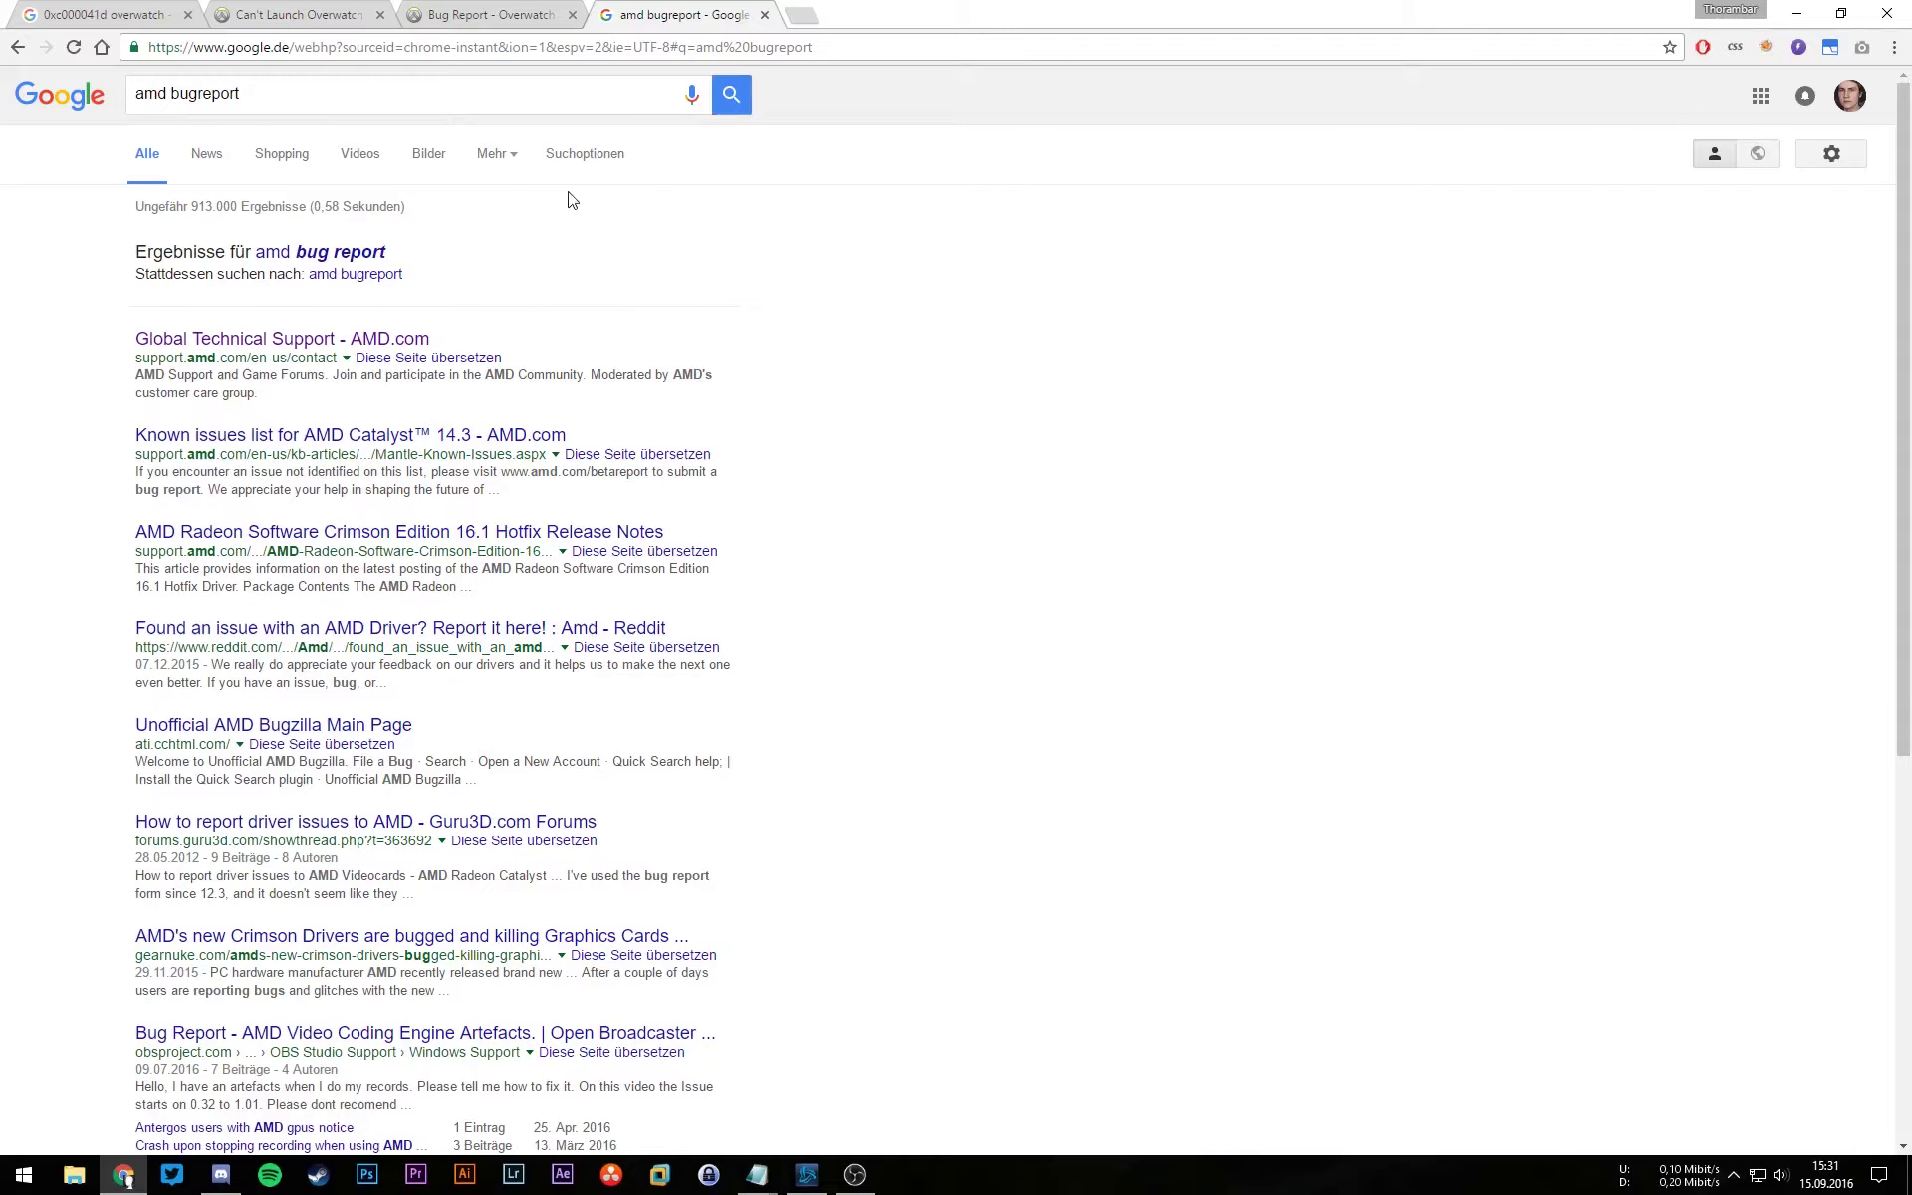
left_click(340, 253)
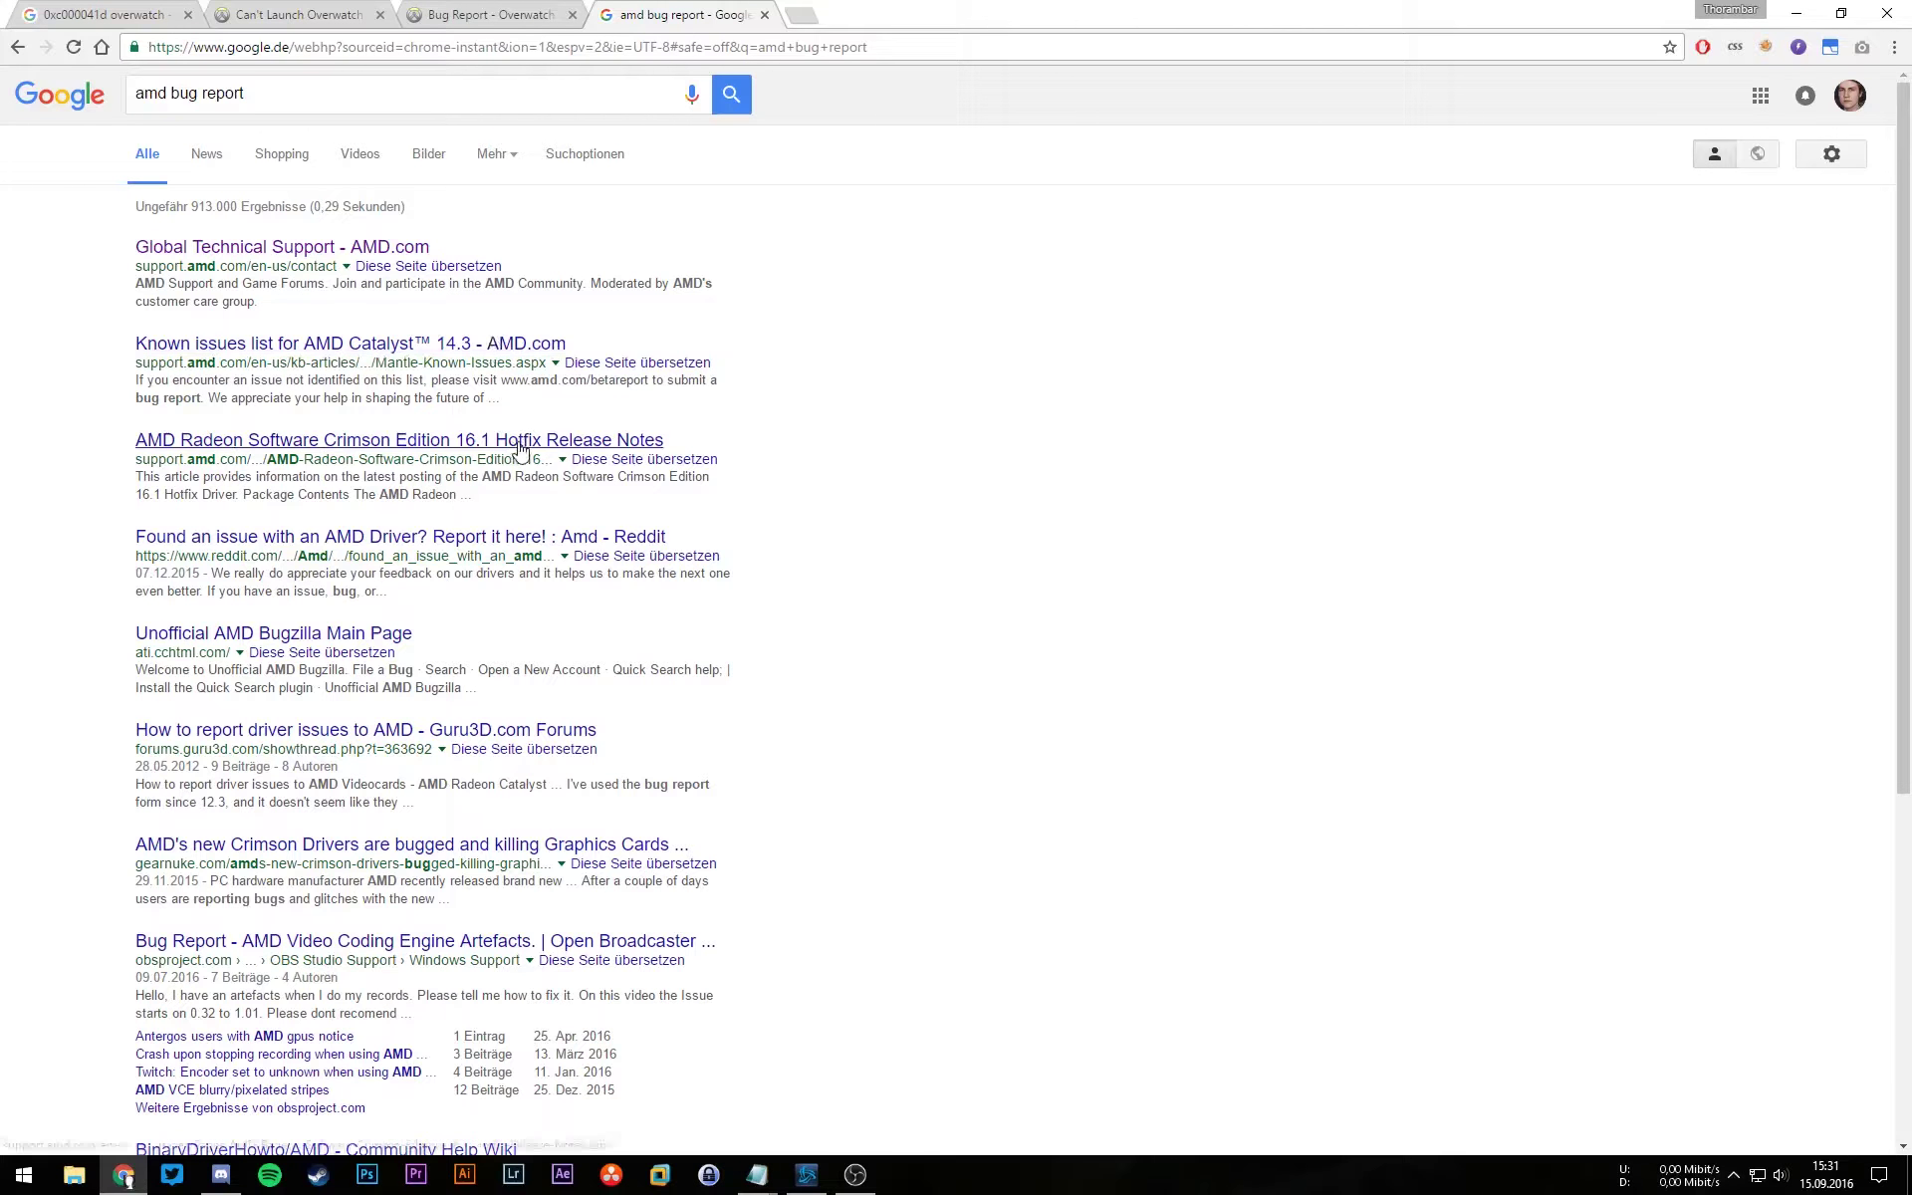
left_click(764, 15)
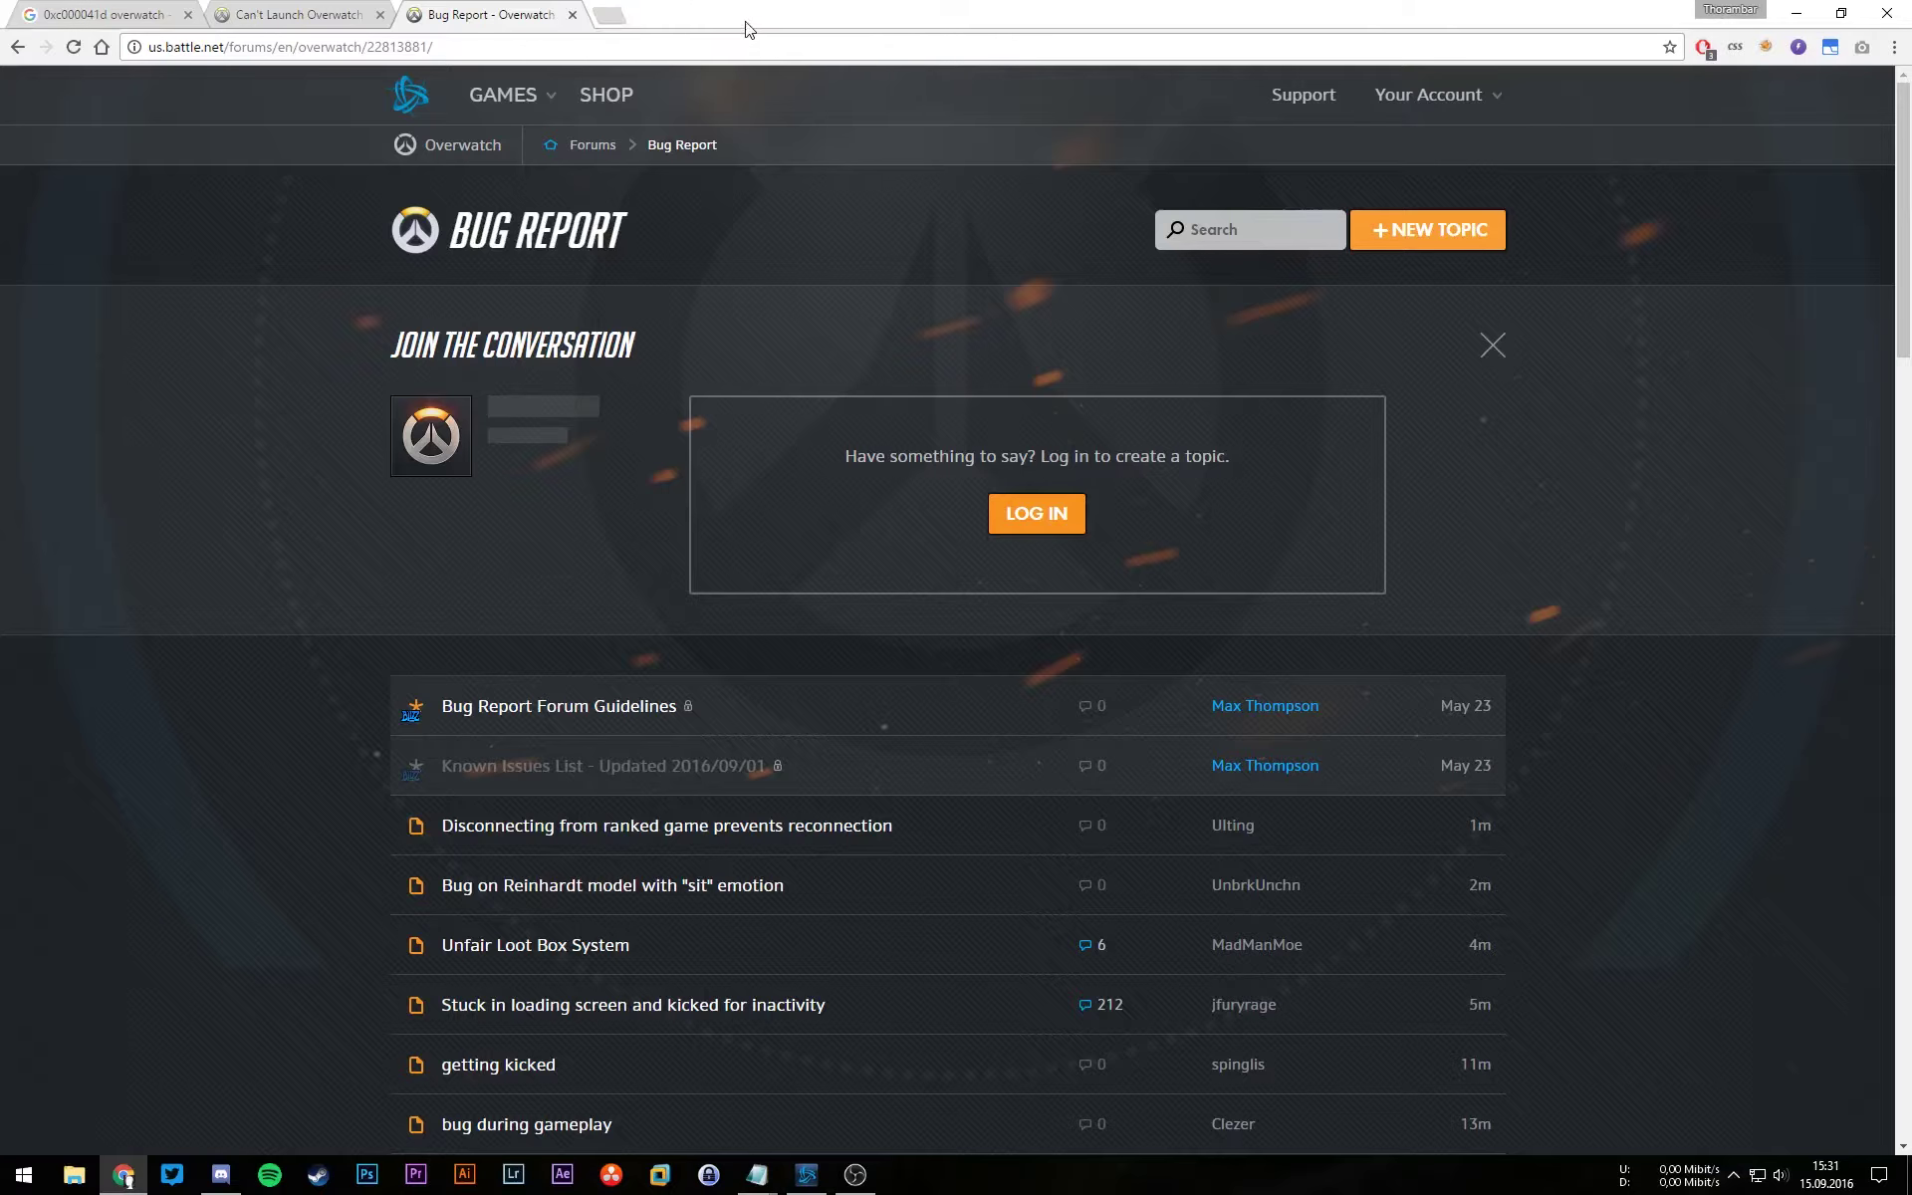
Step: Search Google for "pastebin" in a new tab and open Pastebin.com
left_click(617, 14)
type("pos")
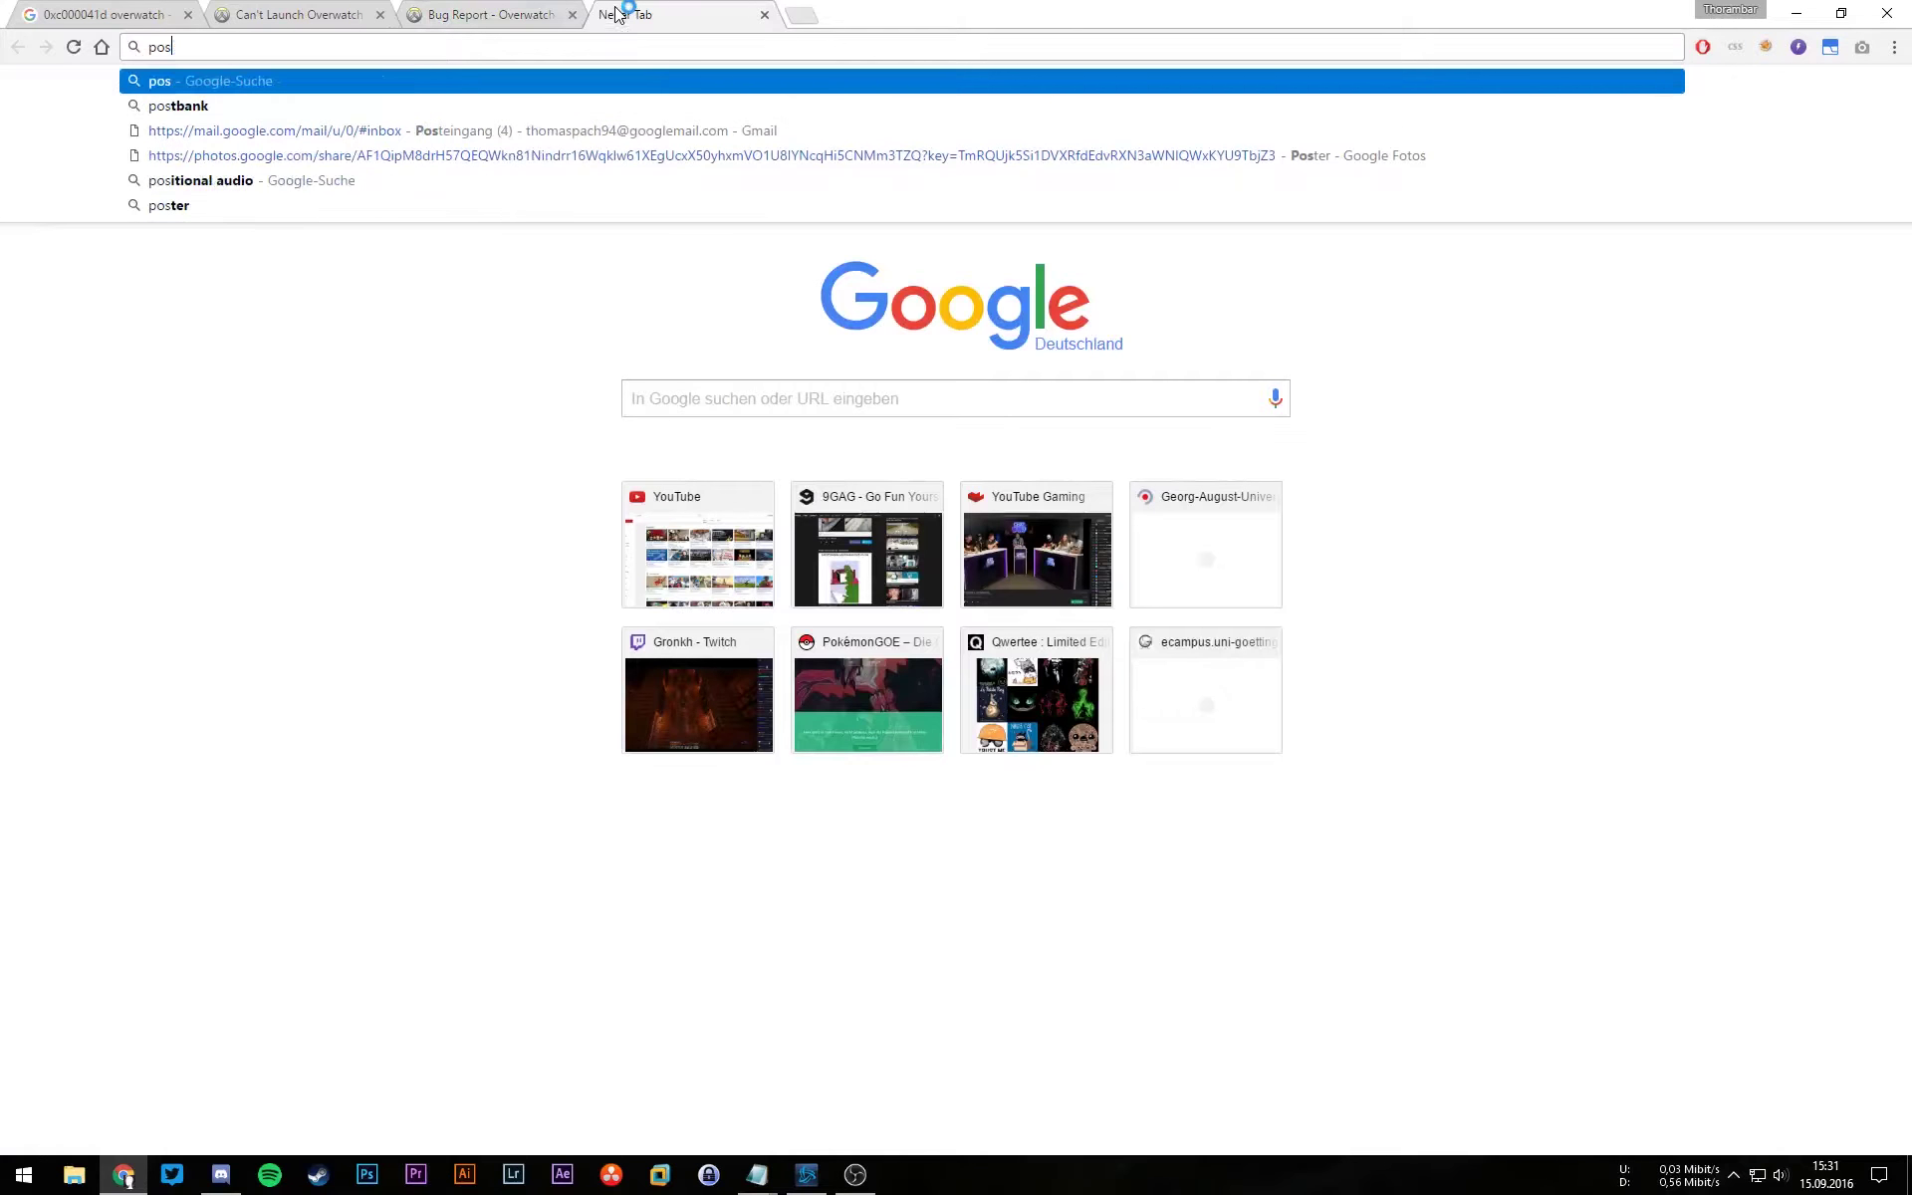
type("tebin")
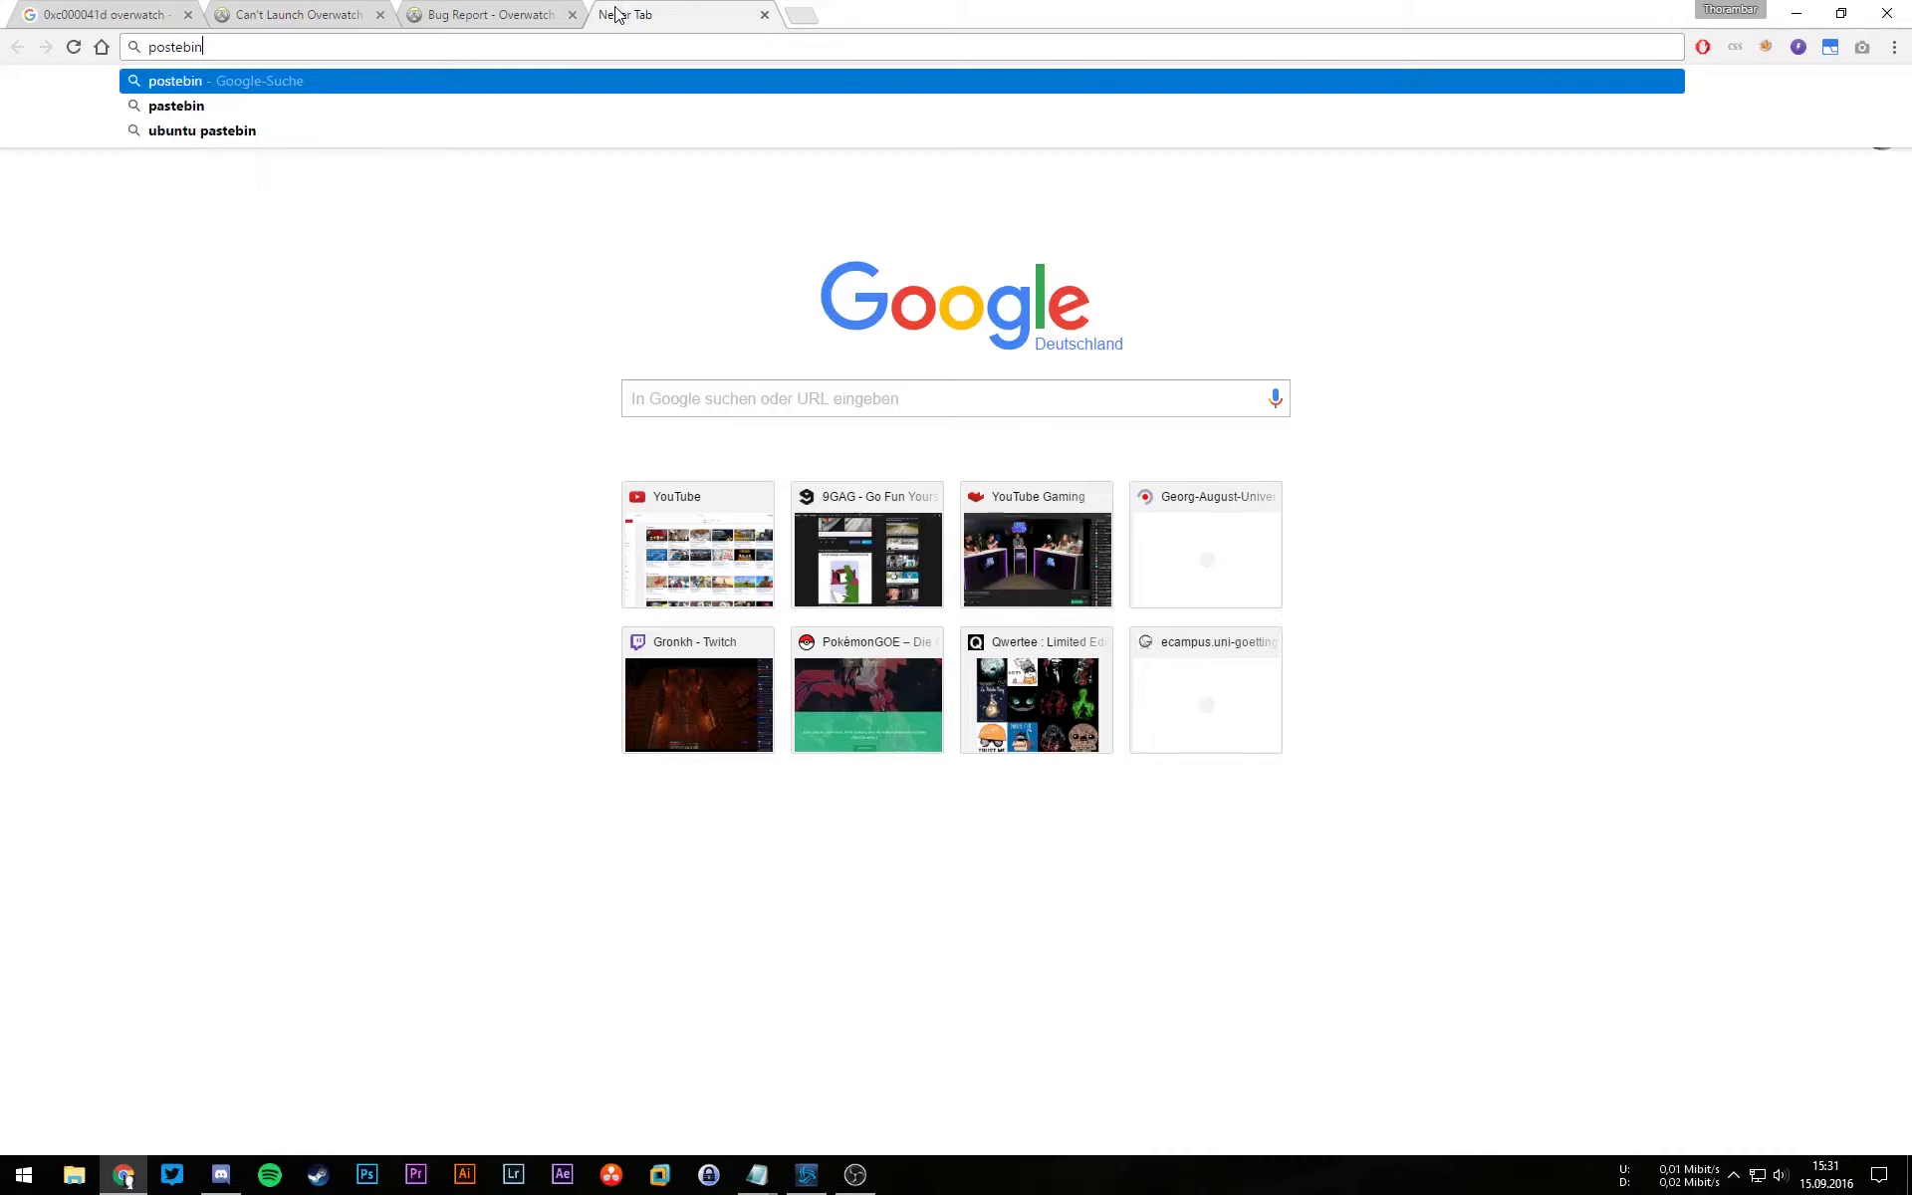
key("Down")
key("Return")
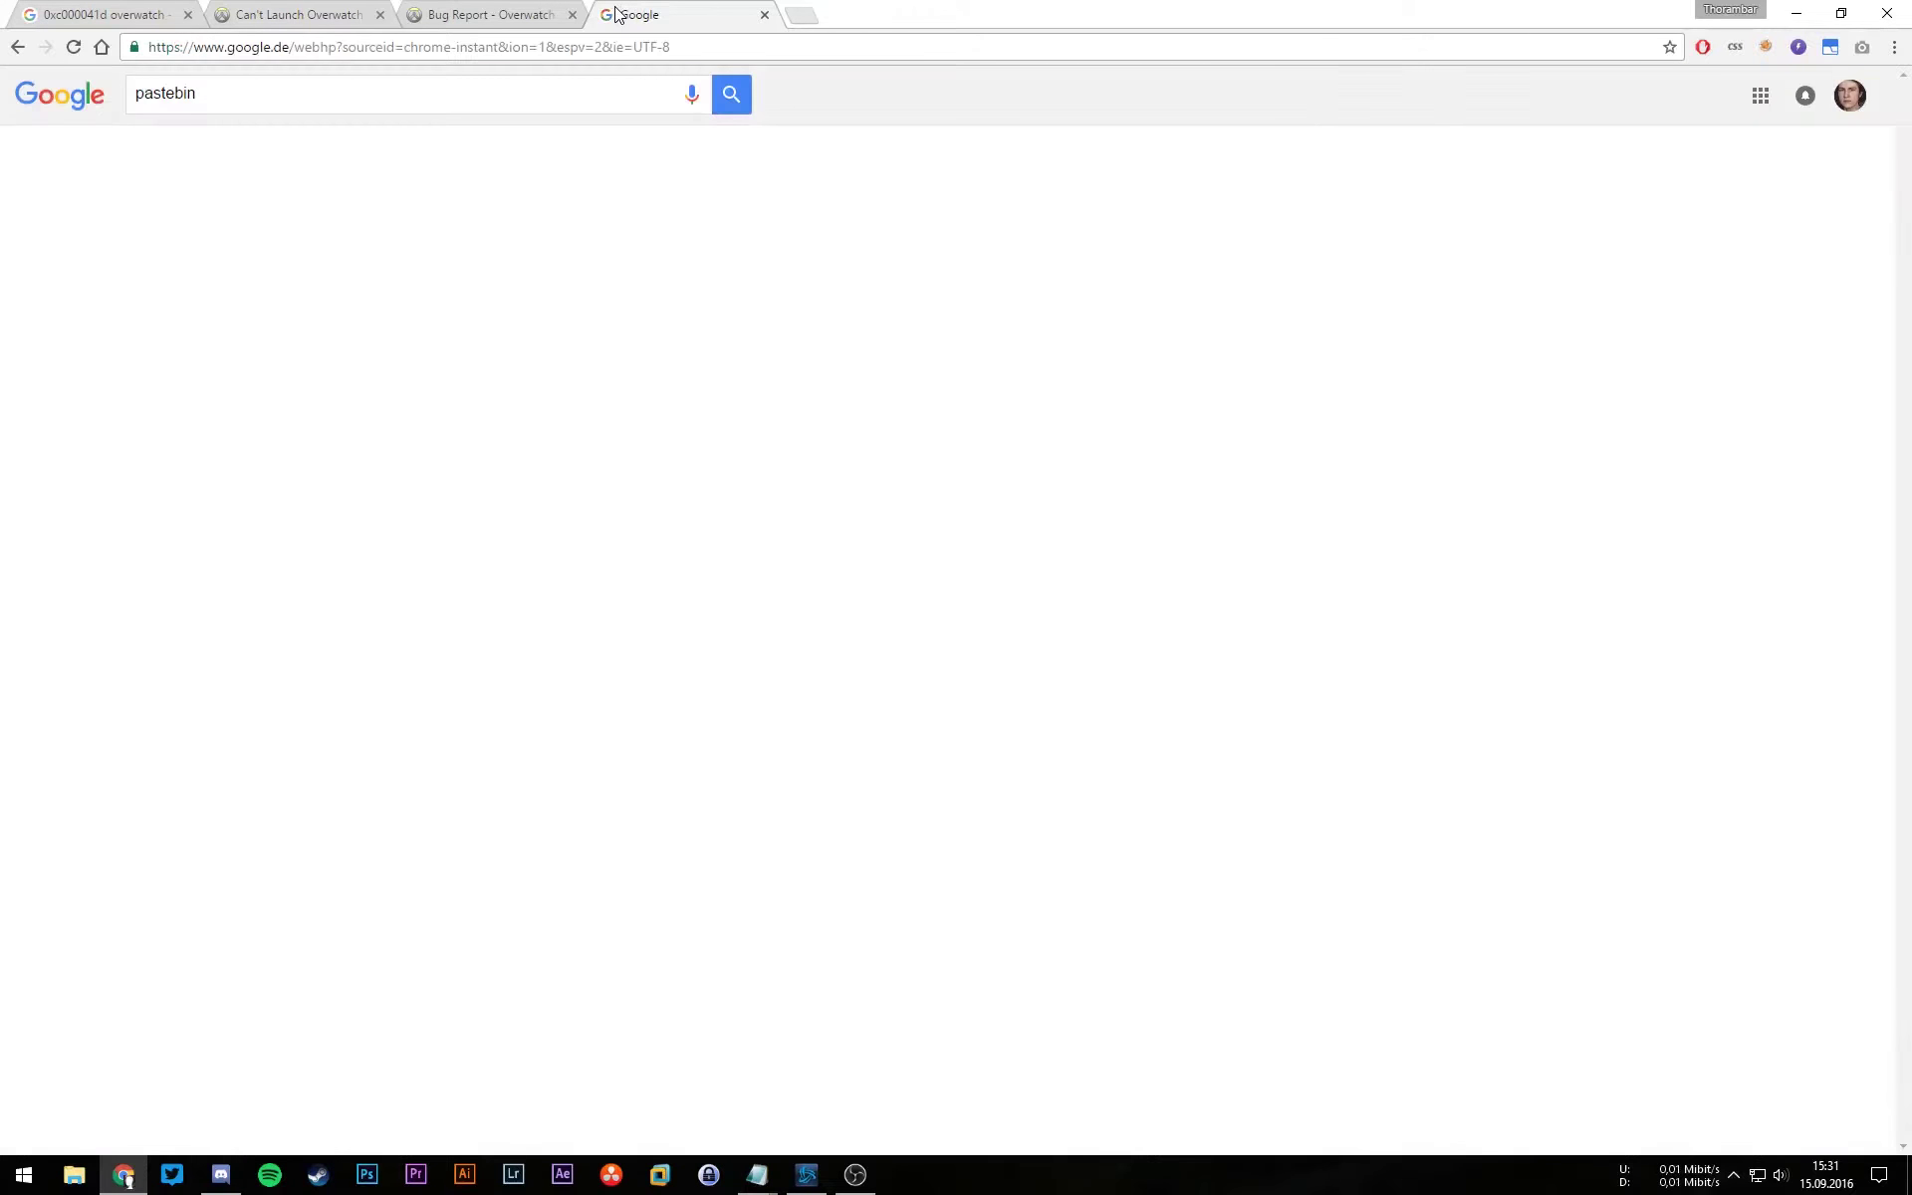
left_click(335, 245)
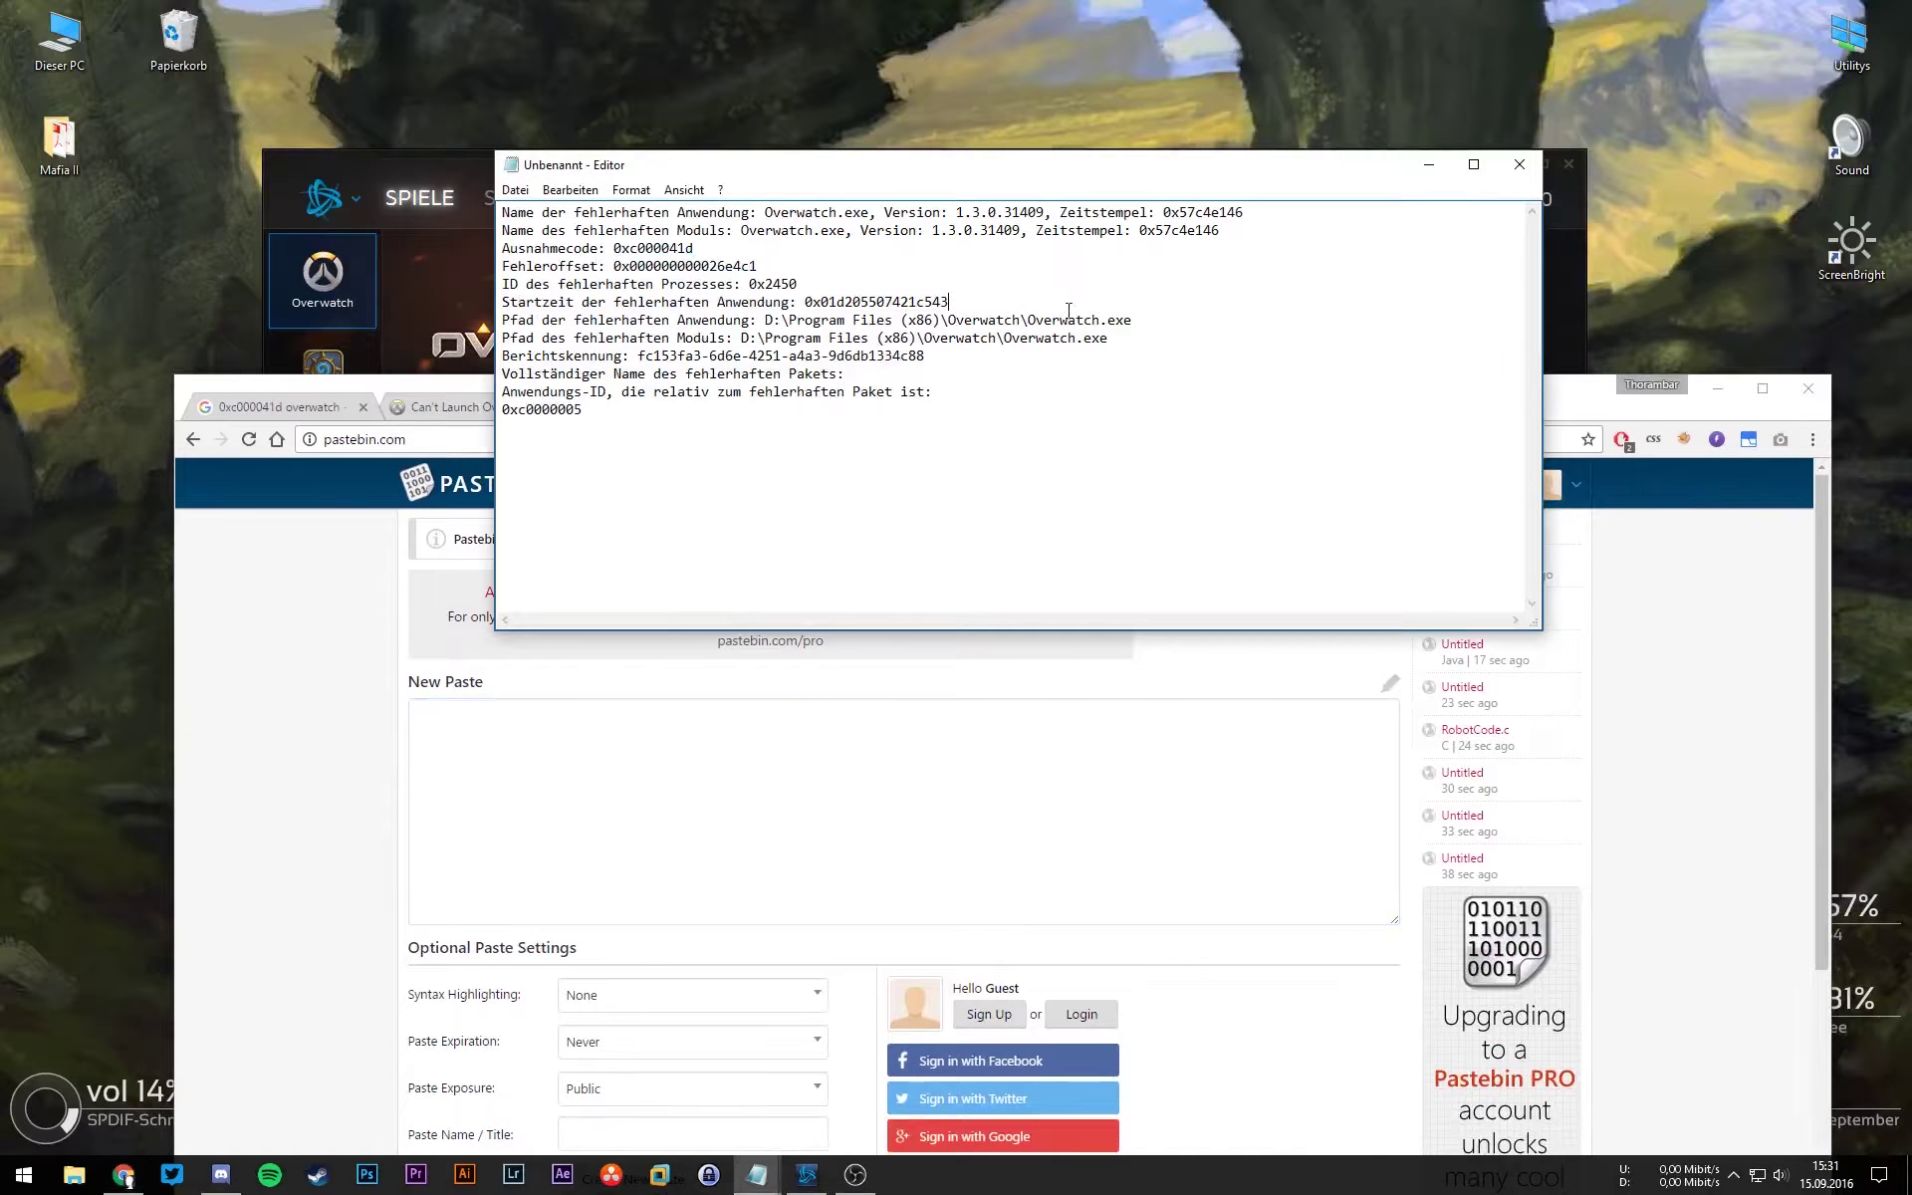
Step: Copy the complete Overwatch crash report from the Editor note into the New Paste field on Pastebin and create the paste
key("ctrl+a")
key("ctrl+c")
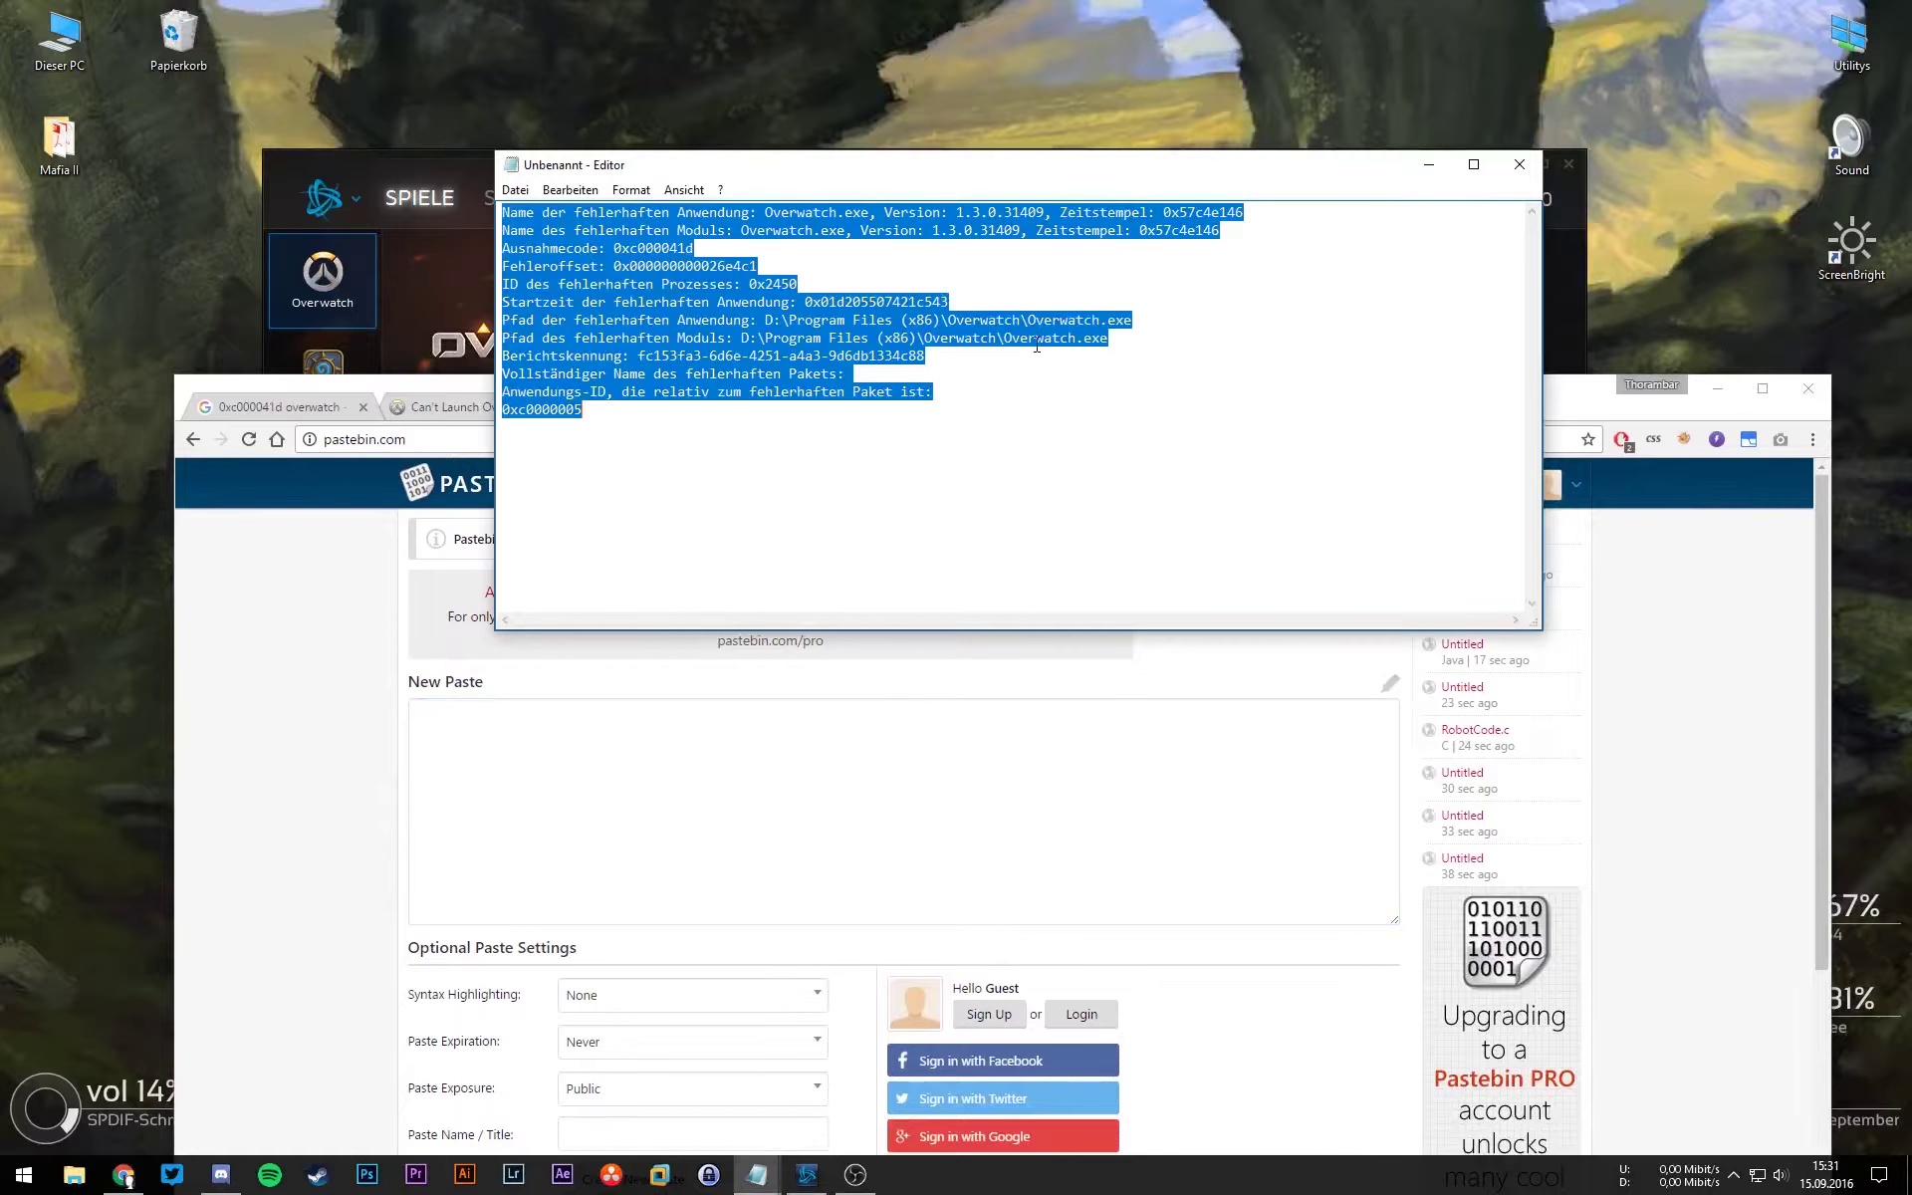
left_click(453, 517)
double_click(1165, 403)
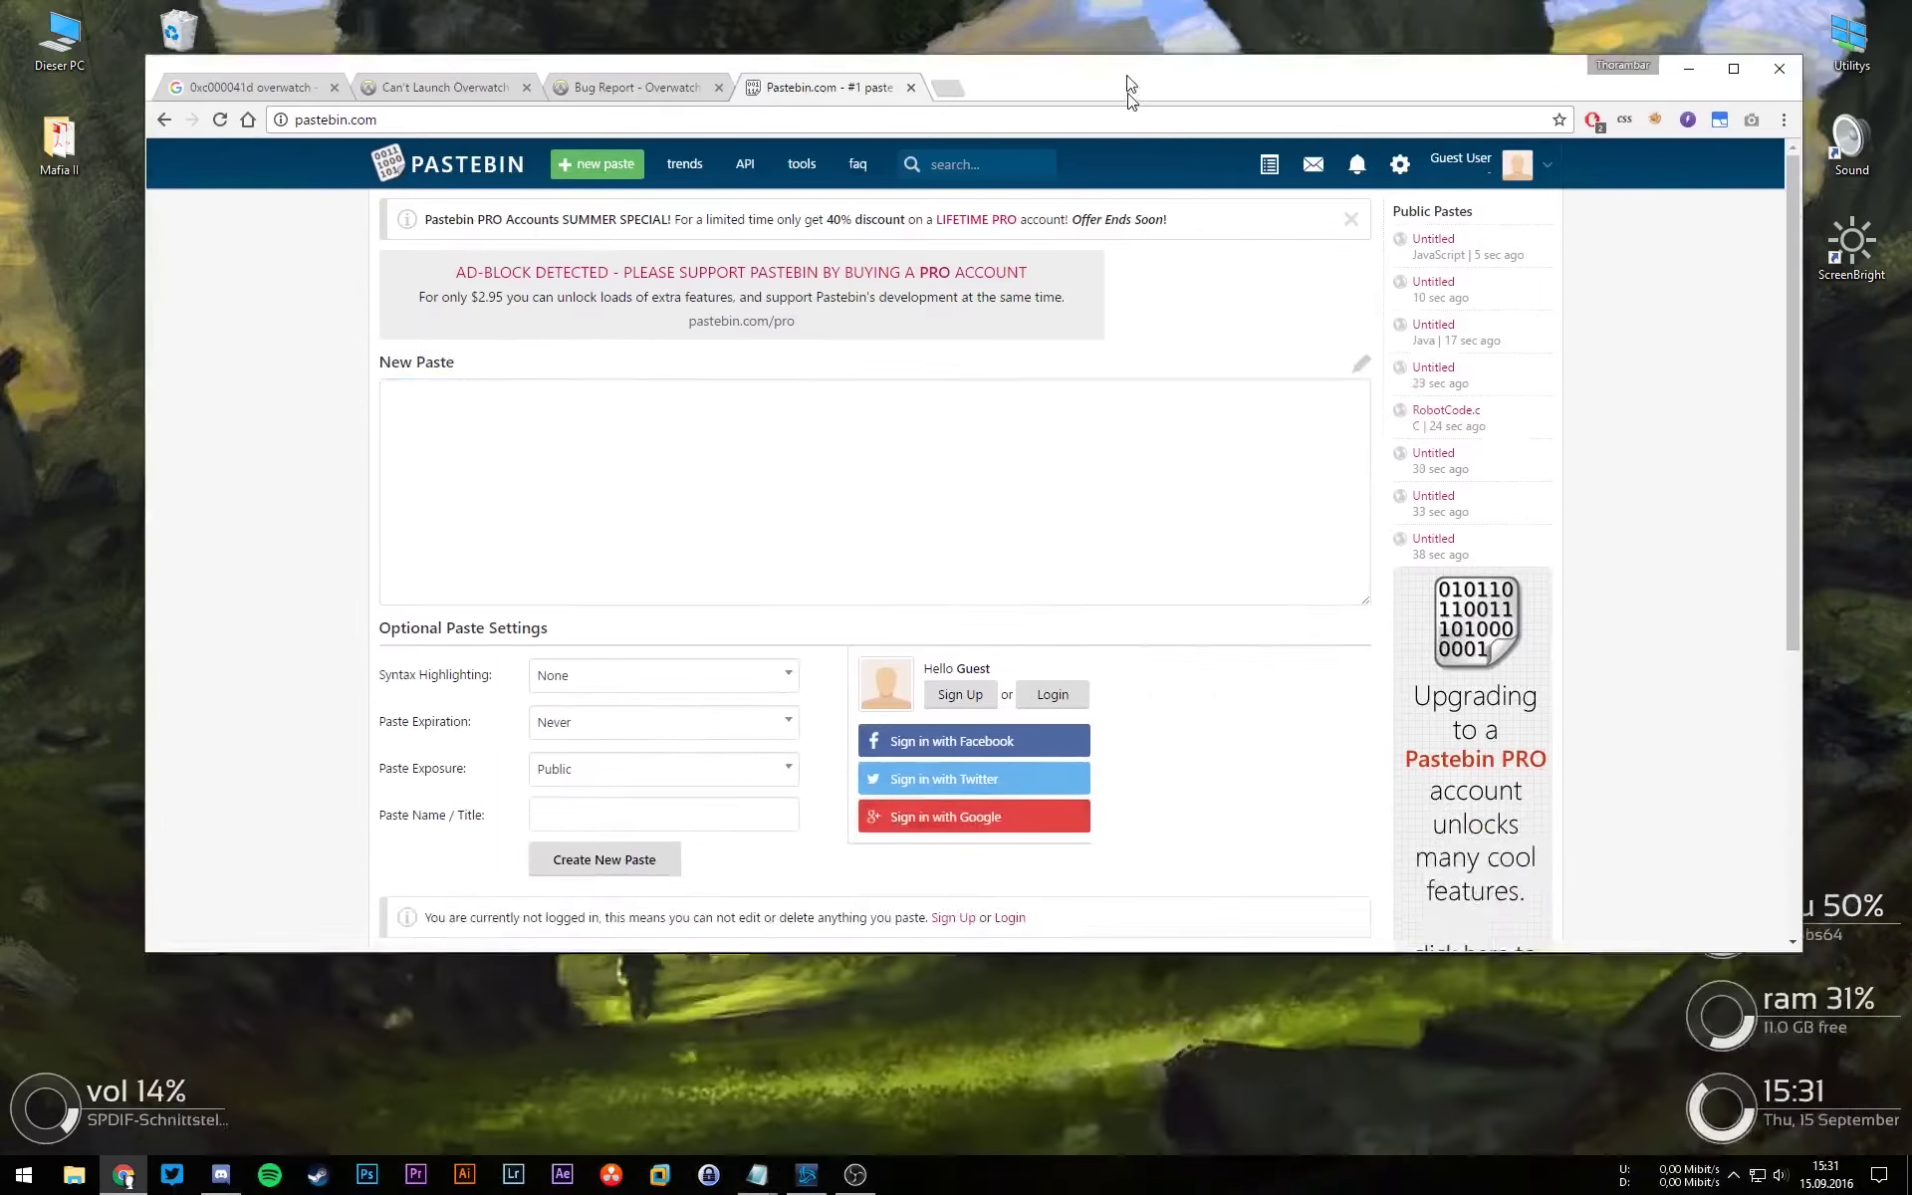
left_click(719, 385)
key("ctrl+v")
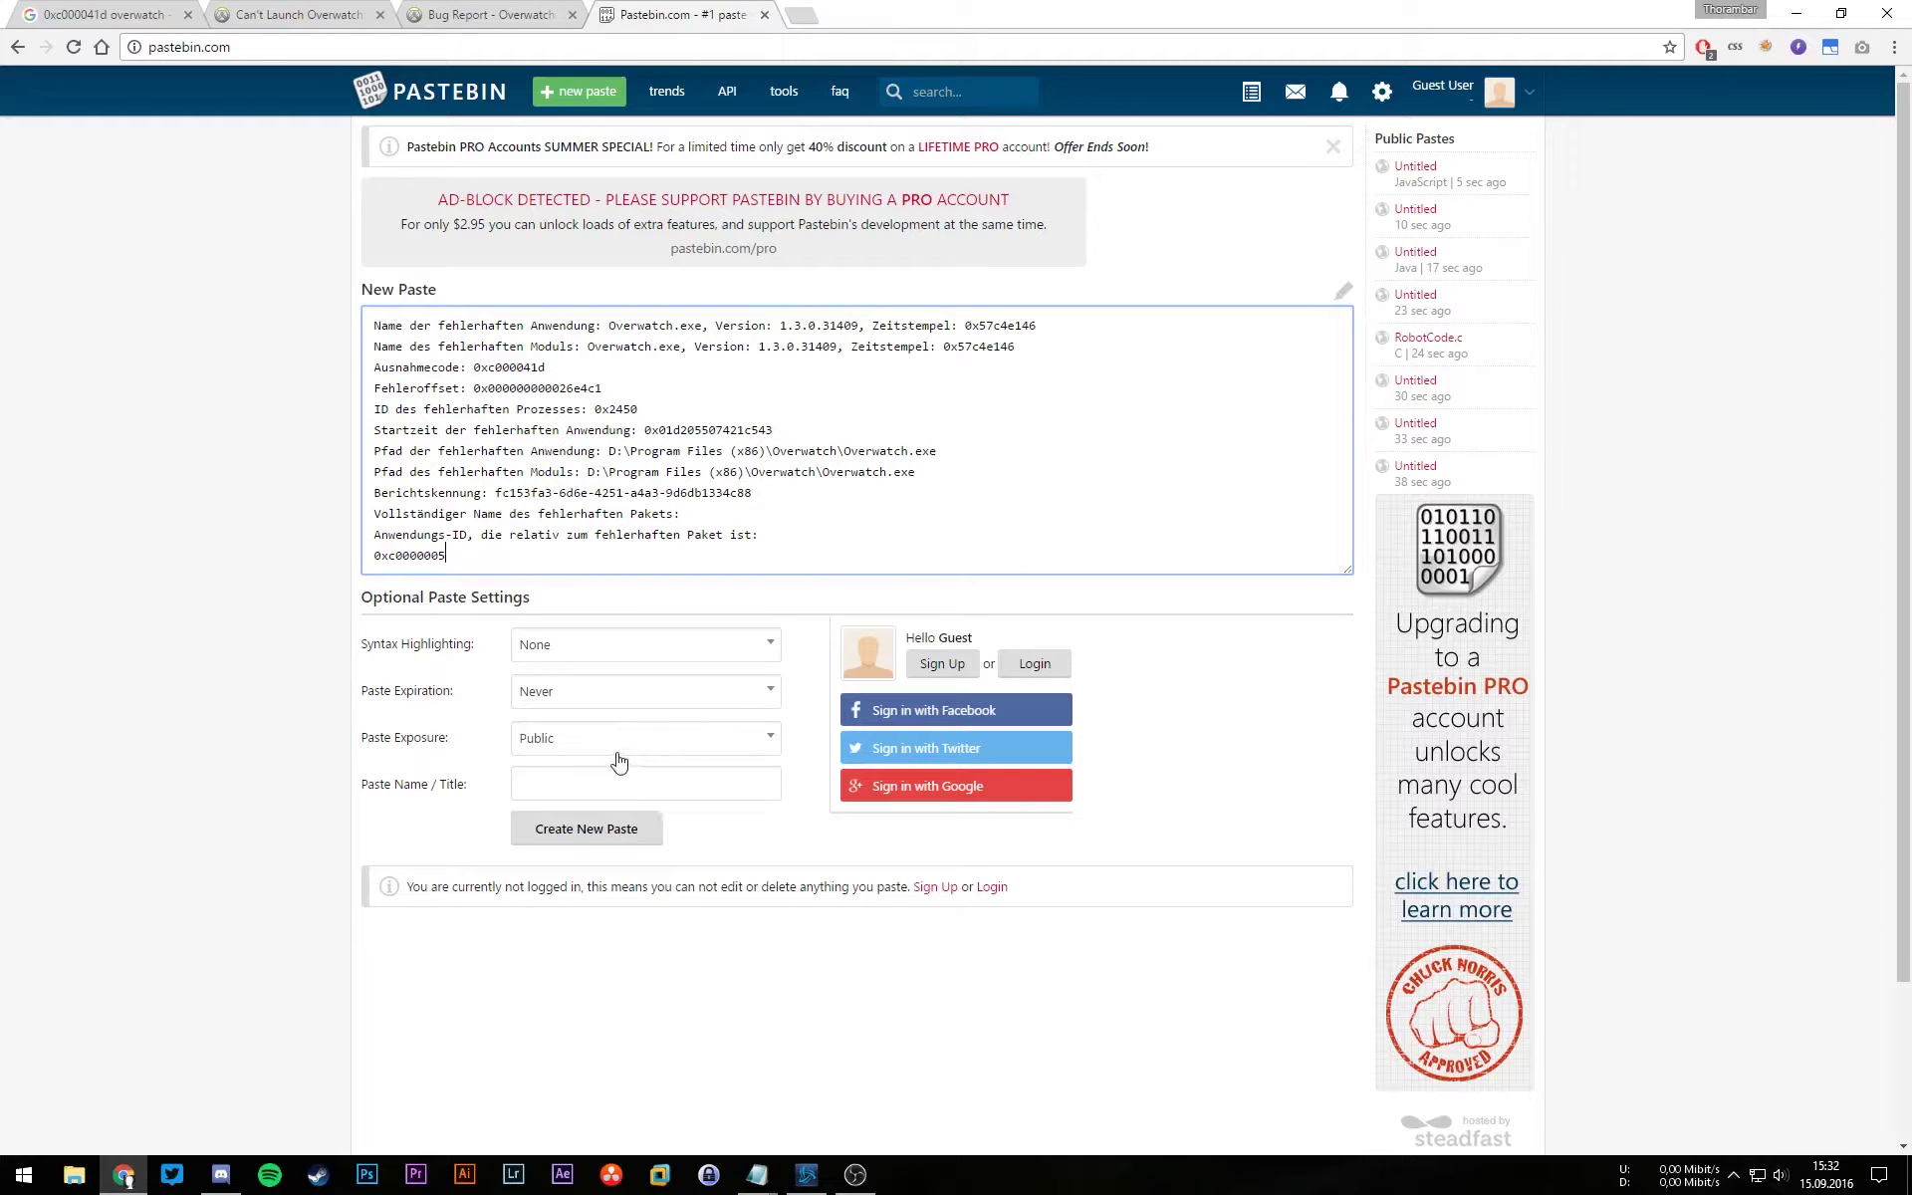
left_click(601, 847)
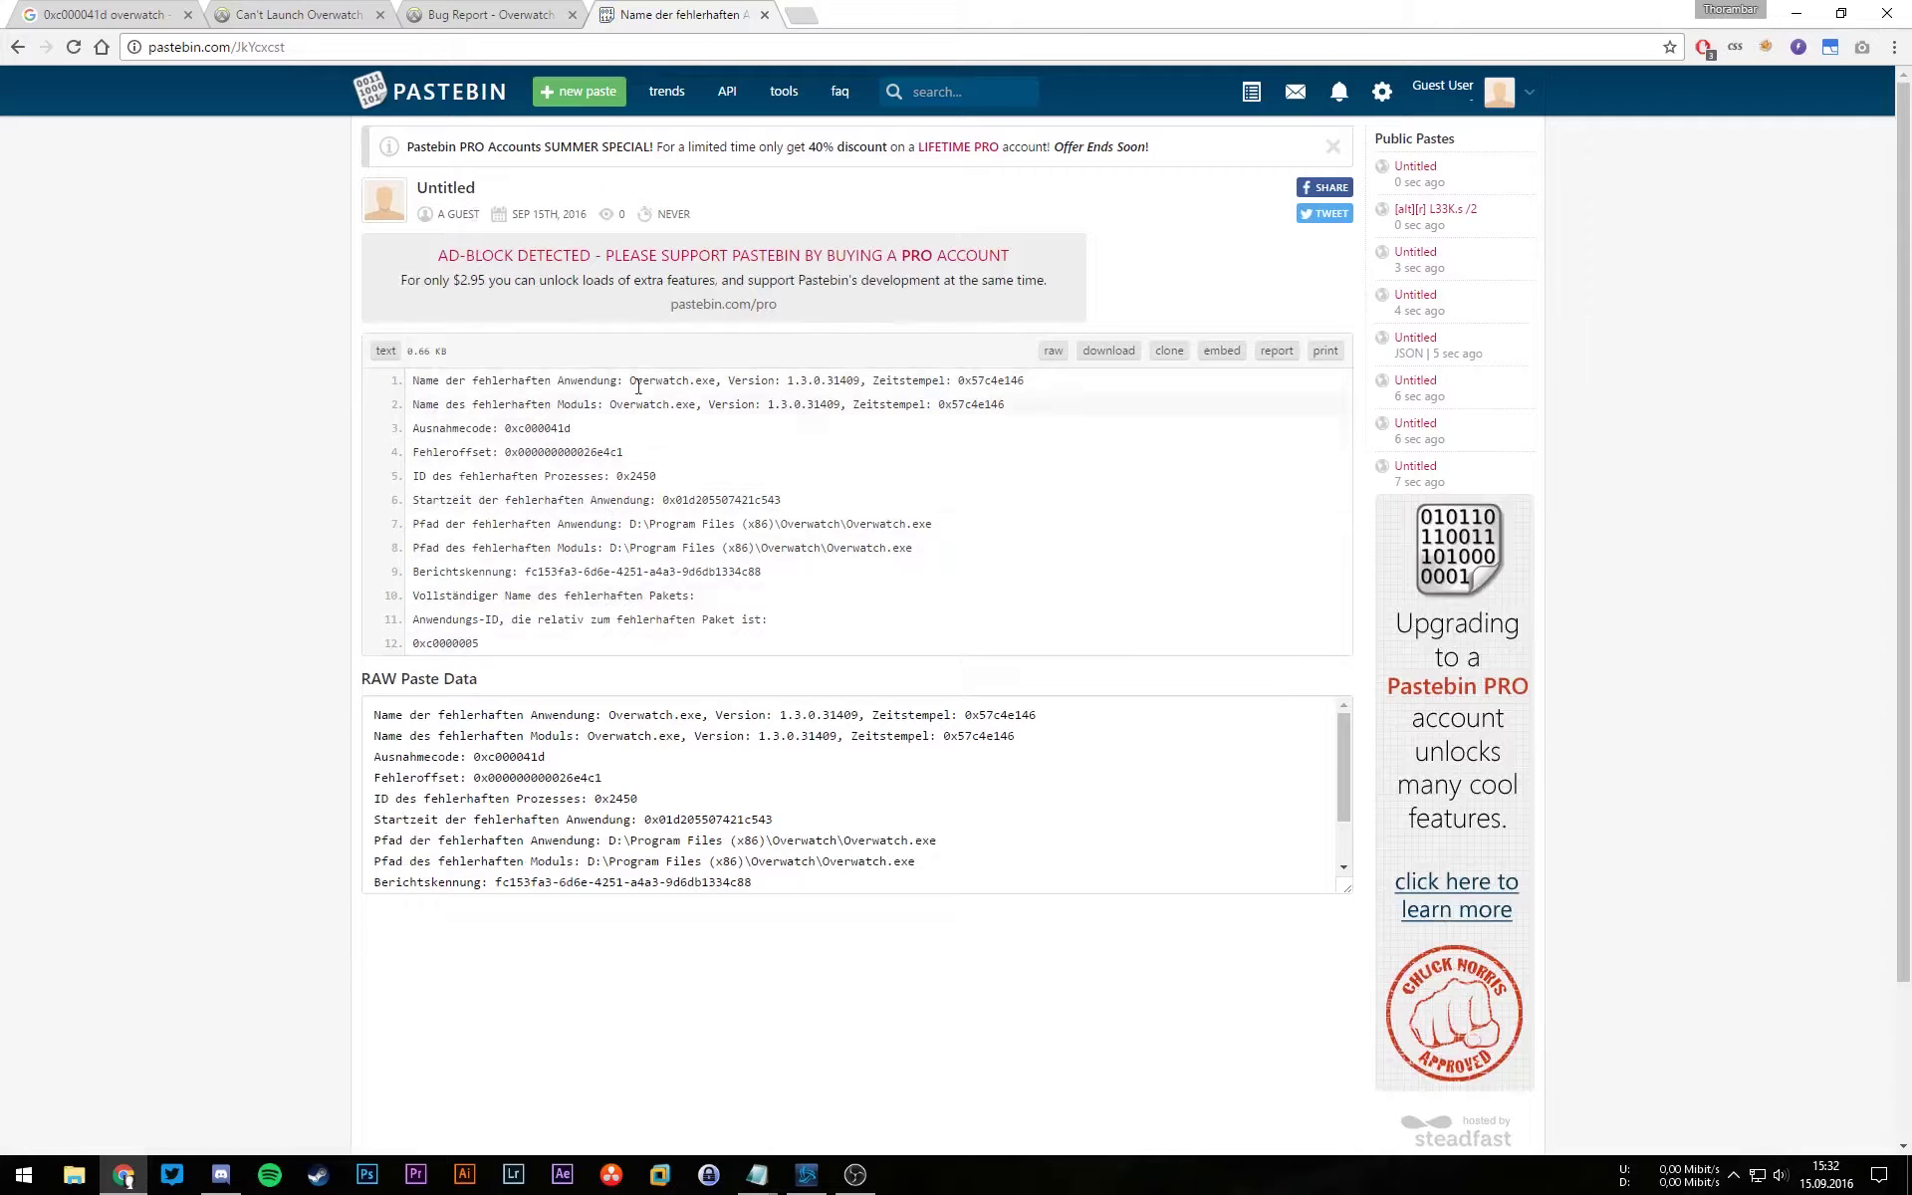
Step: Select the new paste's URL and review the paste page, closing its tab and minimizing the browser when done
left_click_drag(285, 47, 149, 46)
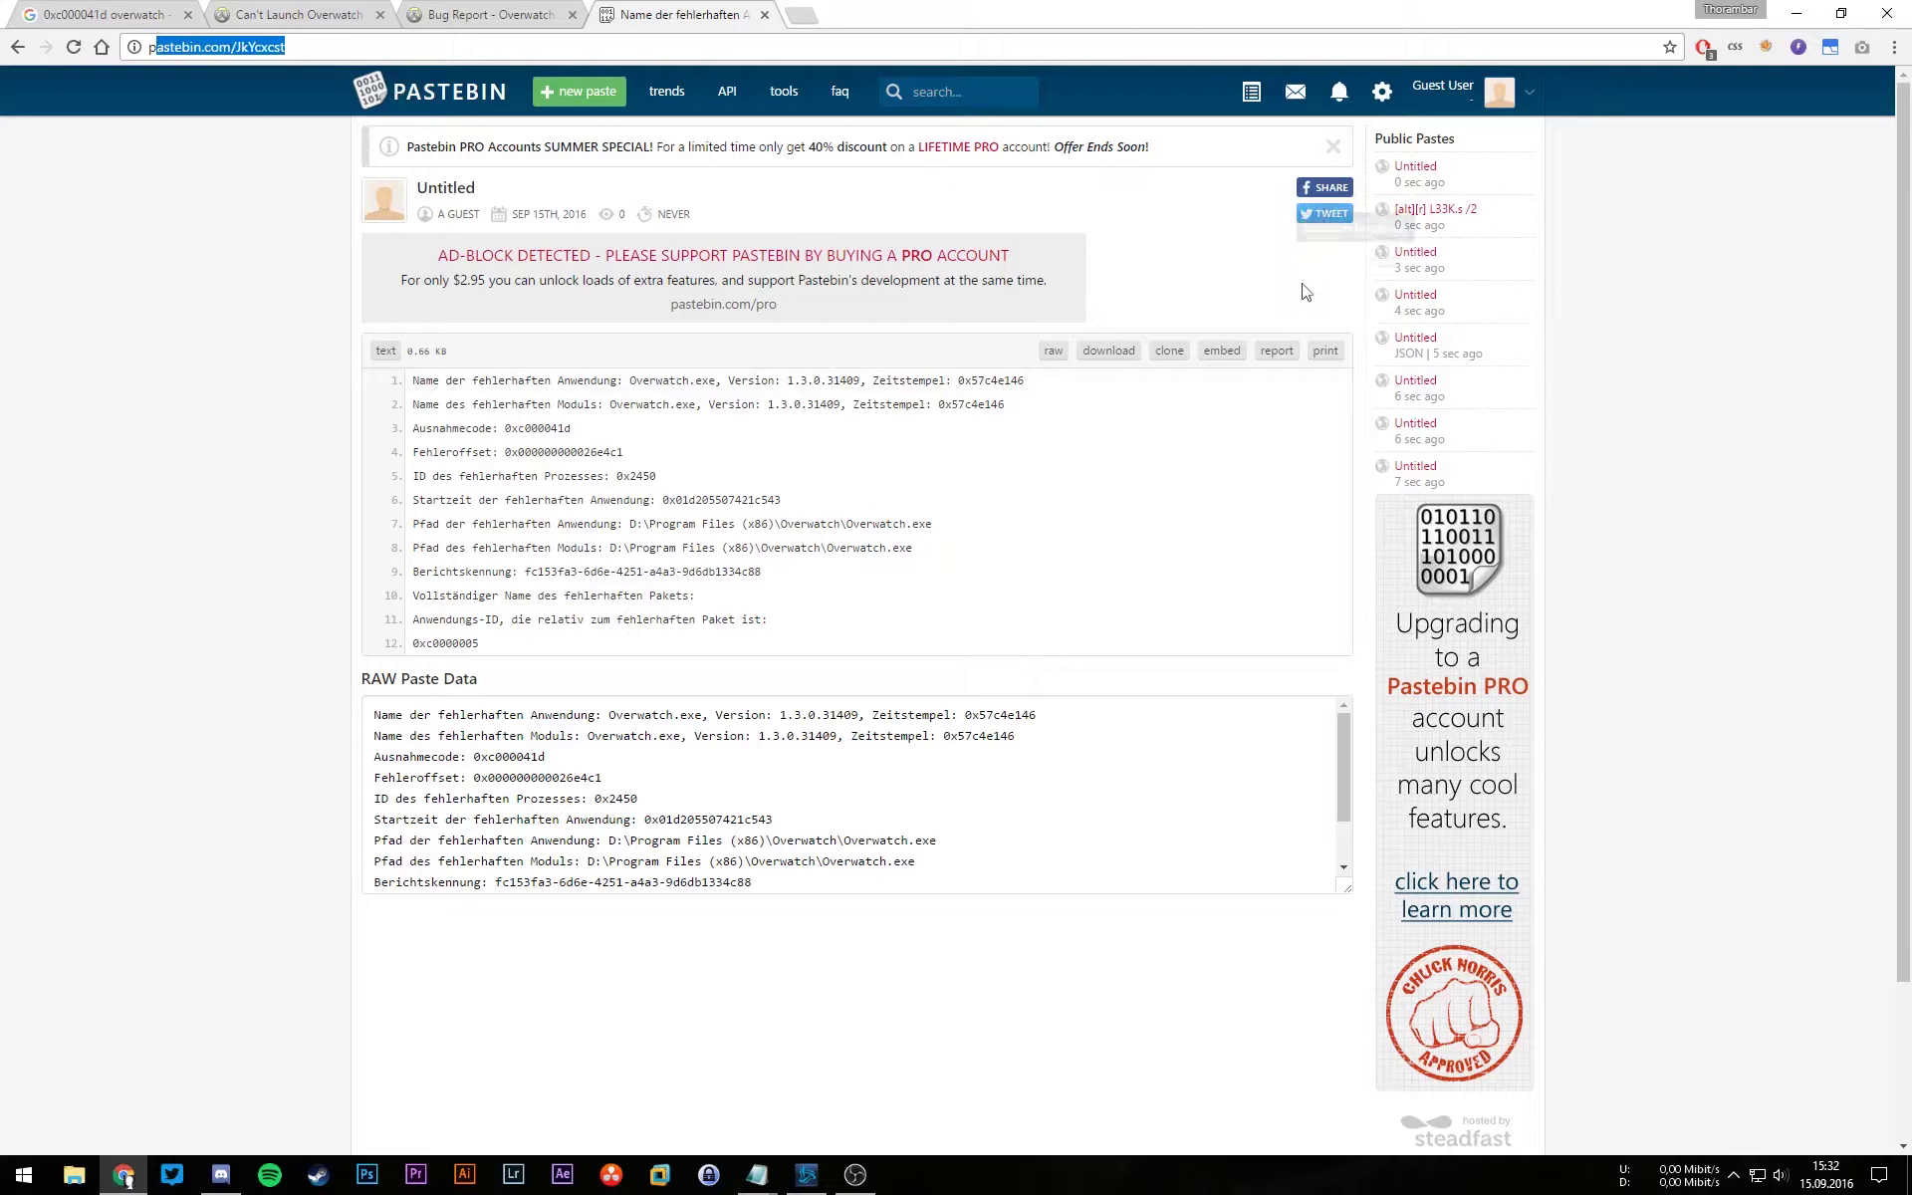
scroll(1085, 552, "down", 1)
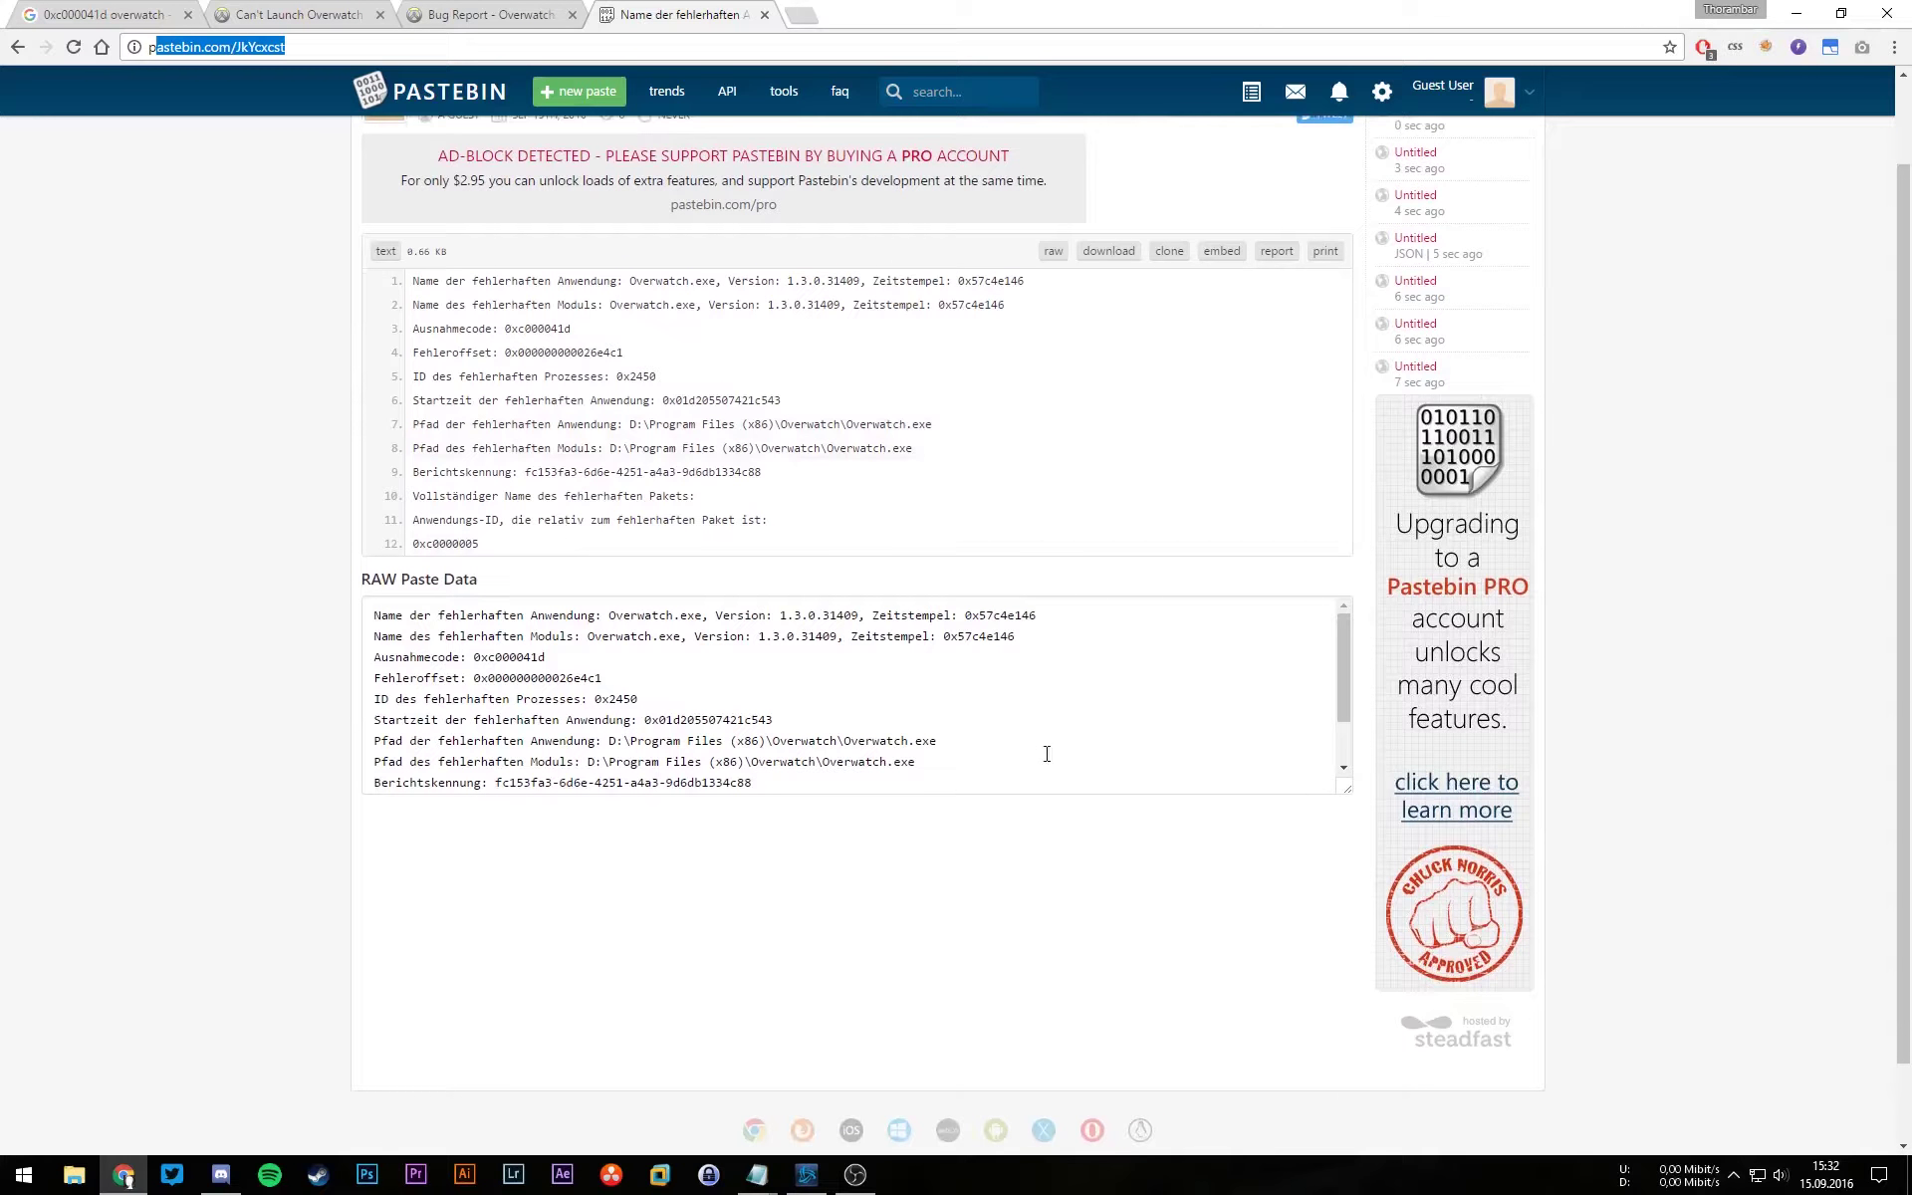
scroll(762, 835, "up", 1)
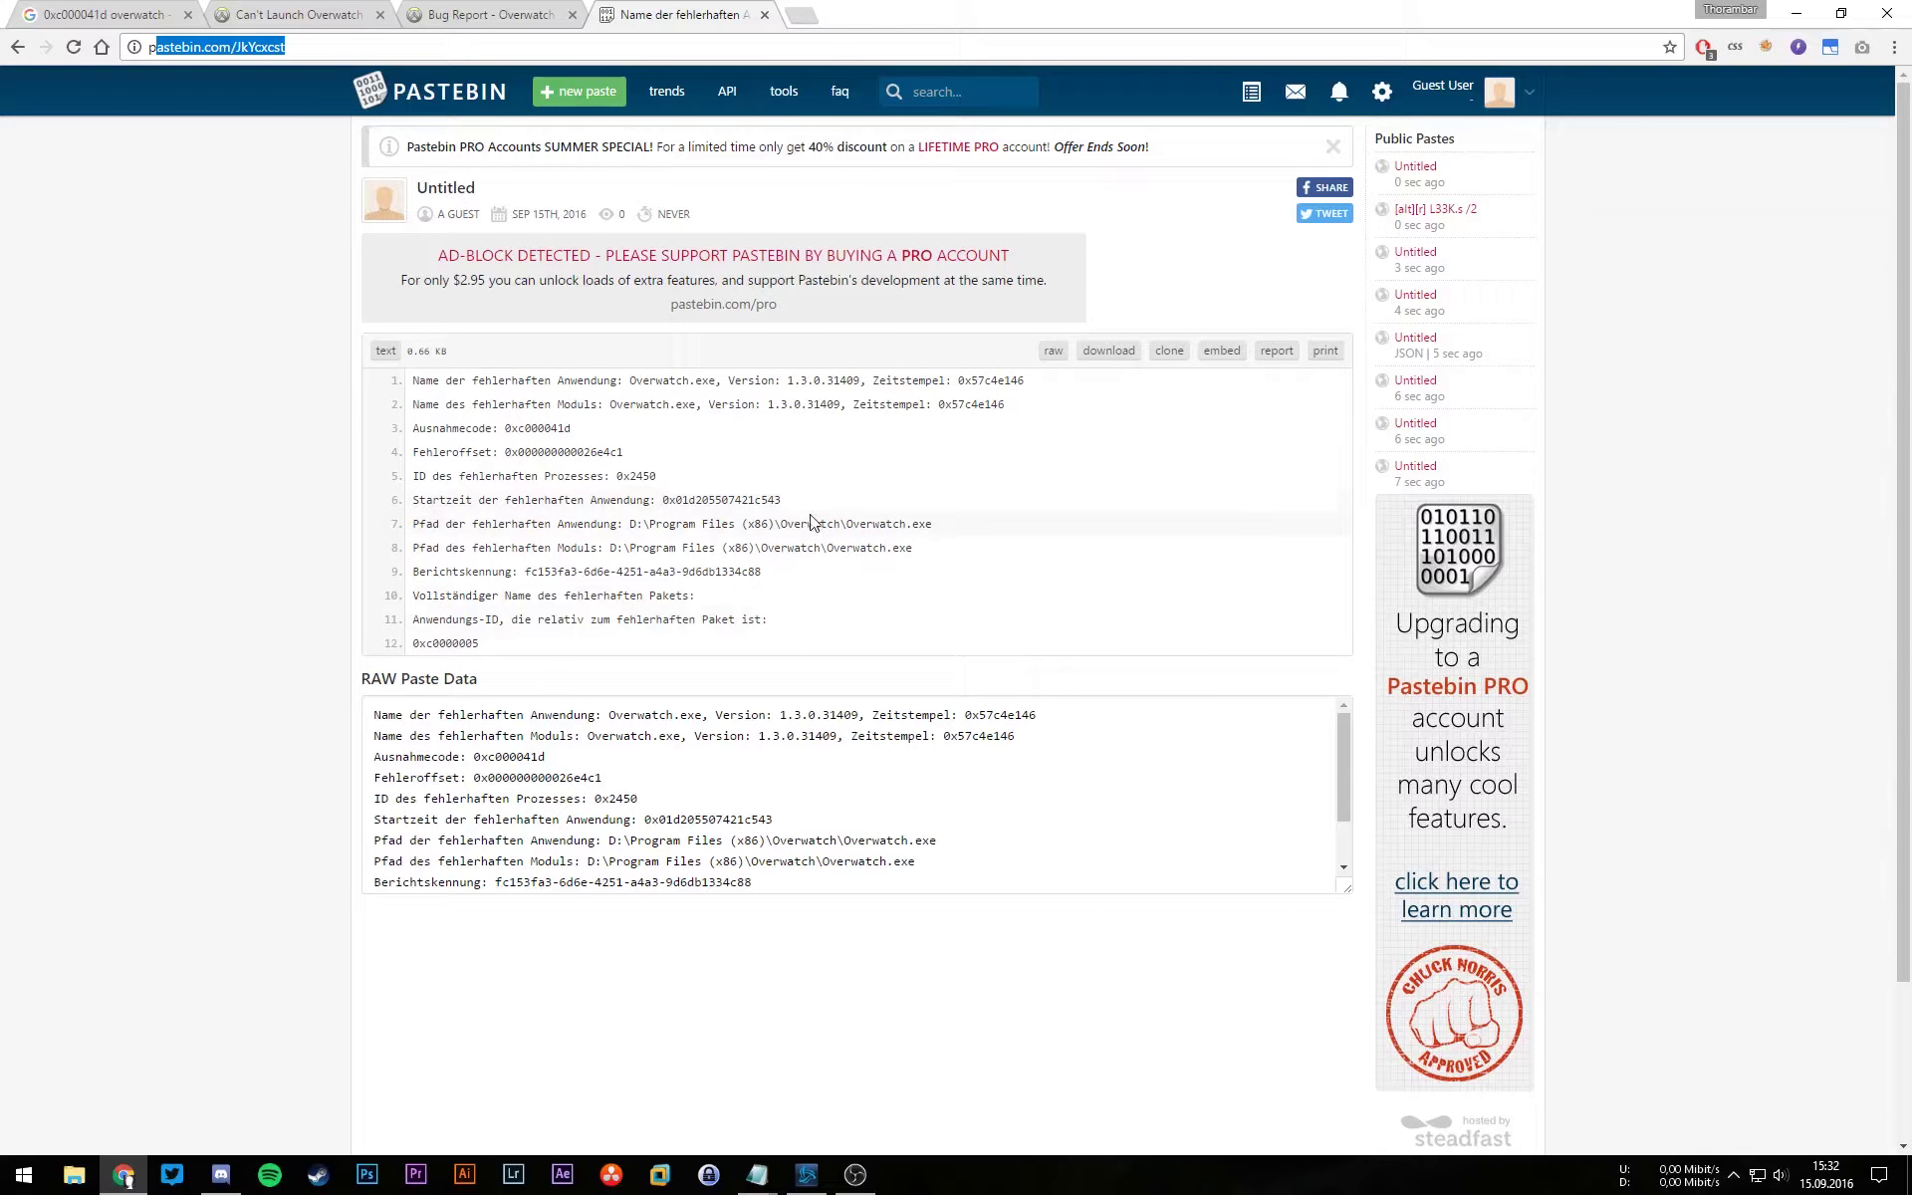
left_click(765, 14)
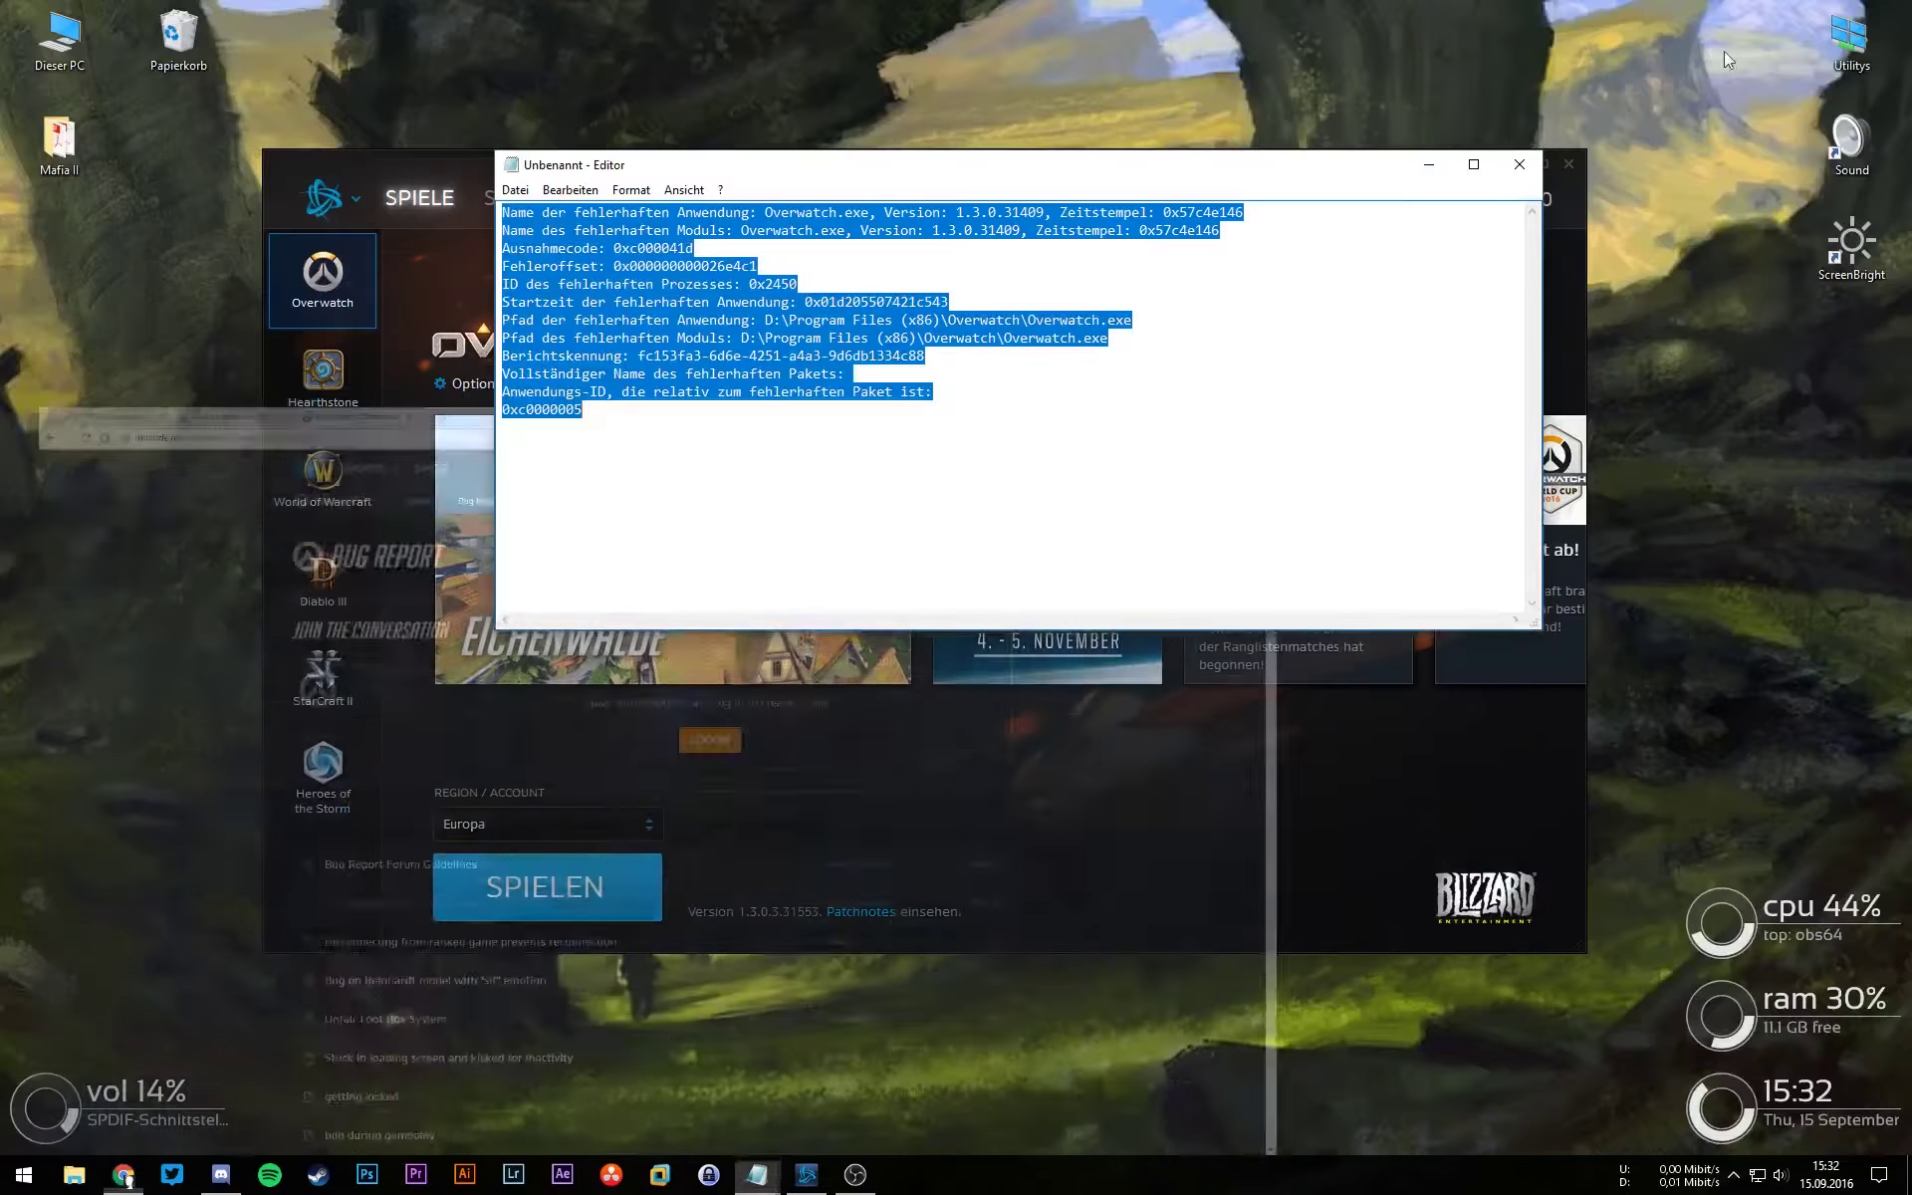
left_click(1796, 13)
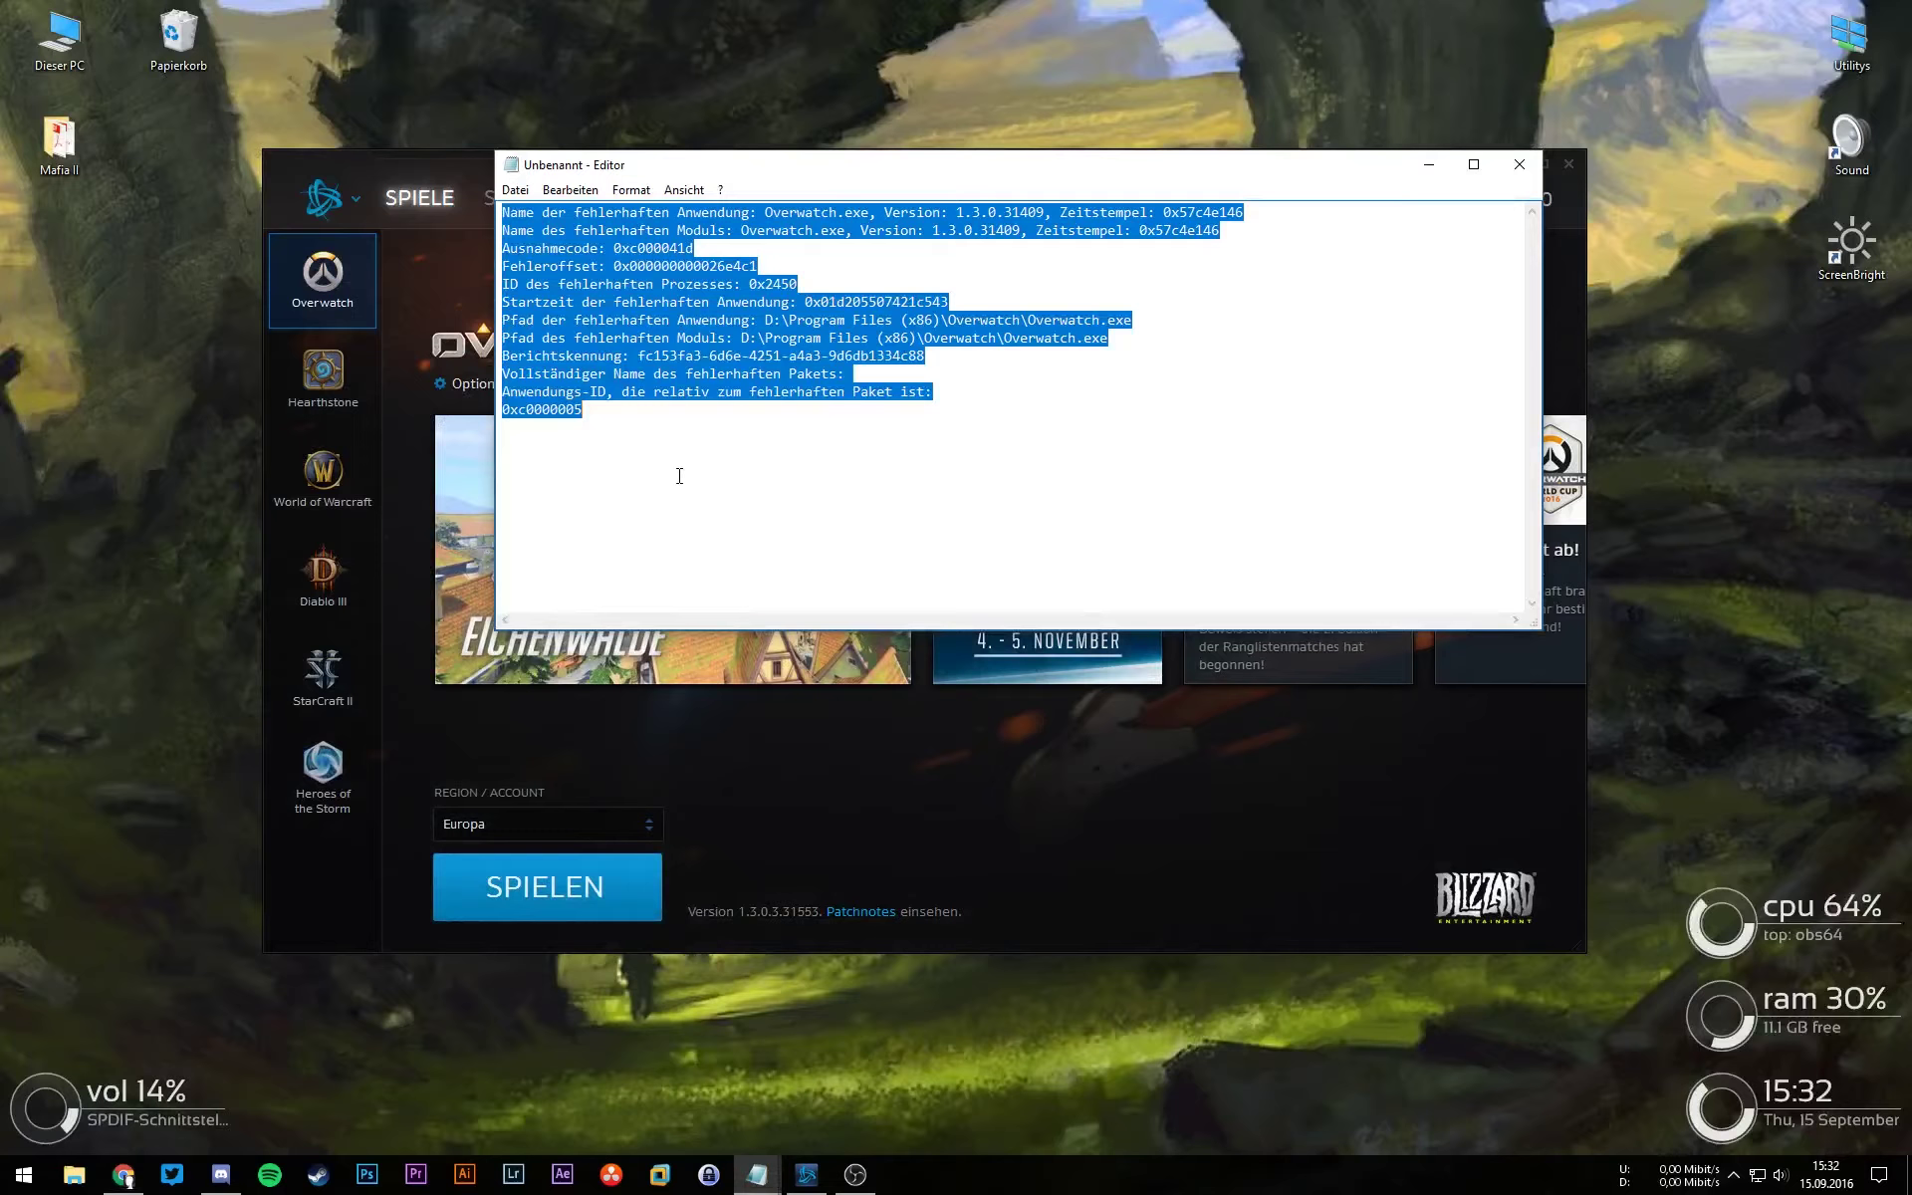
type("dxdiag")
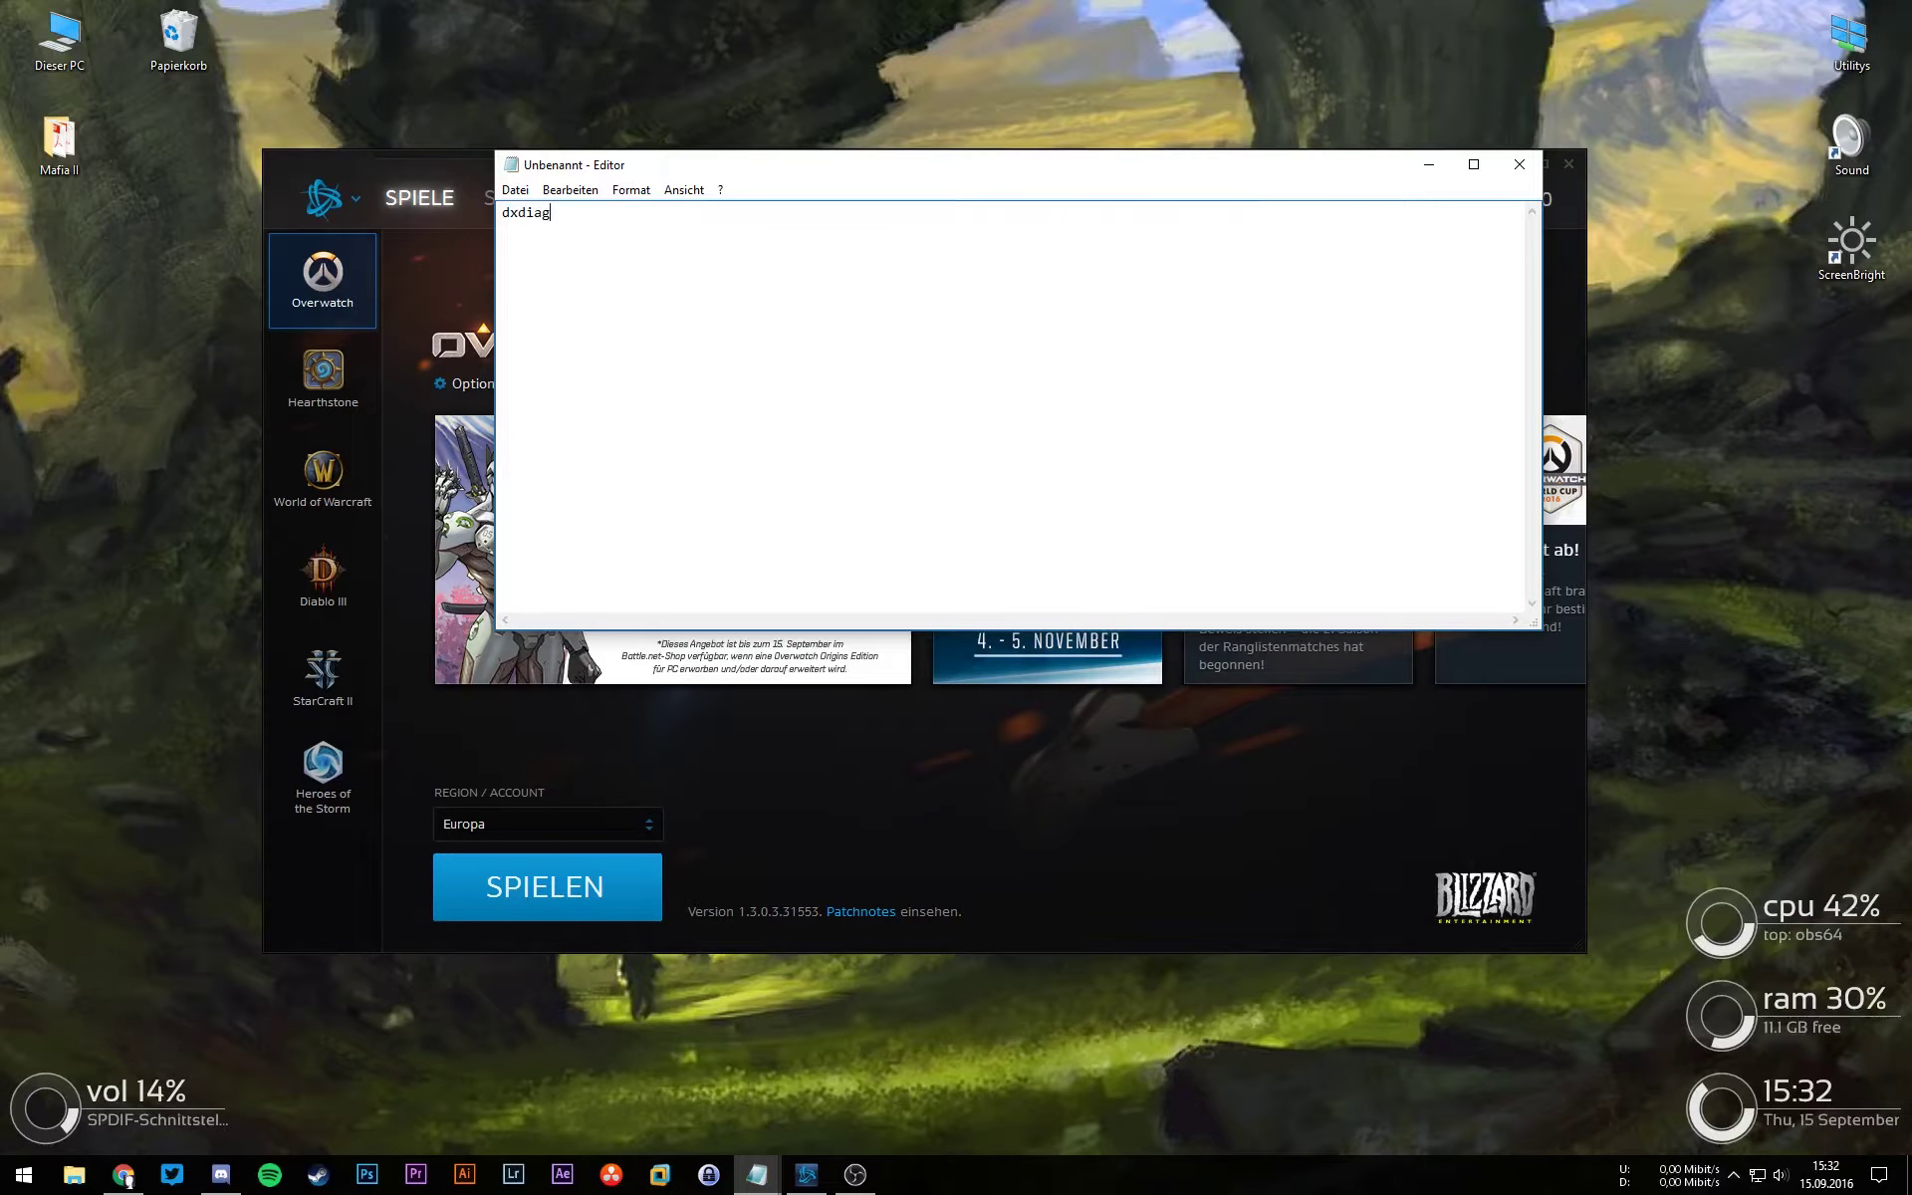
key("ctrl+z")
key("Right")
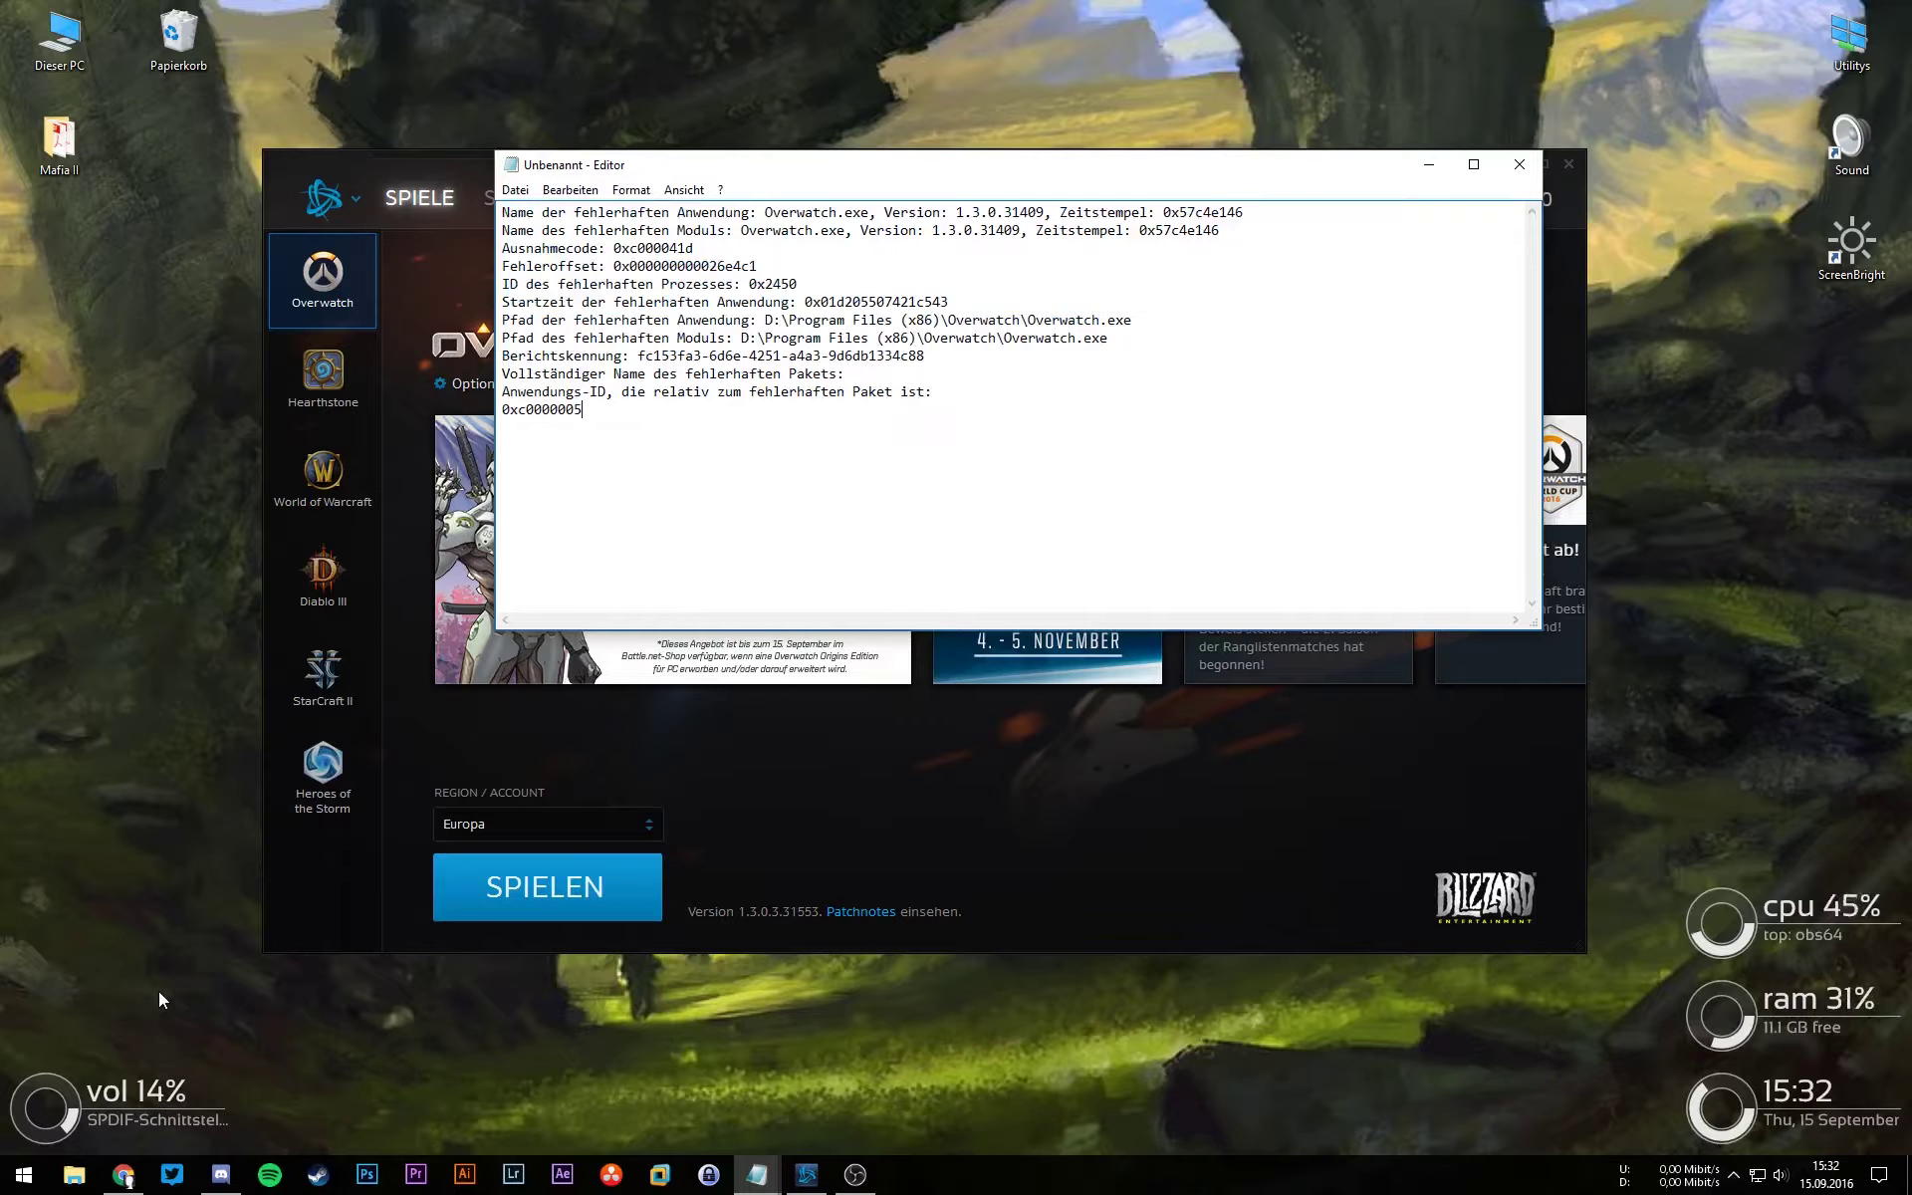
key("super+r")
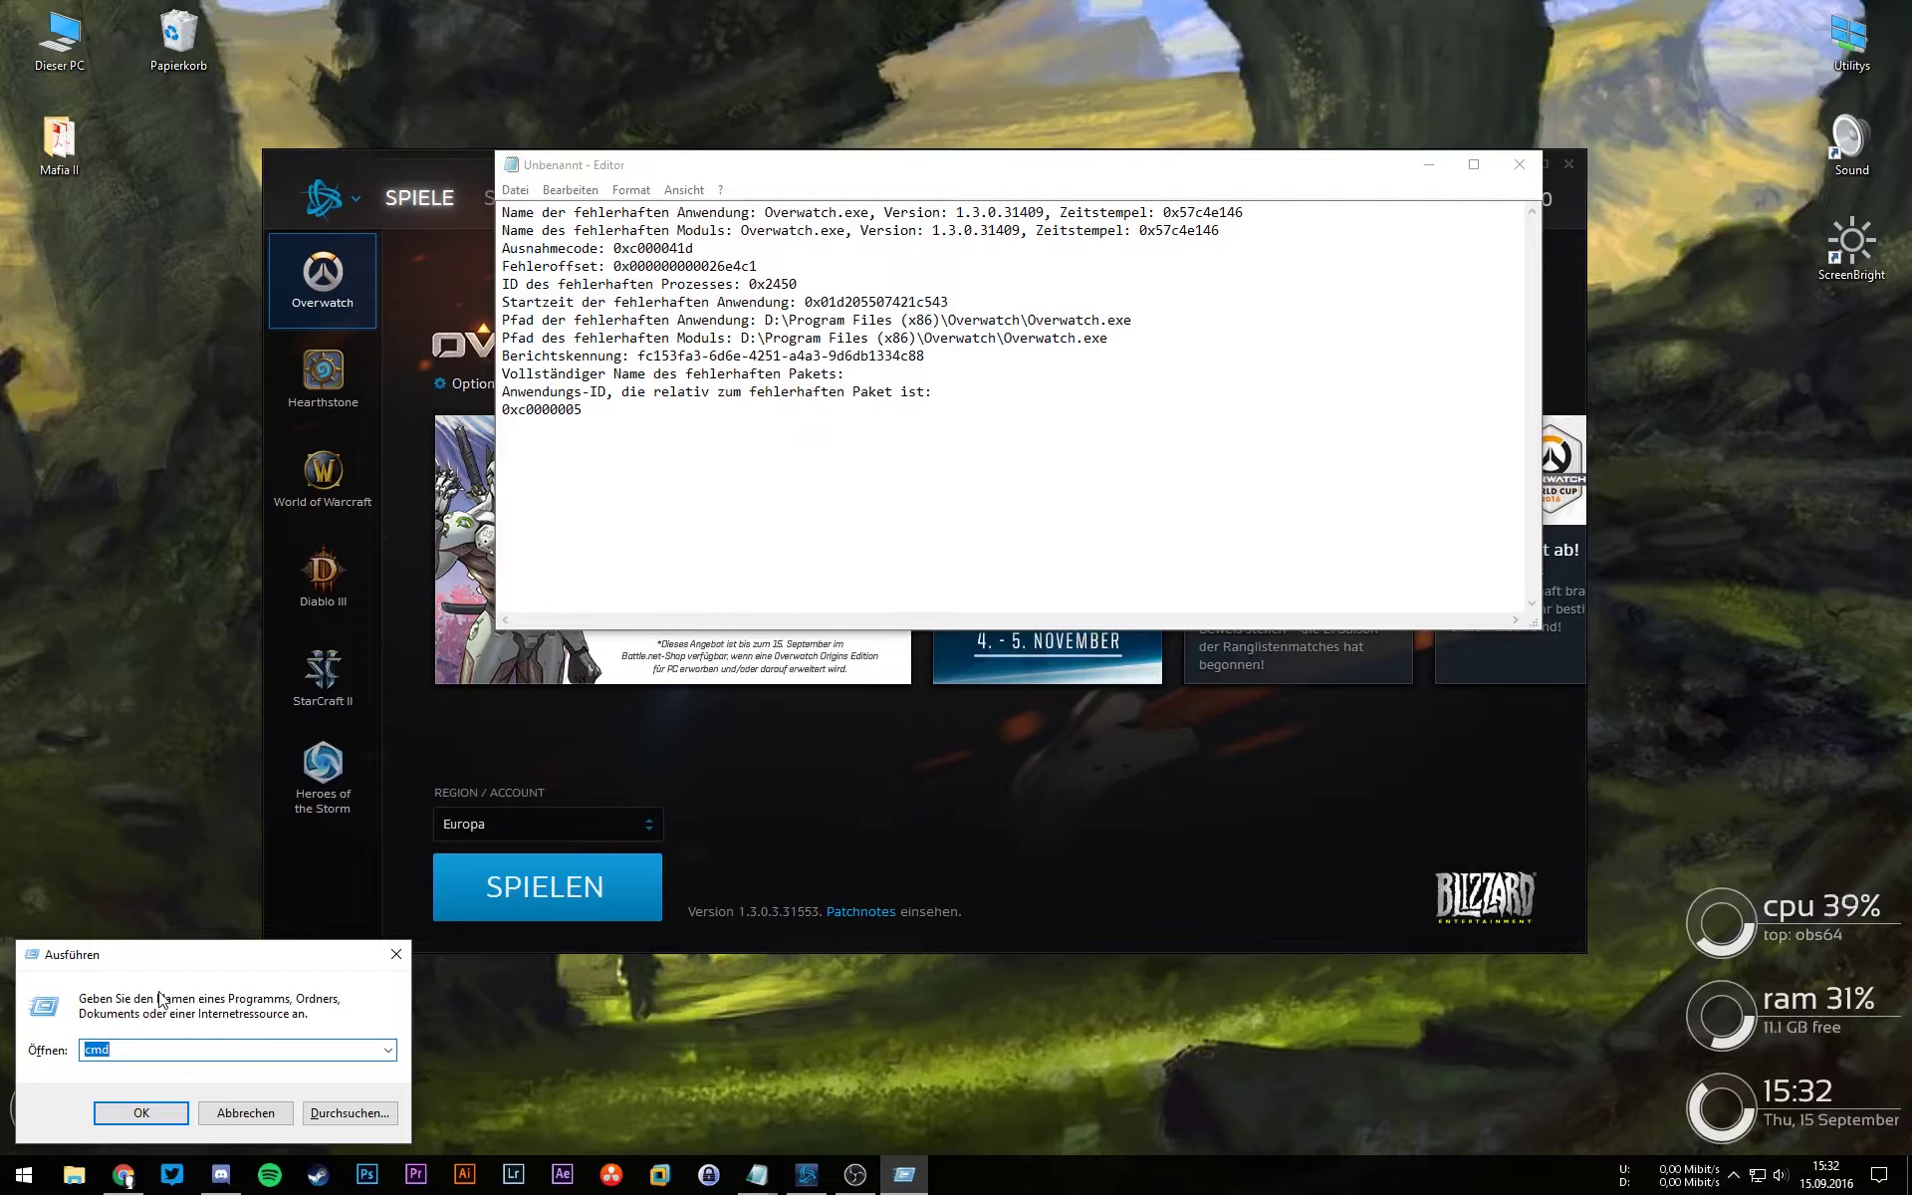
key("Escape")
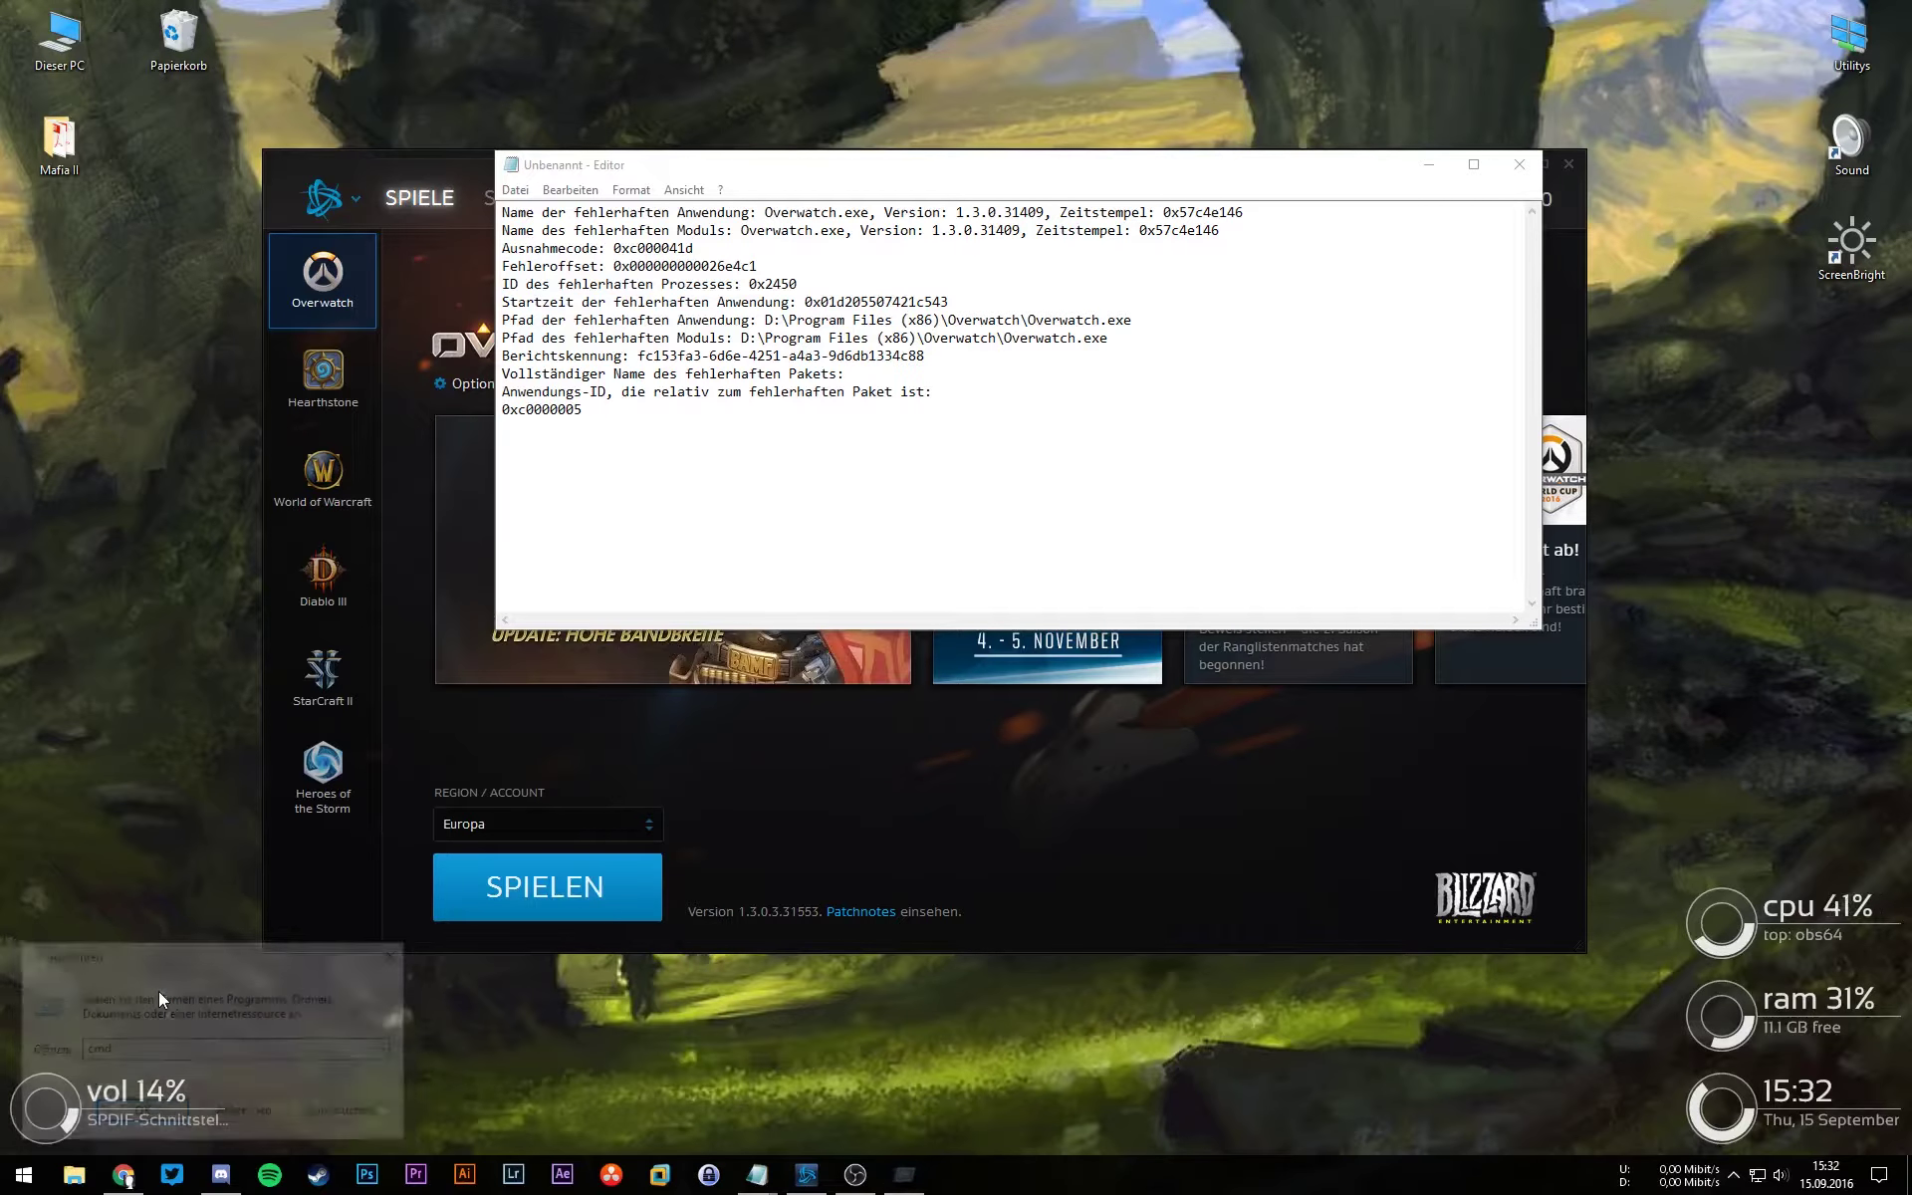
Step: Find and run dxdiag through the Windows search and save all its information as DxDiag.txt on the Desktop
key("super")
type("dxd")
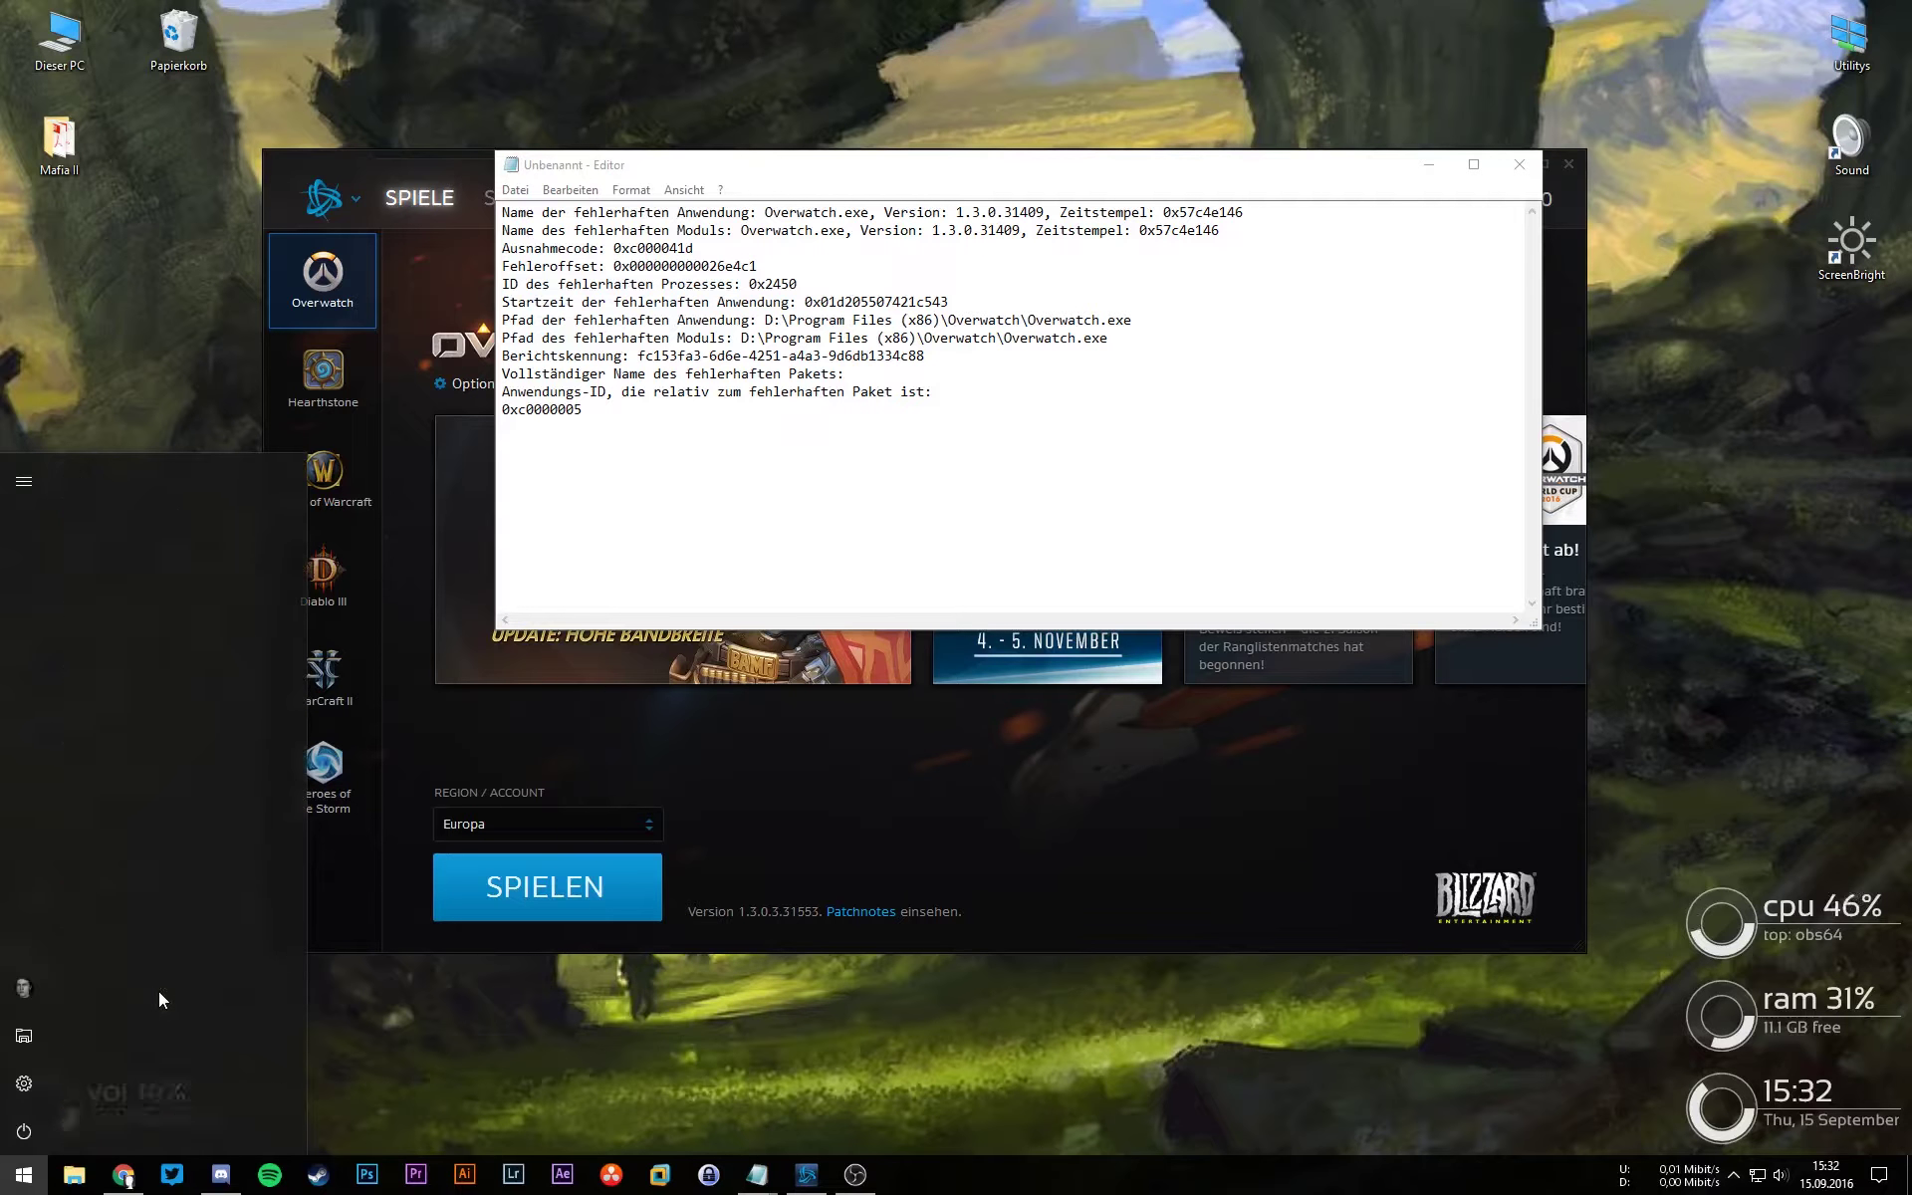
type("iag")
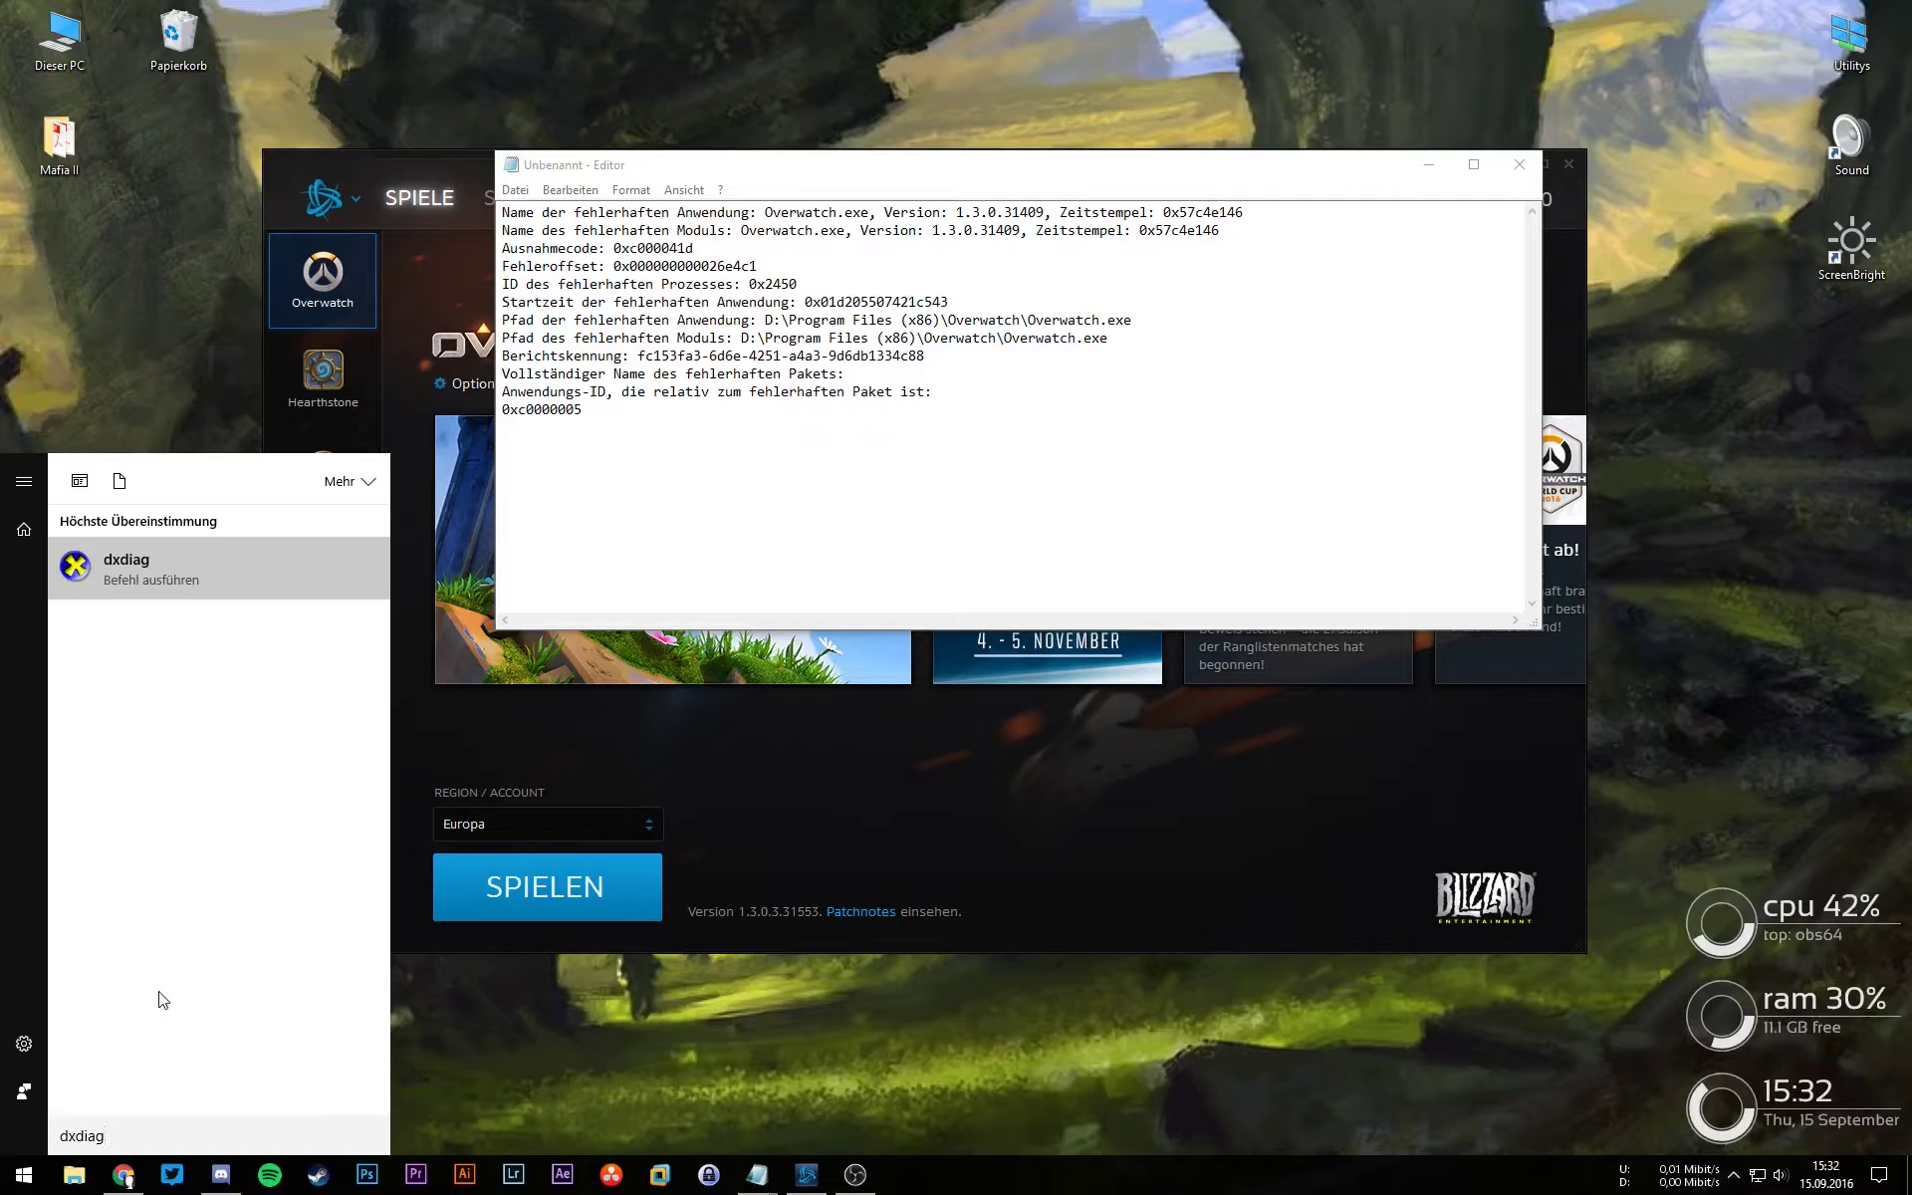
key("Return")
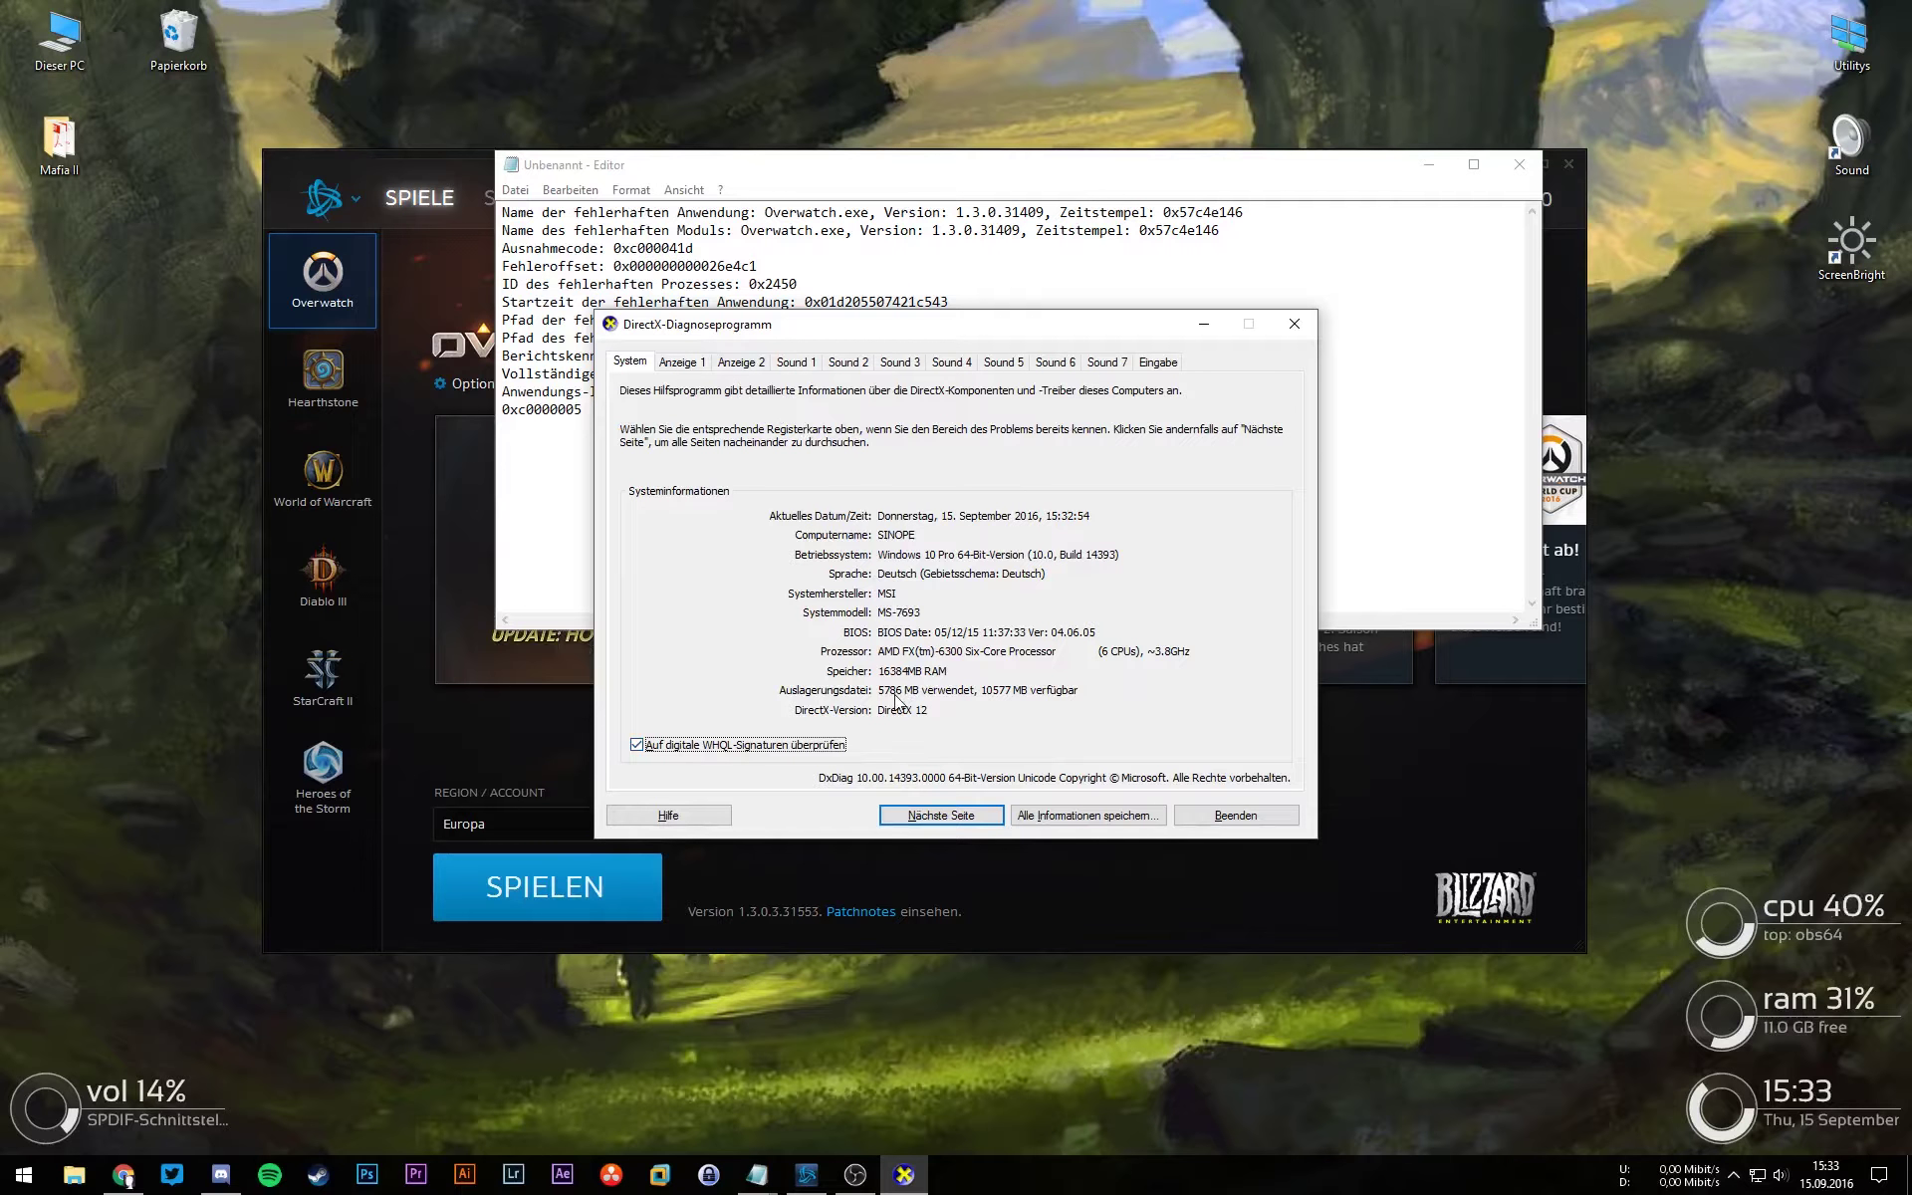
left_click(1111, 818)
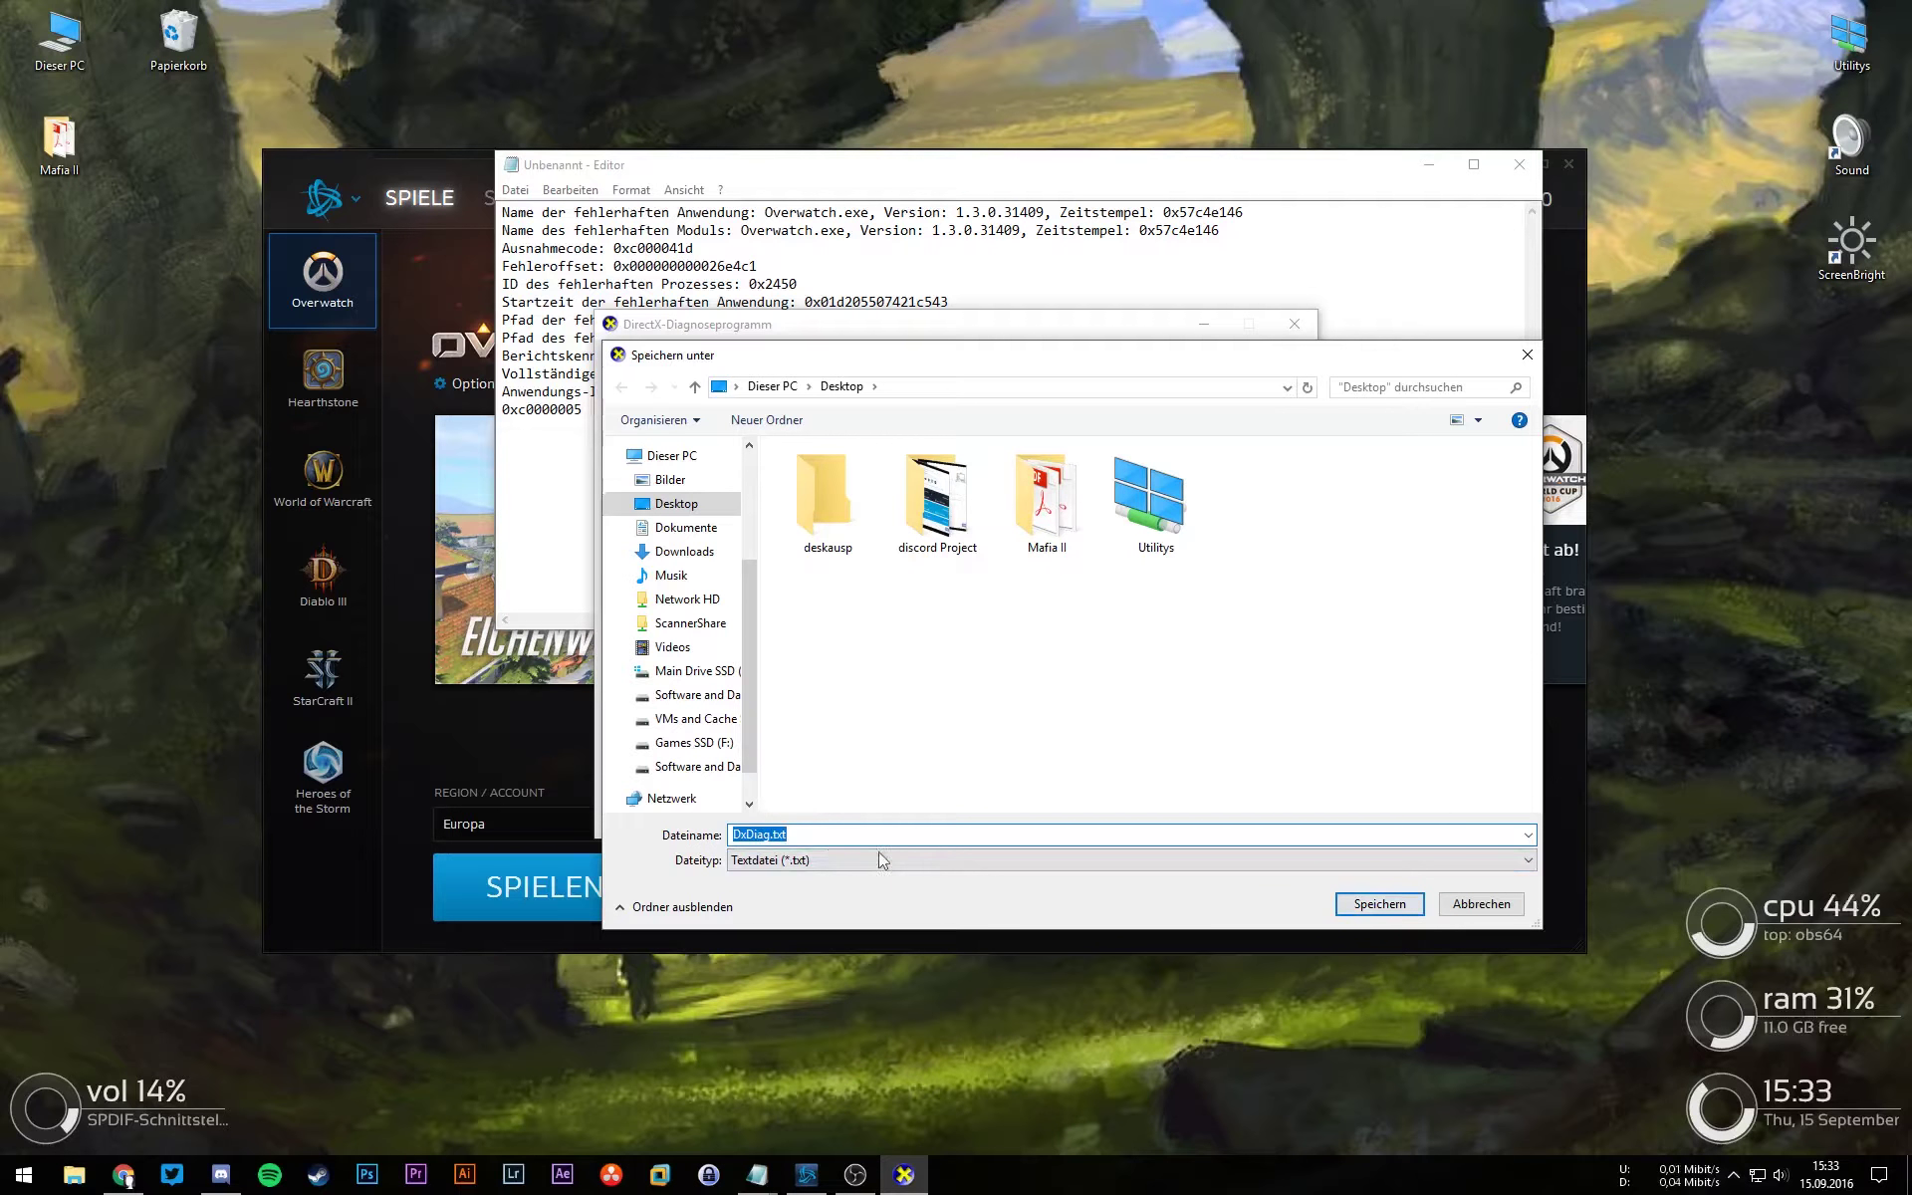
left_click(1364, 902)
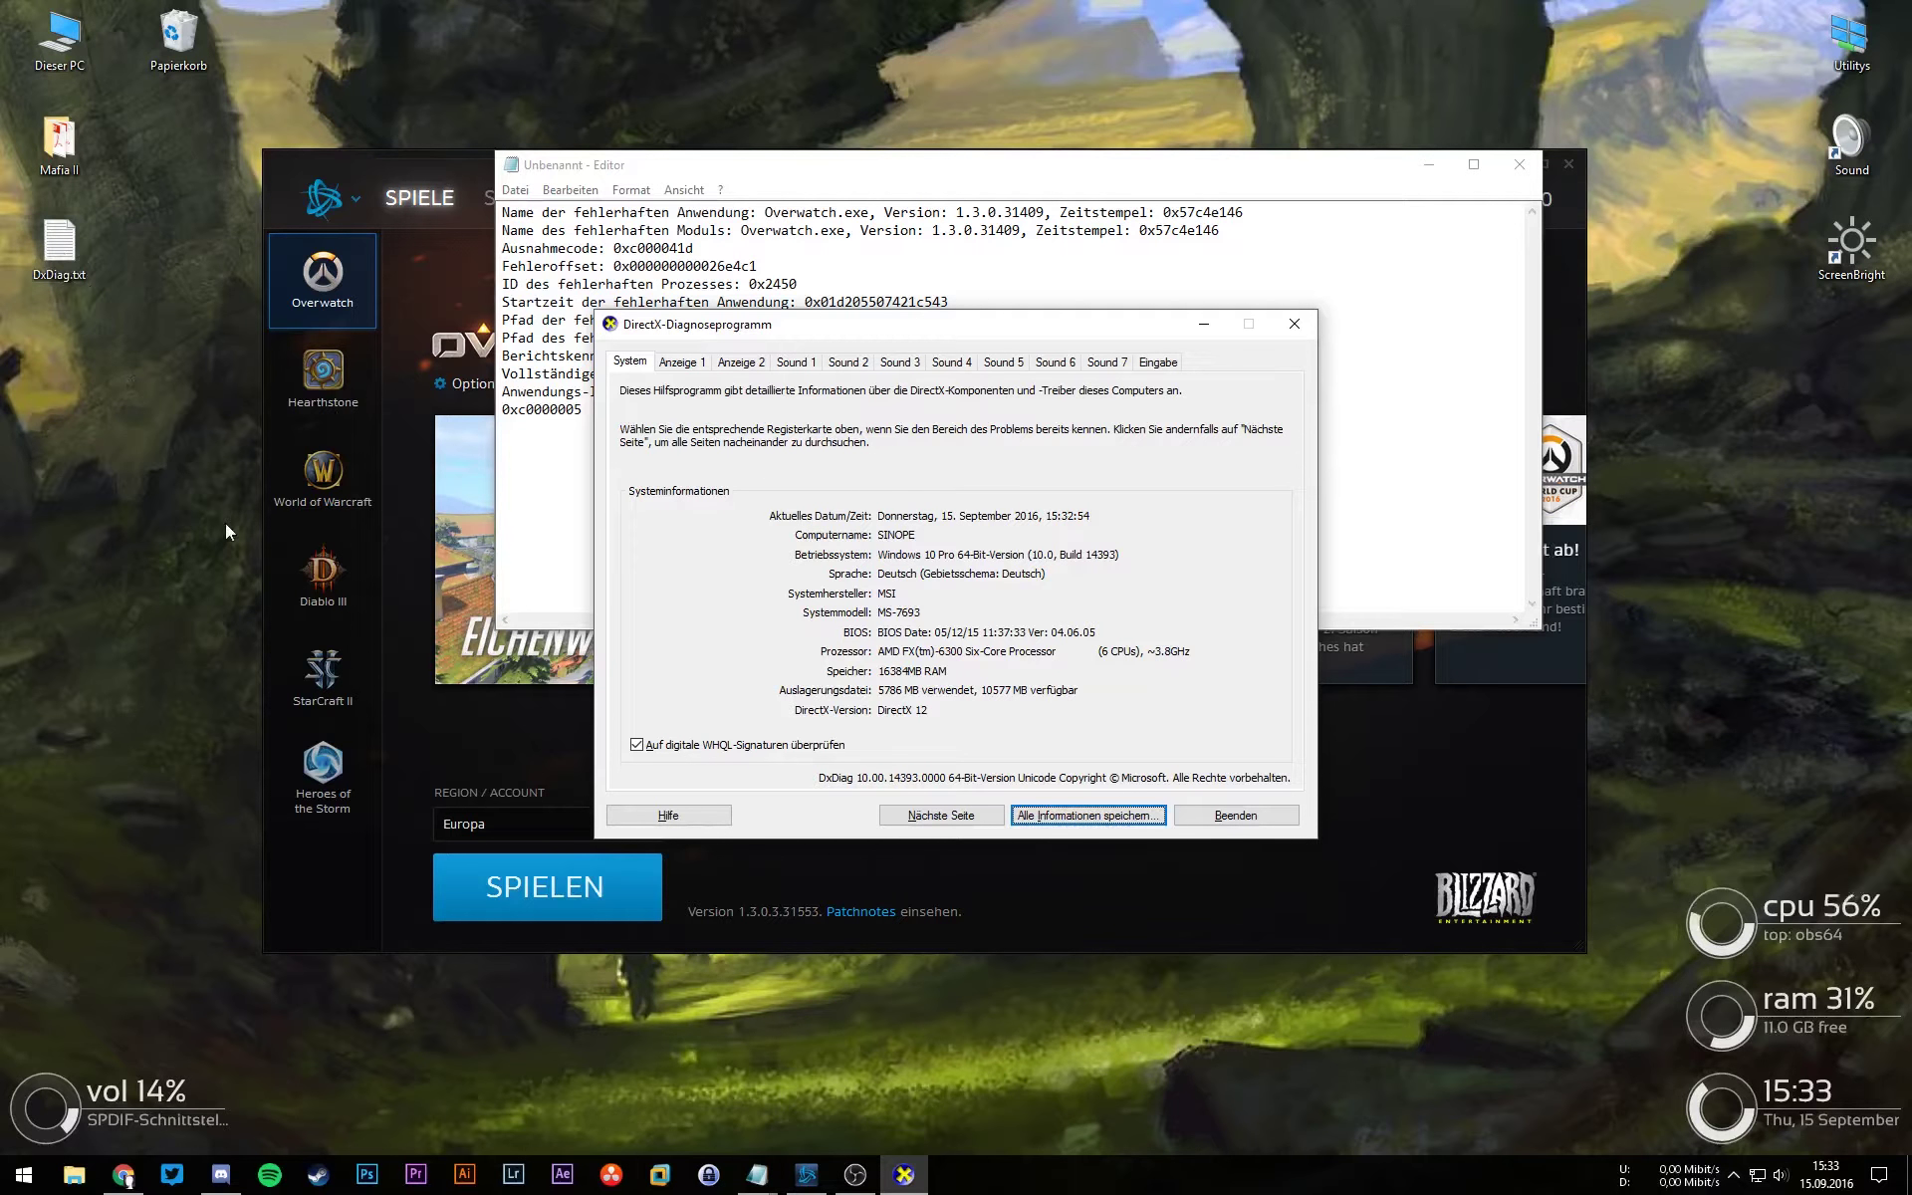
Step: Open DxDiag.txt from the desktop, look through the whole report from start to end and close it
double_click(87, 253)
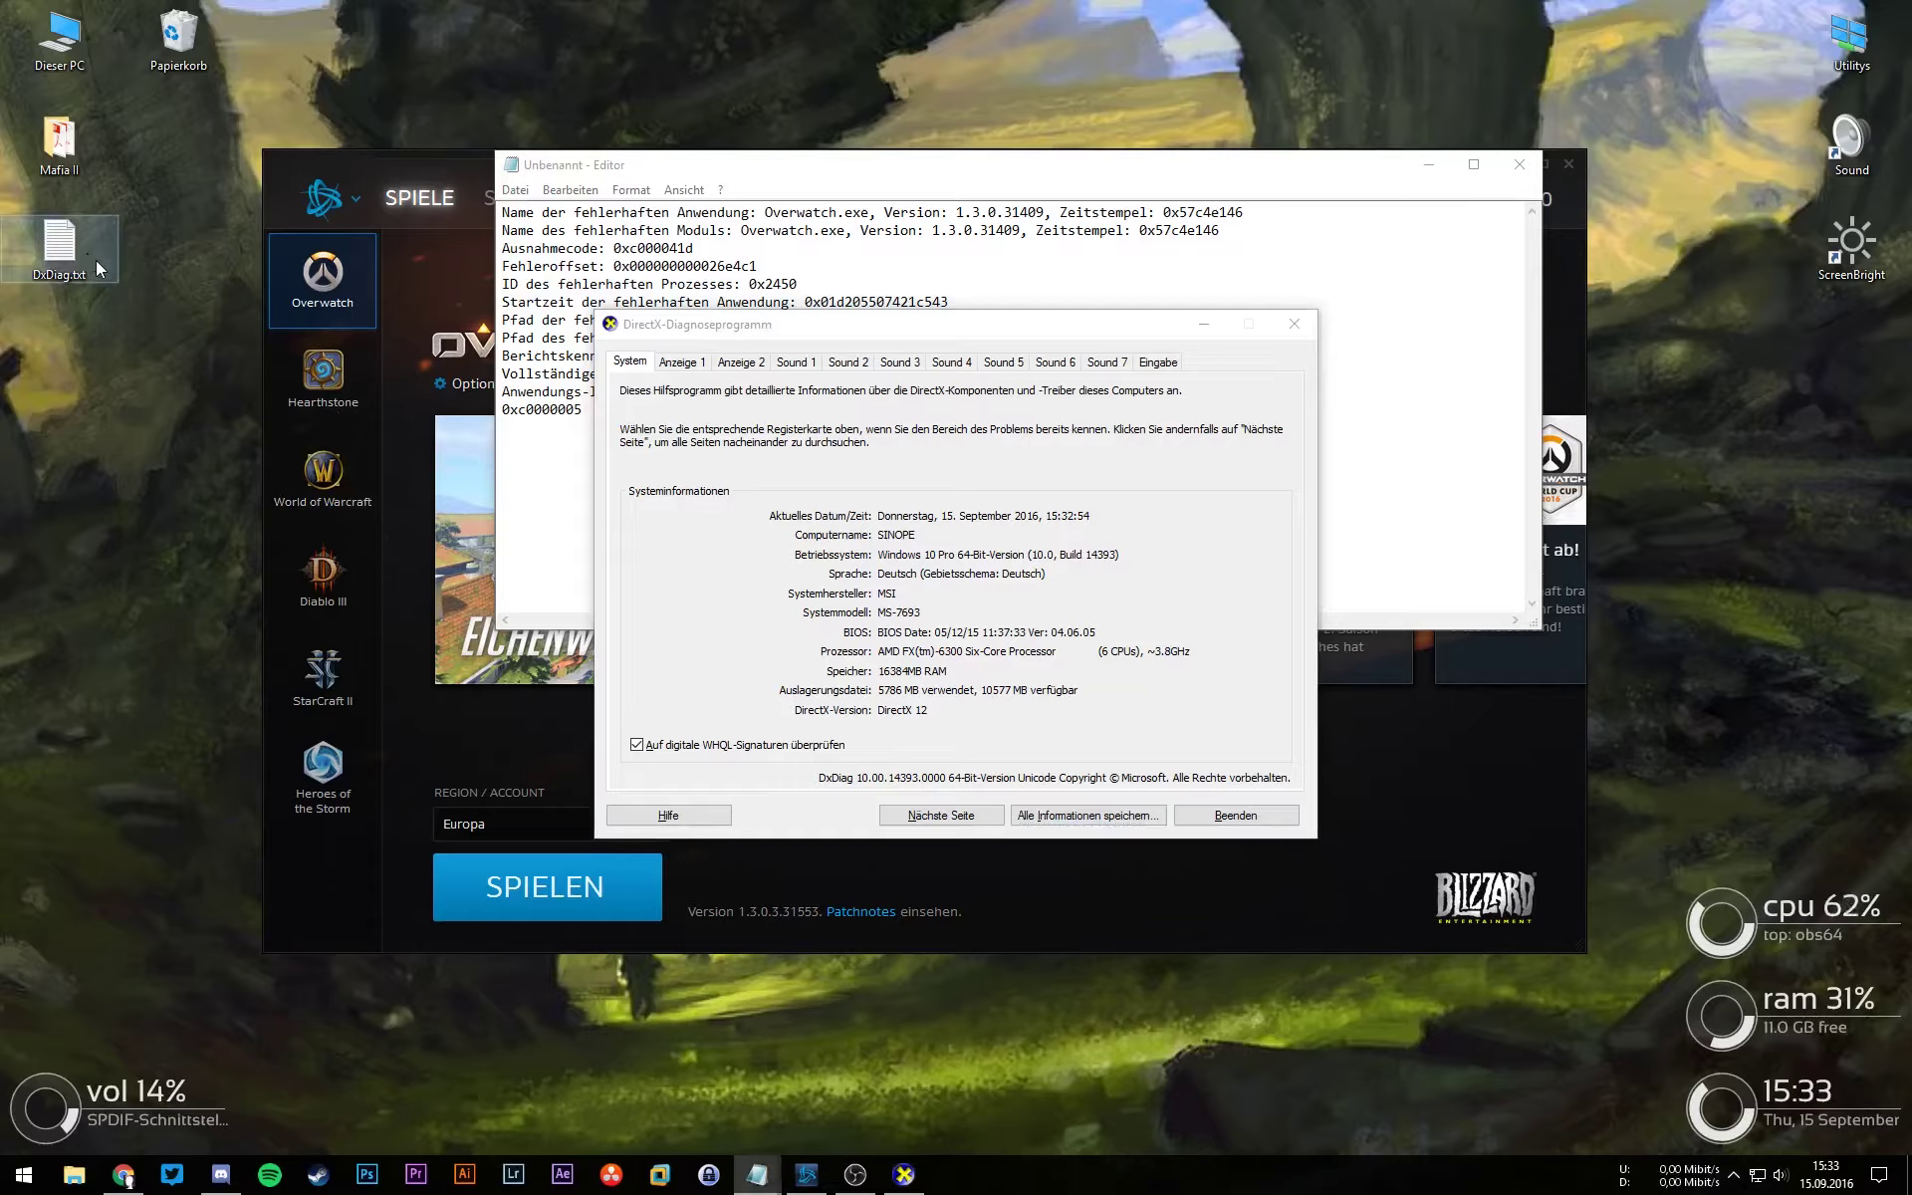
left_click(631, 185)
scroll(722, 598, "down", 20)
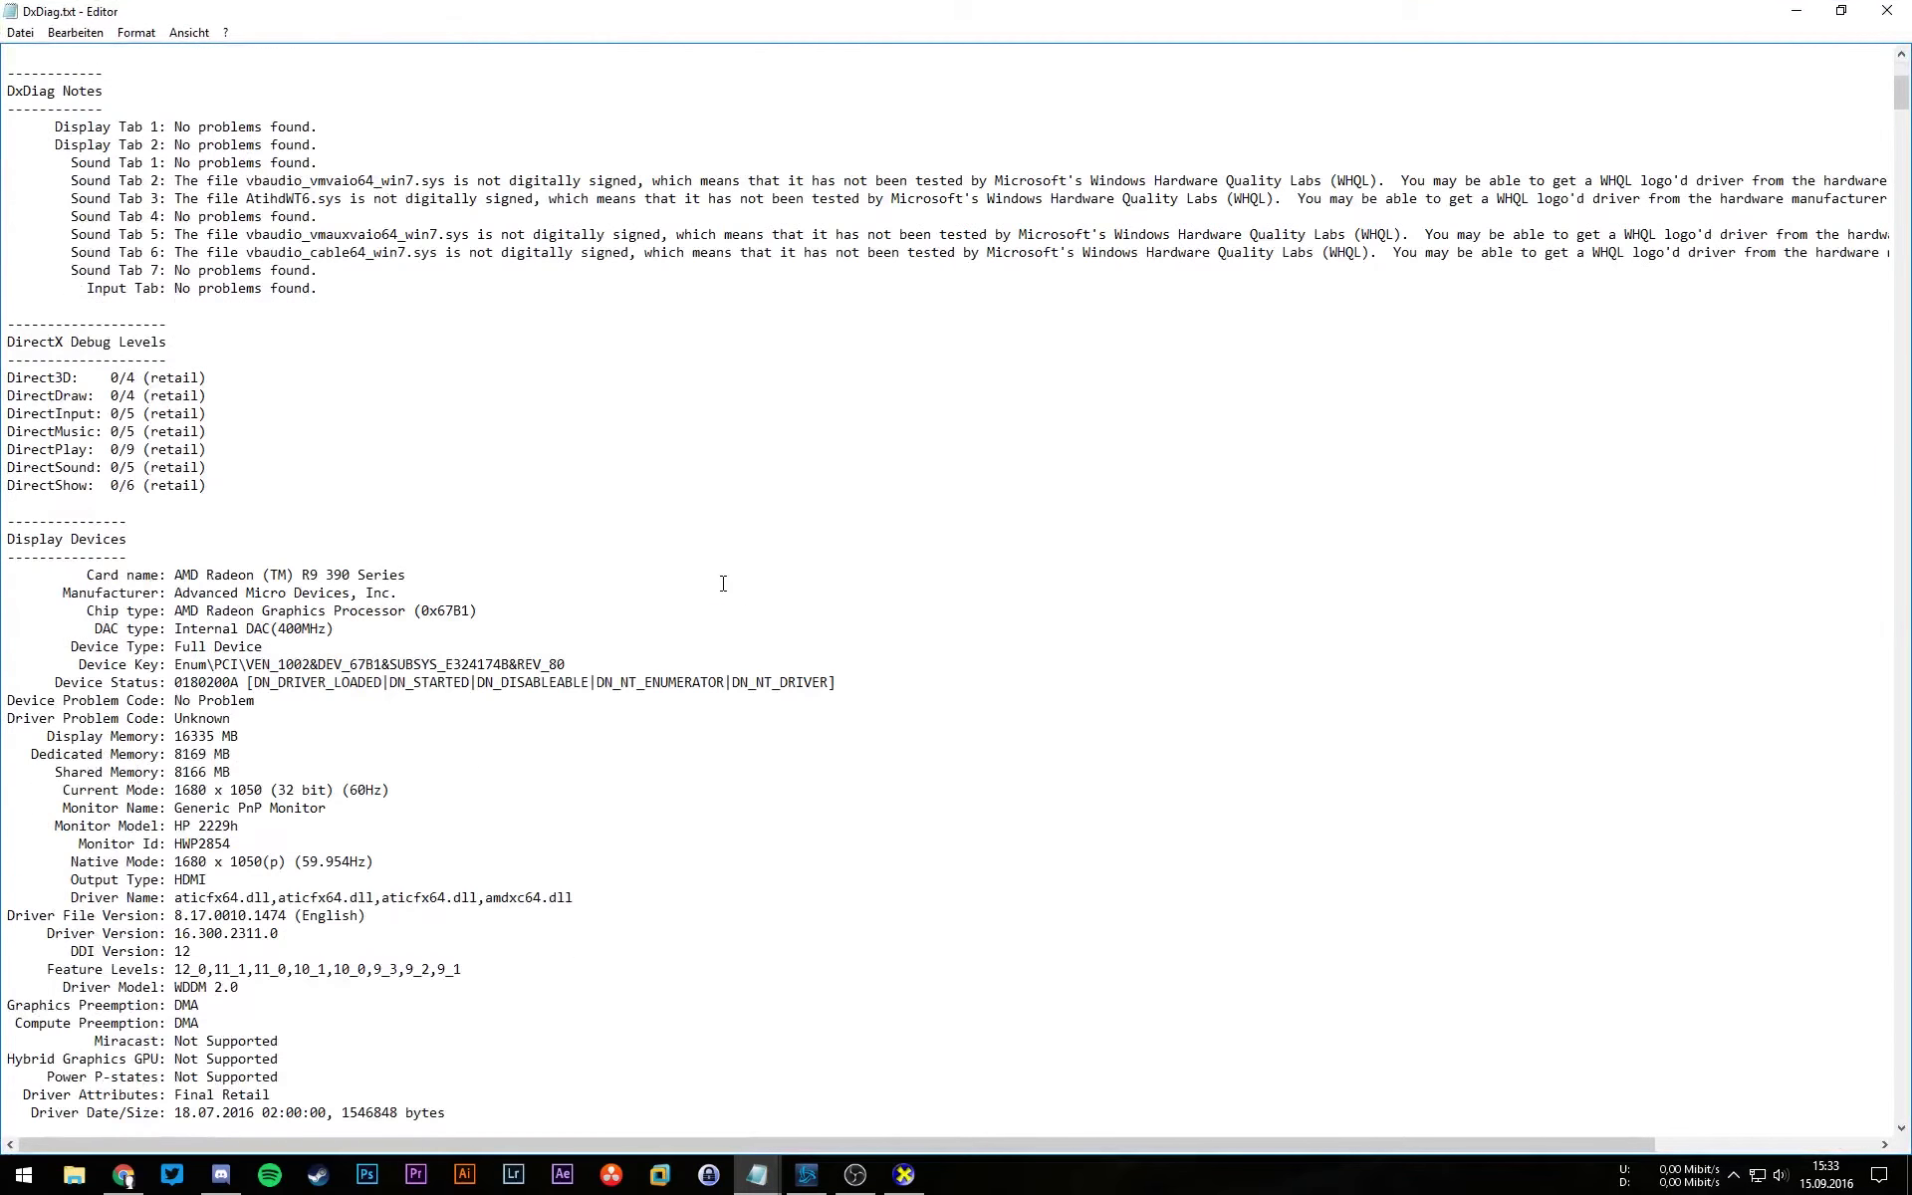
scroll(730, 627, "down", 13)
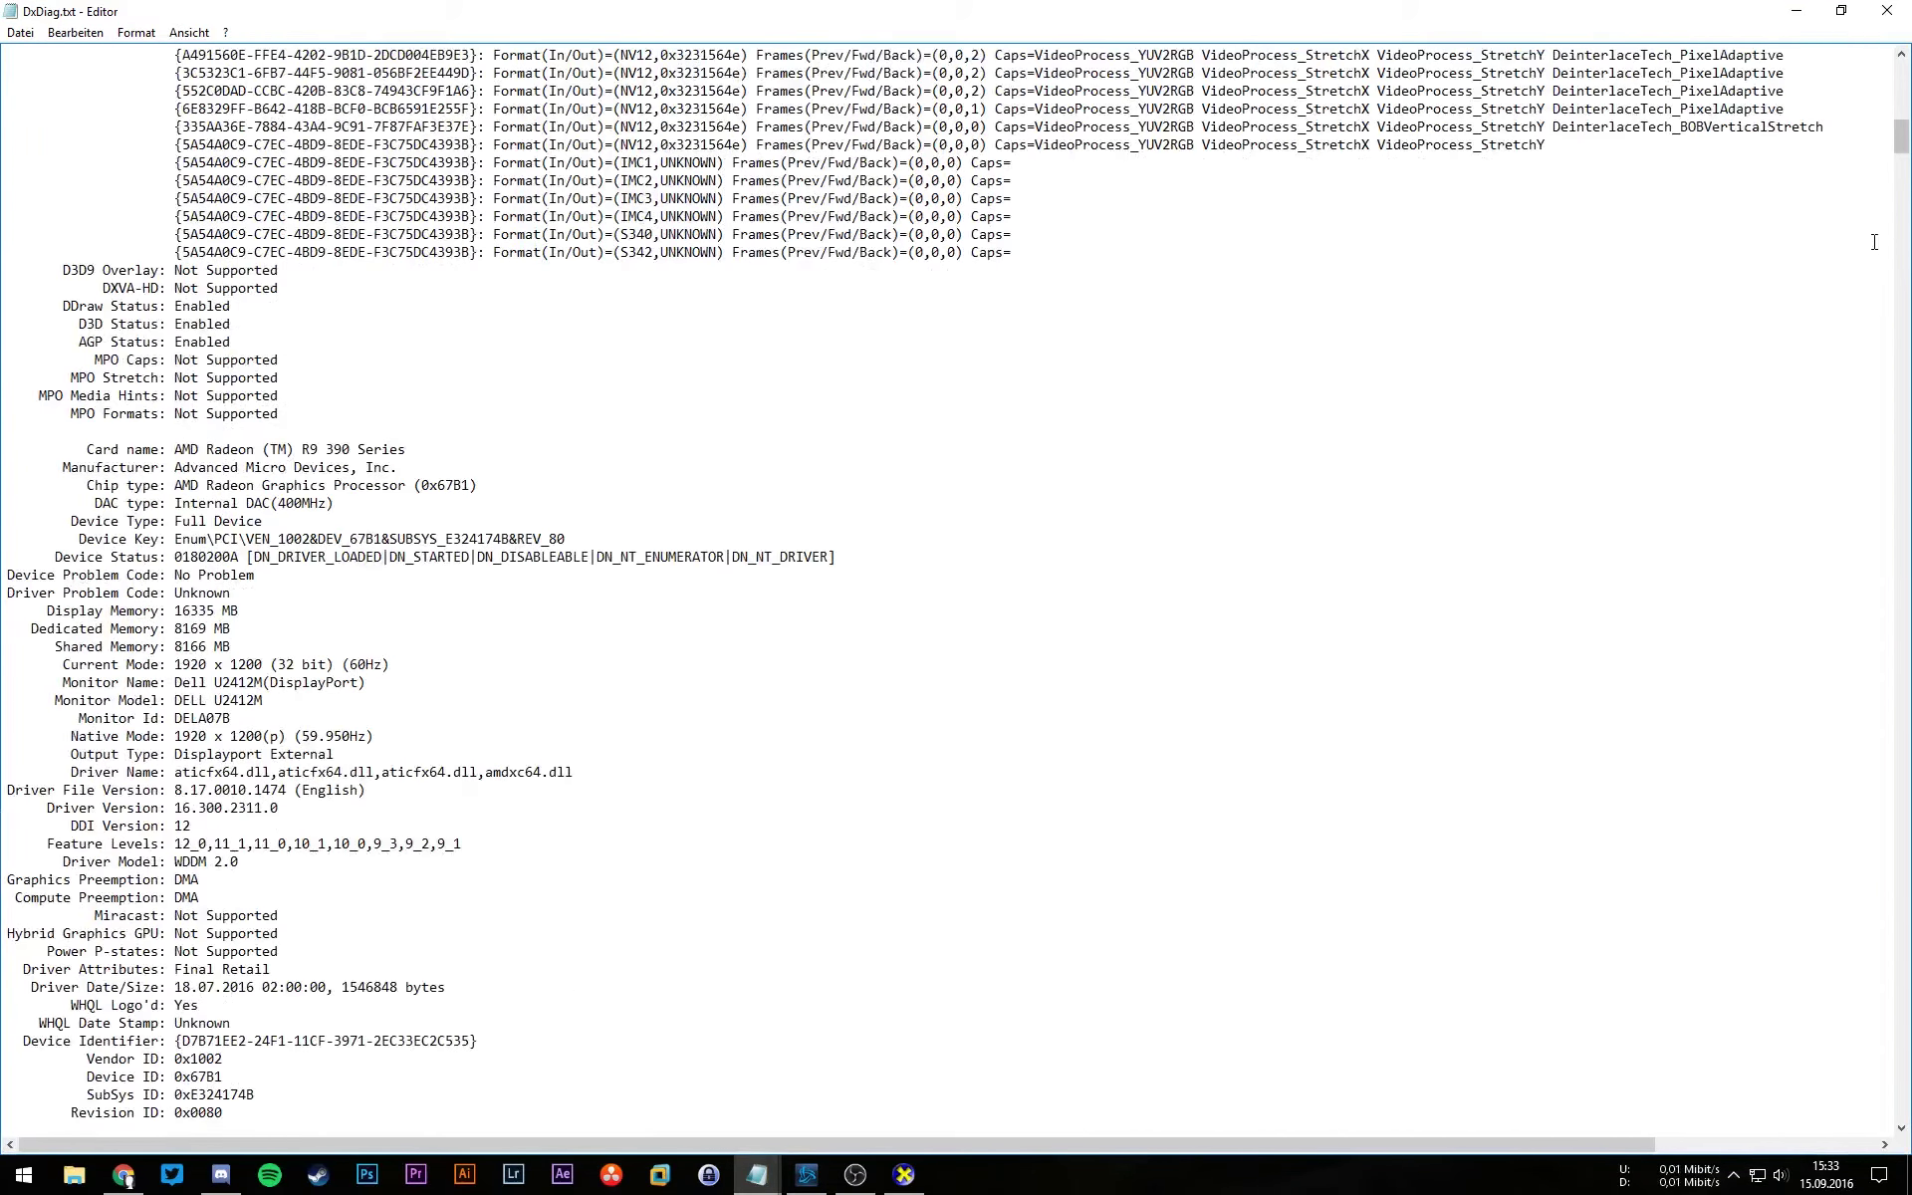
left_click_drag(1902, 137, 1906, 1108)
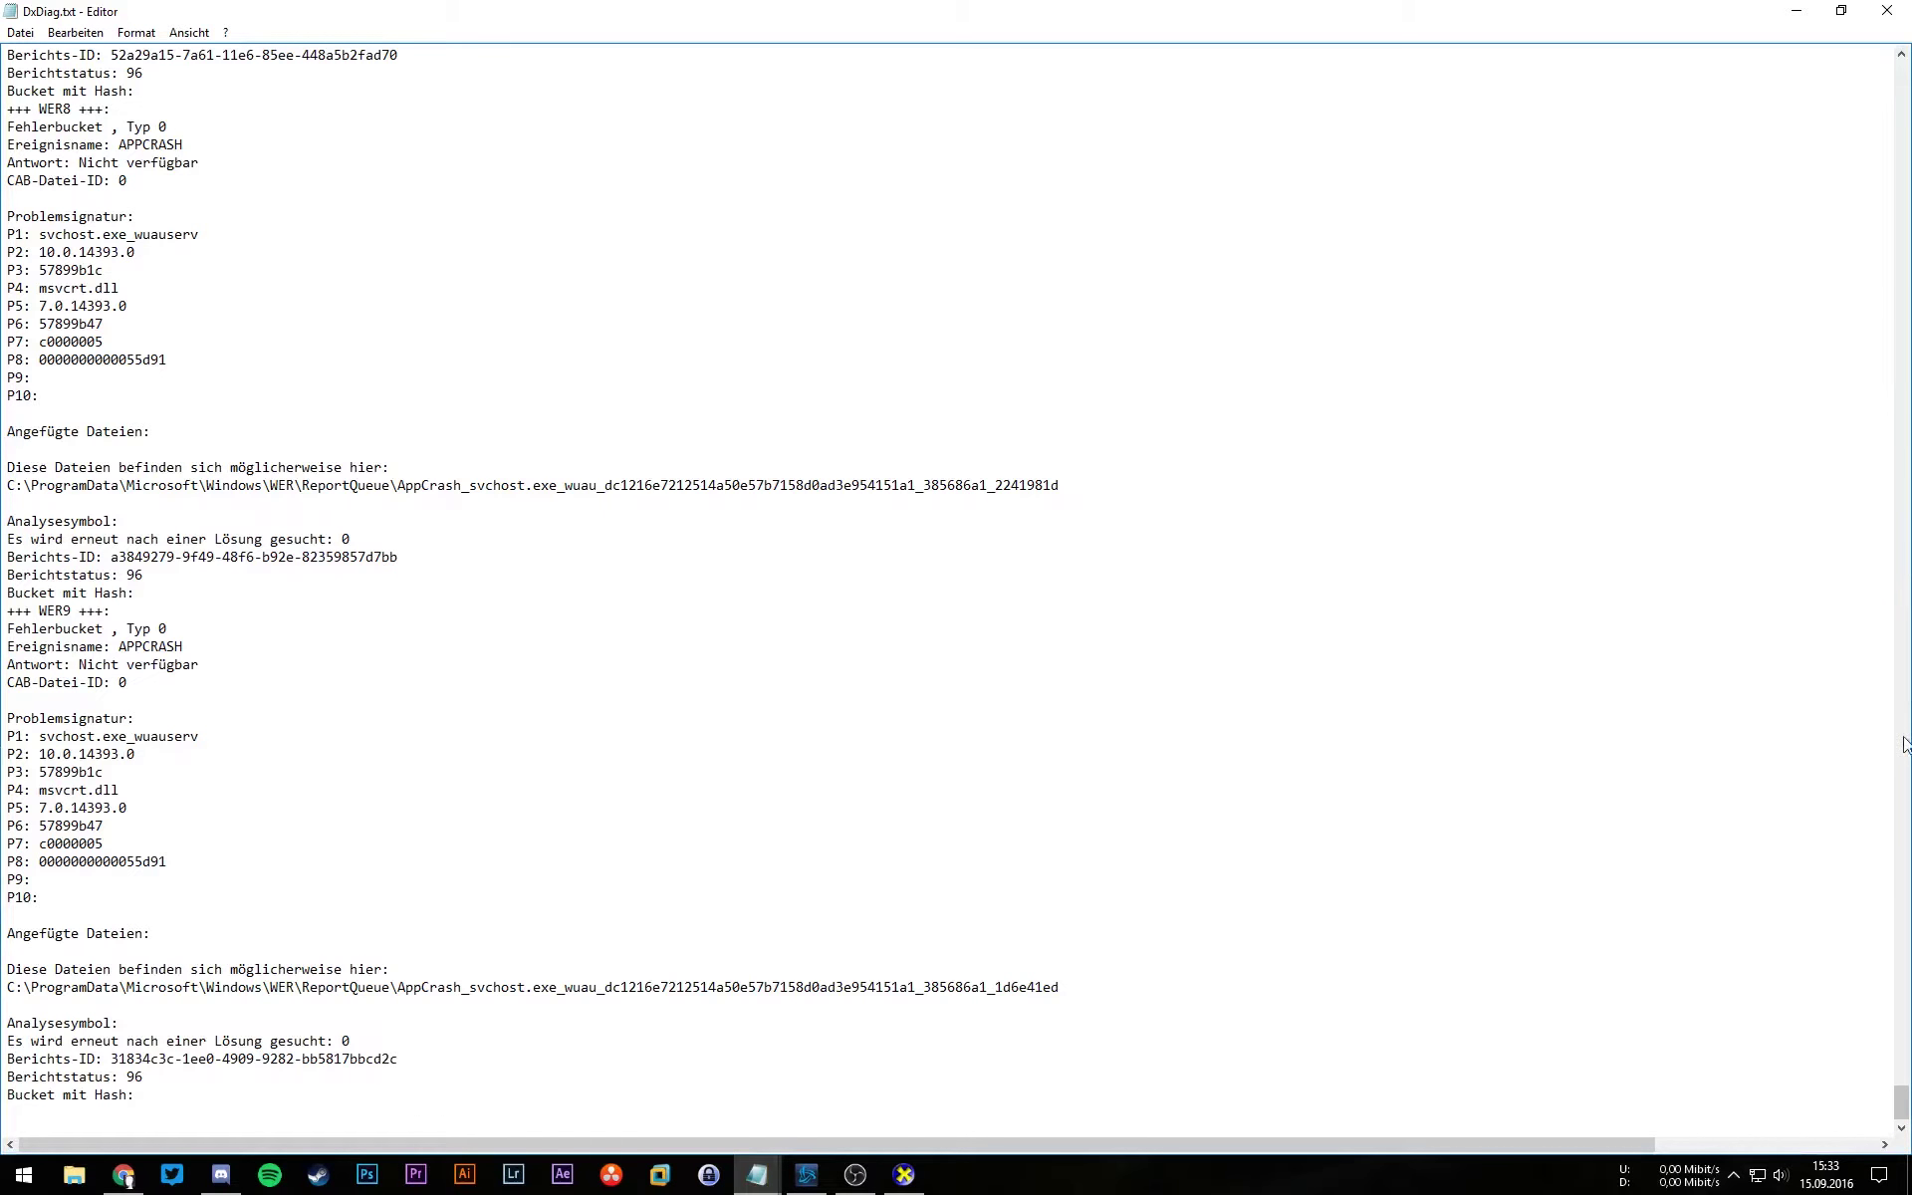
left_click_drag(1901, 1102, 1880, 70)
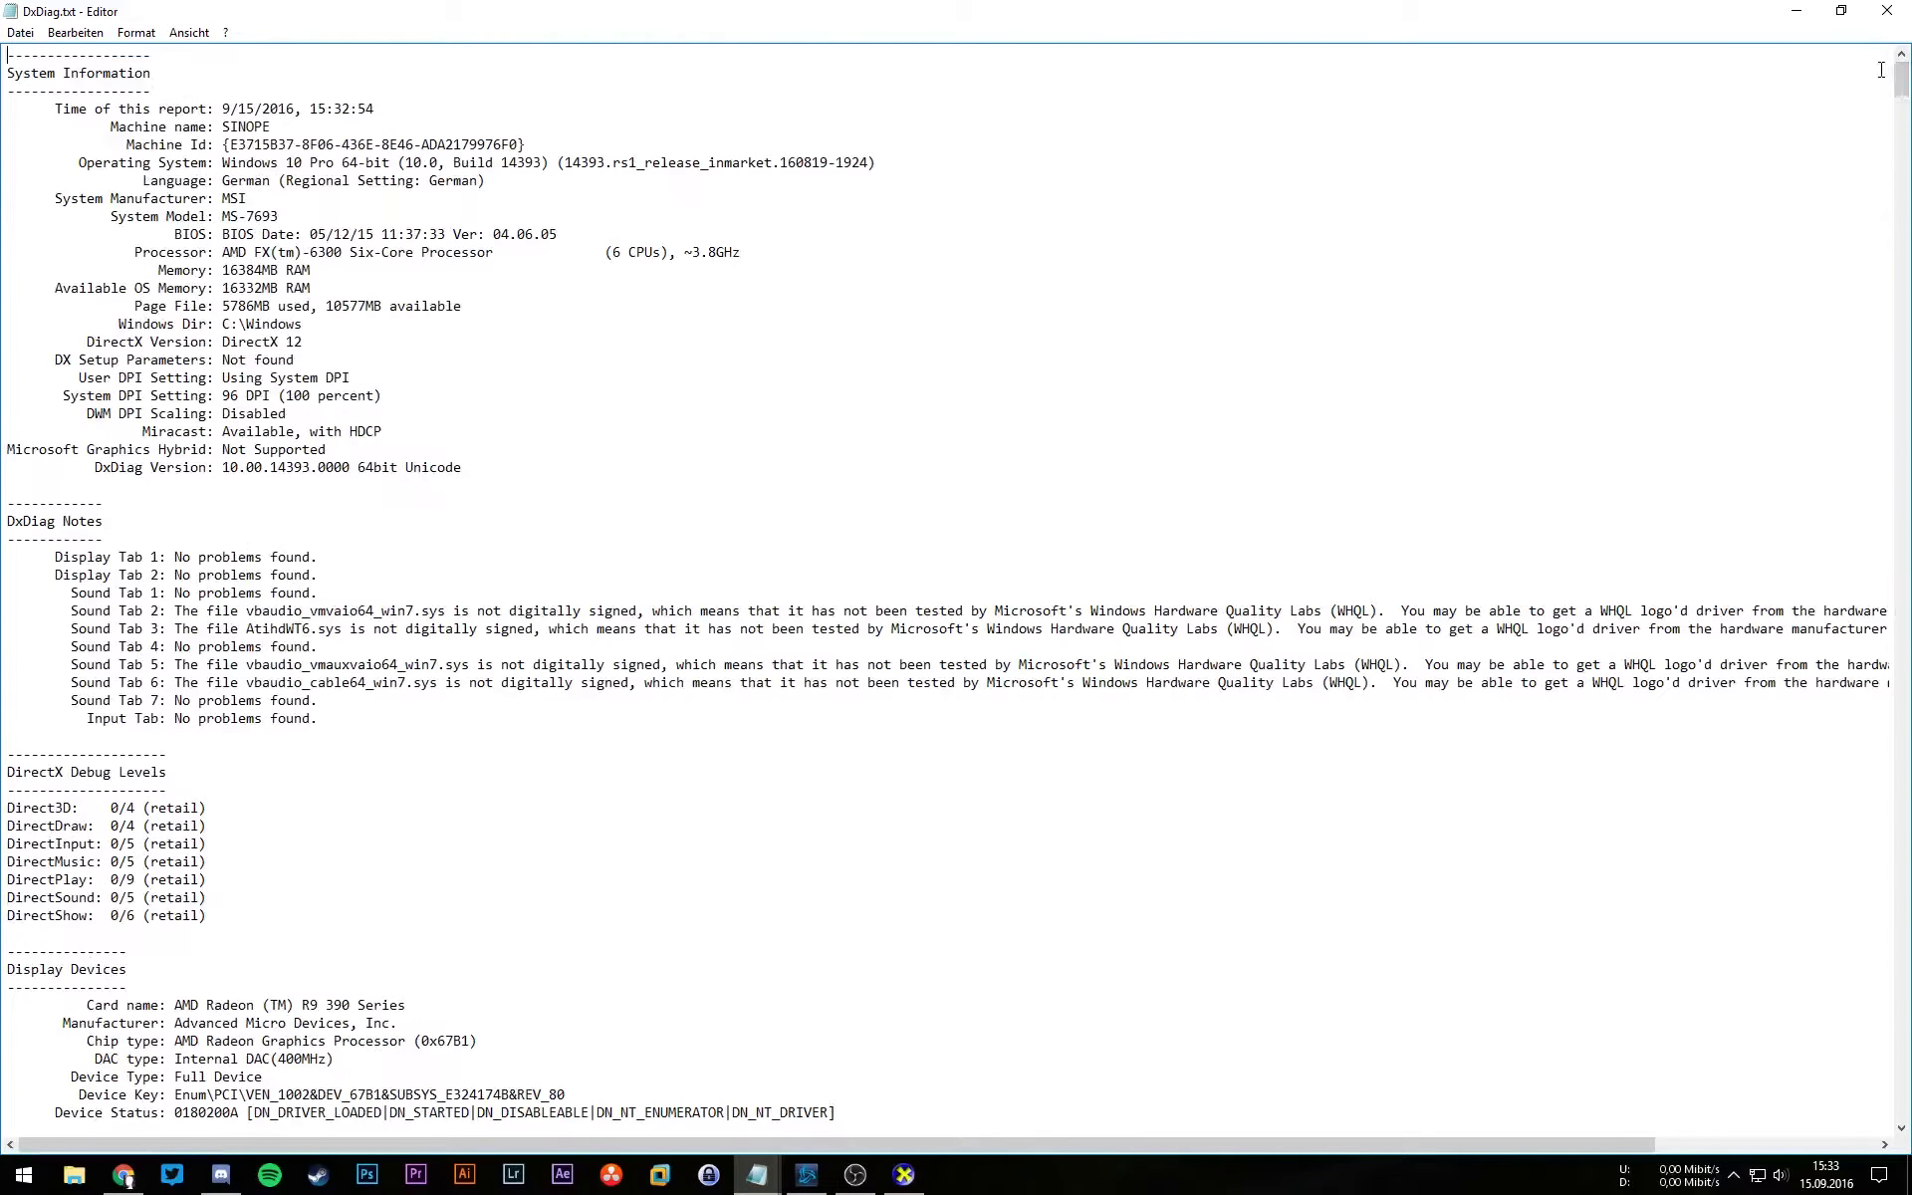
left_click(1888, 10)
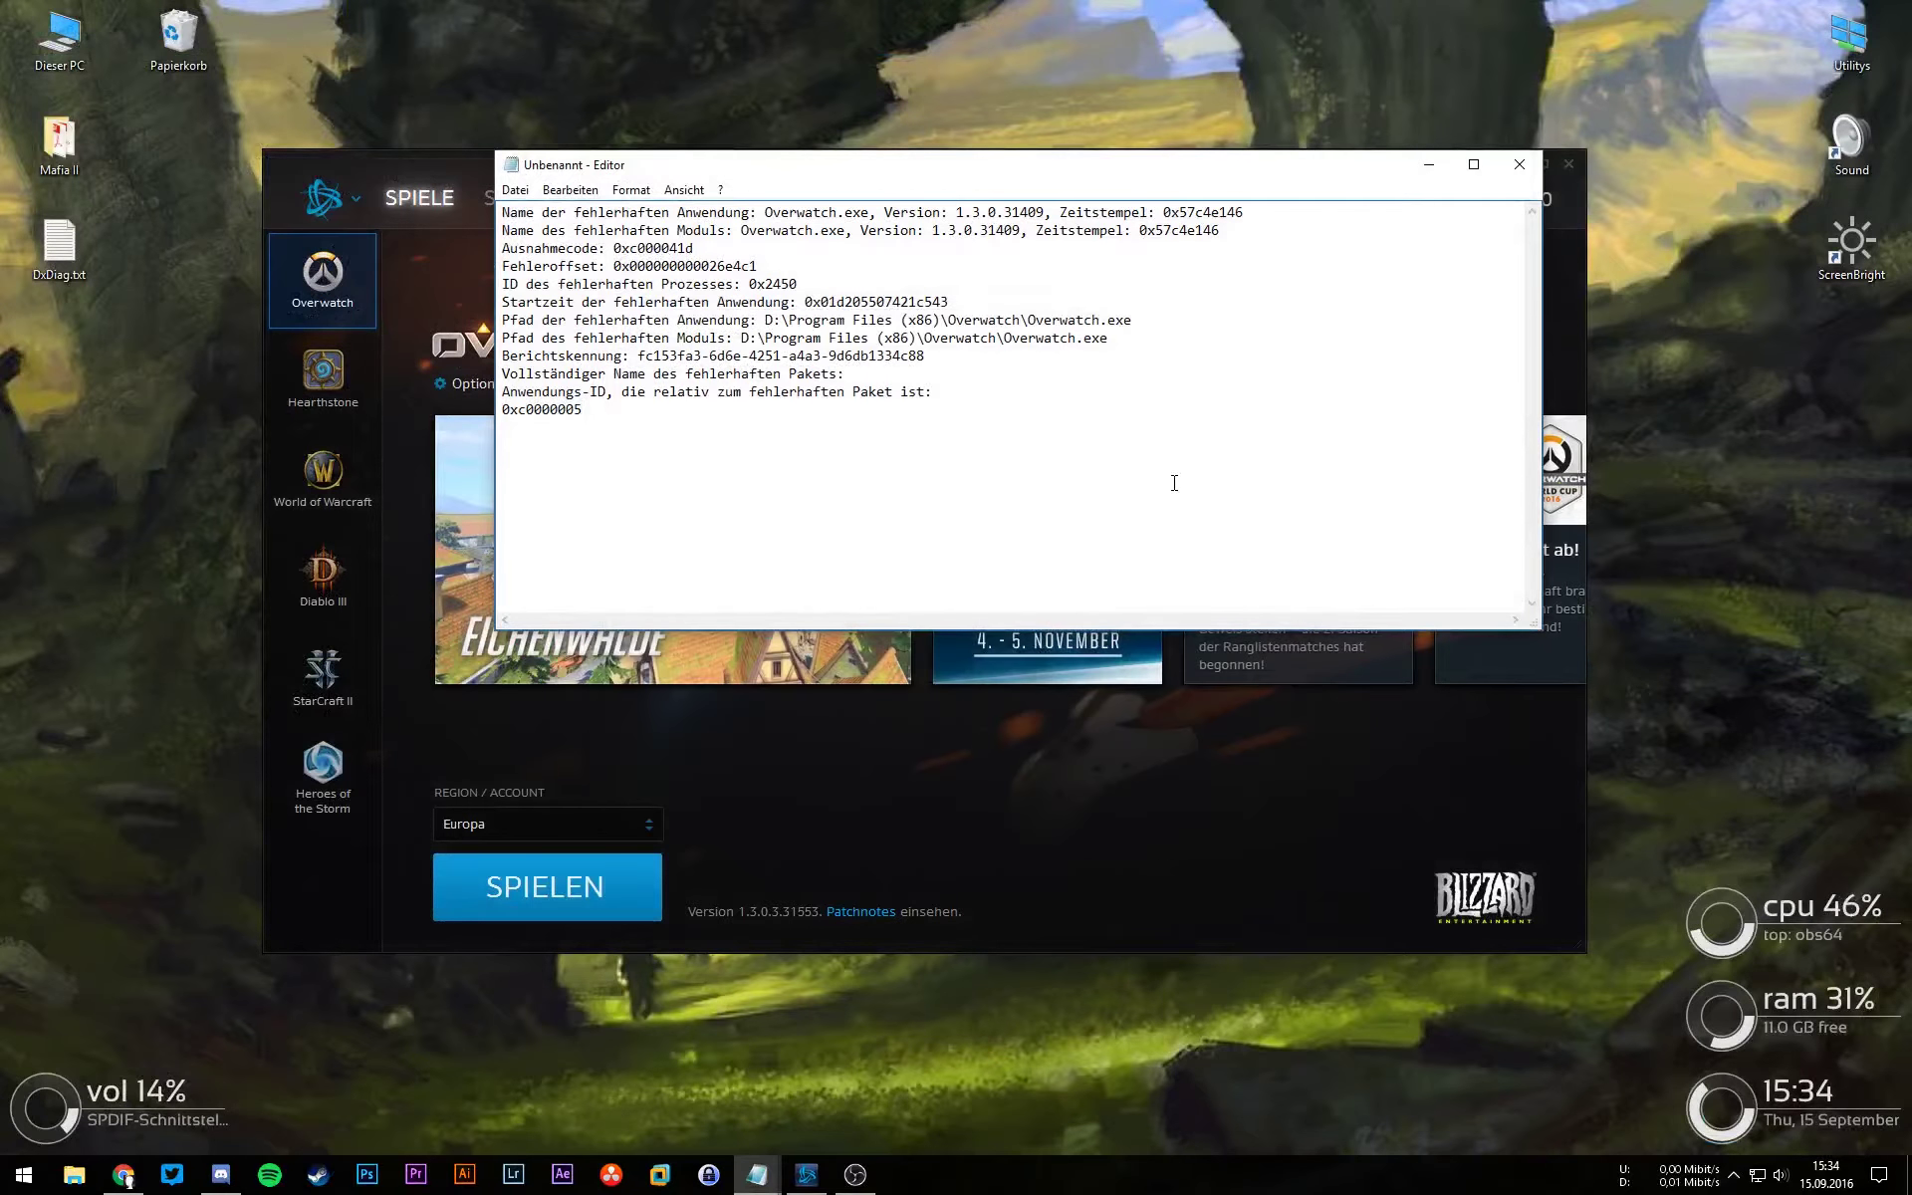
Step: Search Windows for "systemin" and open Systeminformationen
key("super")
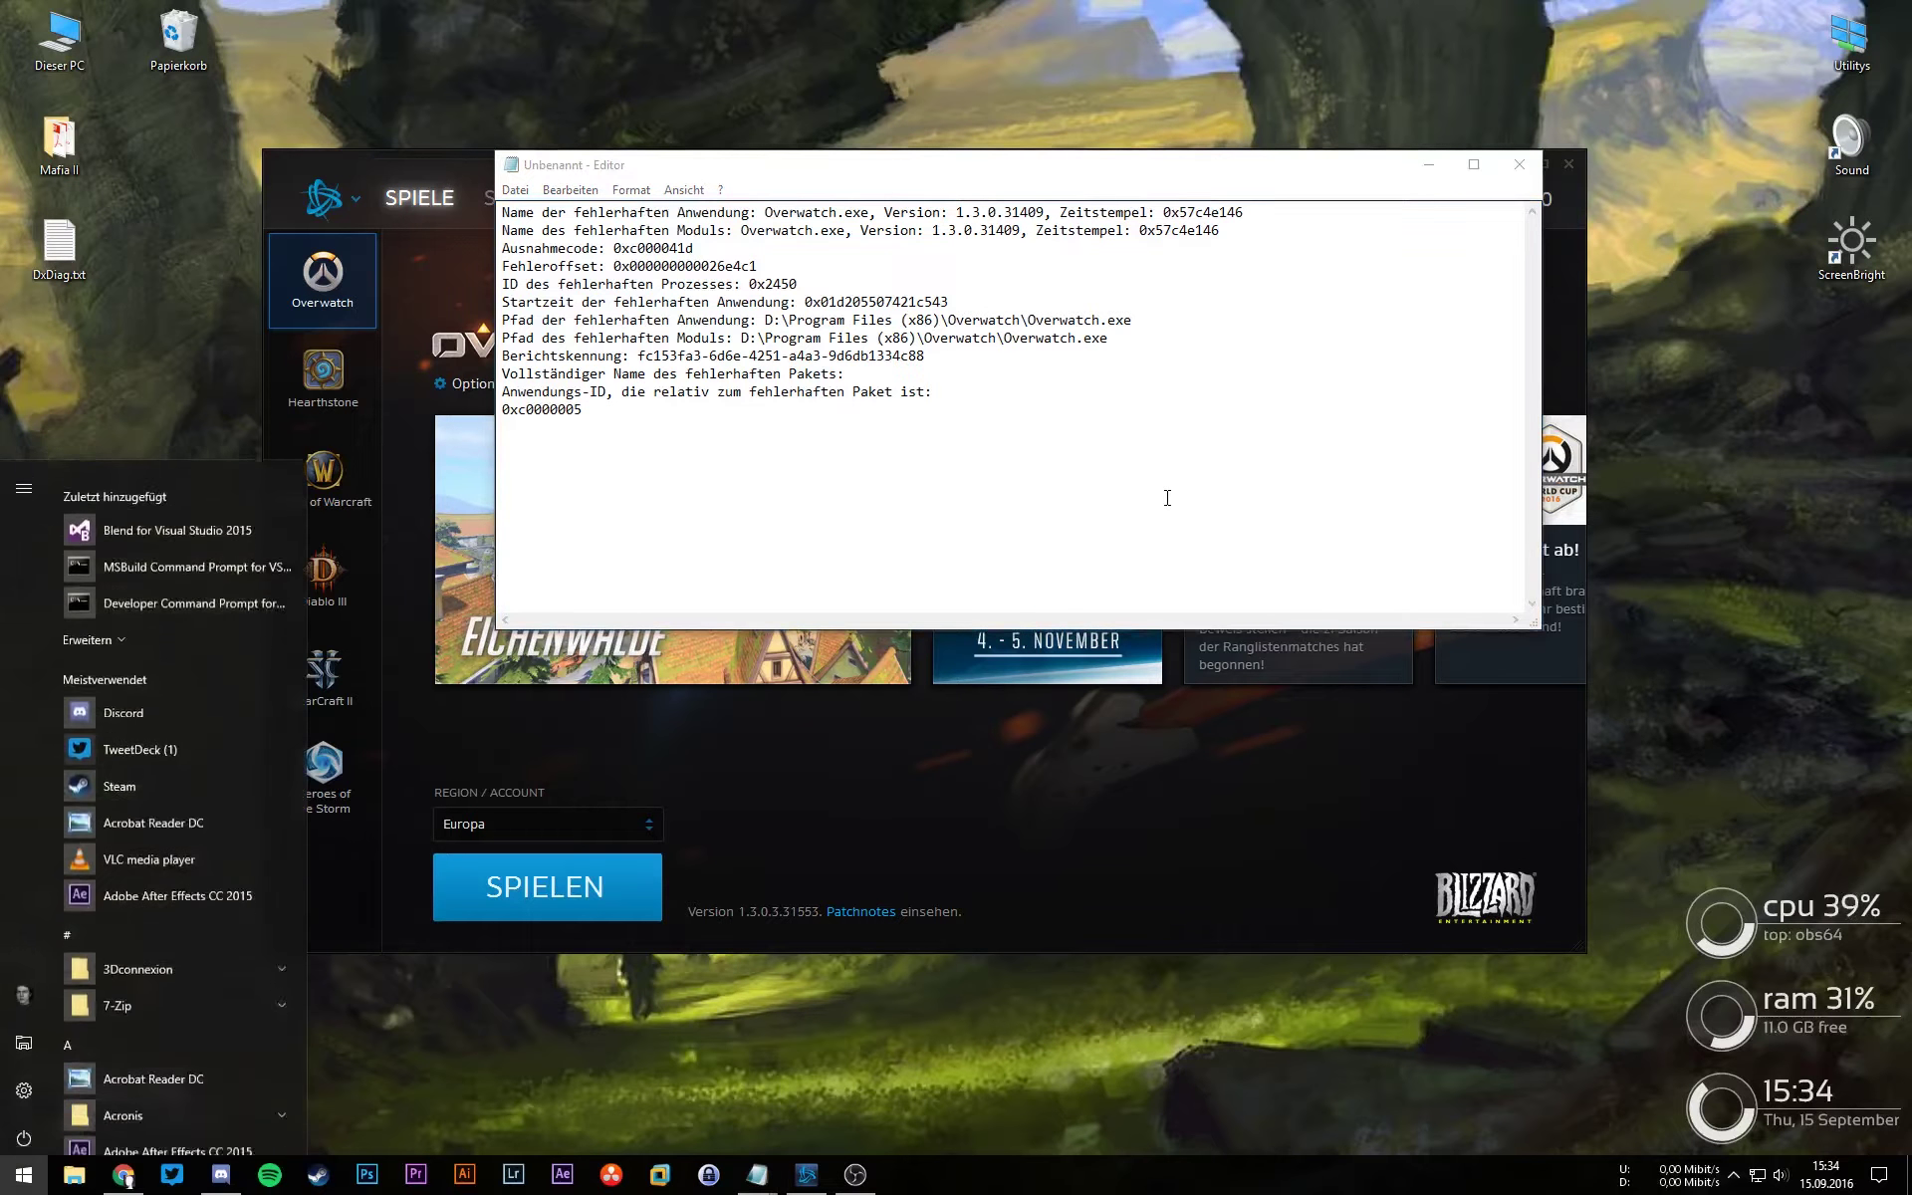
type("systemin")
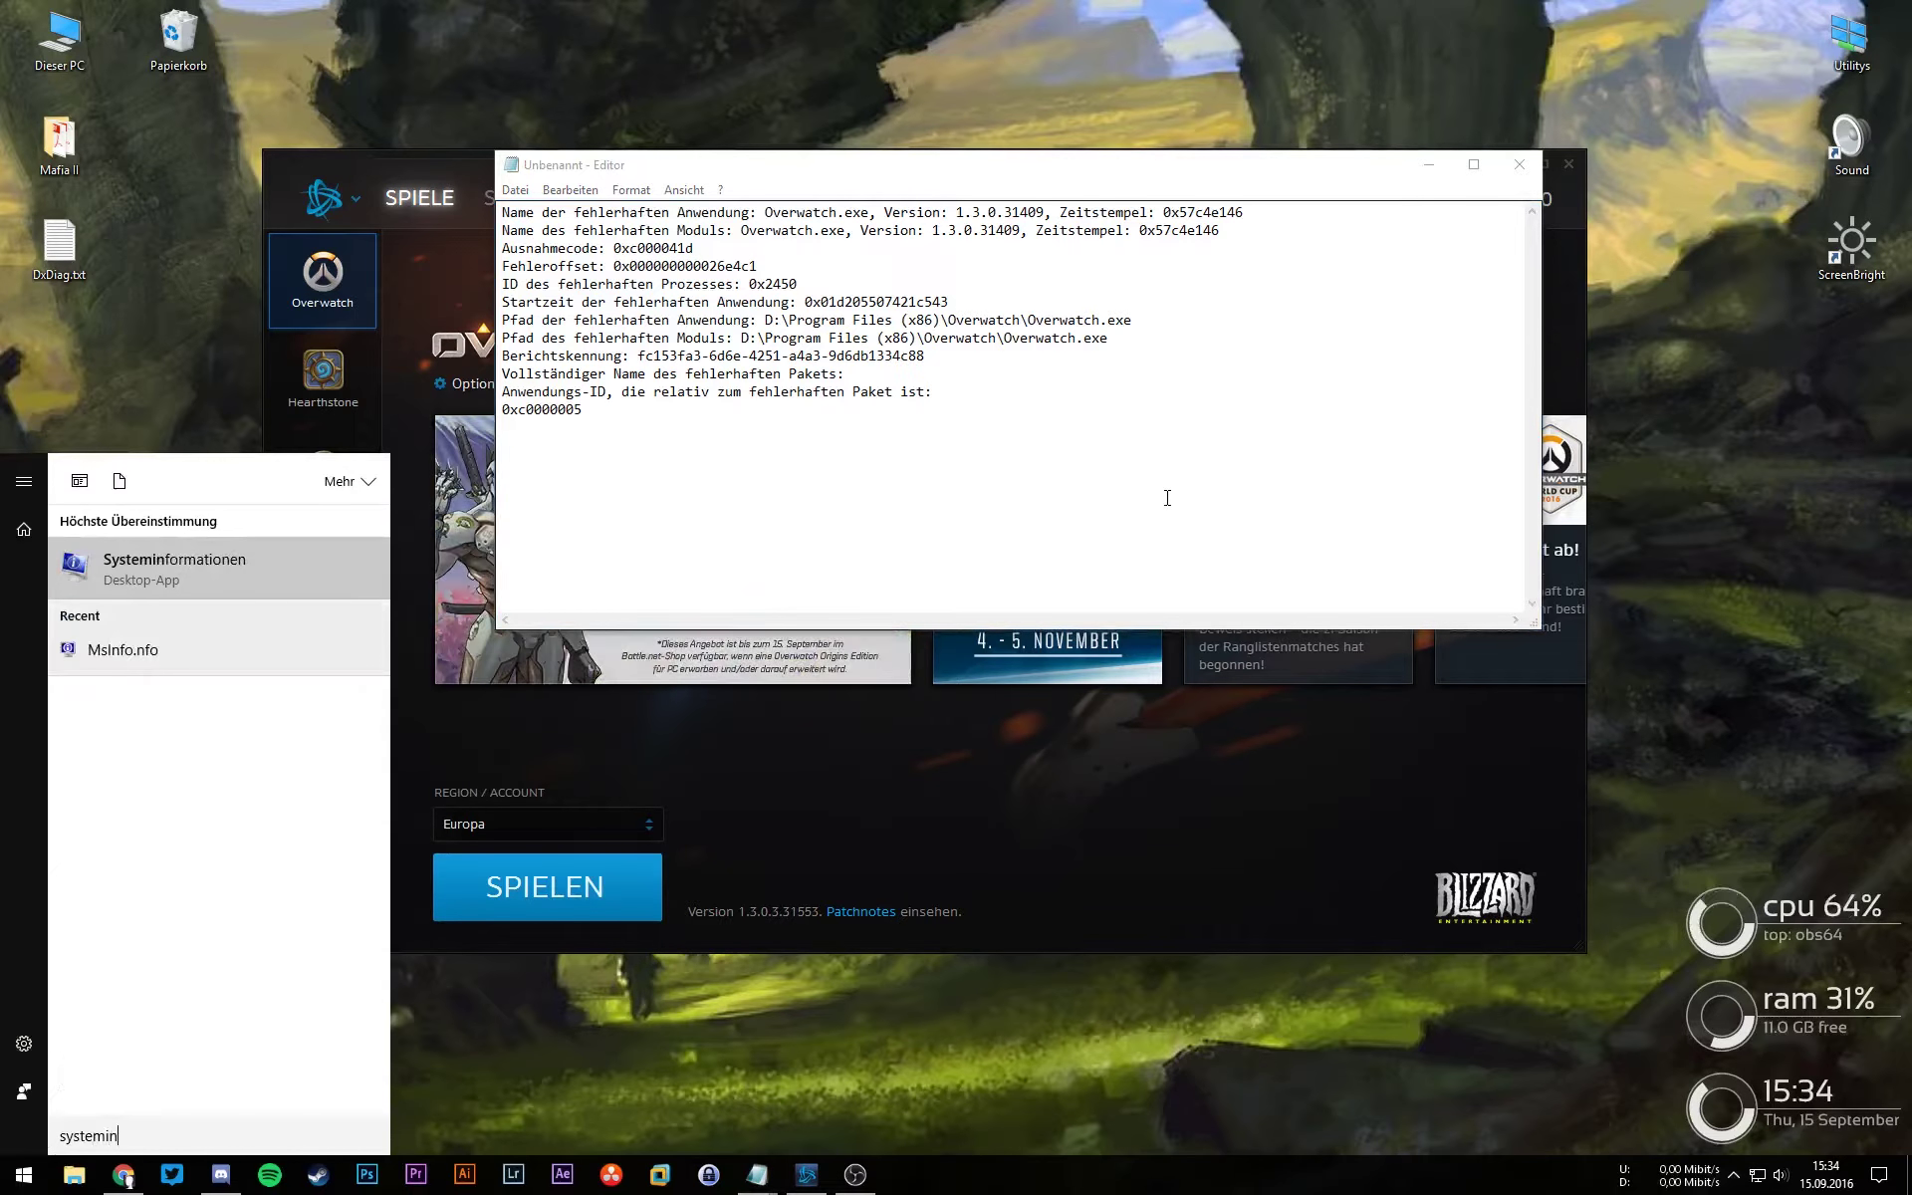
key("Return")
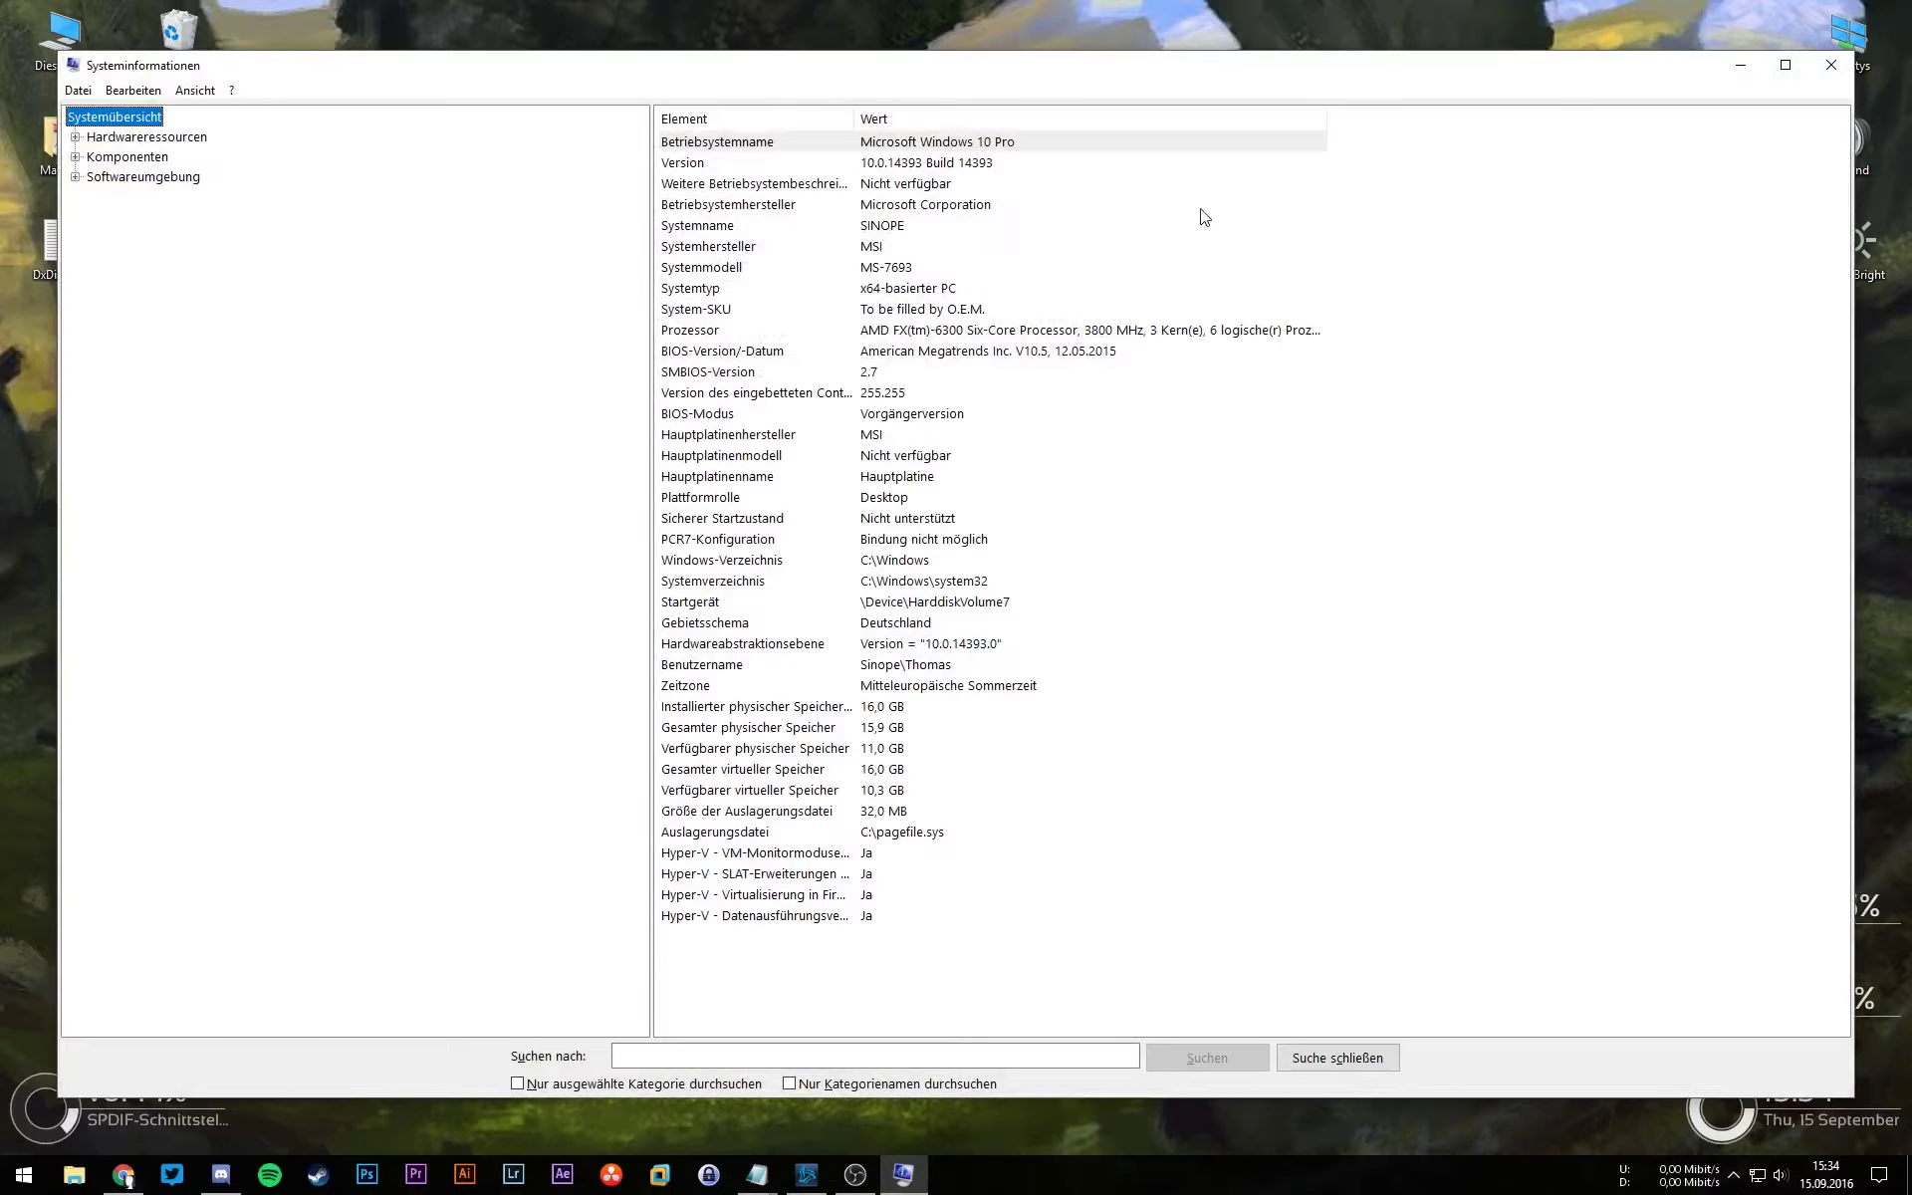
key("super")
type("sys")
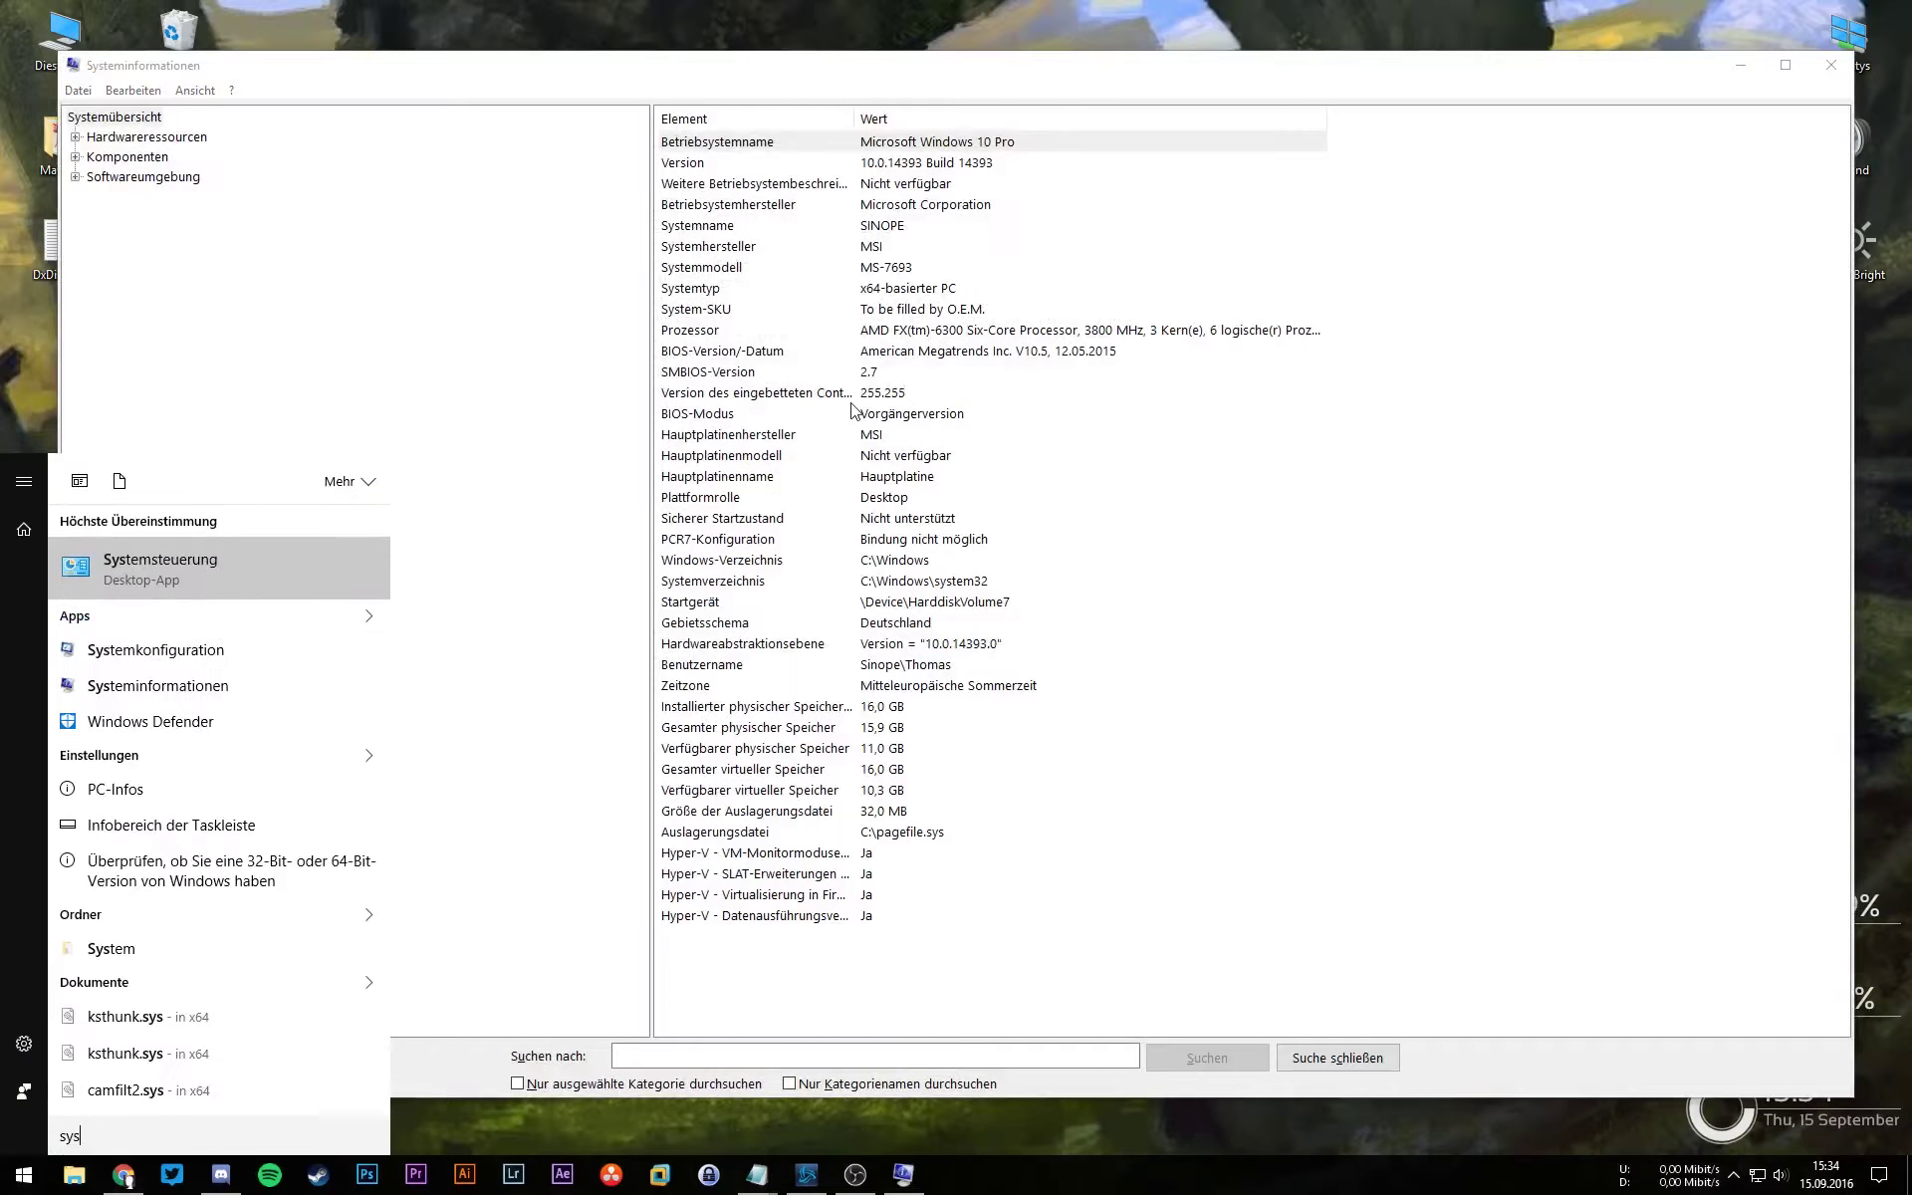
key("Down")
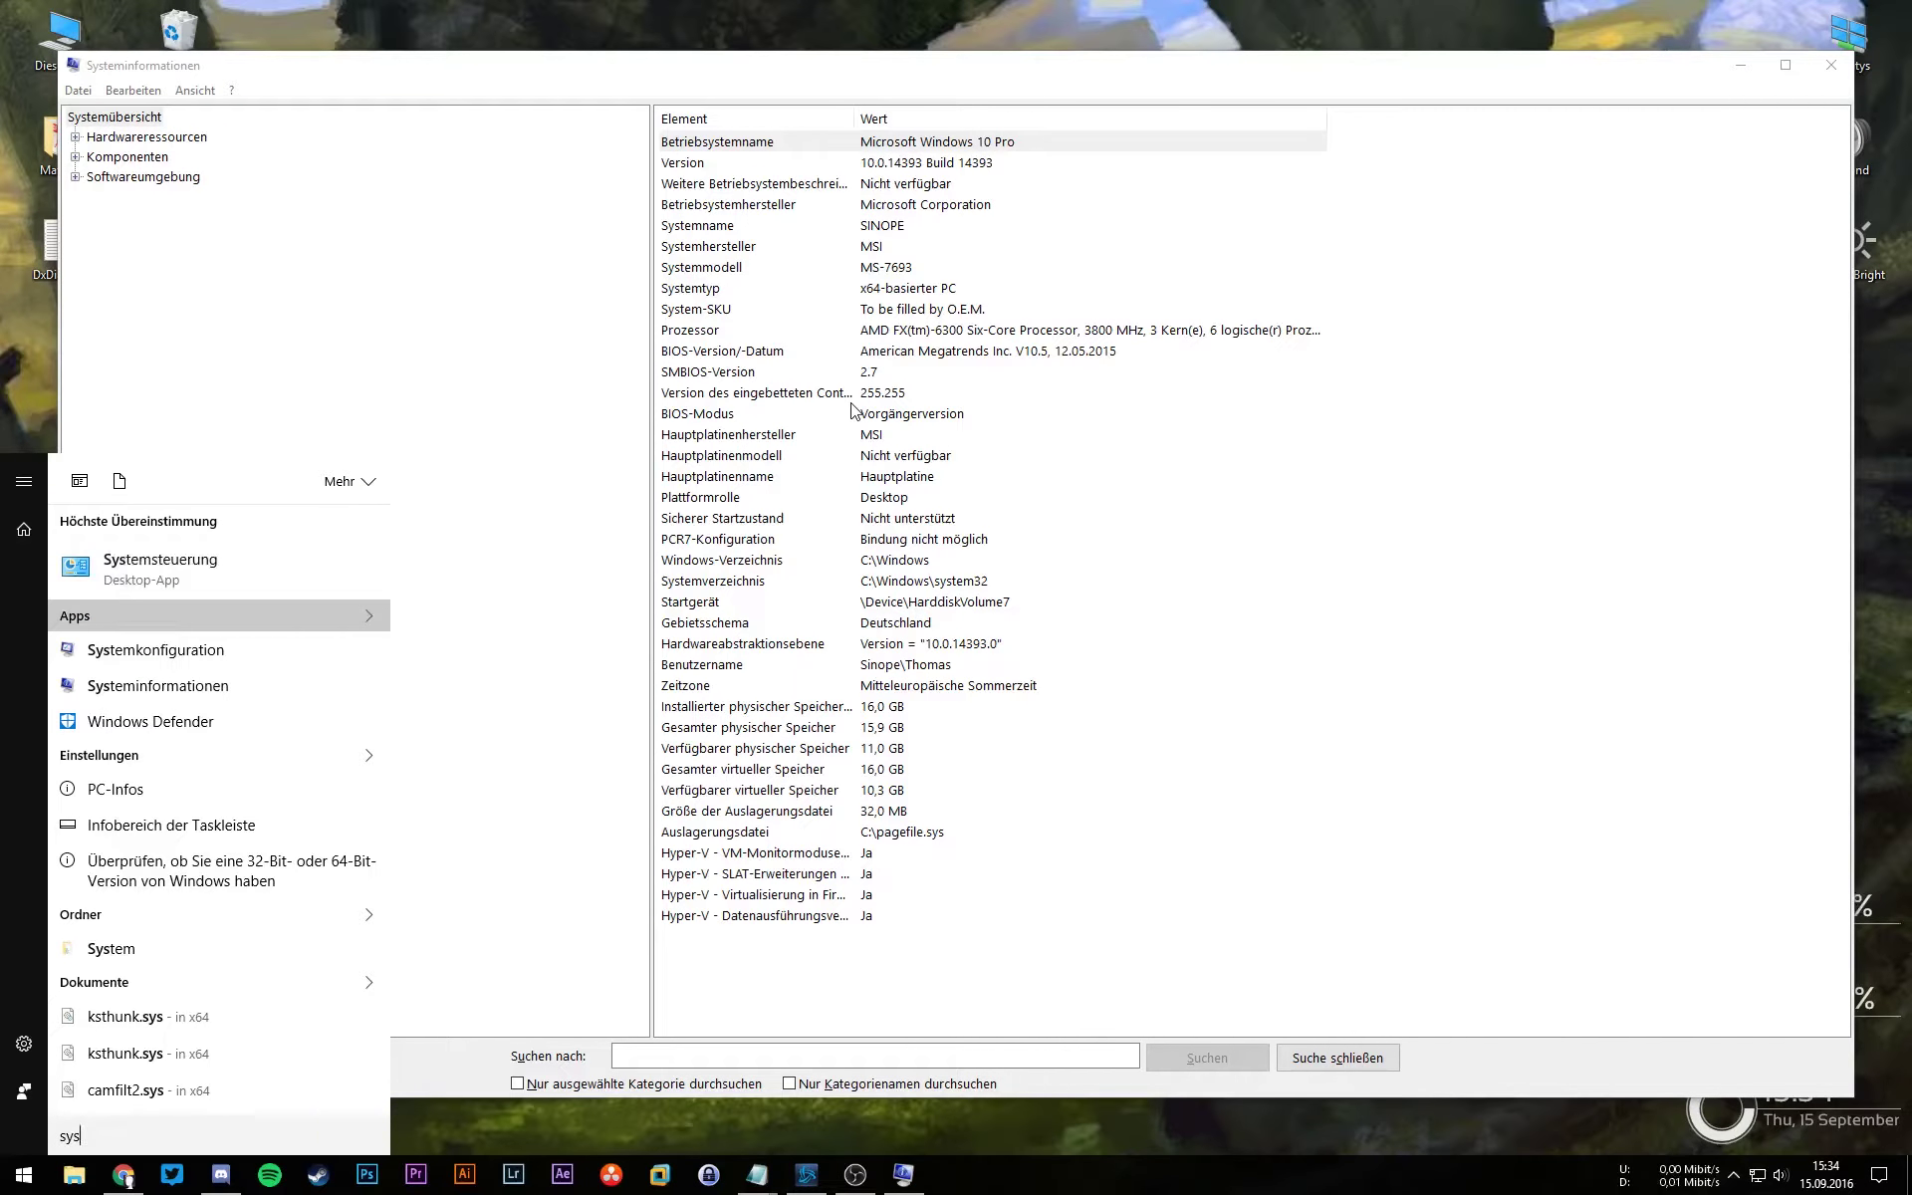
key("Escape")
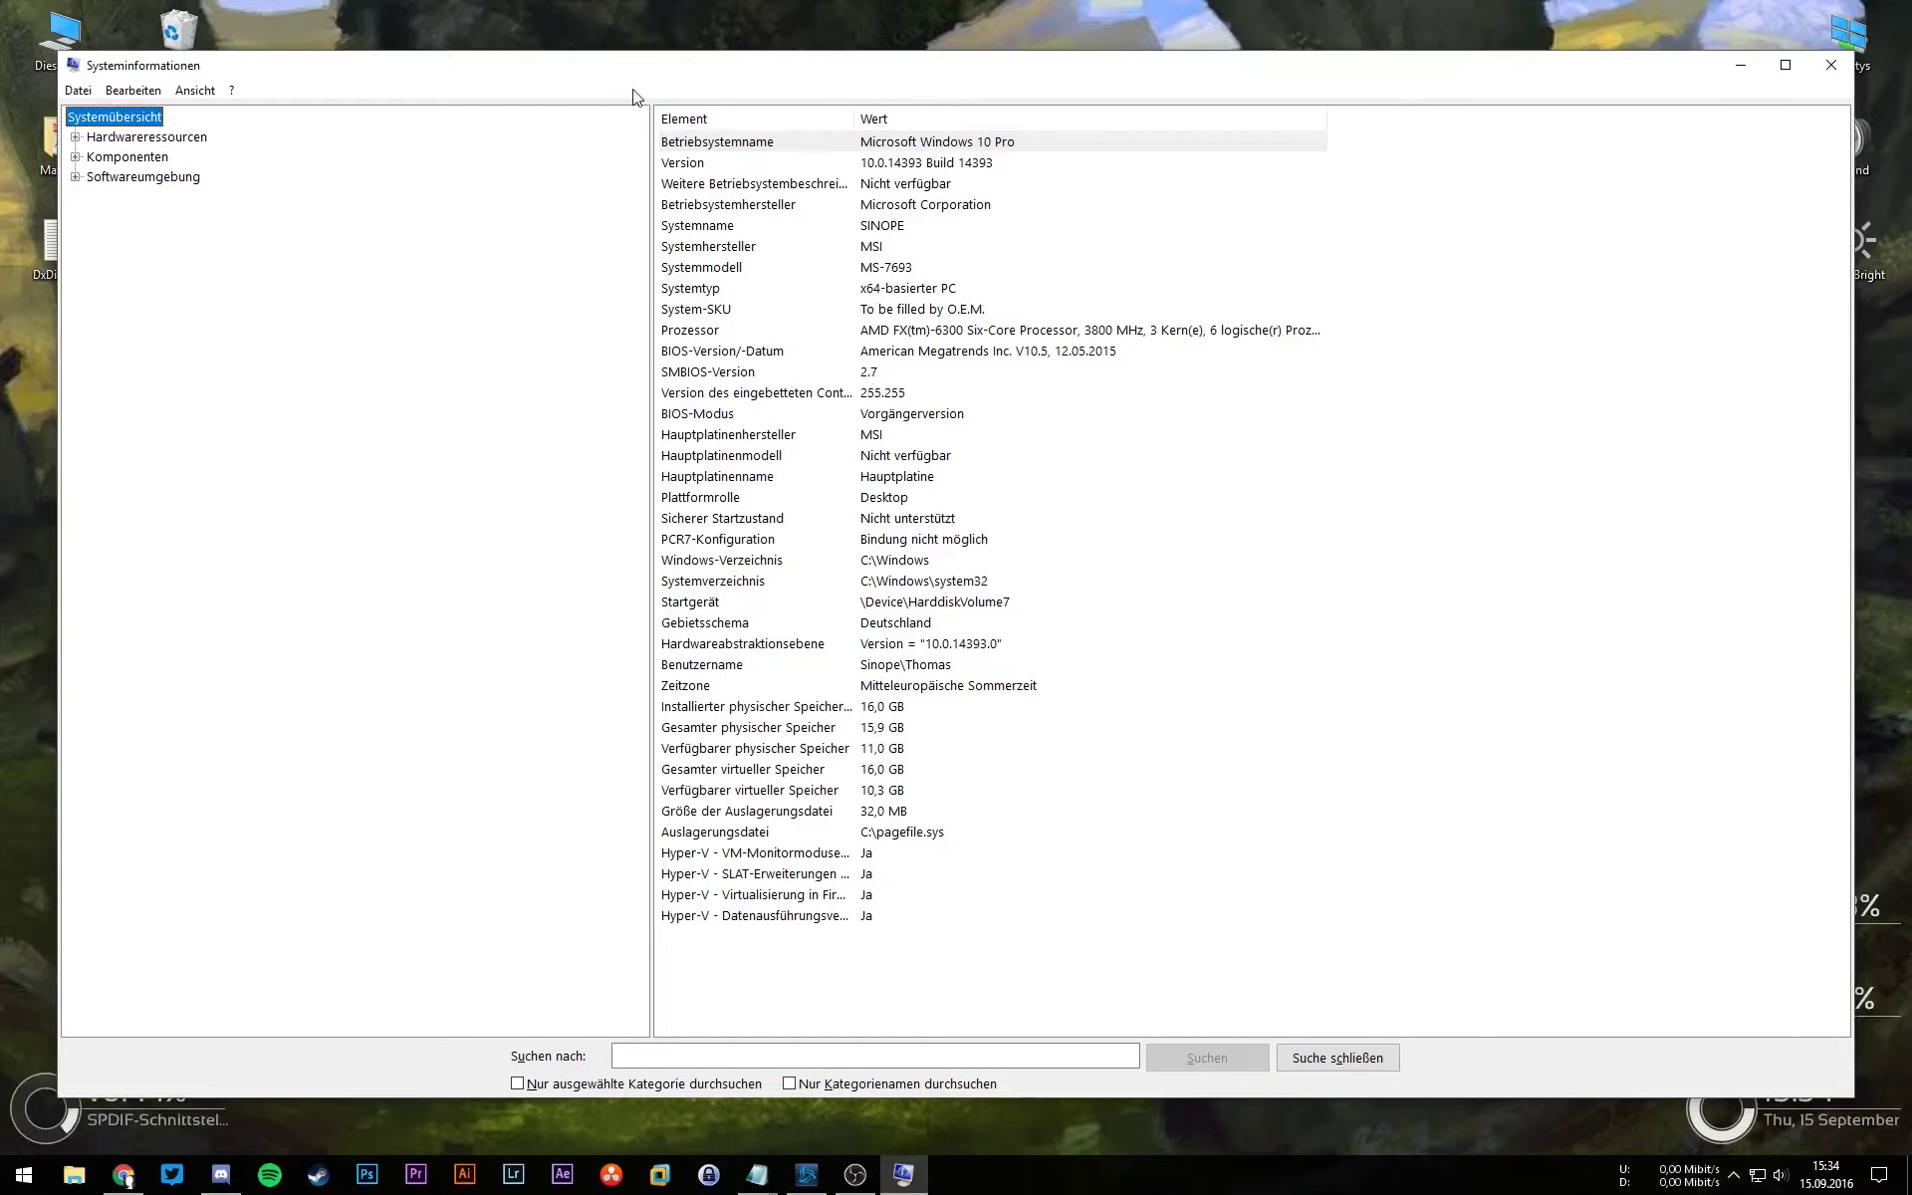
Step: Expand Hardwareressourcen, Komponenten and Softwareumgebung, view Konflikte/Gemeinsame Nutzung and close Systeminformationen
left_click_drag(630, 79, 620, 64)
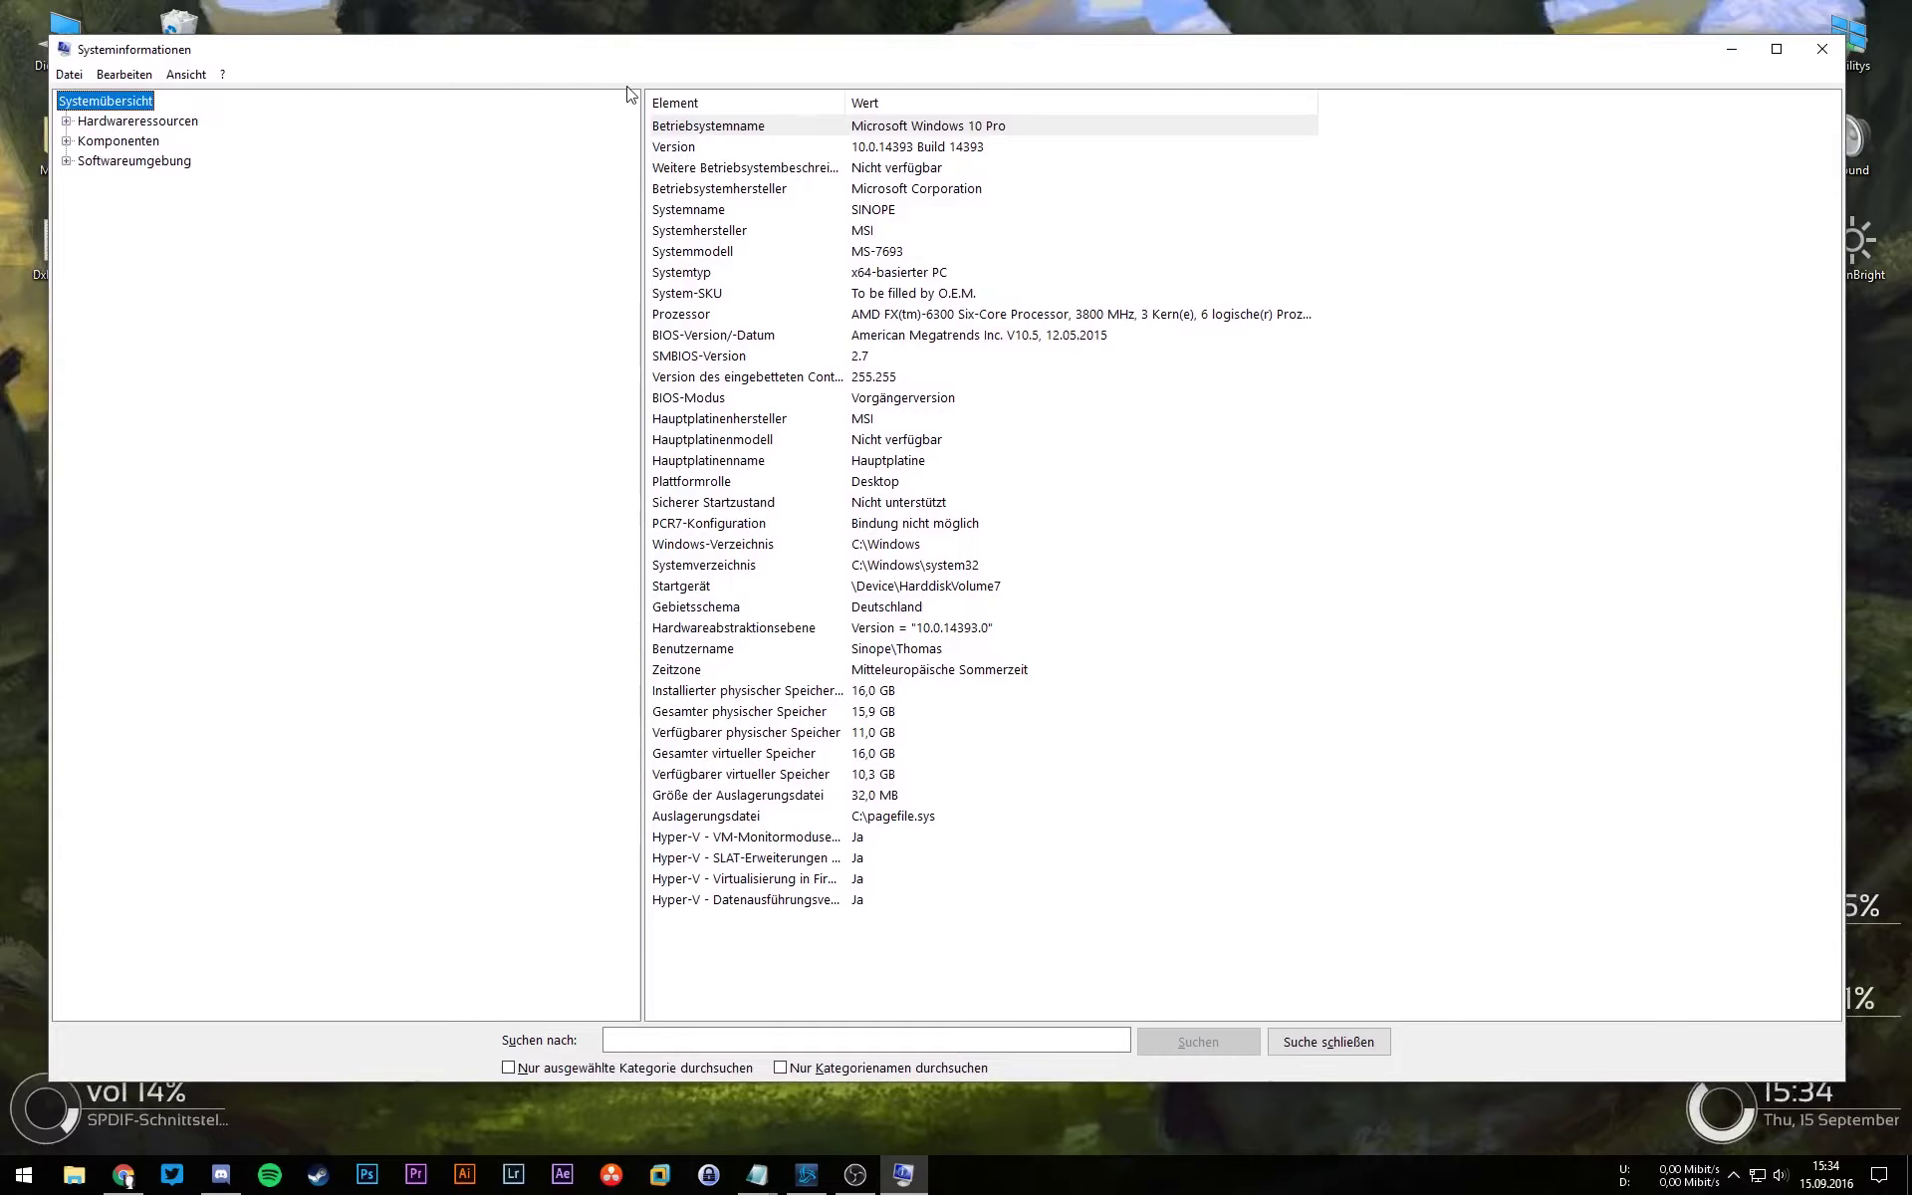
left_click(175, 122)
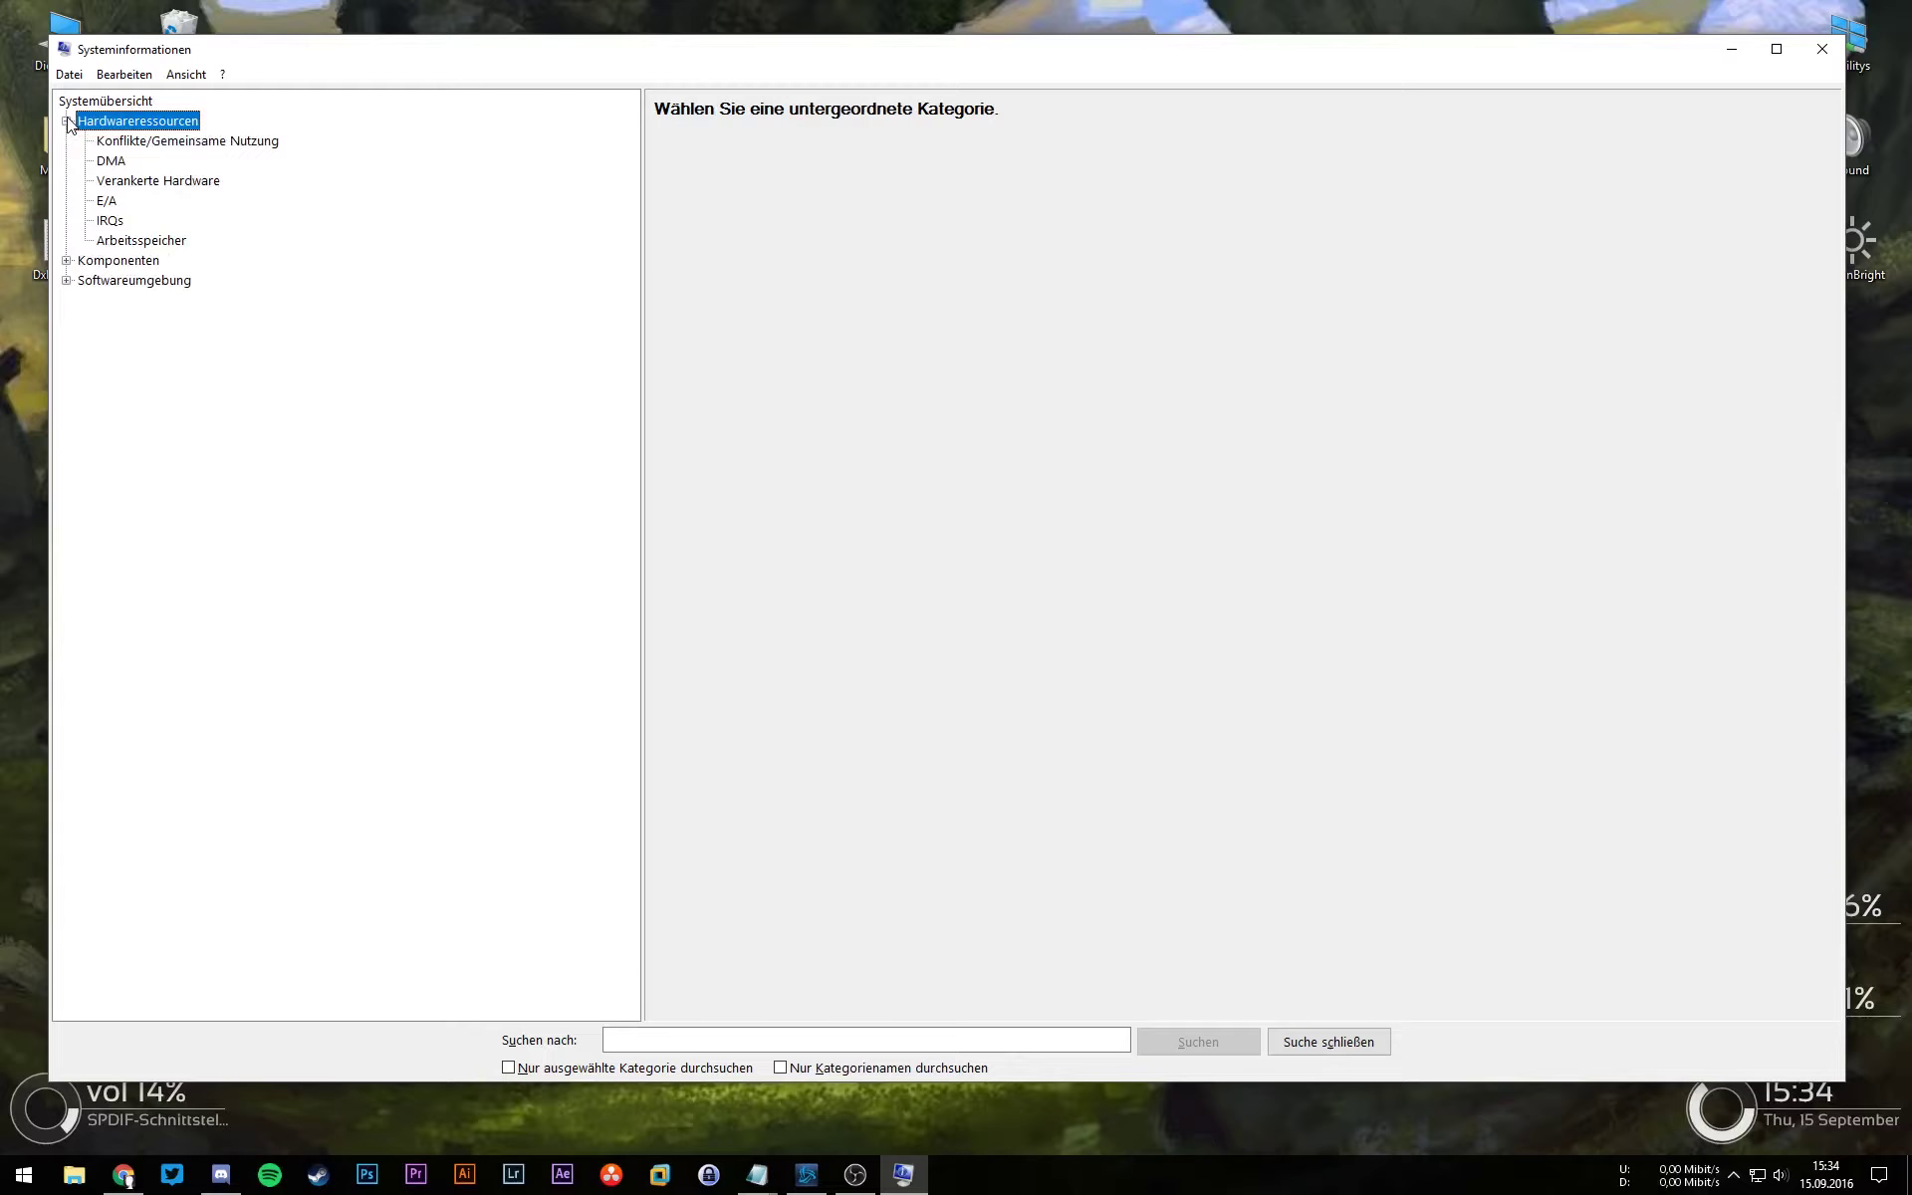
left_click(65, 262)
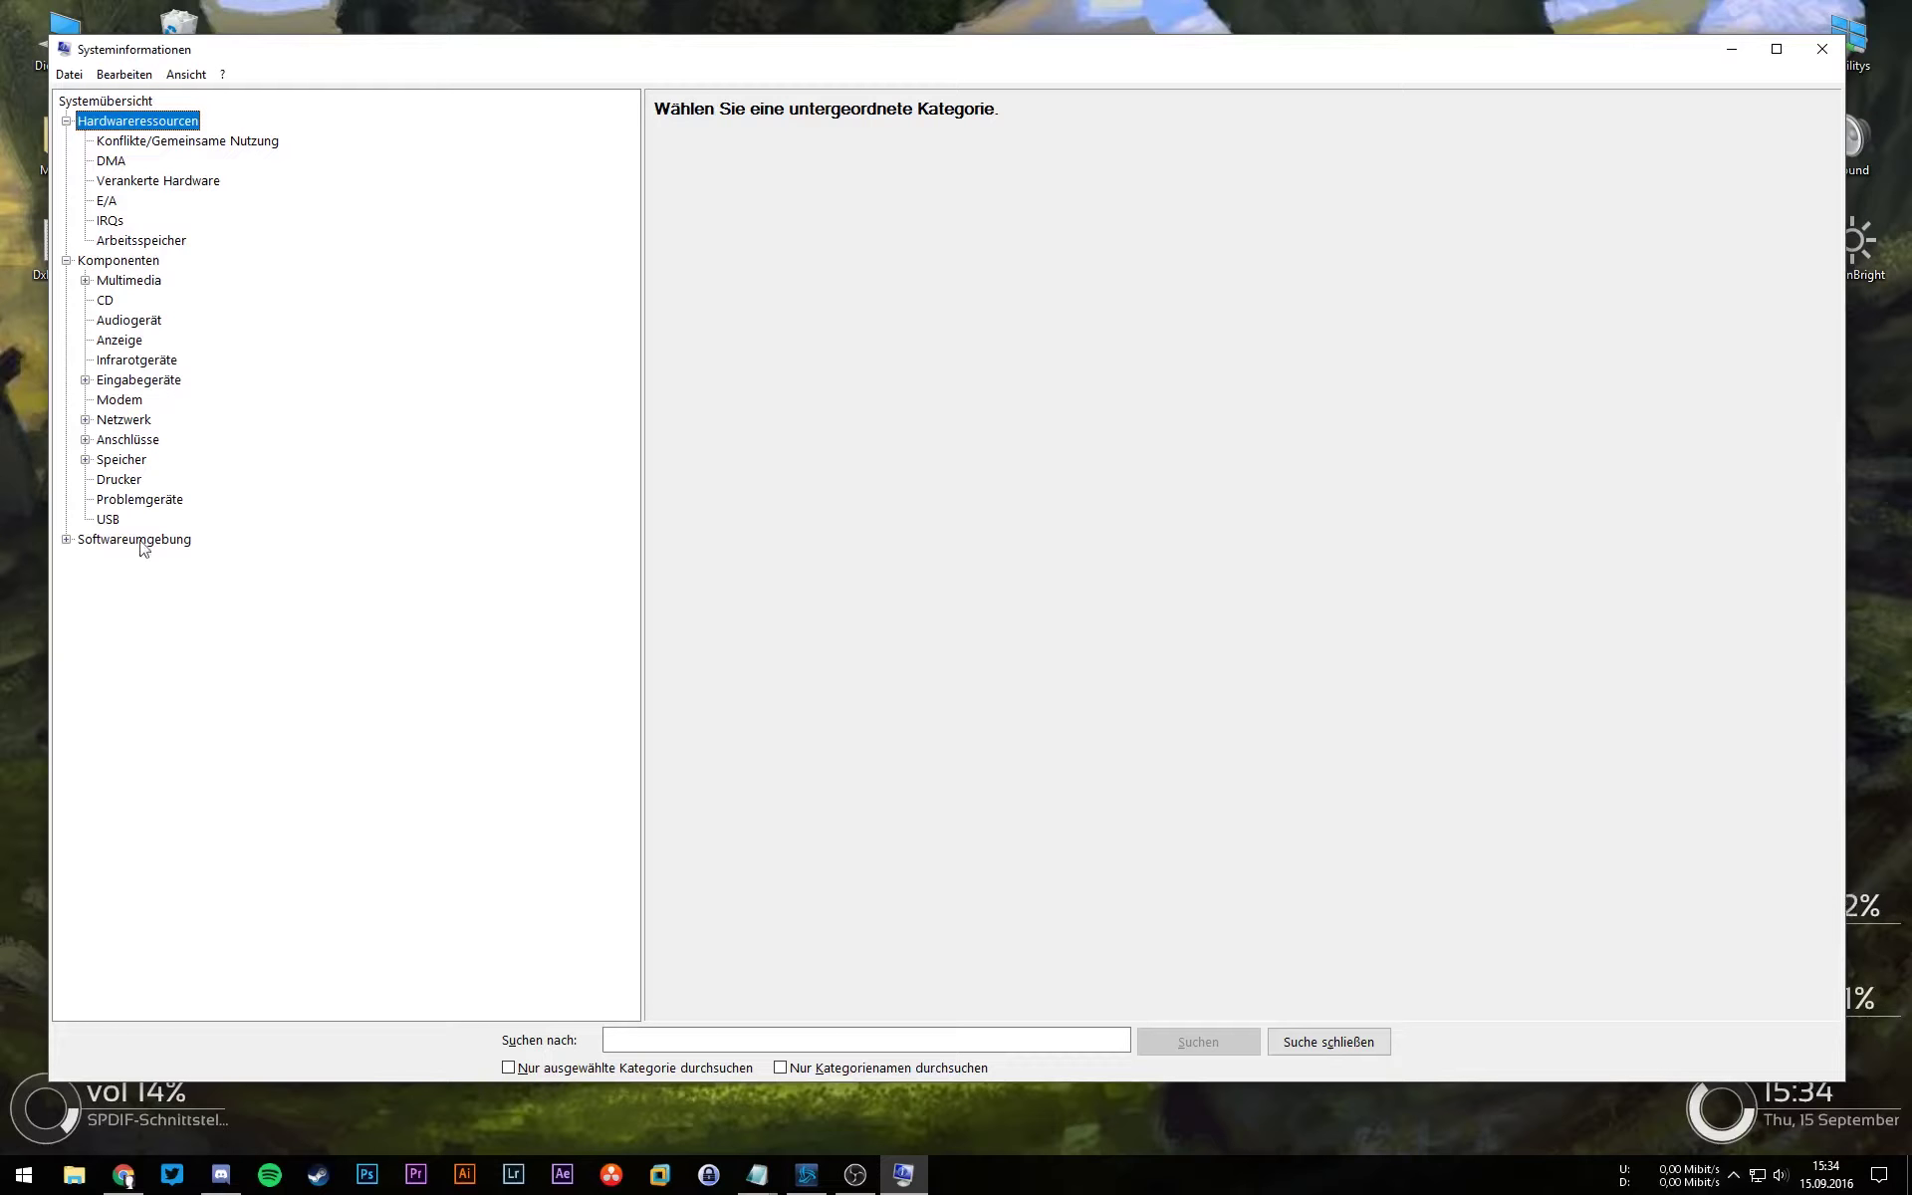
left_click(67, 540)
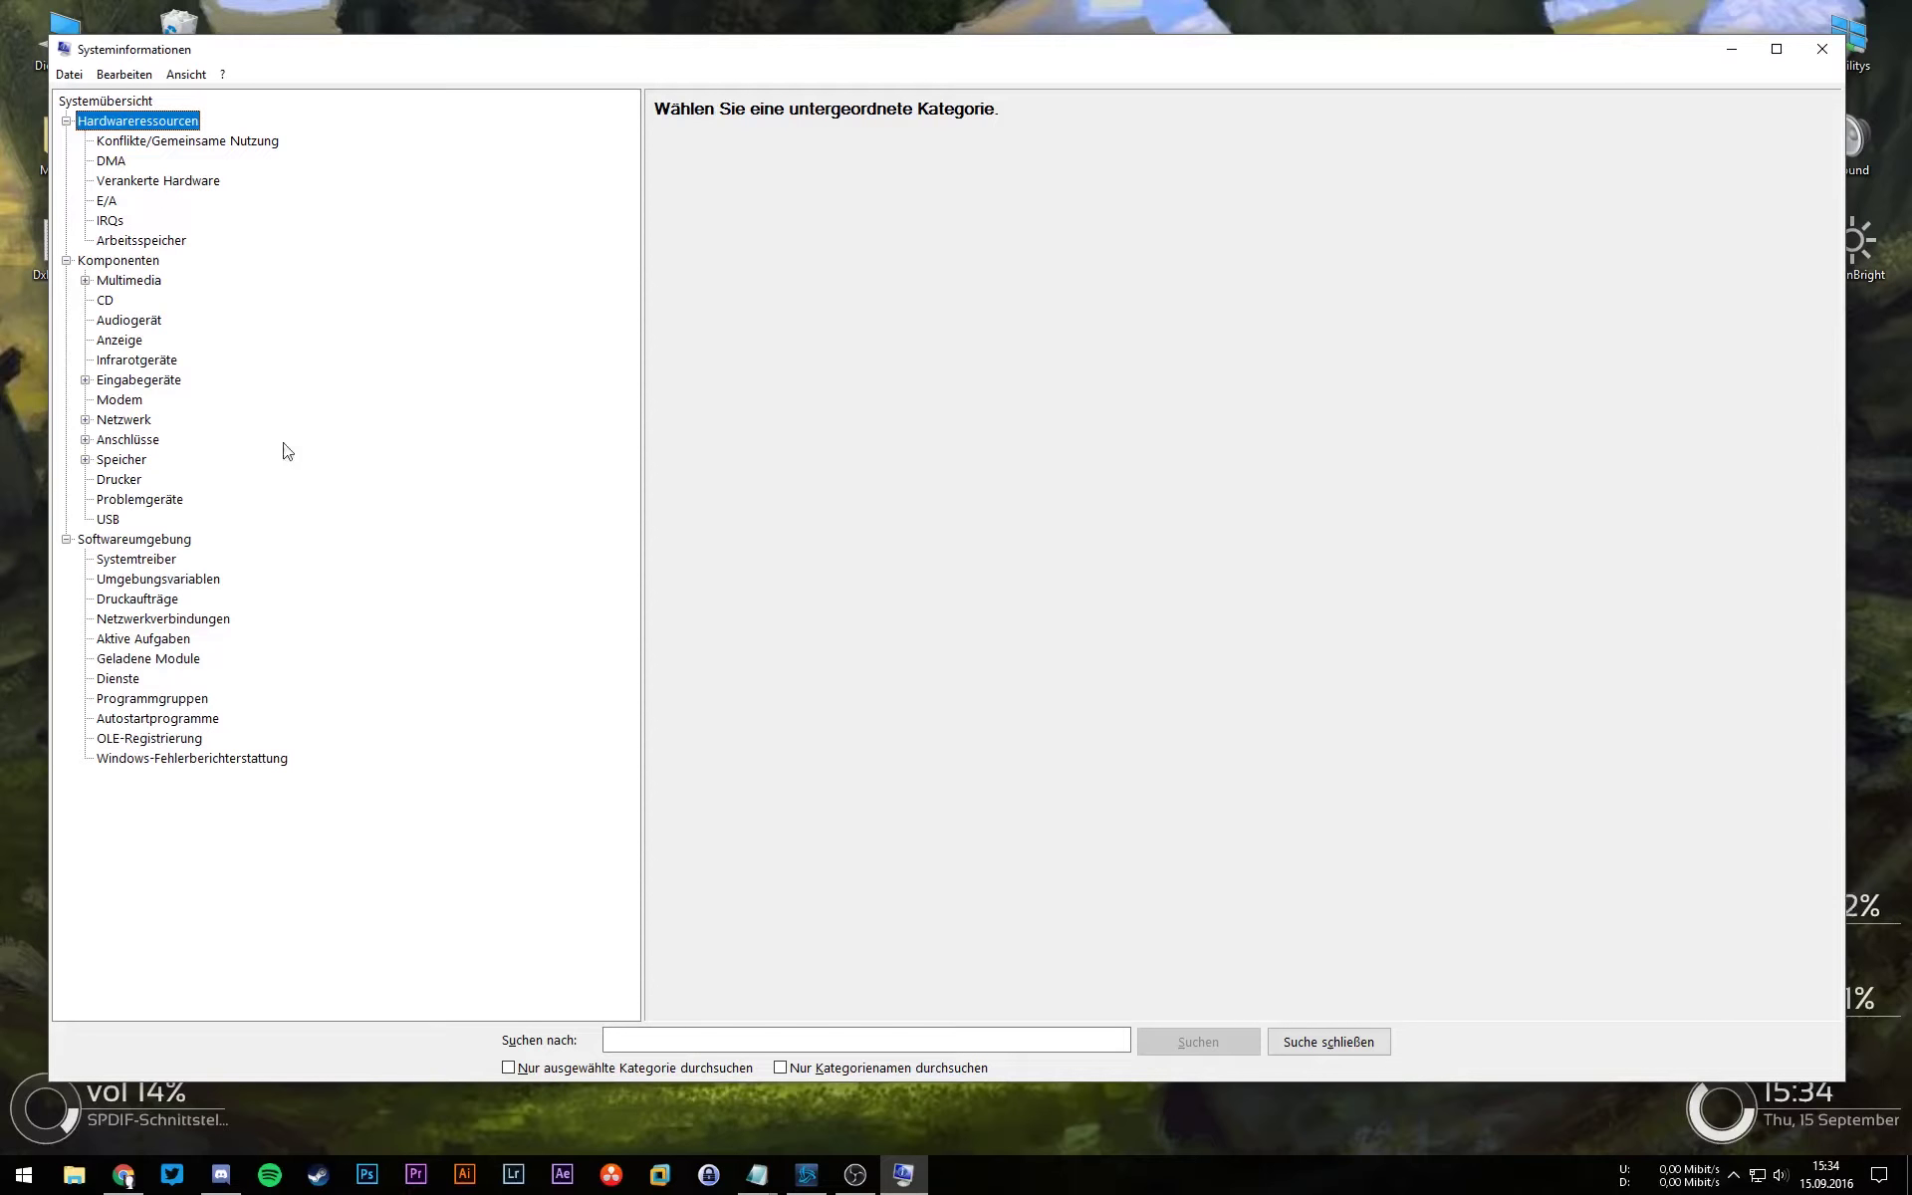
left_click(150, 147)
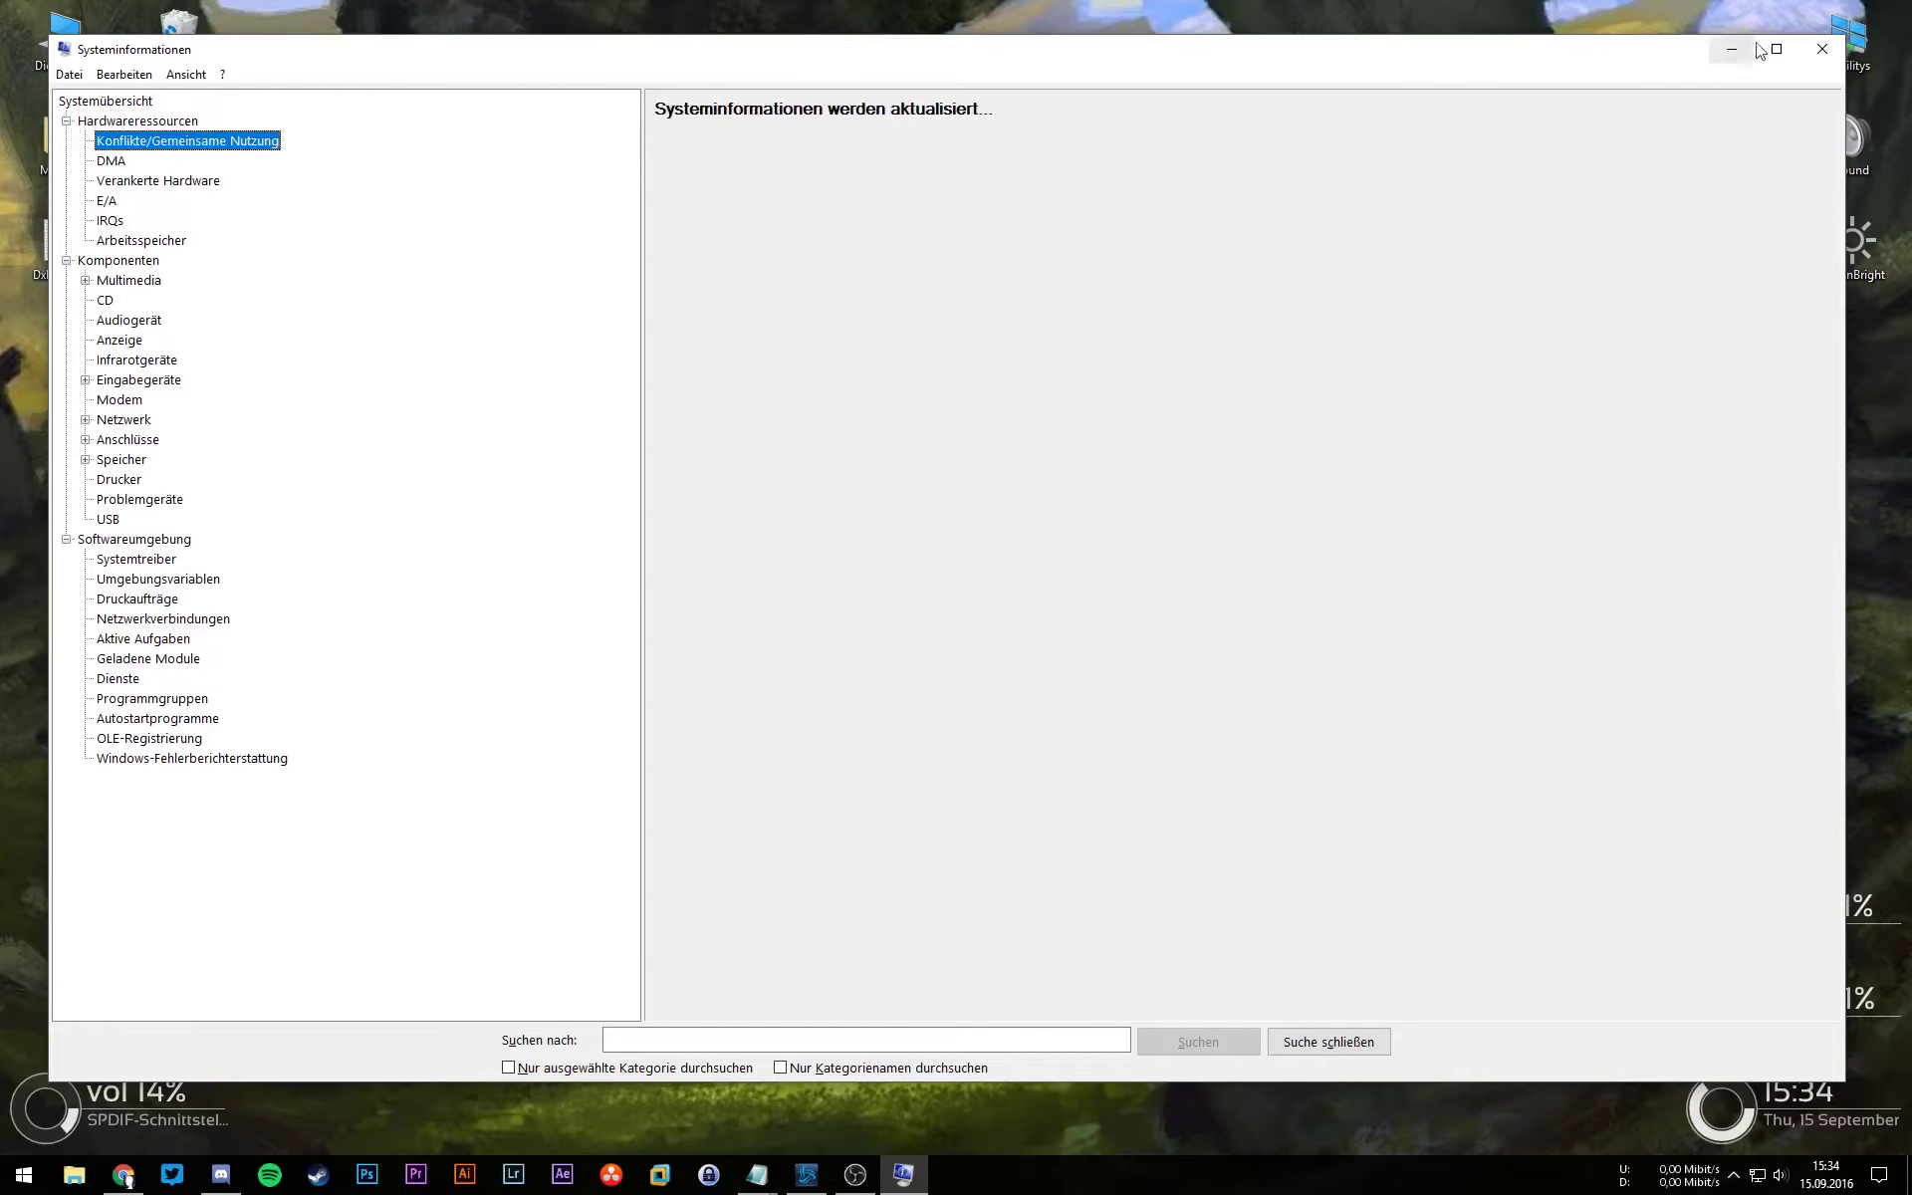
left_click(1823, 49)
Step: Reopen Systeminformationen through a Windows search for "systemin" and move its window slightly aside
key("super")
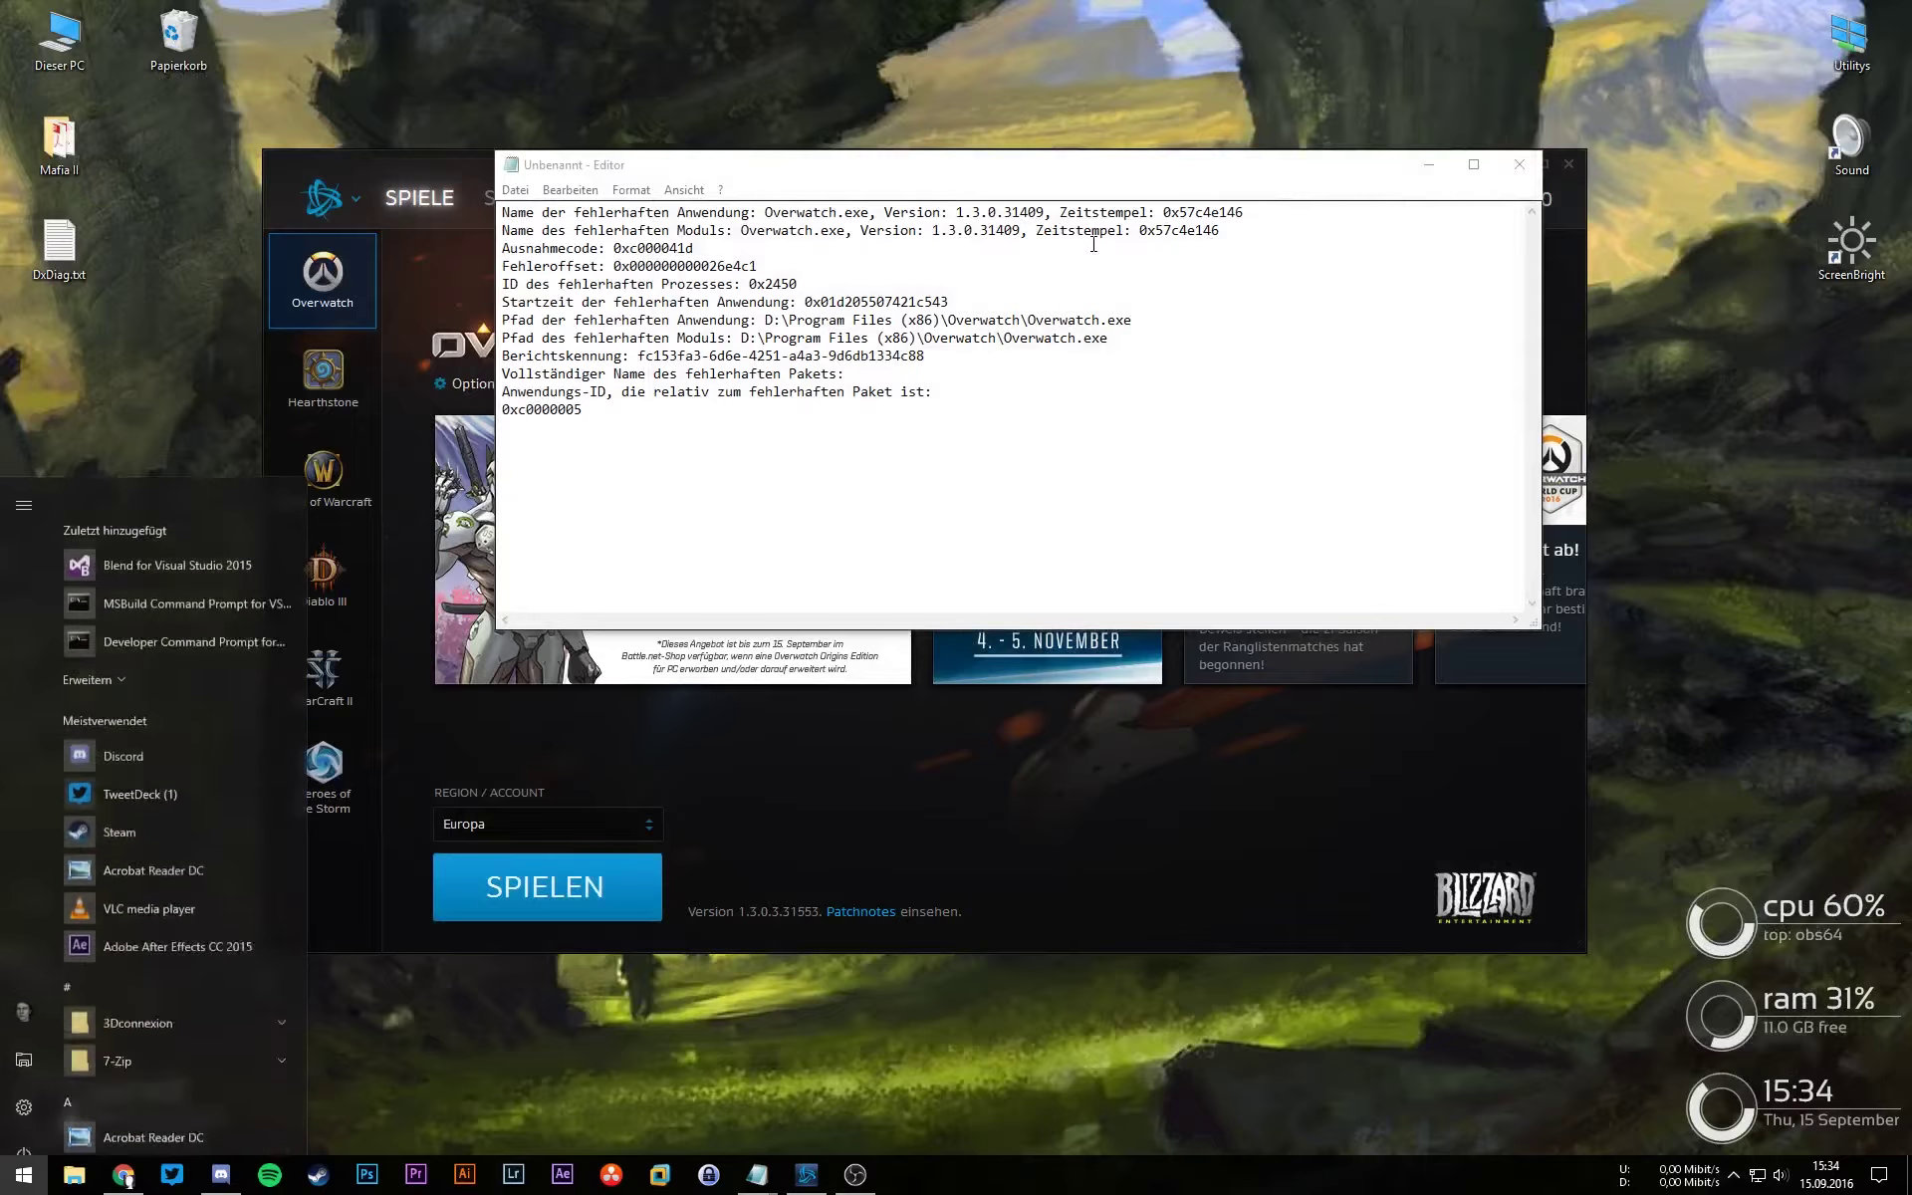
type("systemin")
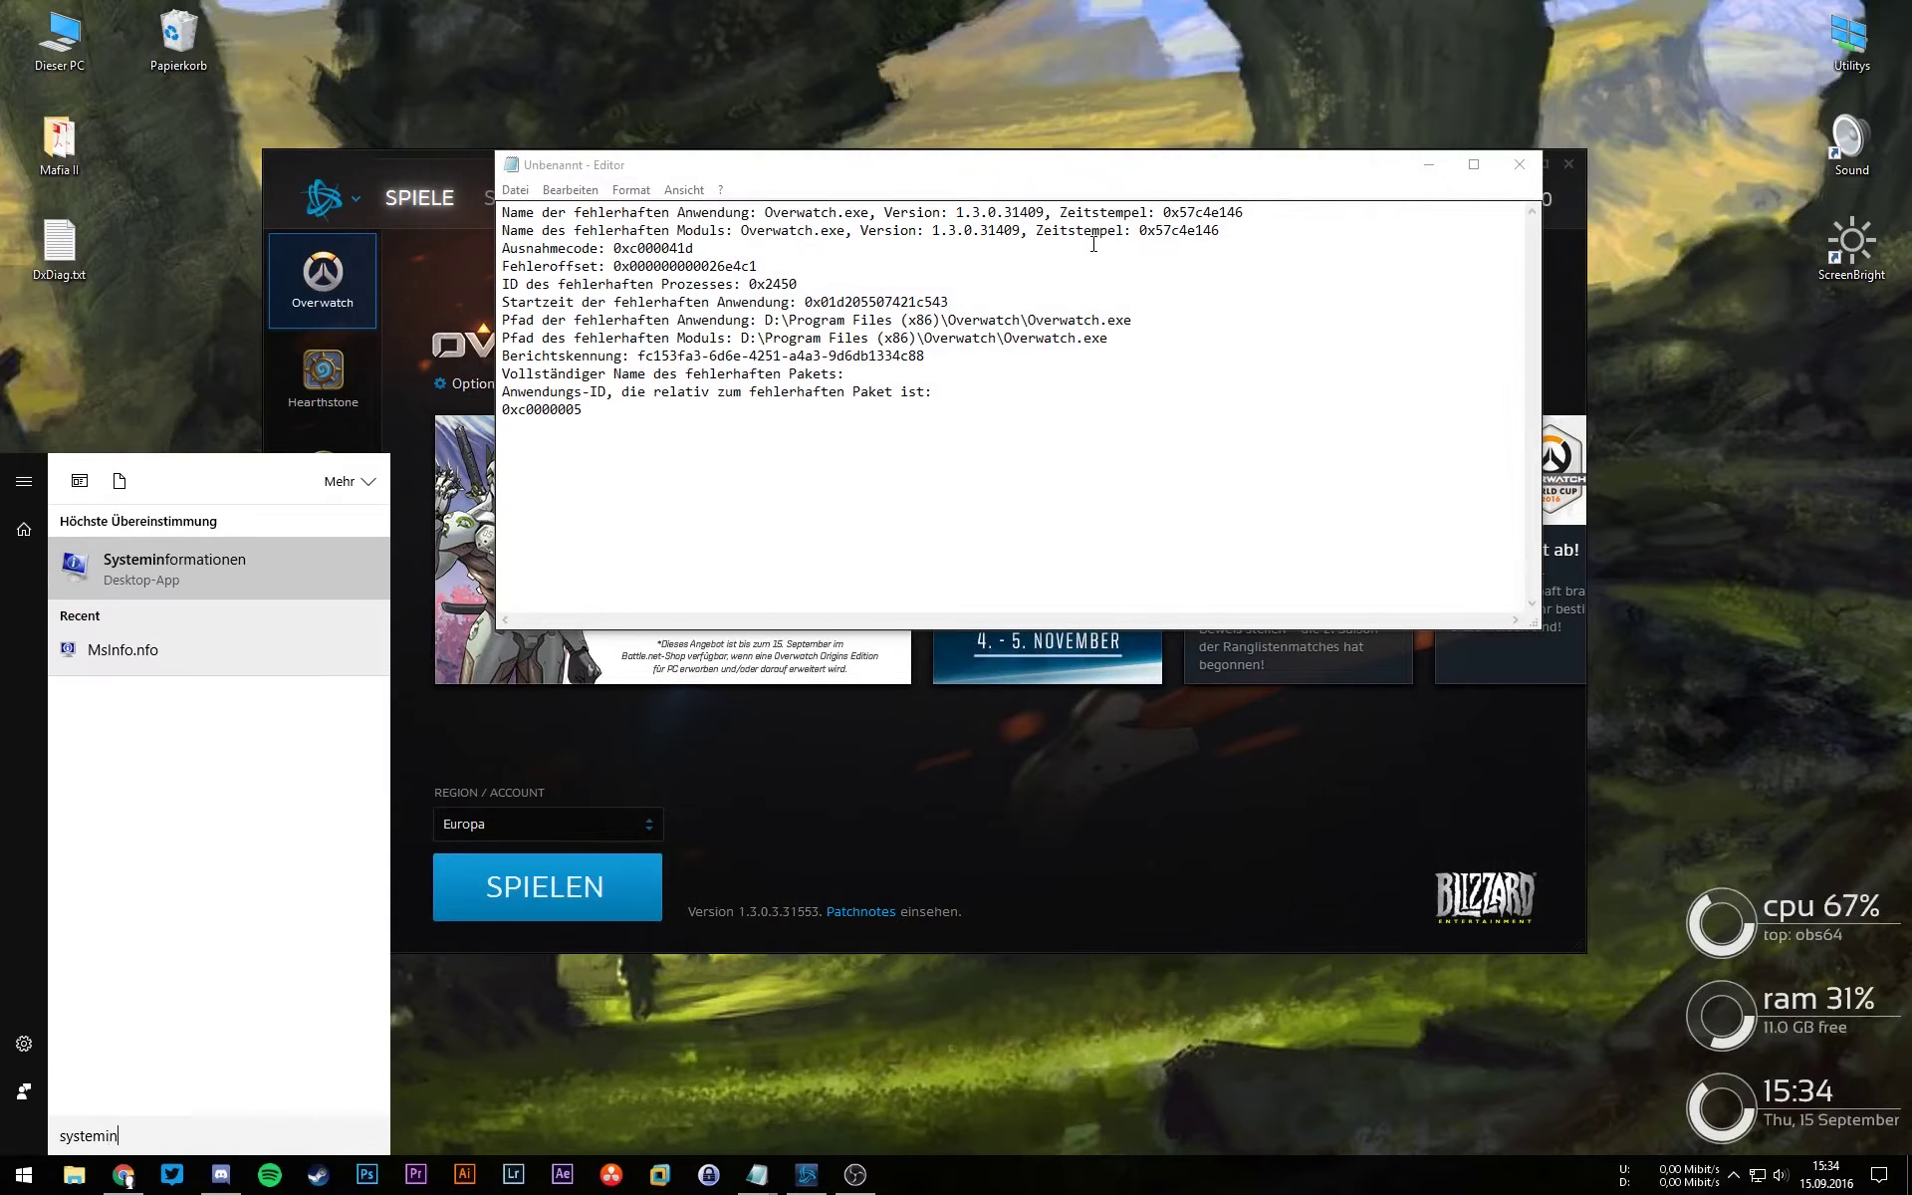
key("Return")
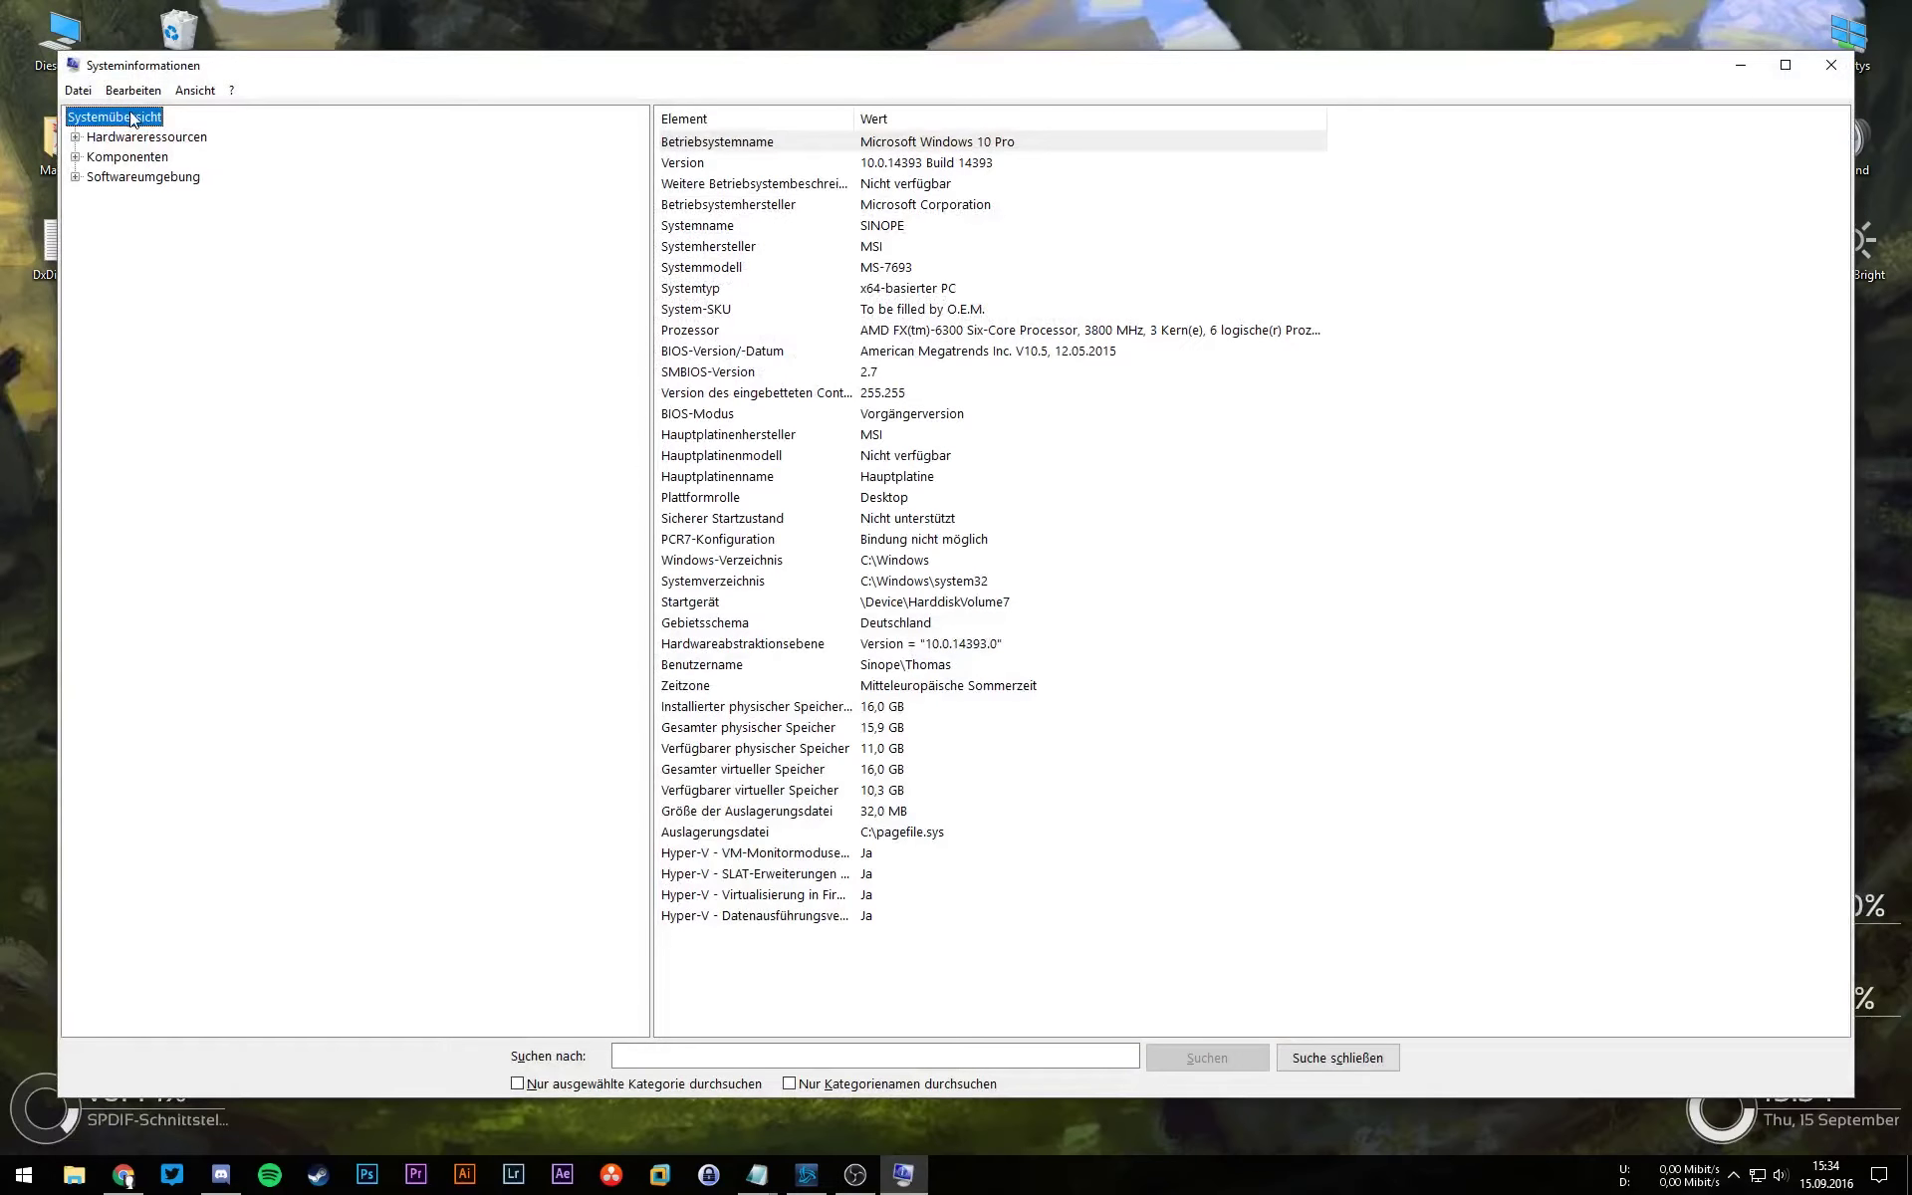
left_click_drag(243, 62, 311, 66)
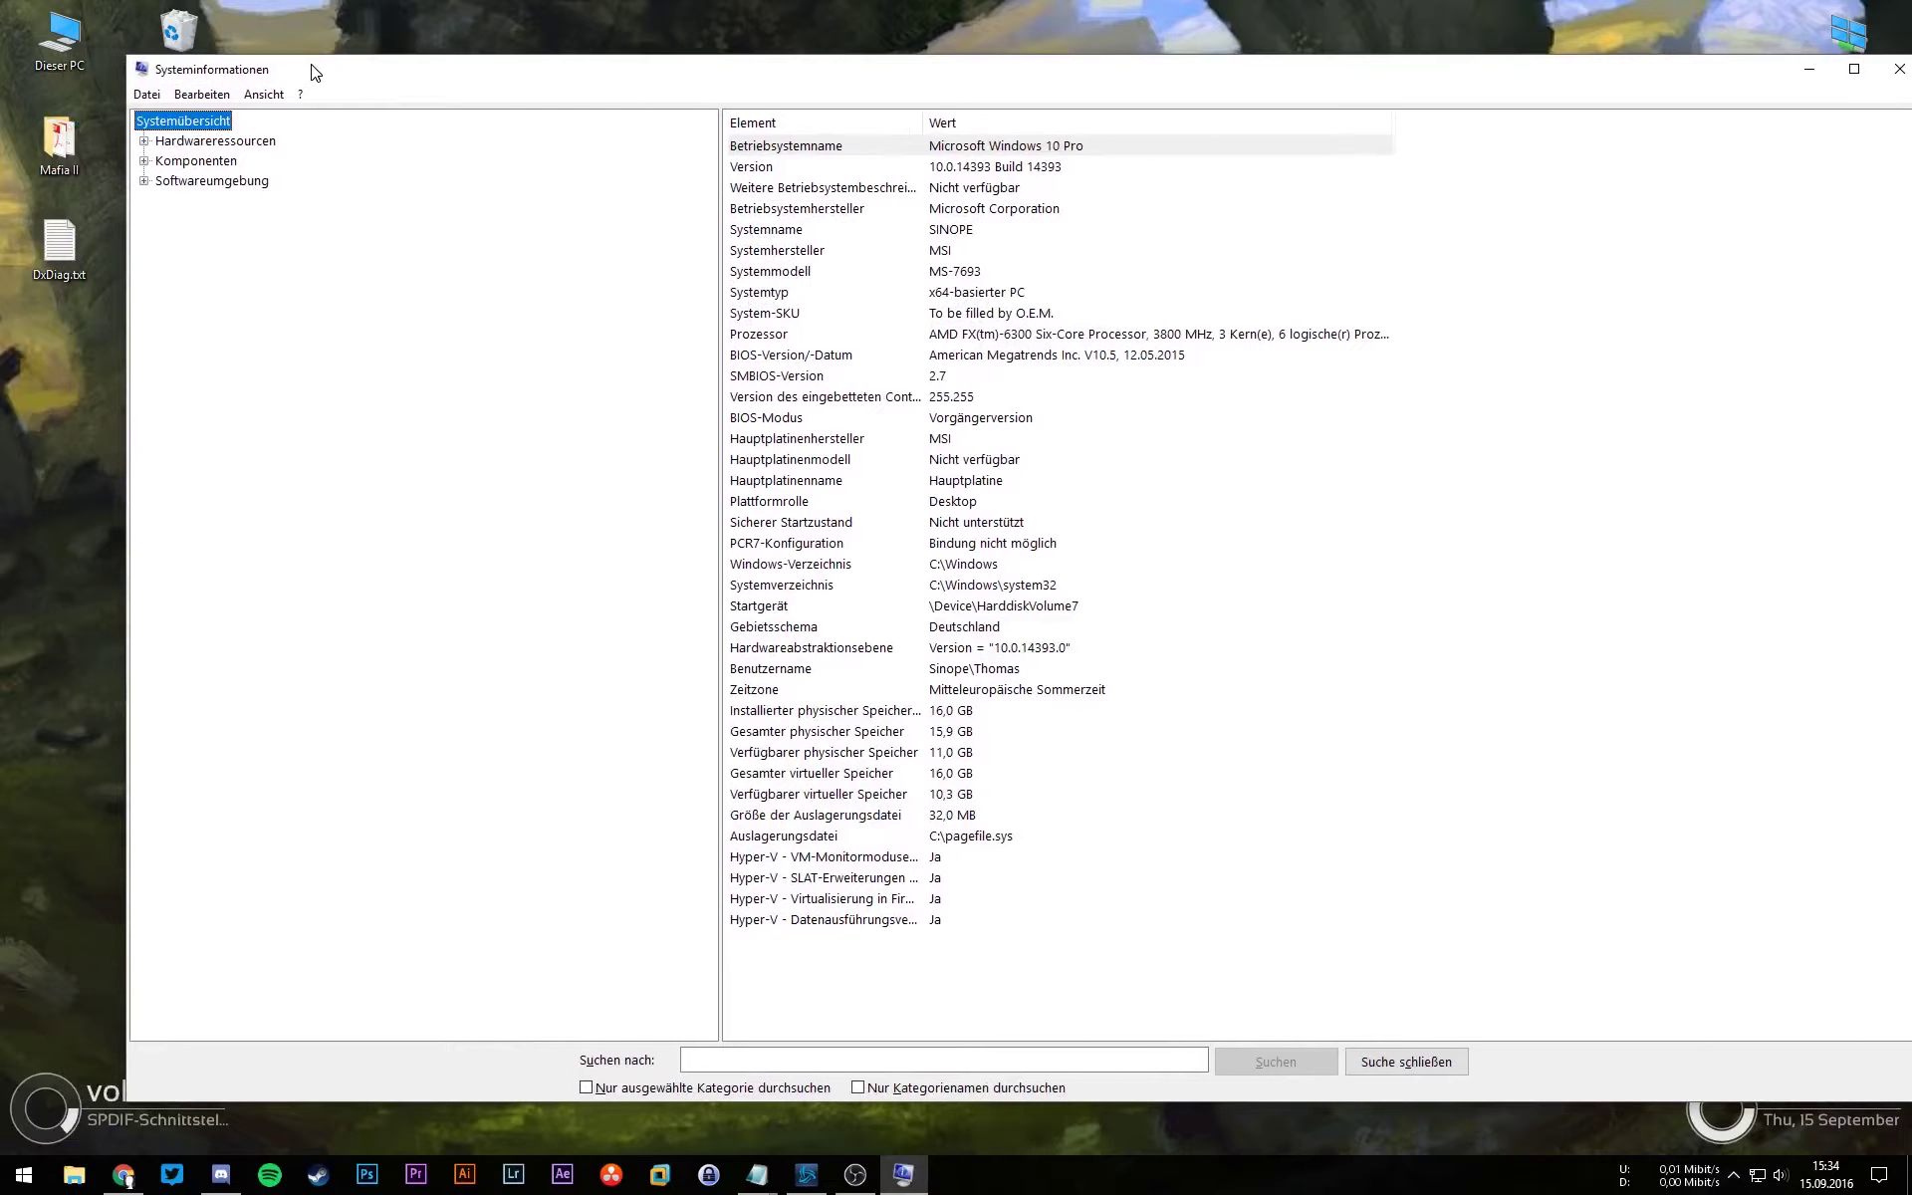
Step: Export the system information to the desktop as a text file (Textdatei) named SysInfo.txt
left_click(151, 99)
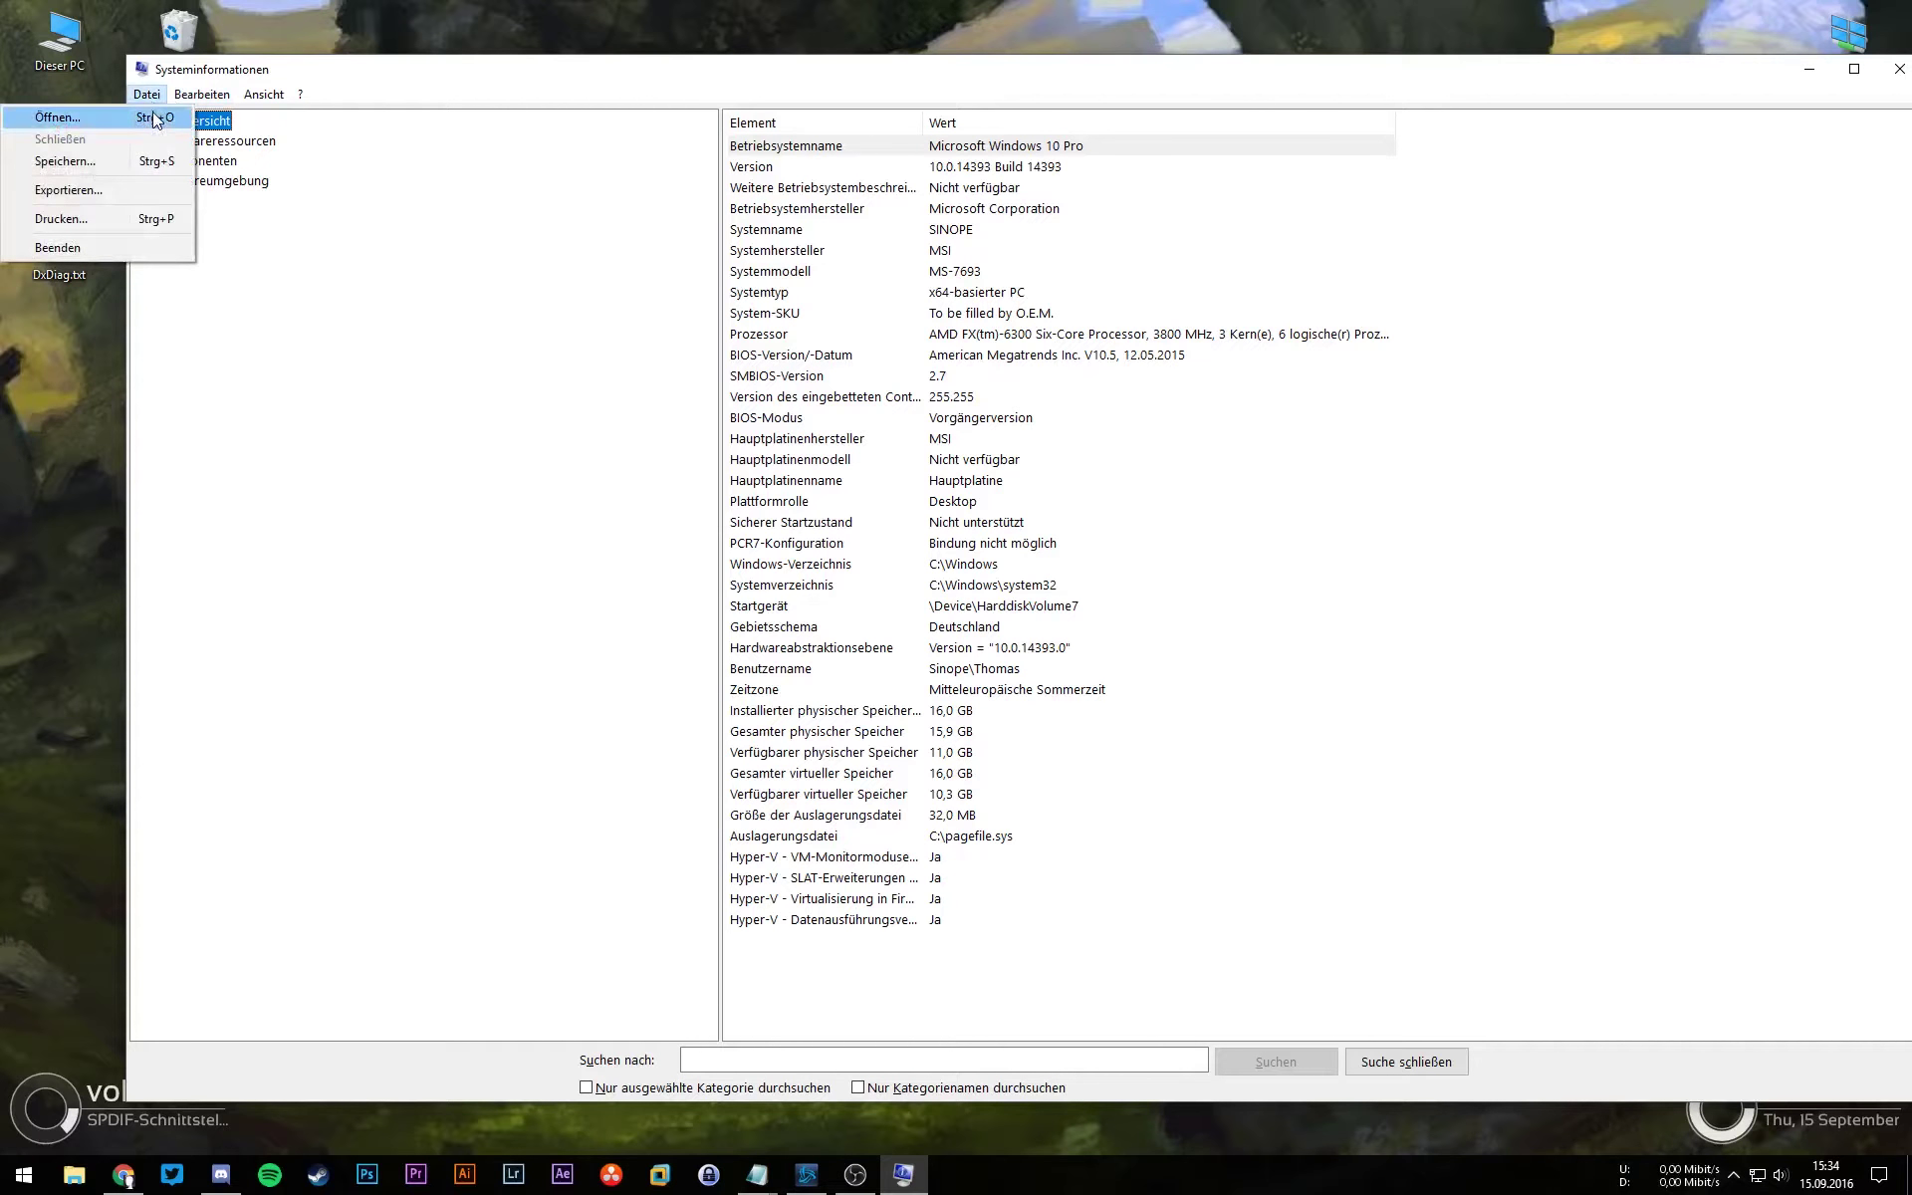
left_click(145, 190)
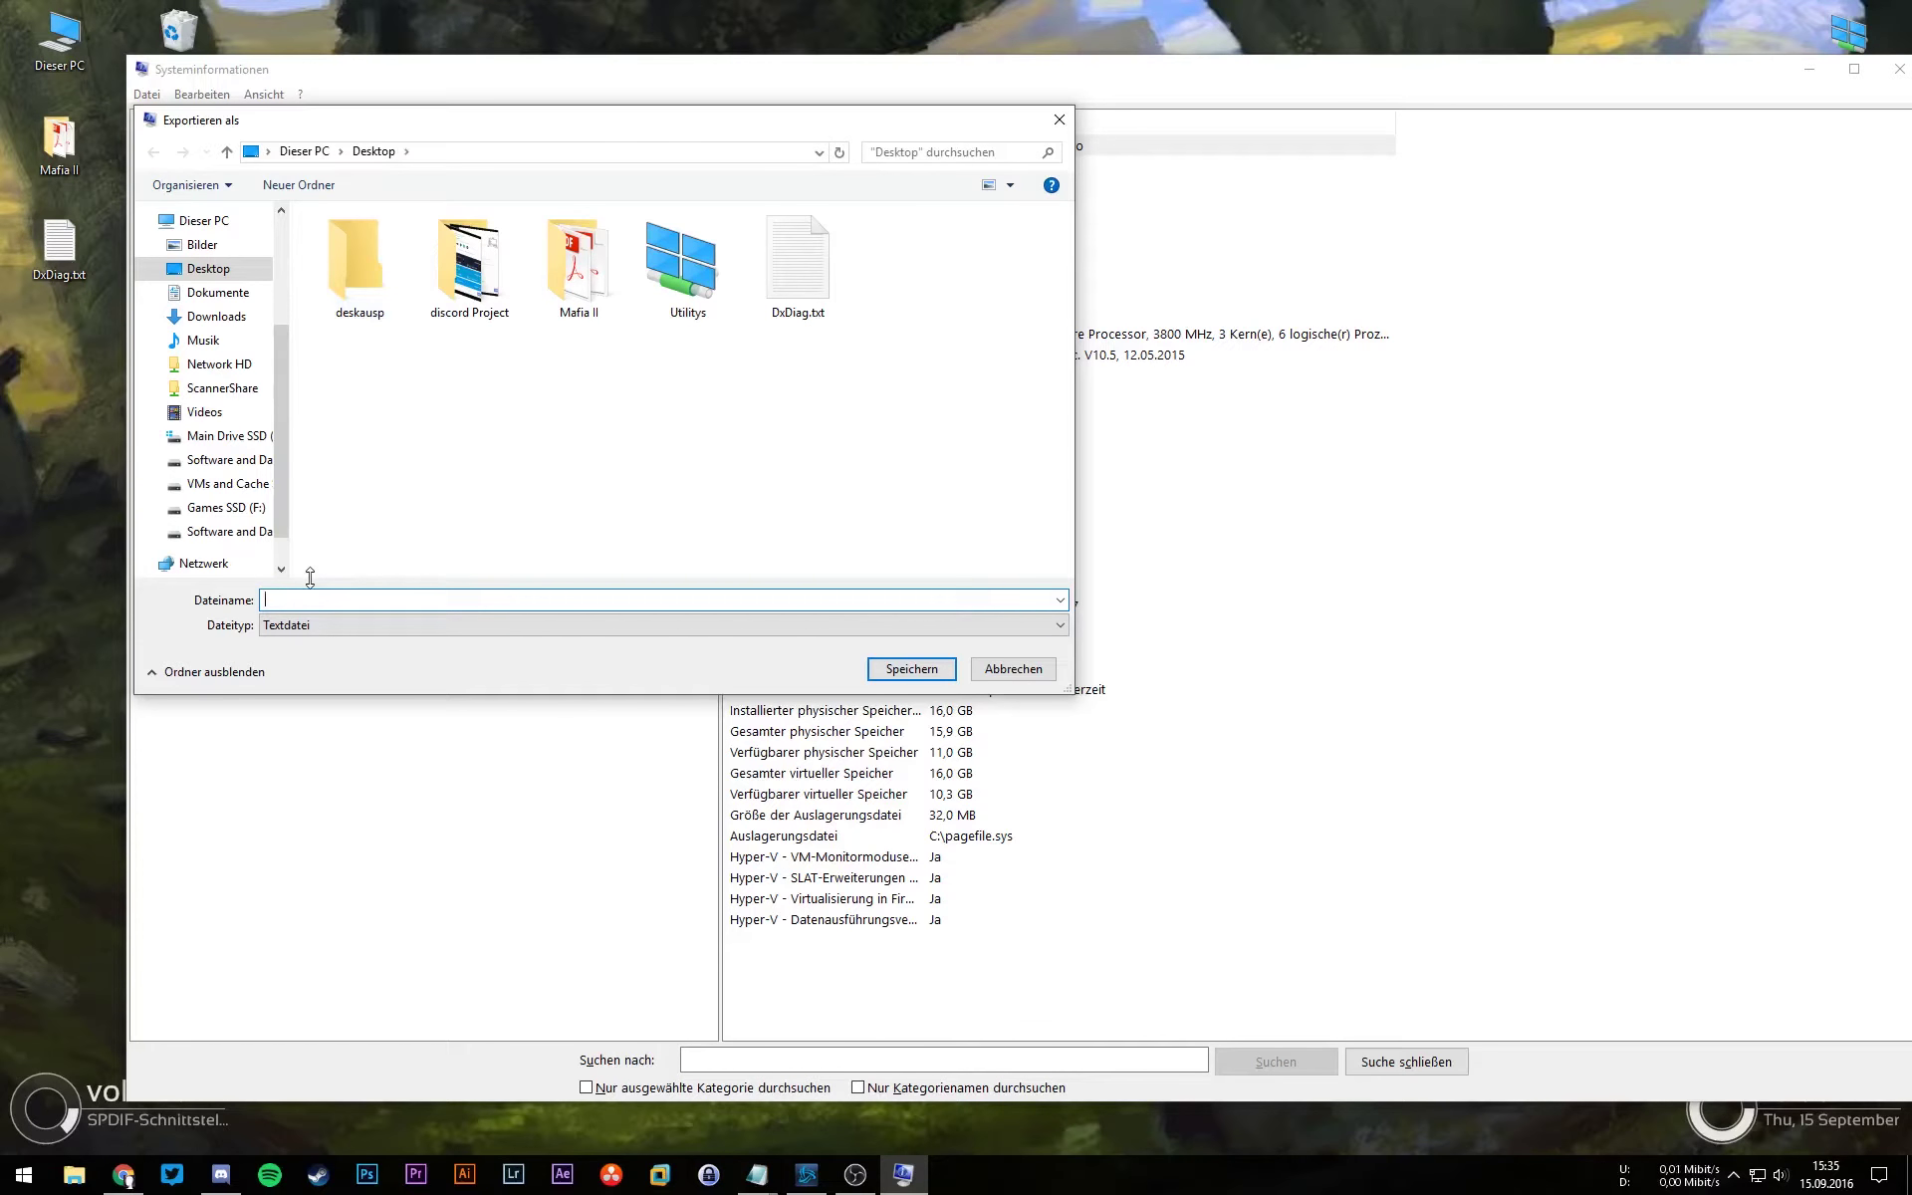
type("SysInfo.txt")
left_click(344, 626)
left_click(345, 646)
left_click(912, 668)
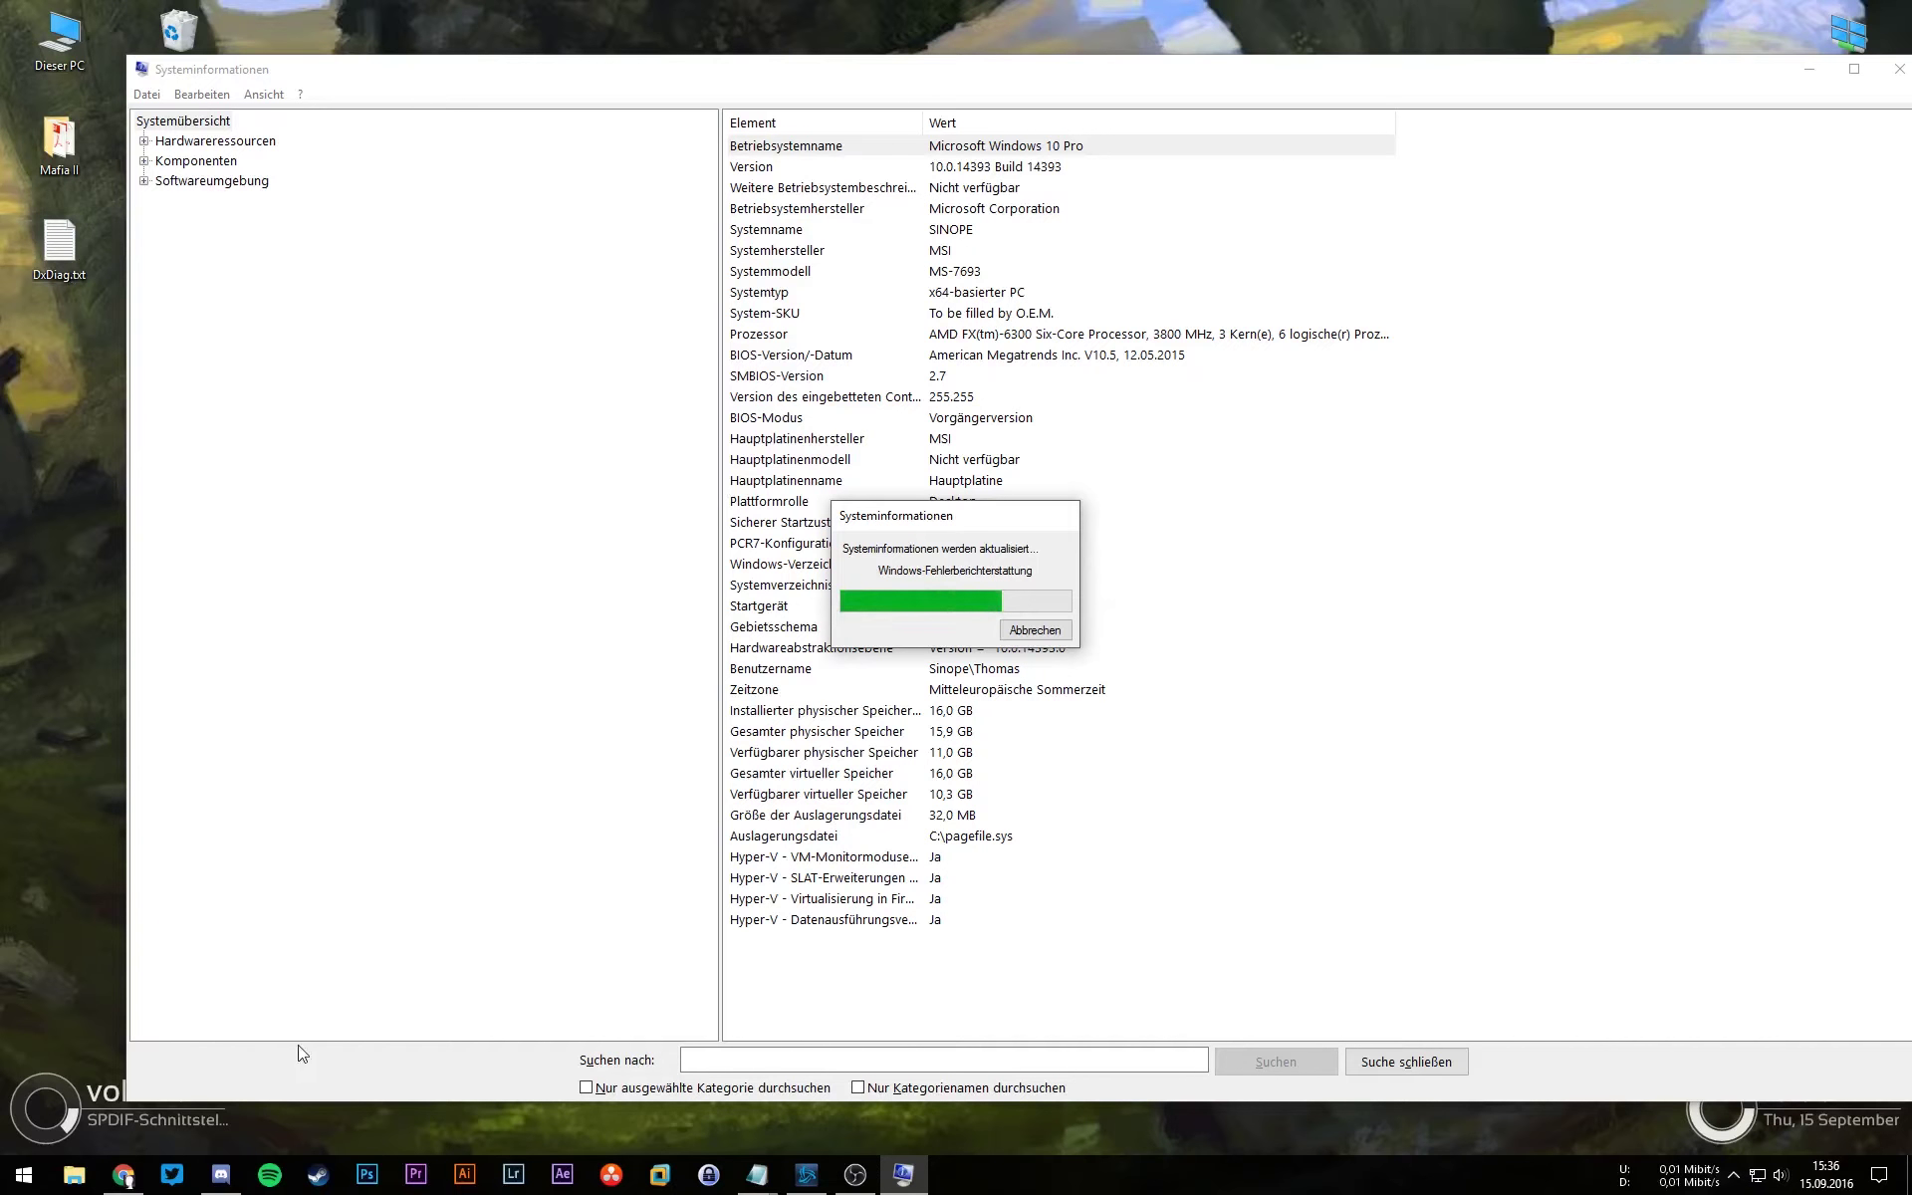
Step: Switch to Chrome and search Google for "gta v bug report" in a new tab
left_click(121, 1180)
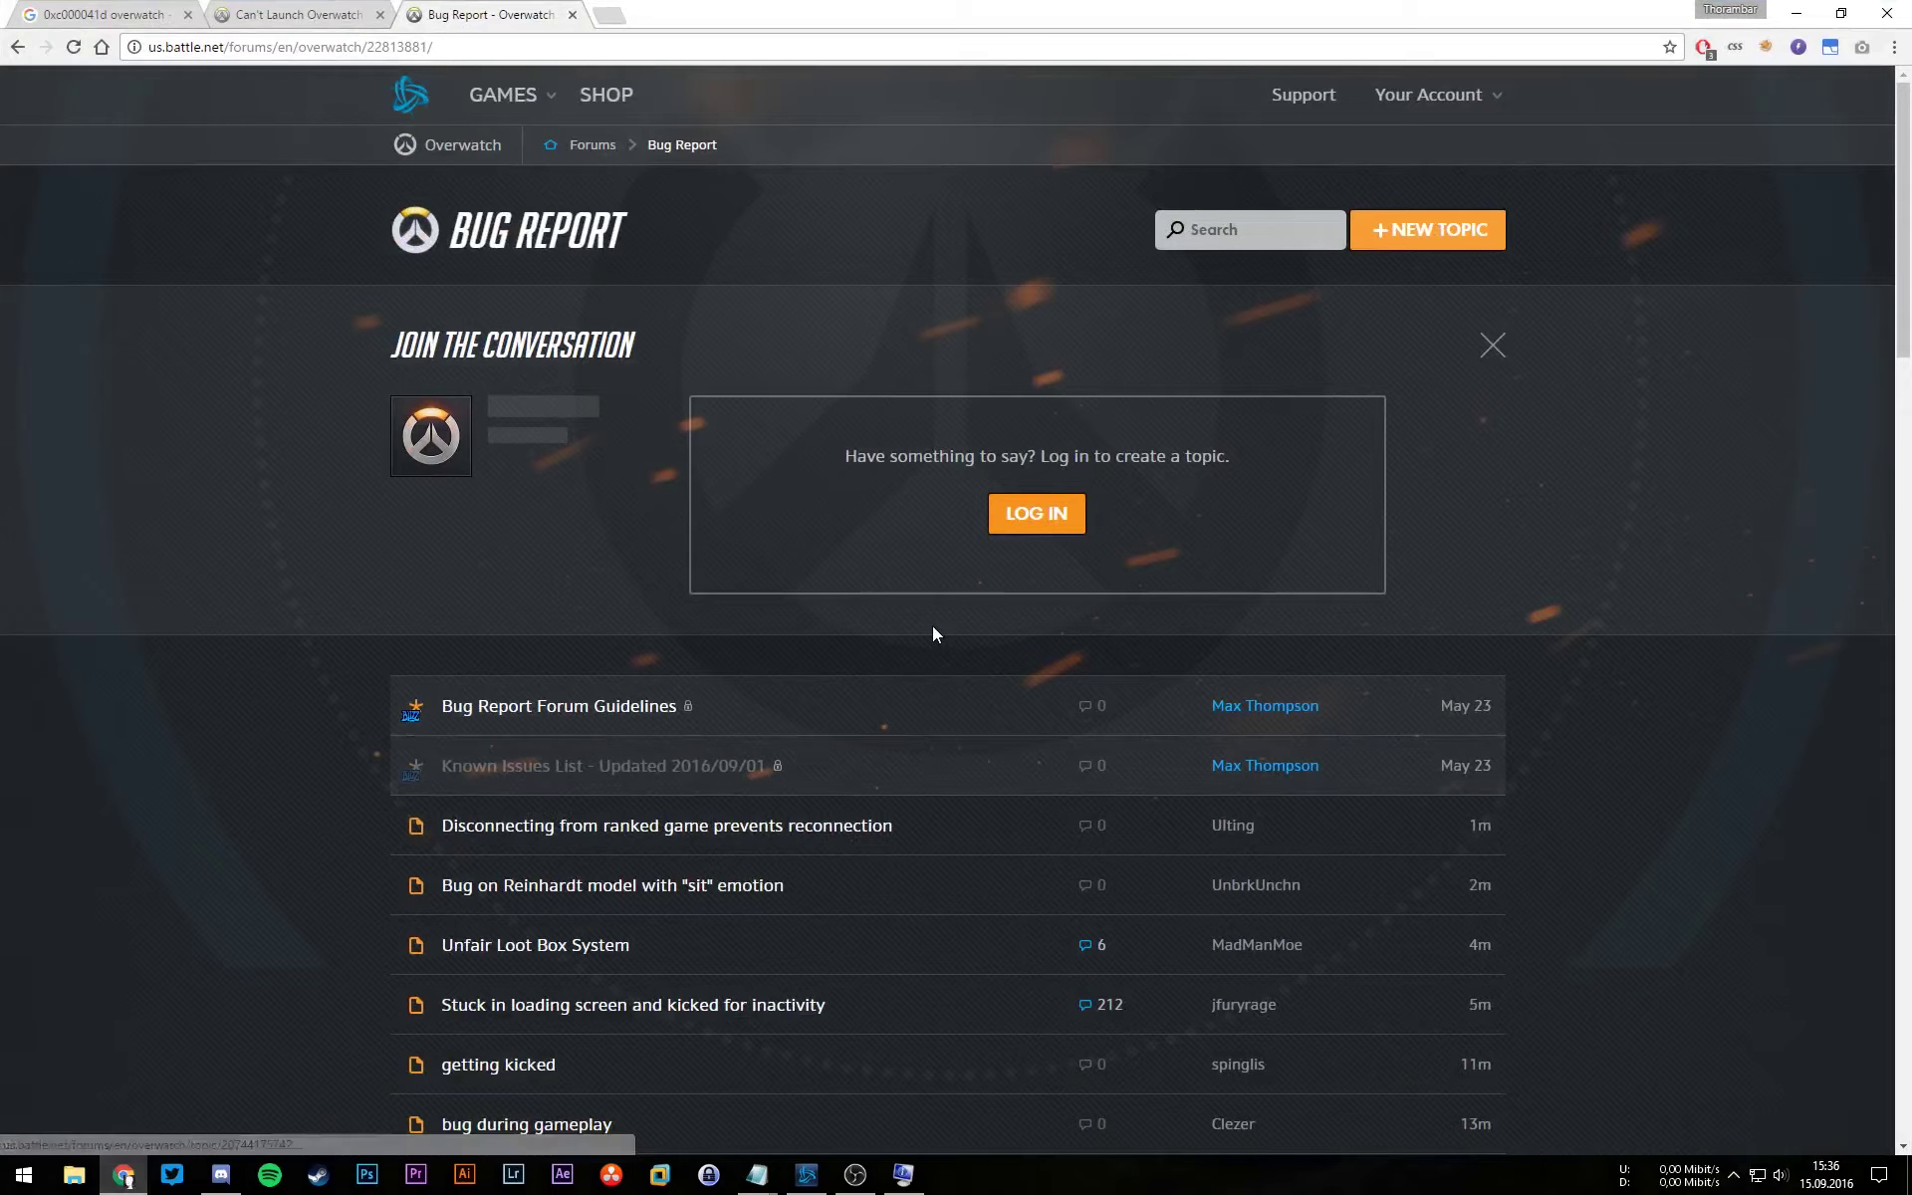
left_click(611, 18)
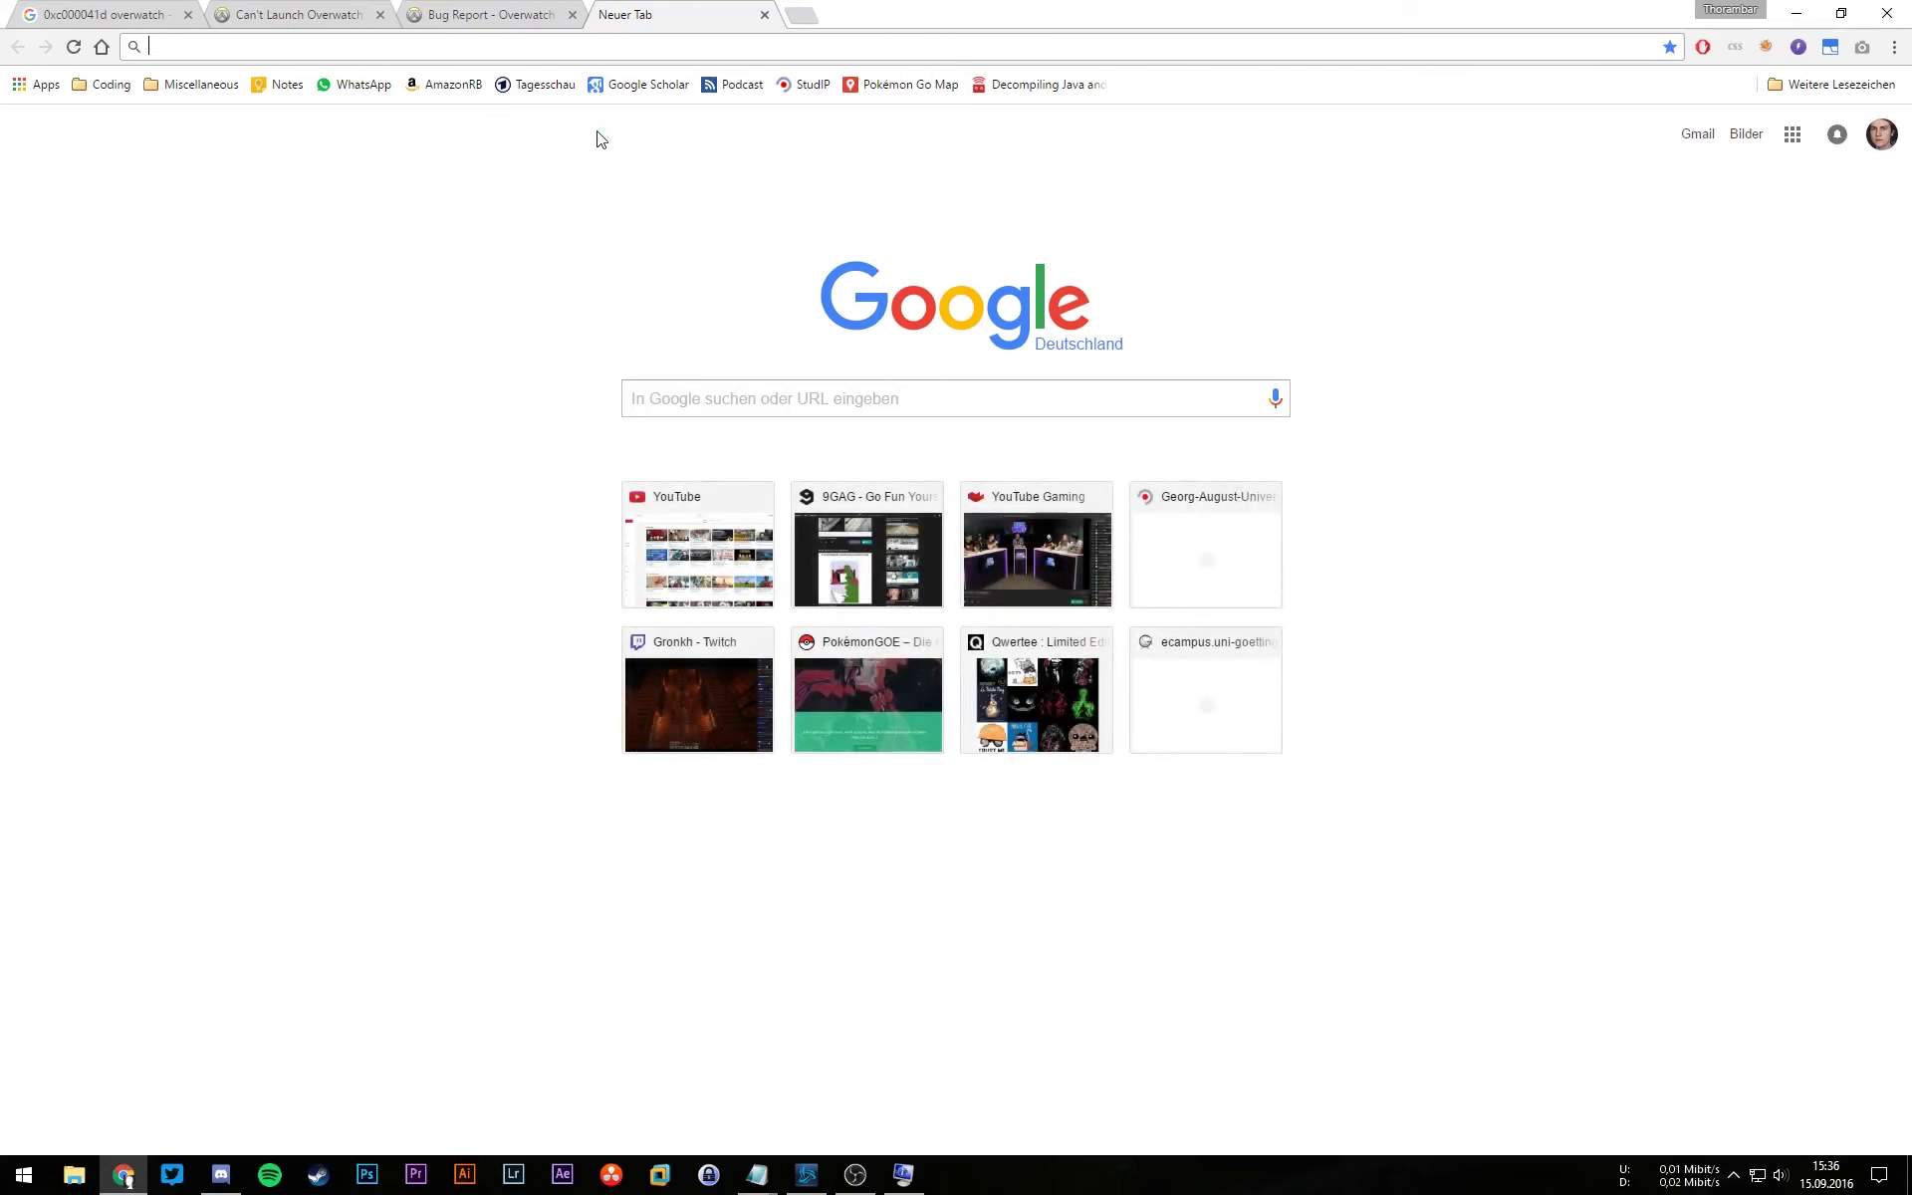
type("gta")
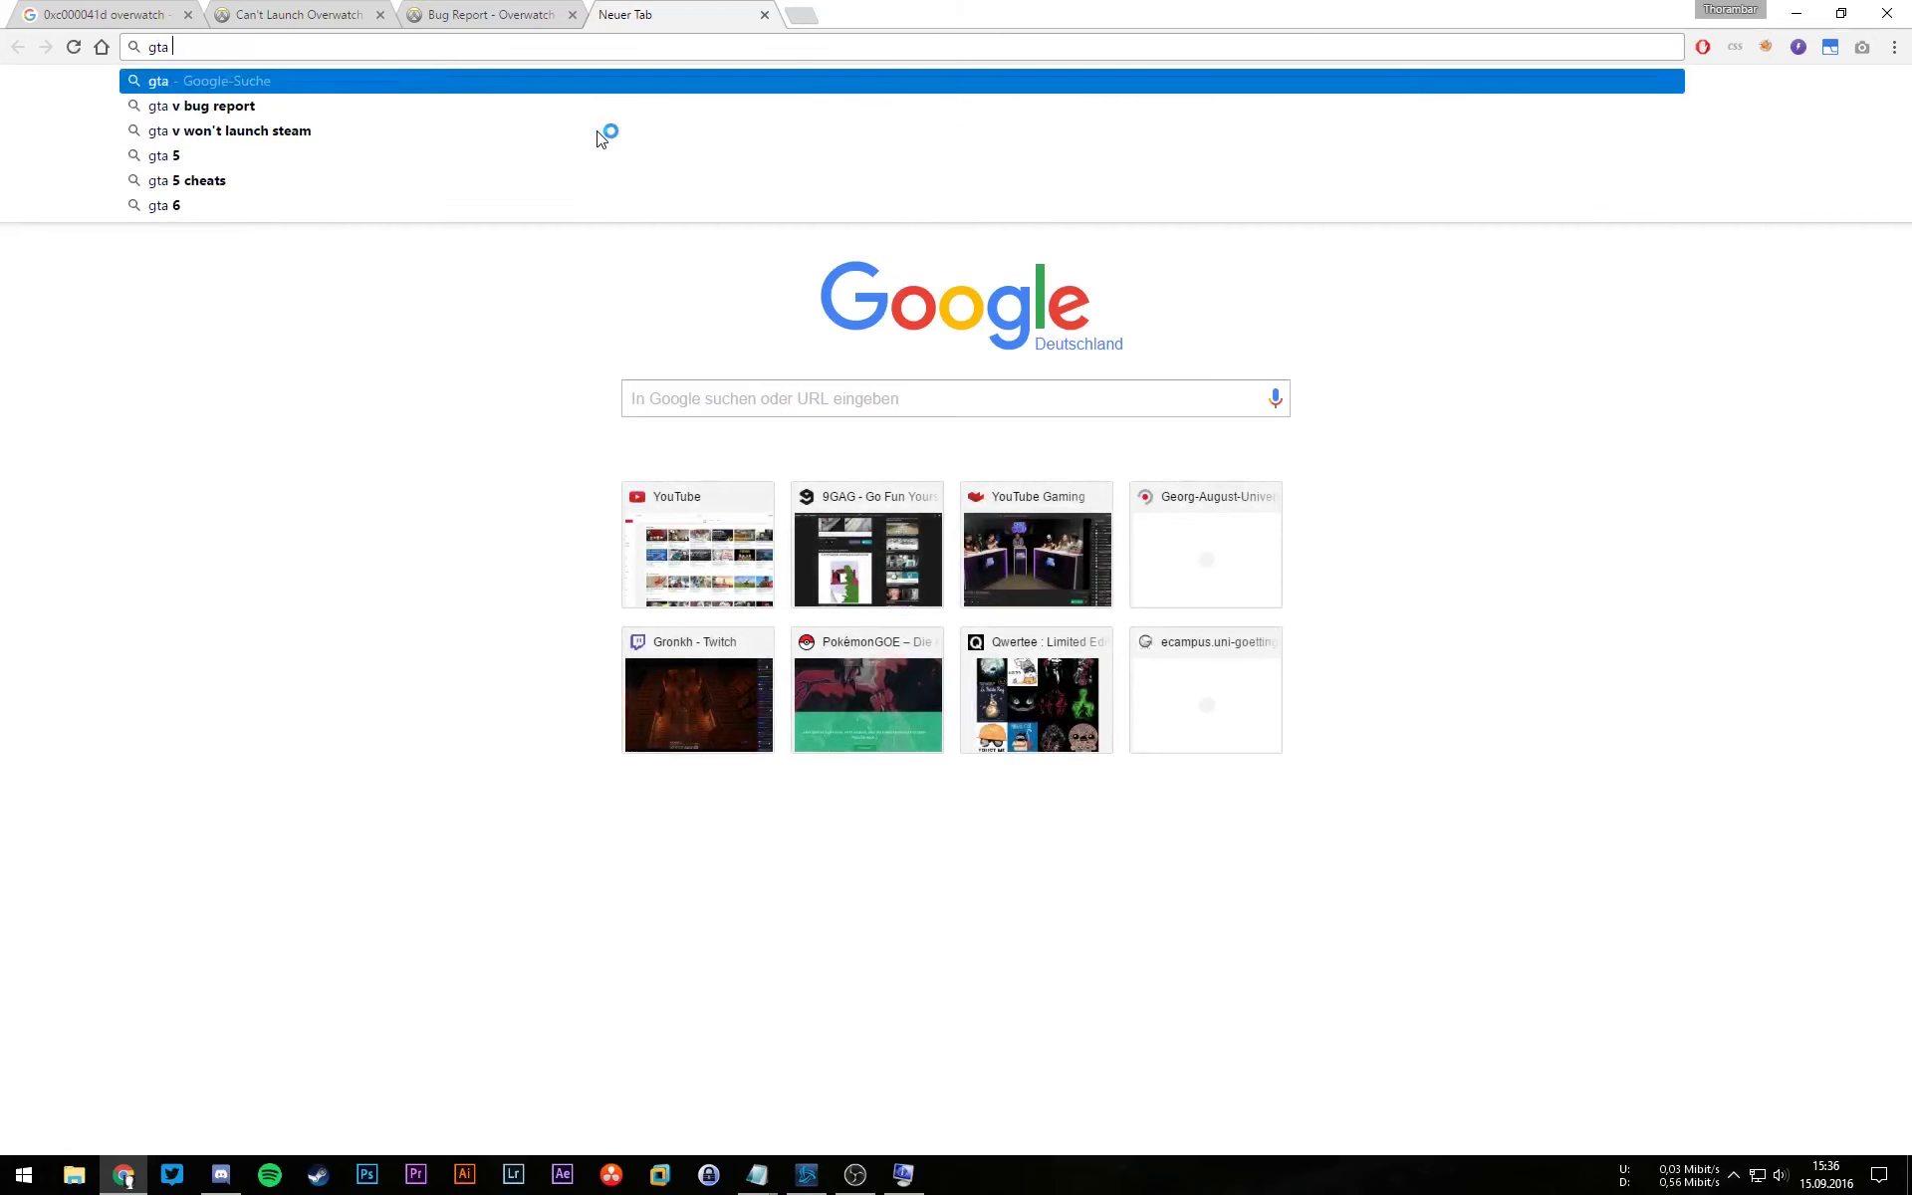
key("Down")
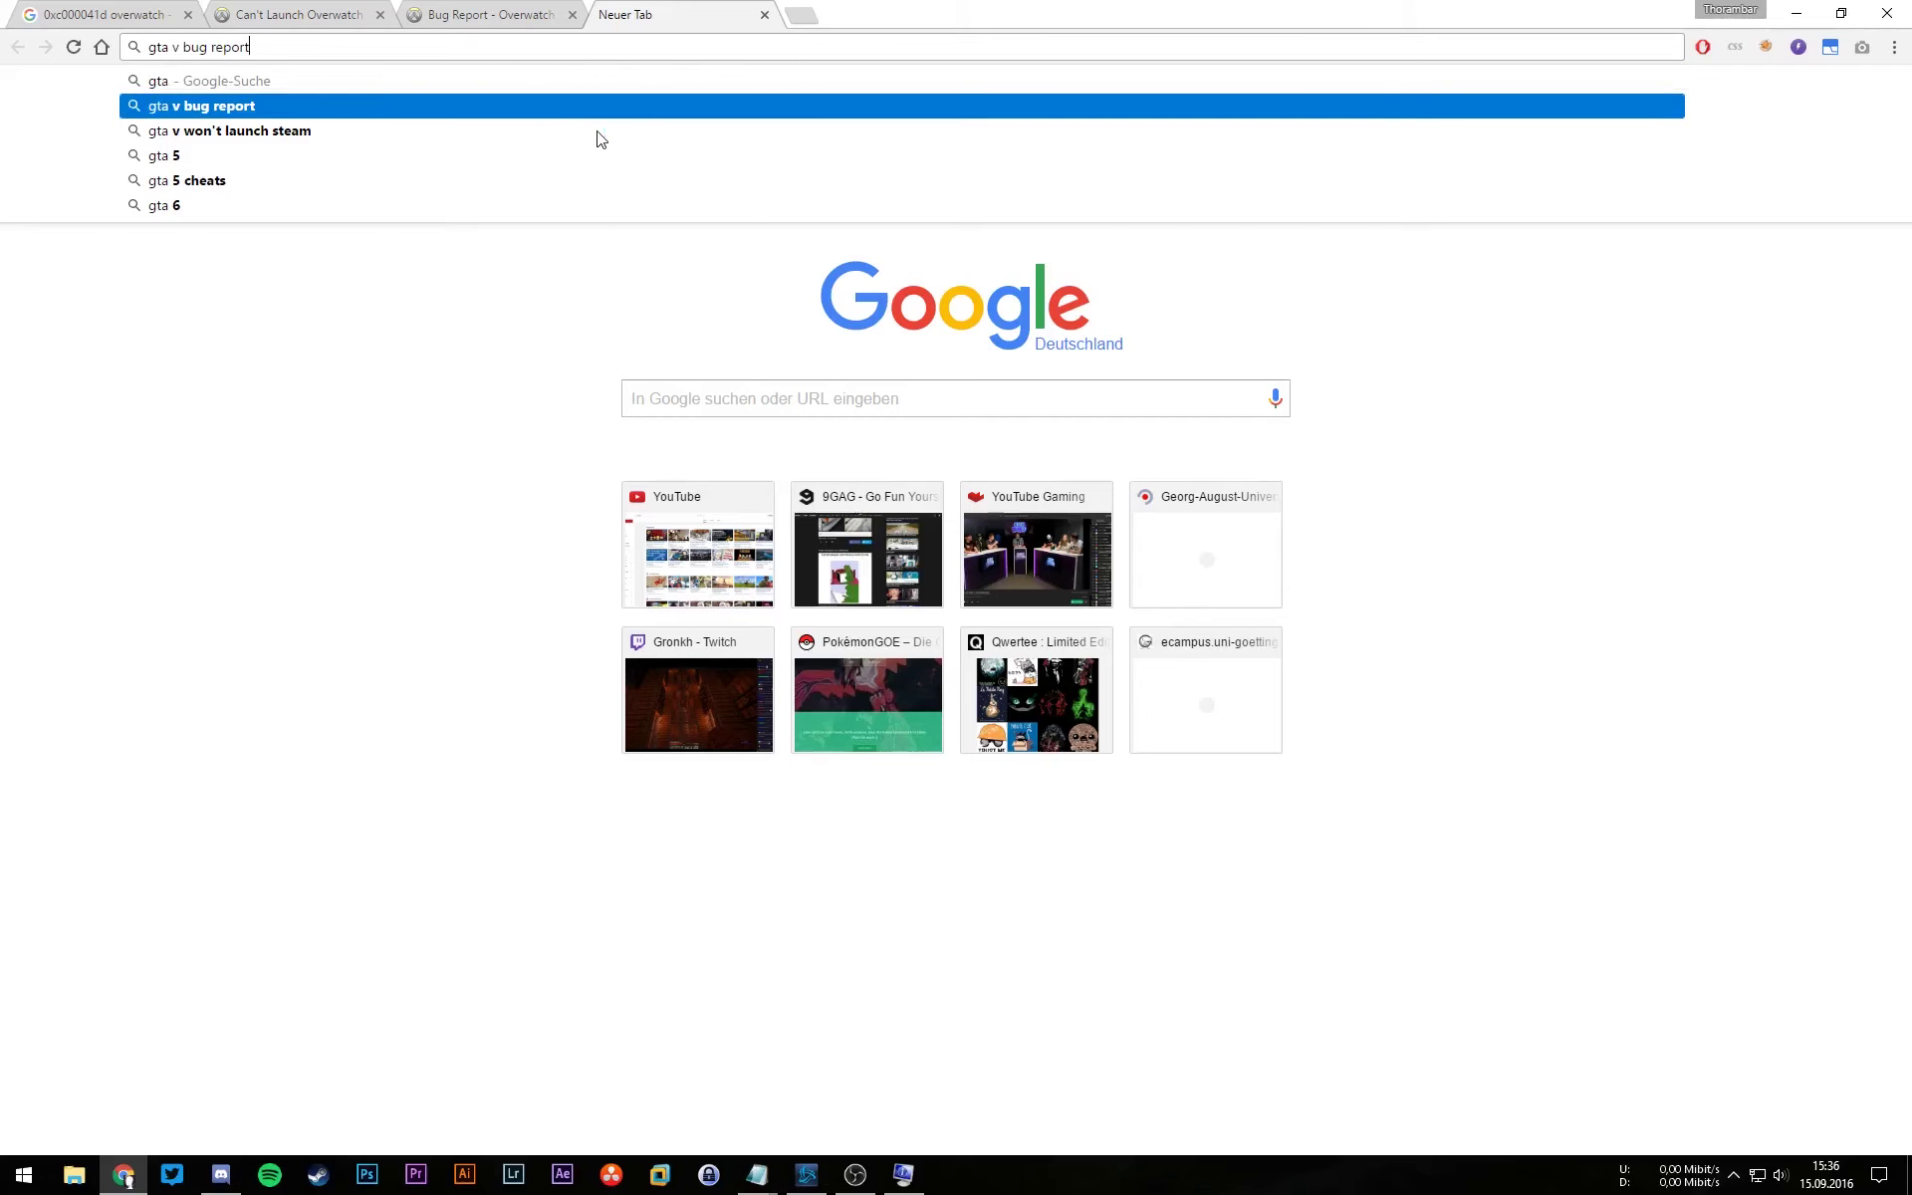
key("Return")
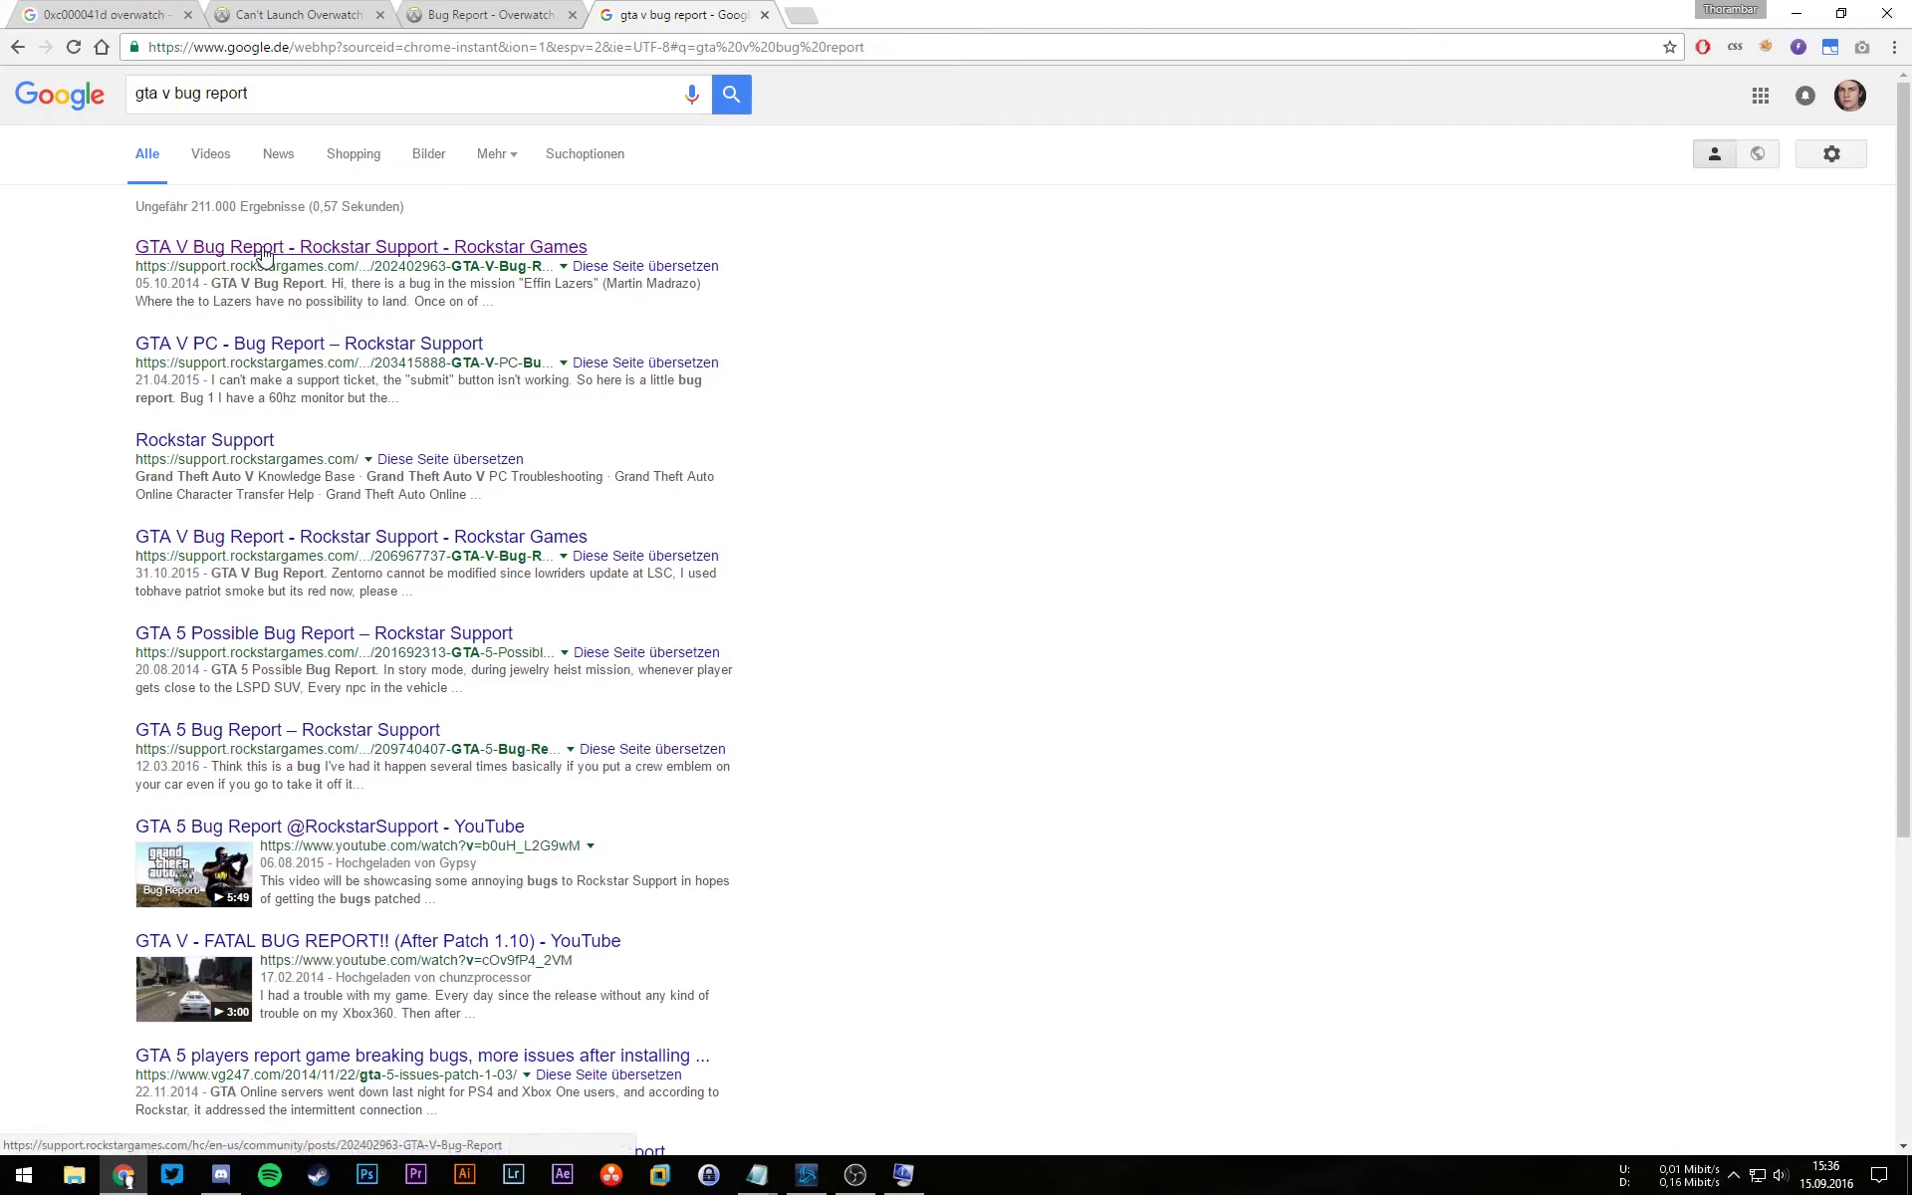
Step: Open the first GTA V Bug Report result from Rockstar Support in a separate tab, view it and return to the search results
middle_click(261, 250)
left_click(936, 14)
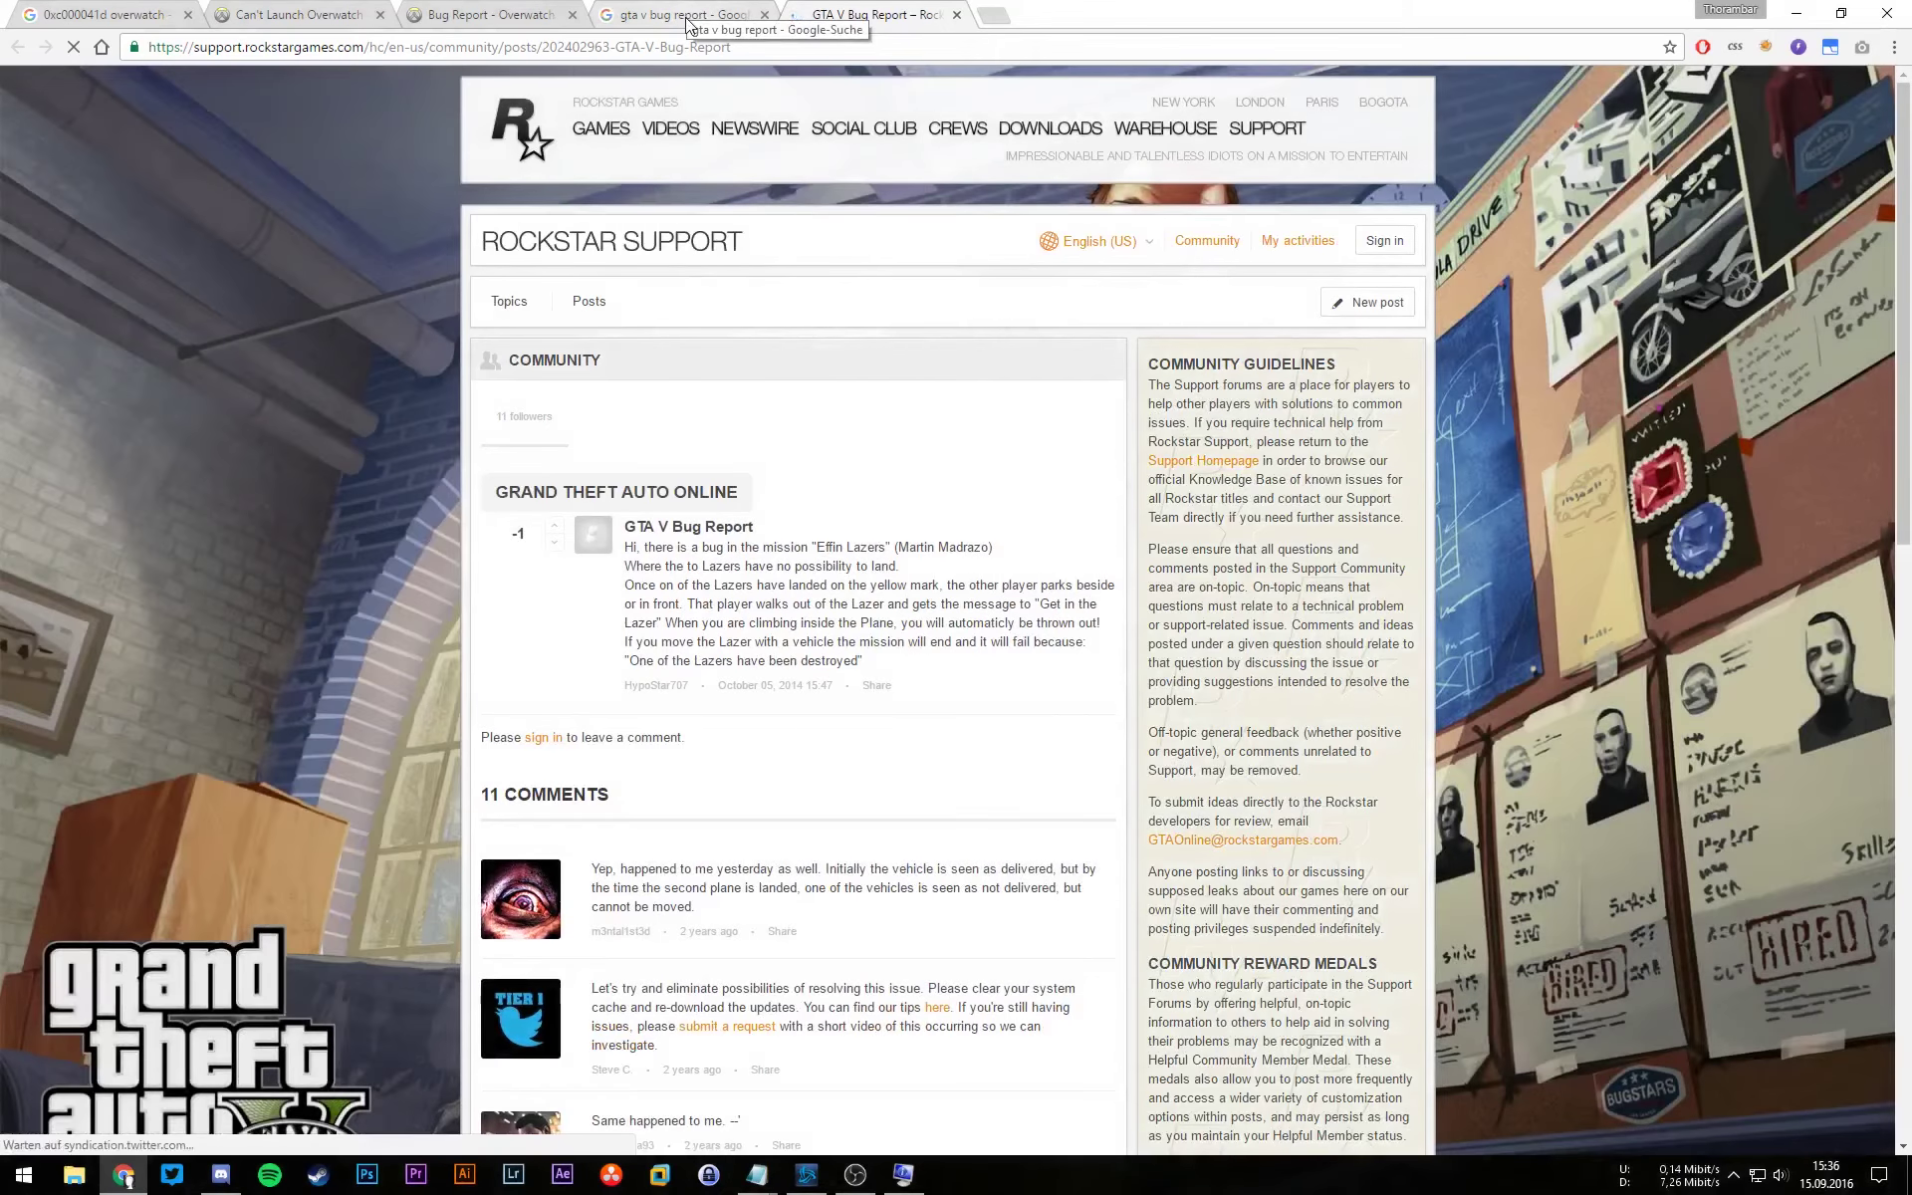
left_click(687, 18)
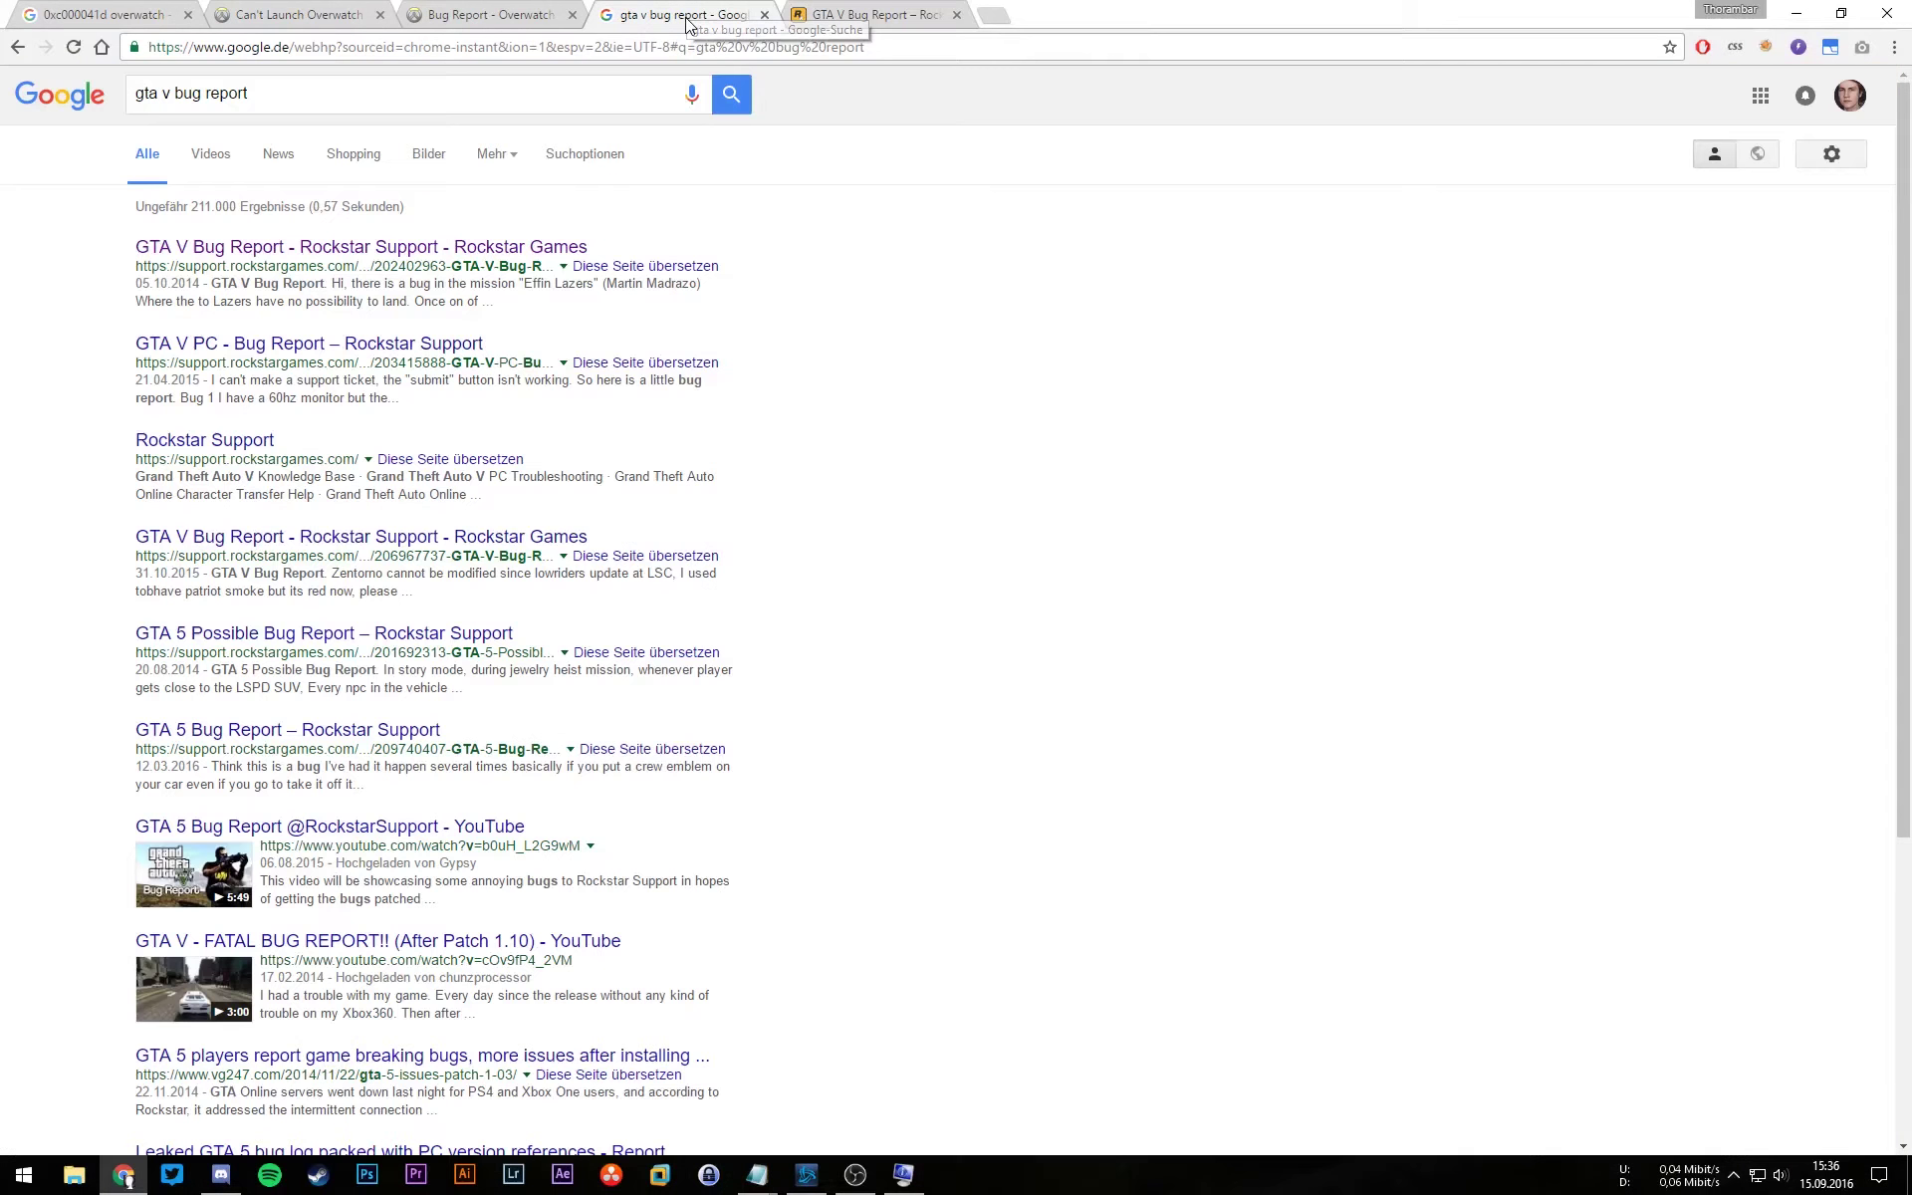